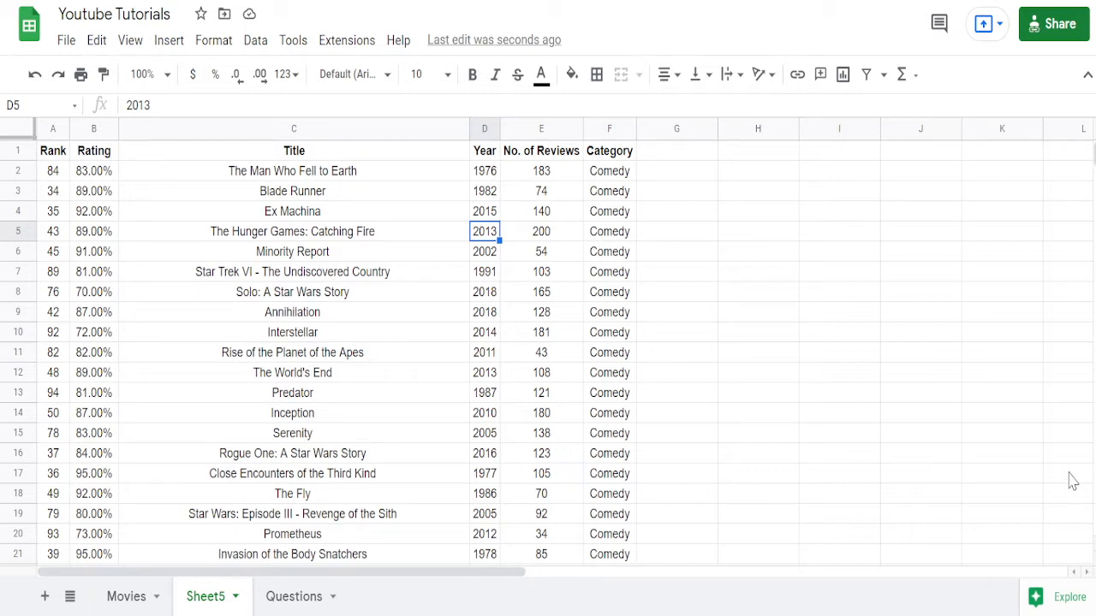
- Examine the header row of the movie table, from Rank in A1 across to Category in F1
key("Home")
key("ctrl+Up")
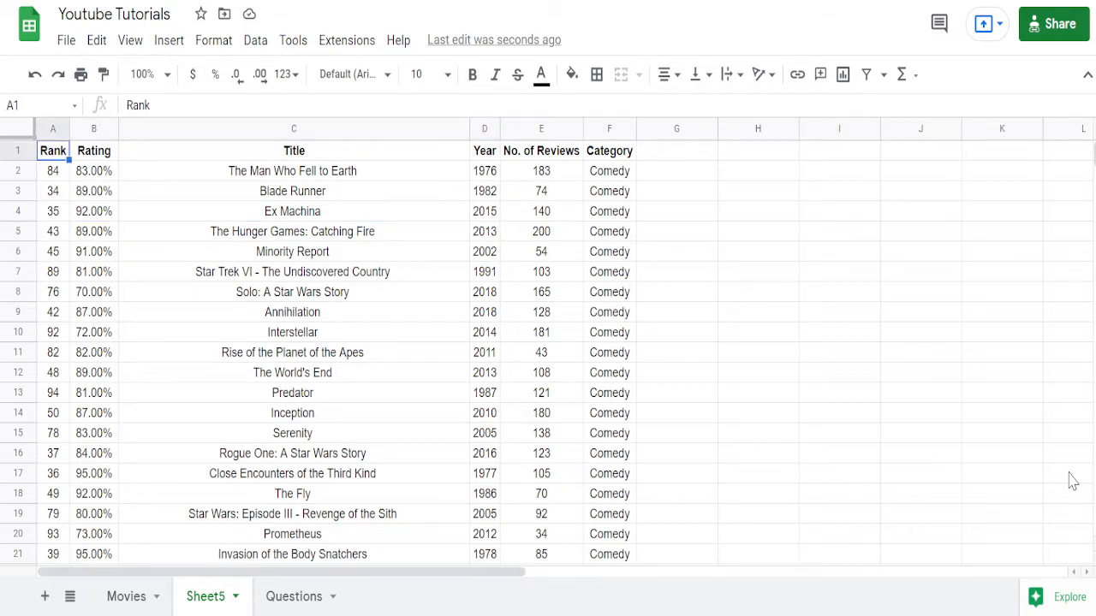
key("shift+Right")
key("shift+Right")
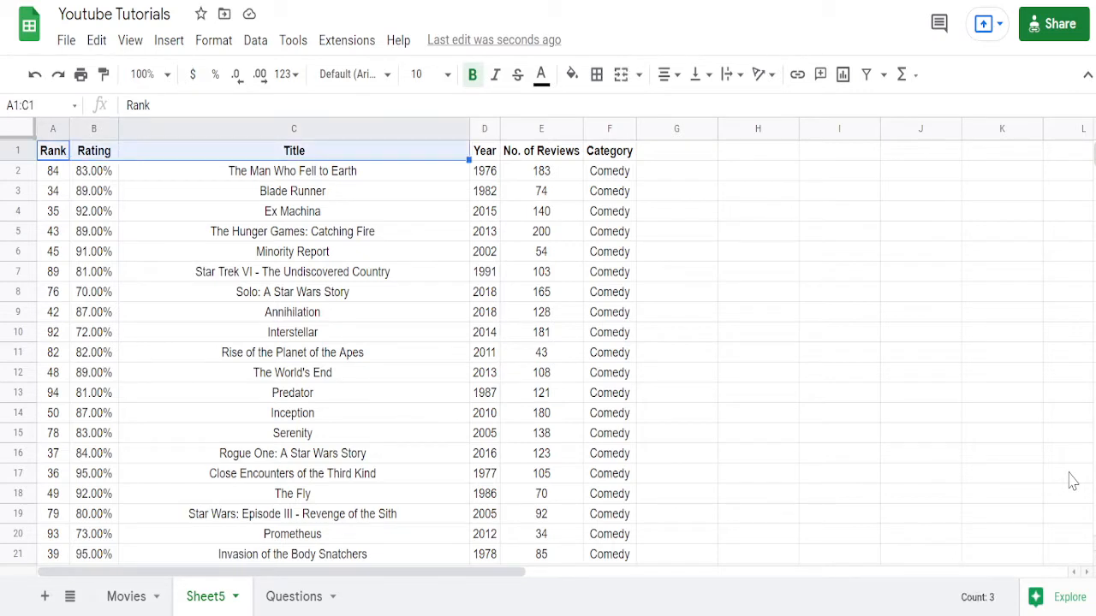
key("shift+Right")
key("shift+Right")
key("shift+Right")
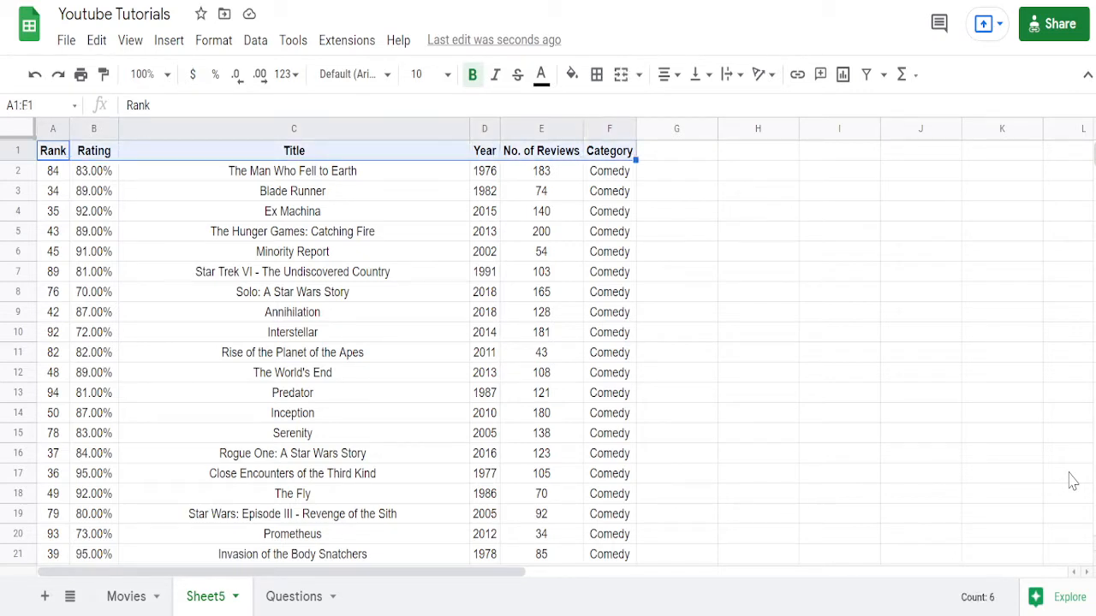
- Check how far the movie data extends down the Rank column, and look across the first record to its Category
key("Down")
key("ctrl+Down")
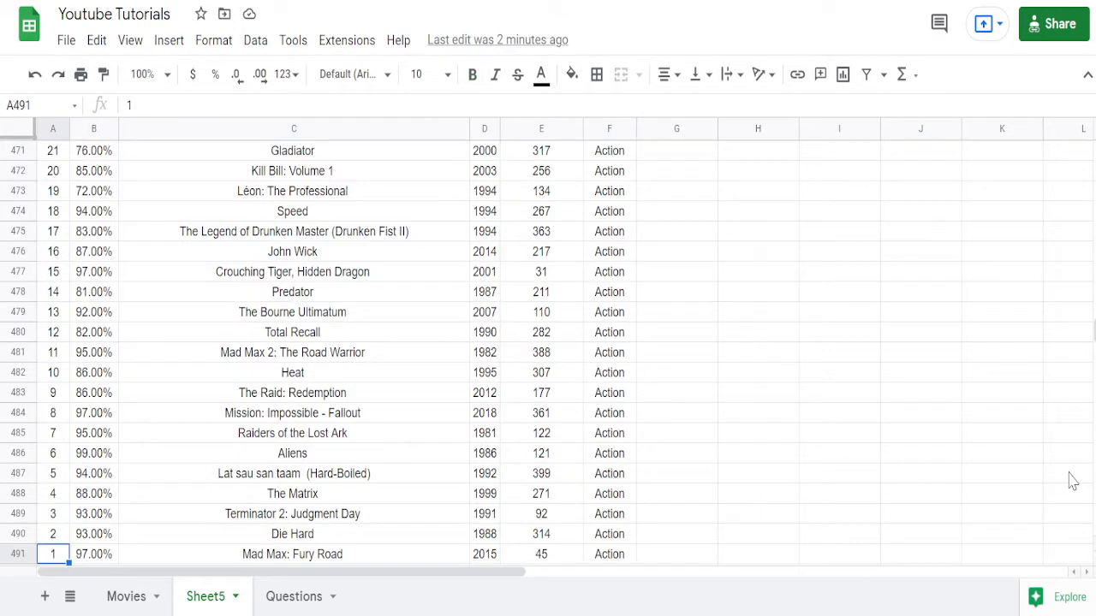
key("ctrl+Up")
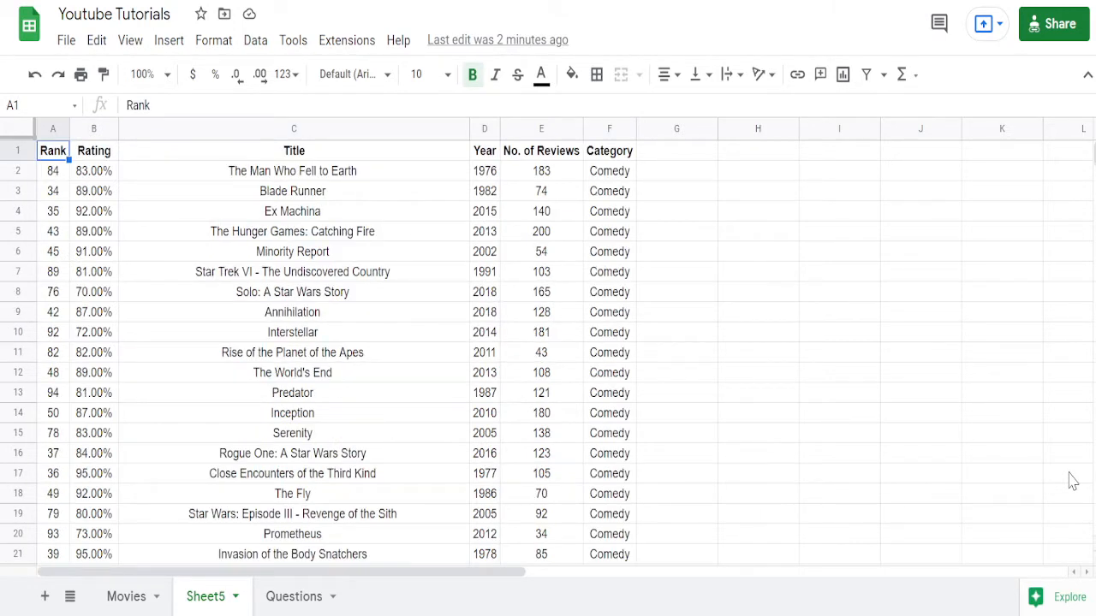
key("Down")
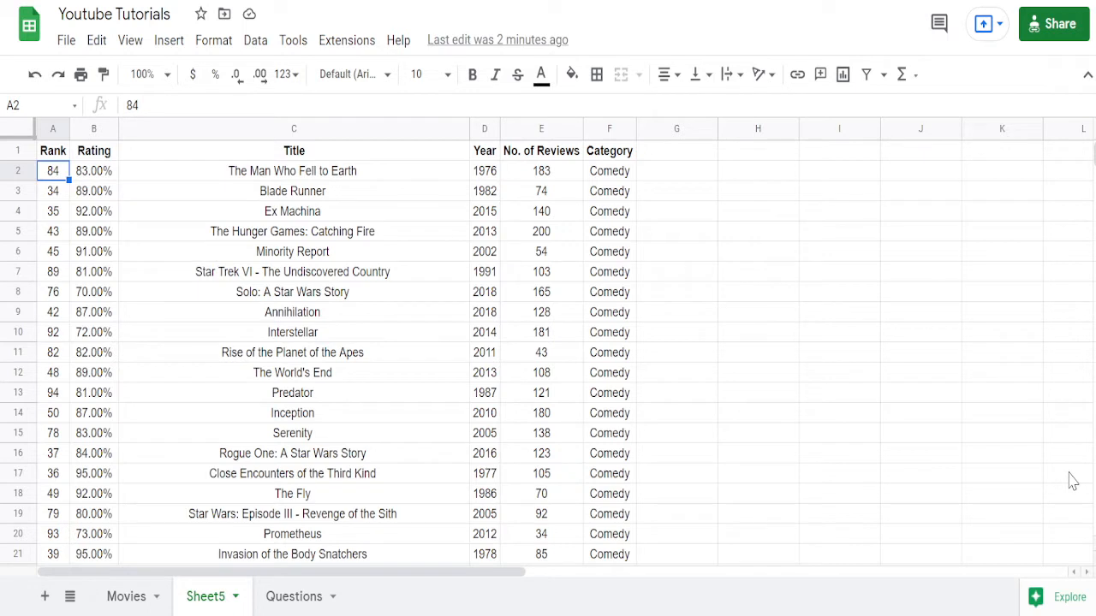
key("Right")
key("Right")
key("Right")
key("Right")
key("Right")
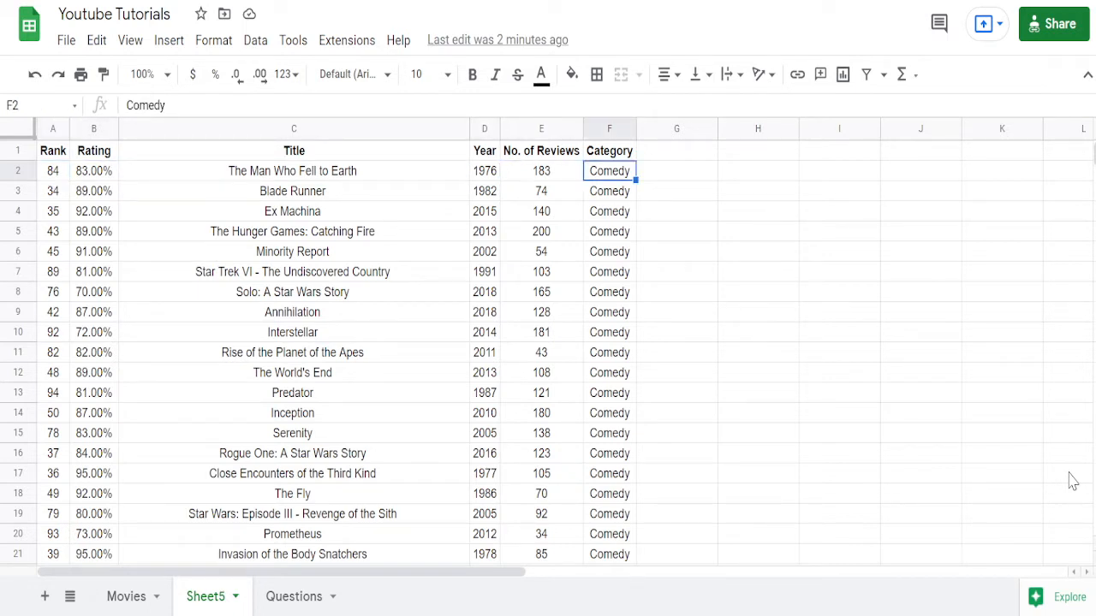
- Read through the analysis questions listed on the Questions sheet, from the rating types to the average rating of category
key("ctrl+Page_Down")
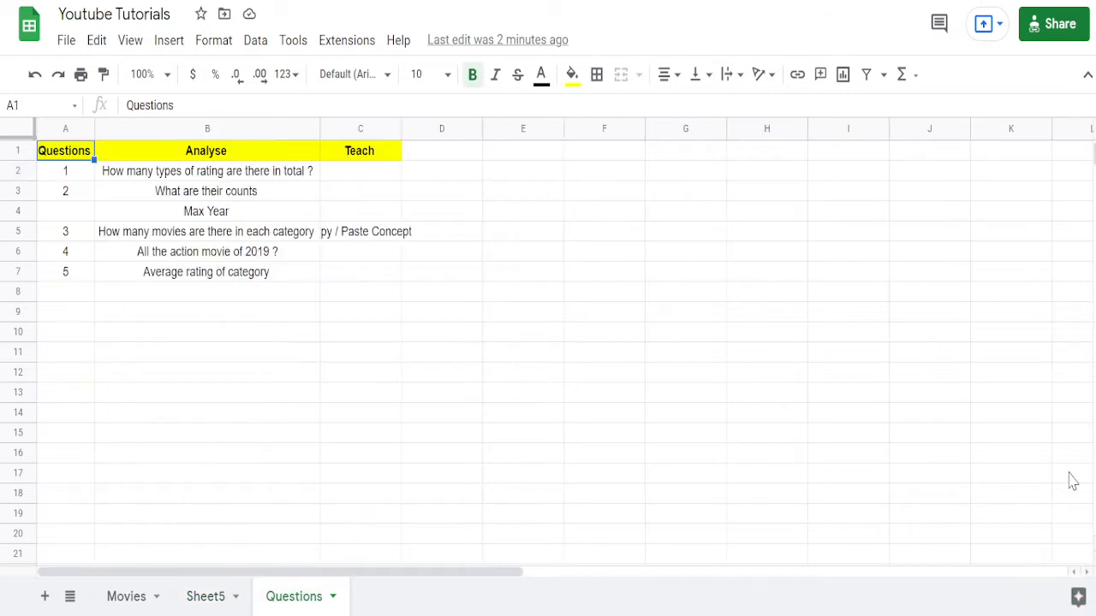
left_click(253, 235)
key("Up")
key("Up")
key("Up")
key("Left")
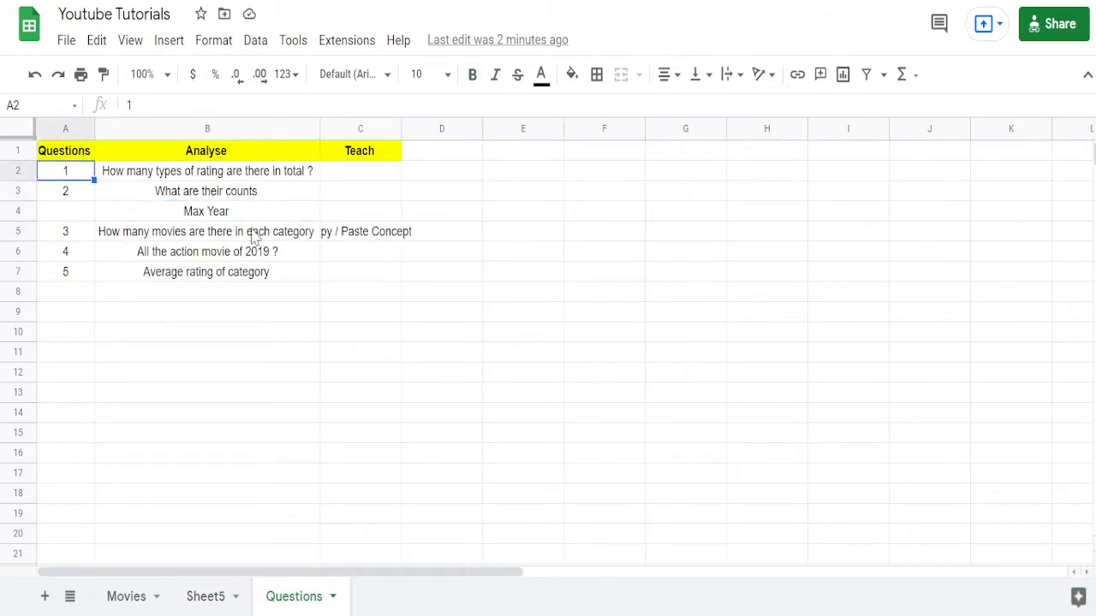
key("Right")
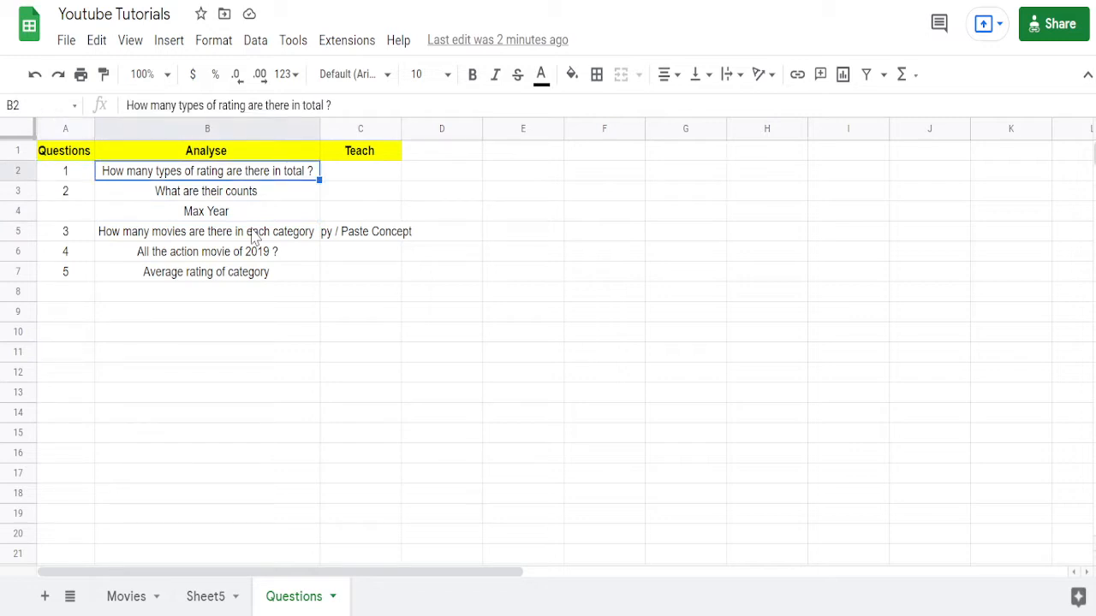
key("Down")
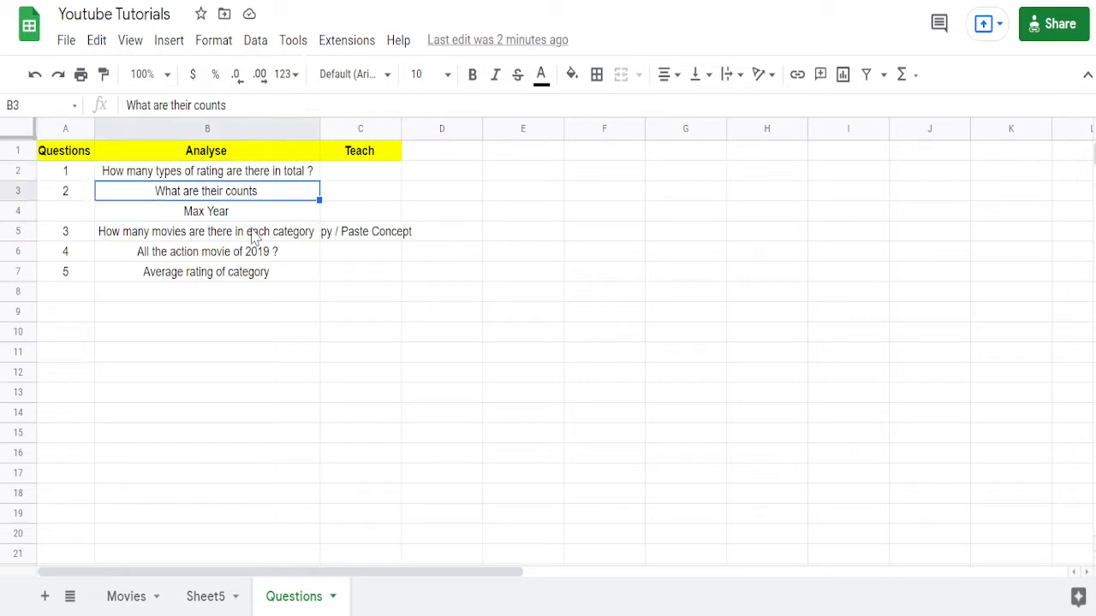
key("Down")
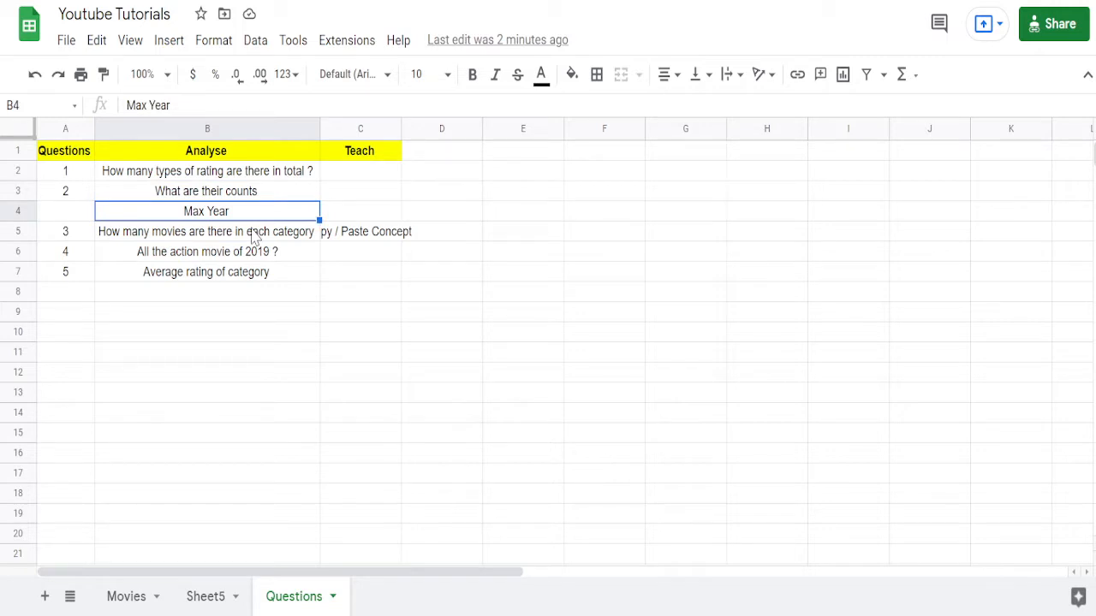
key("Down")
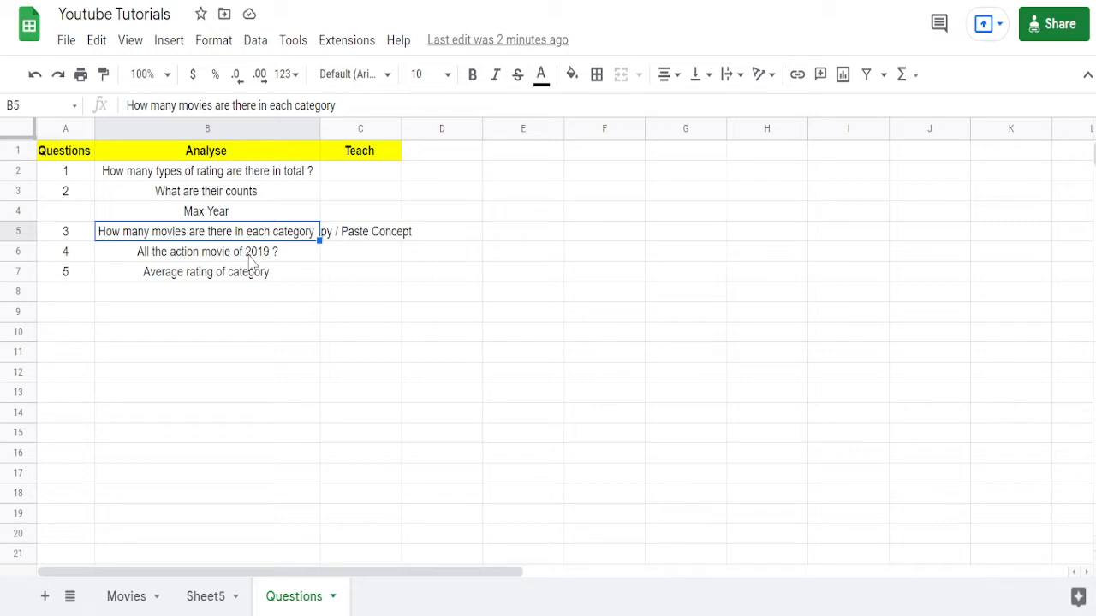
key("Down")
key("Down")
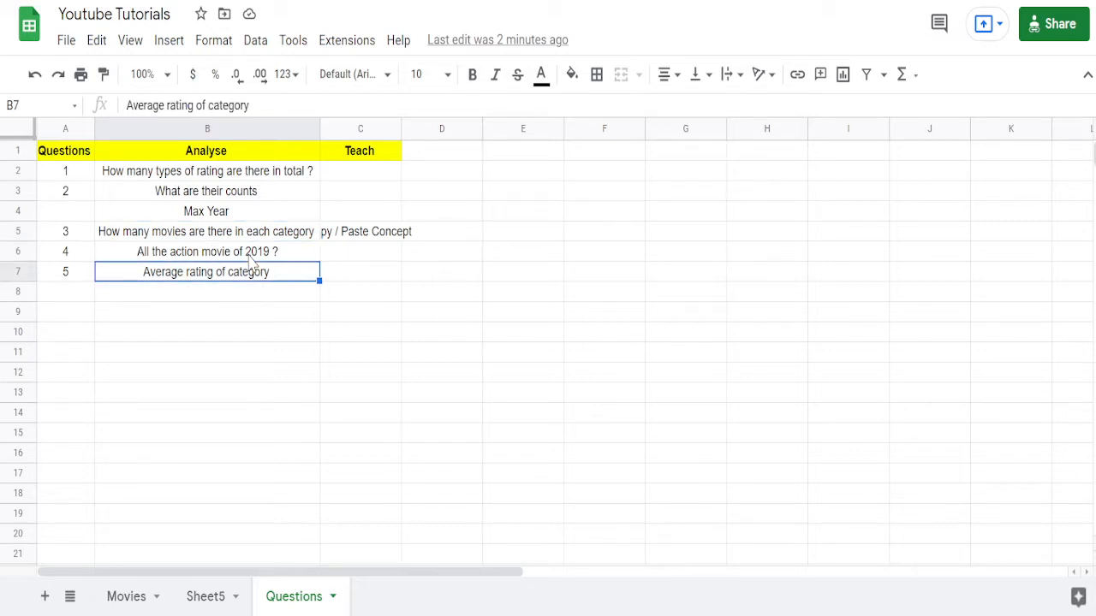
- Look through the Category column on Sheet5 to see which kinds of categories it contains
key("ctrl+shift+Page_Up")
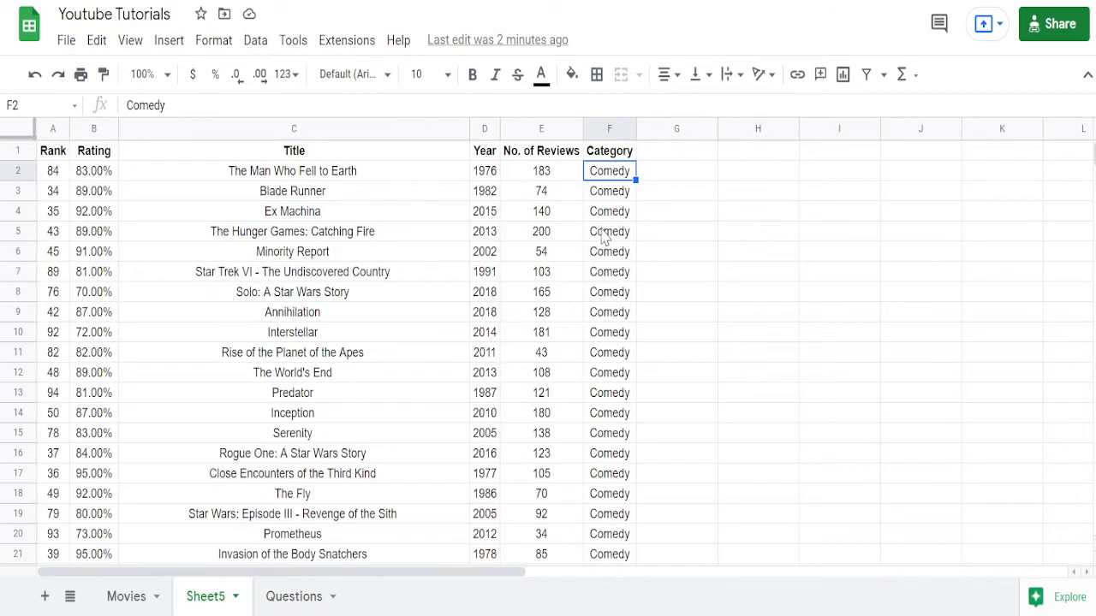
key("Down")
key("Down")
key("Down")
key("Down")
key("Down")
key("Down")
key("Down")
key("Down")
key("Down")
key("Down")
key("Down")
key("Down")
key("Down")
key("Down")
key("Down")
key("Down")
key("Down")
key("Down")
key("Down")
key("Down")
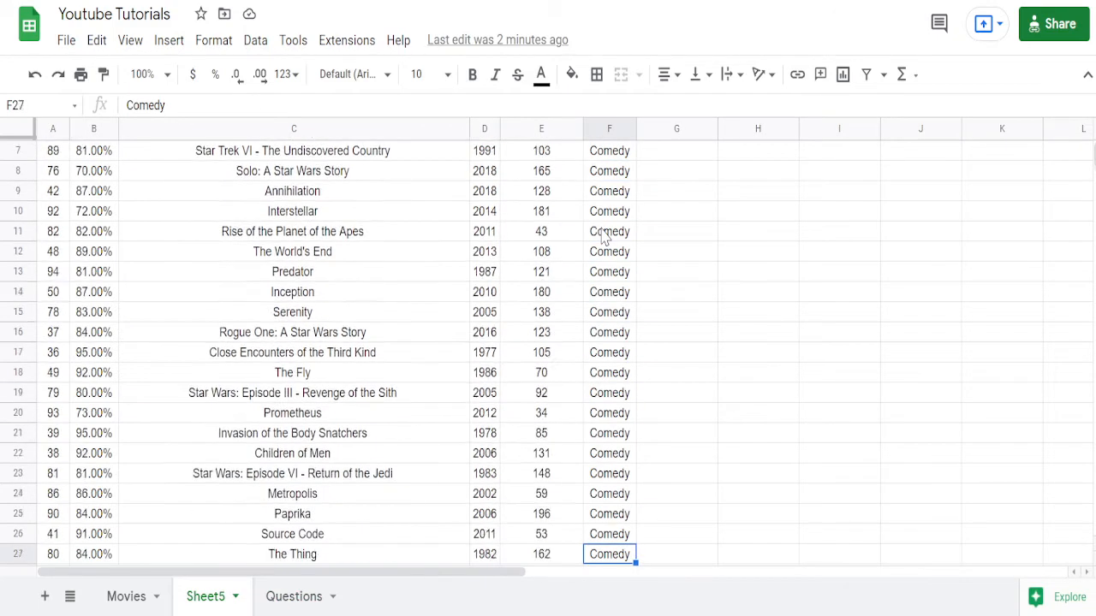
key("Down")
key("Down")
key("Down")
key("Down")
key("Down")
key("Down")
key("Down")
key("Down")
key("Down")
key("Down")
key("Down")
key("Down")
key("Down")
key("Down")
key("Down")
key("Down")
key("Down")
key("Down")
key("Down")
key("Down")
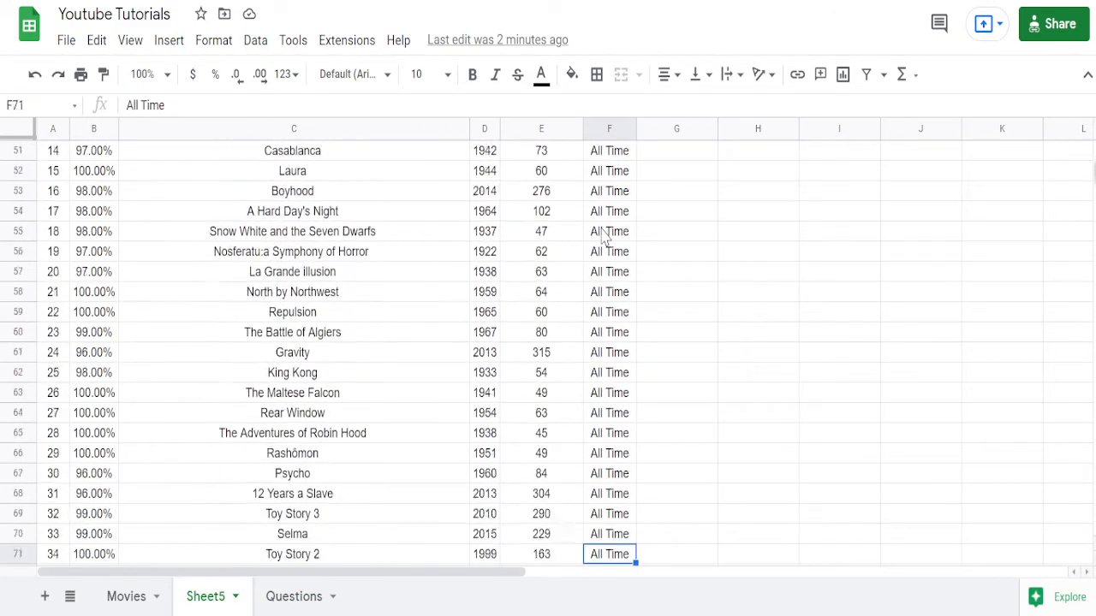
key("Down")
key("Down")
key("Down")
key("Down")
key("Down")
key("Down")
key("Down")
key("Down")
key("Down")
key("Down")
key("Down")
key("Down")
key("Down")
key("Down")
key("Down")
key("Down")
key("Down")
key("Down")
key("Down")
key("Down")
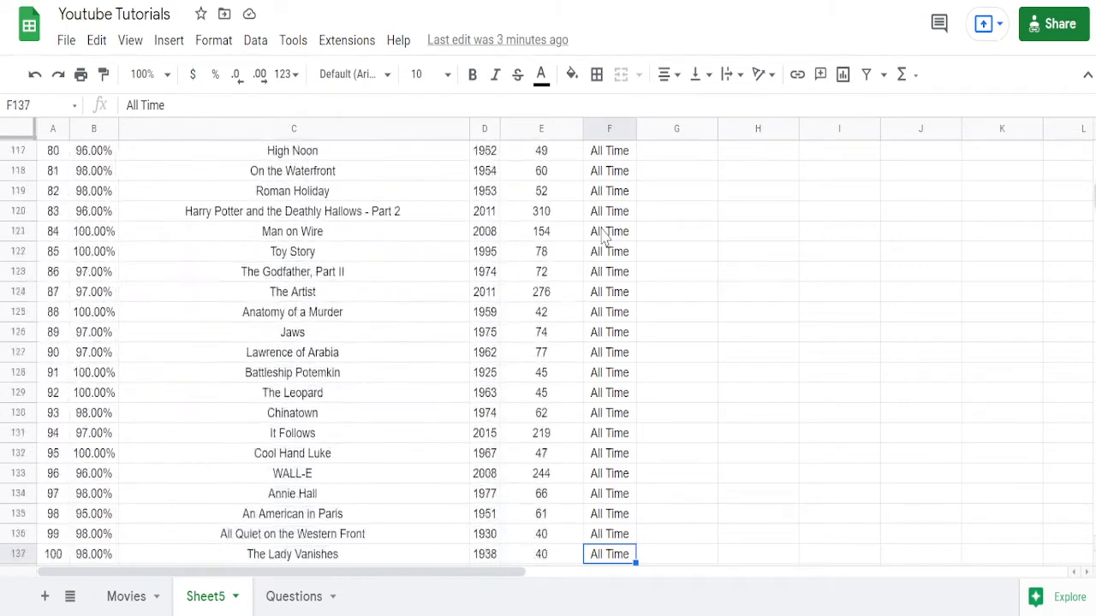
key("Down")
key("Down")
key("Down")
key("Down")
key("Down")
key("Down")
key("ctrl+Up")
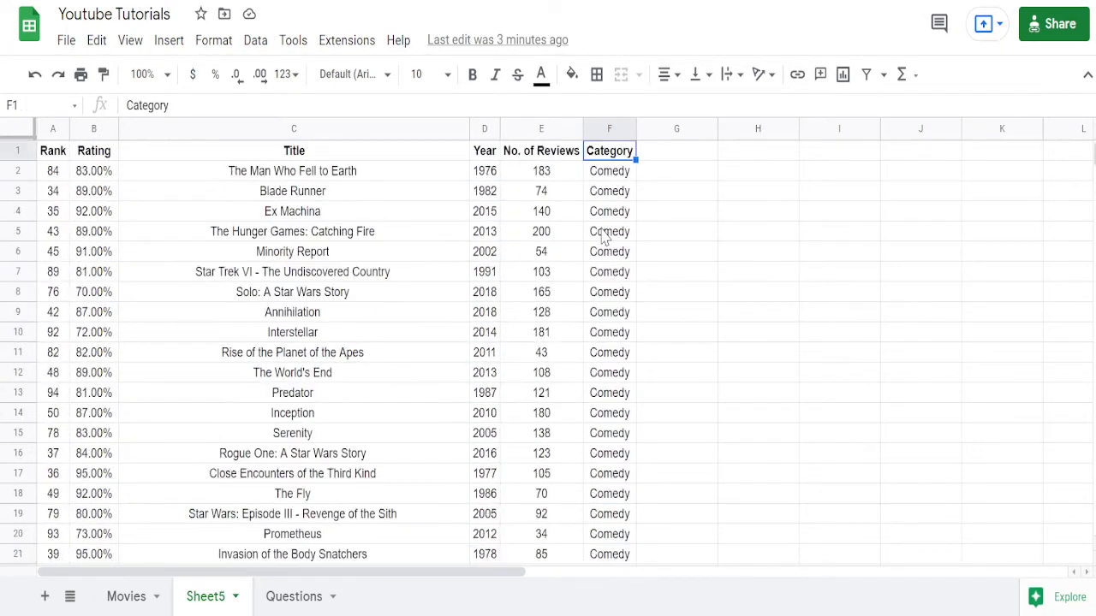
- List the distinct categories starting in G2 with the formula =UNIQUE(F2:F491) and review the list
key("Down")
key("Right")
type("=UNIQUE(")
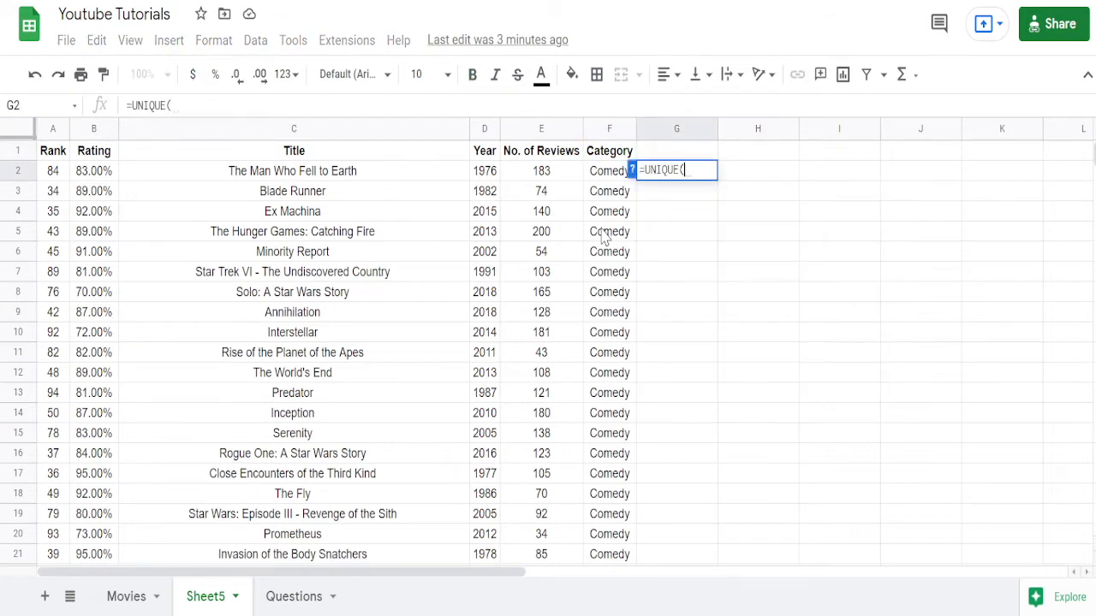
key("Left")
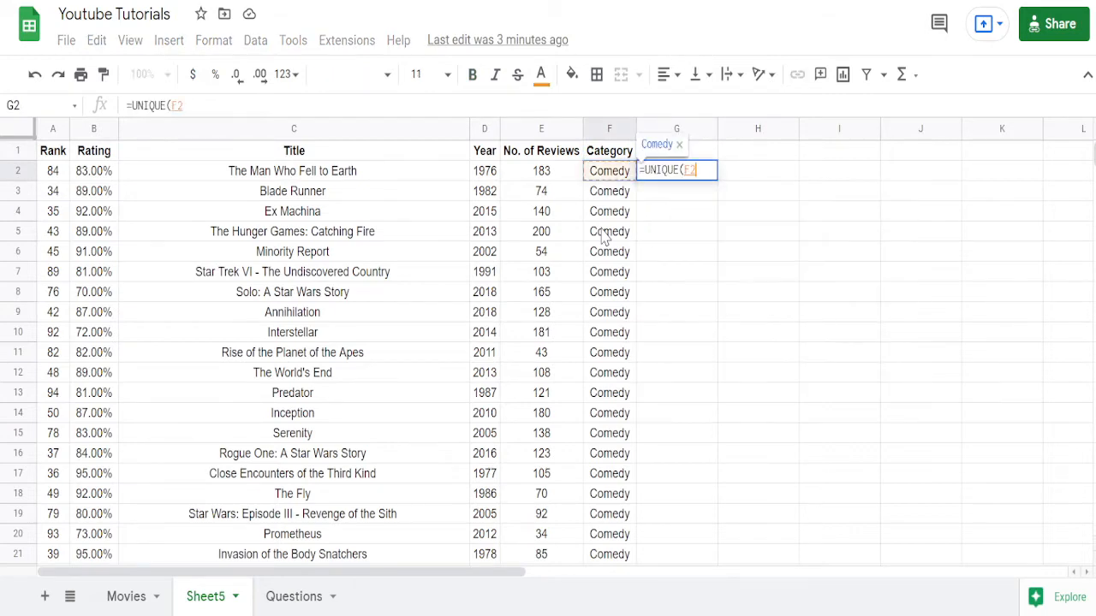
key("ctrl+shift+Down")
key("Return")
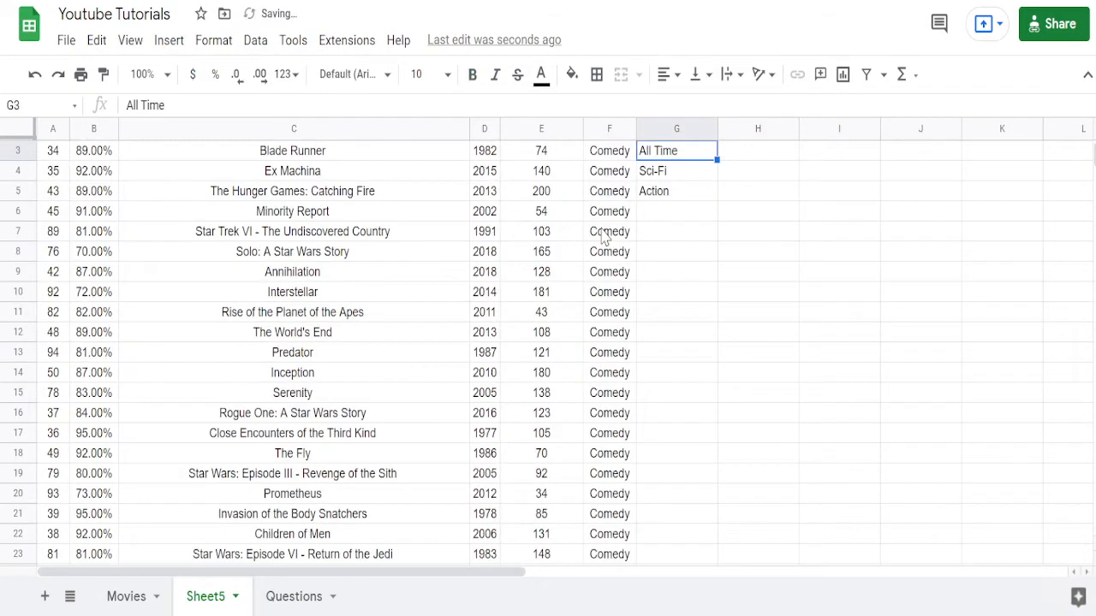
scroll(605, 238, "up", 1)
key("Up")
key("Down")
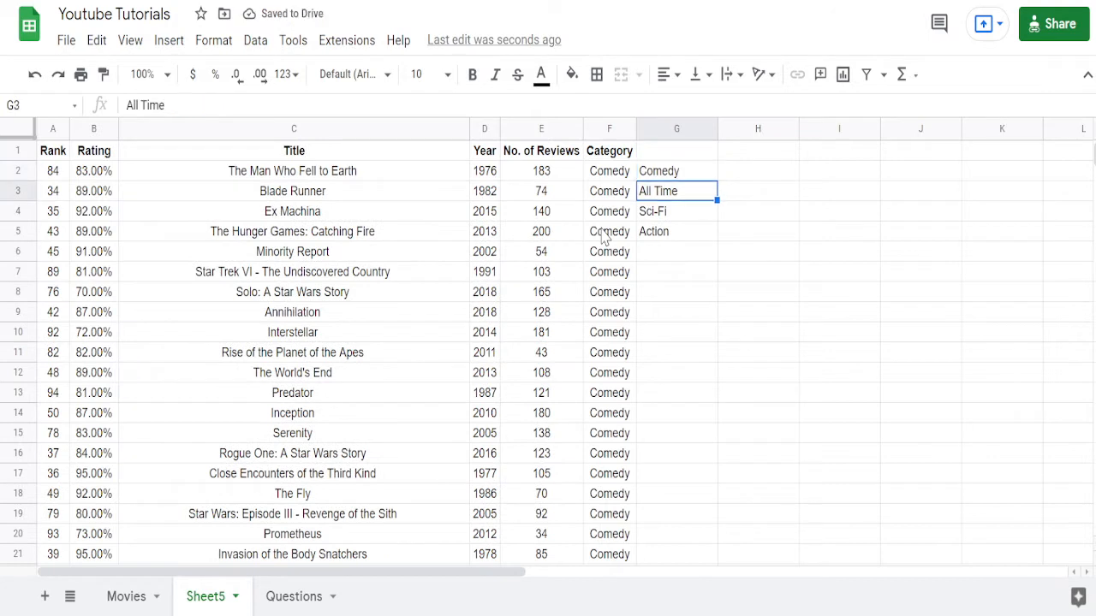
key("Down")
key("Down")
key("Up")
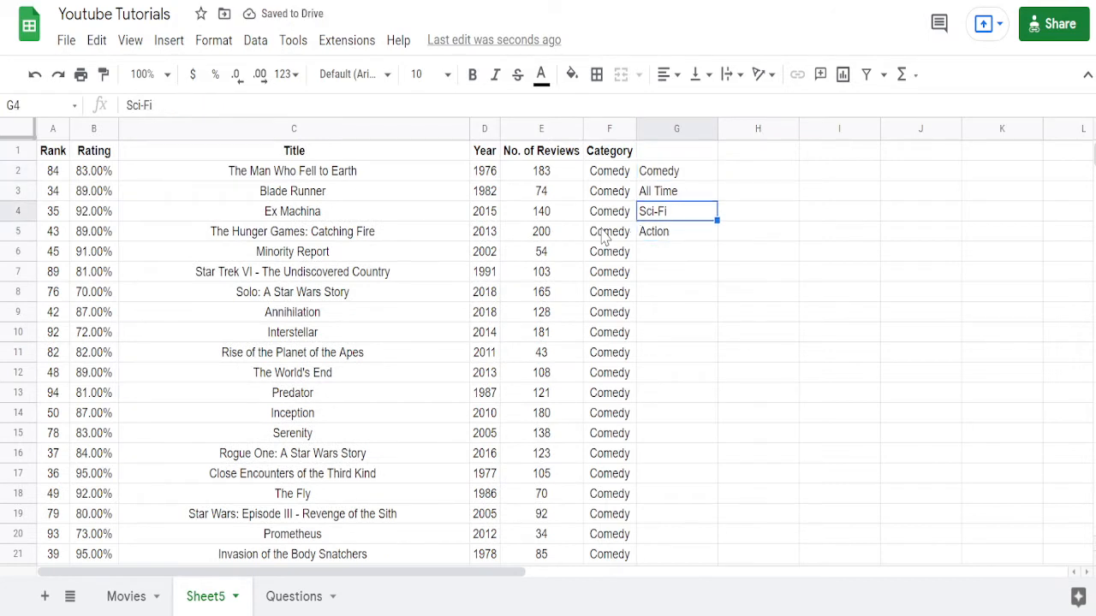
- Delete the list of unique categories from G2:G5
key("Up")
key("Up")
key("shift+Down")
key("shift+Down")
key("shift+Down")
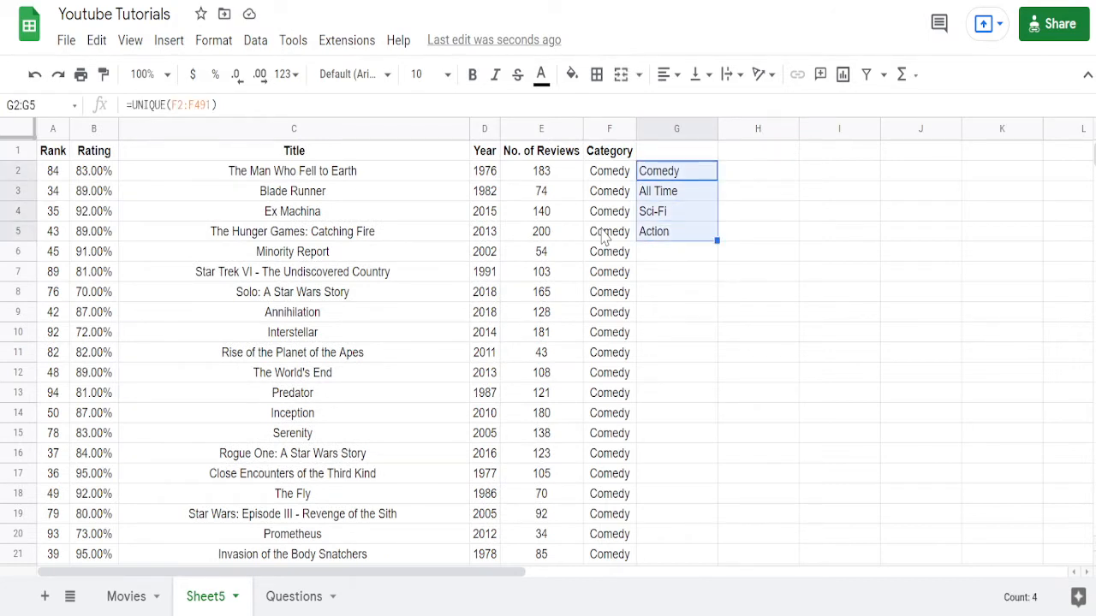
key("Delete")
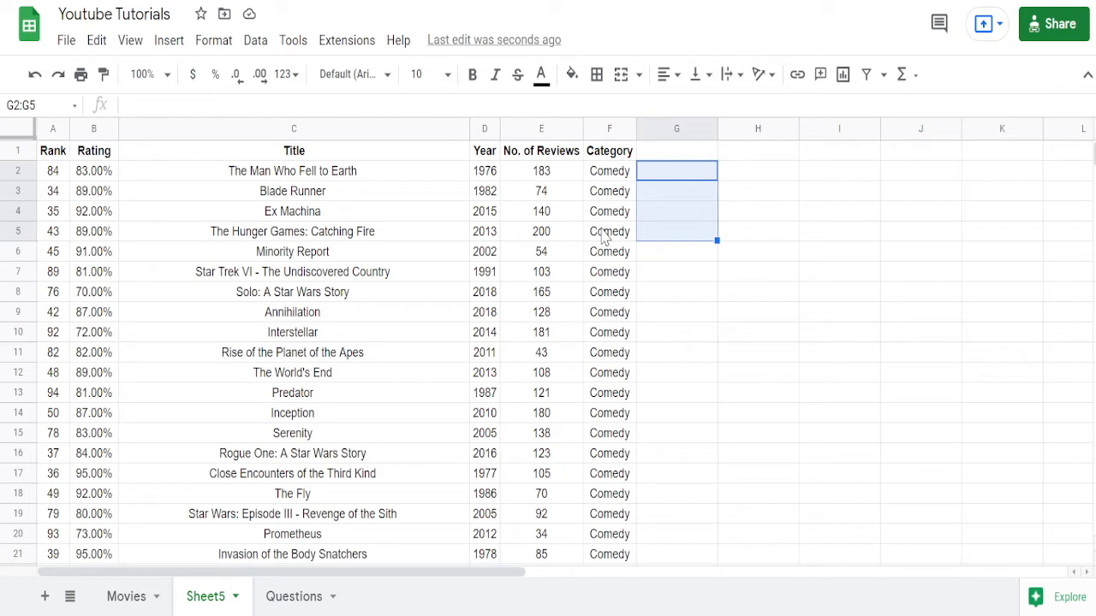
- Clear the question numbers in A5:A7 on the Questions sheet
key("ctrl+Page_Down")
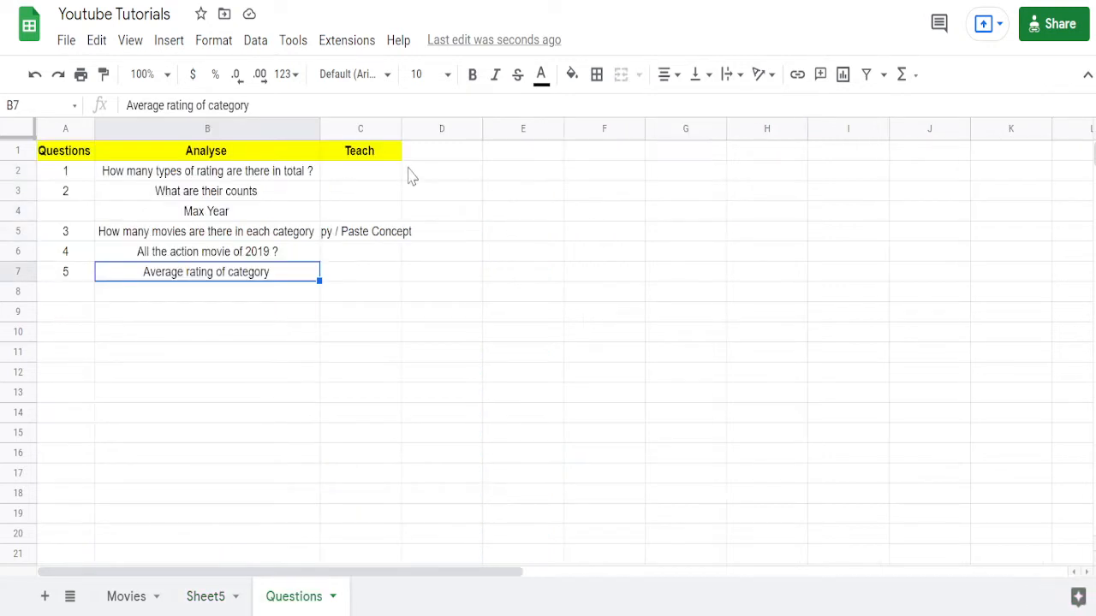
left_click(245, 200)
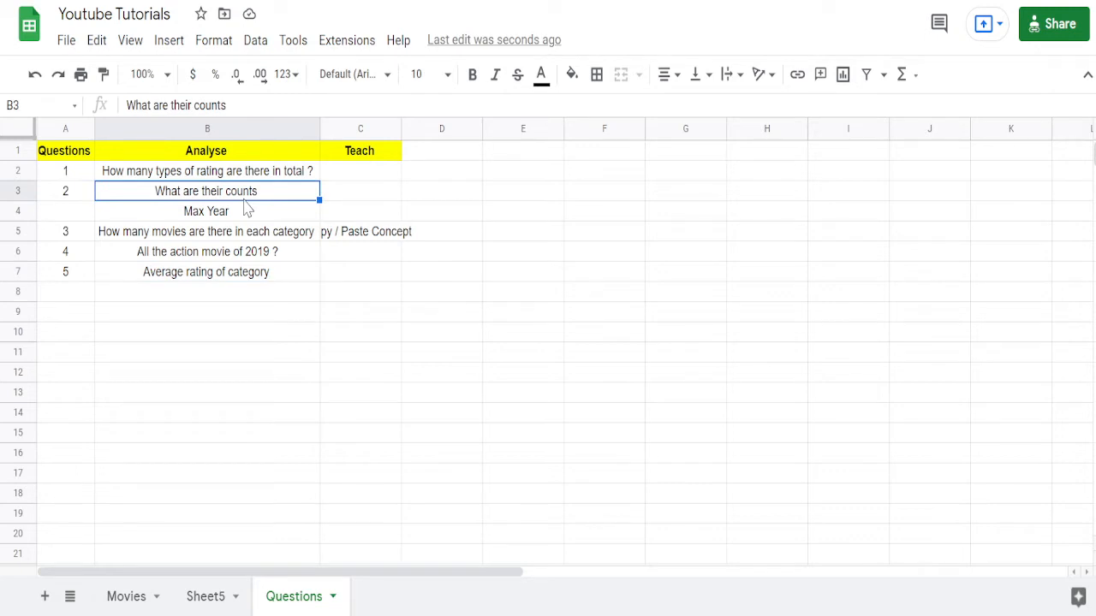
left_click(245, 203)
key("Left")
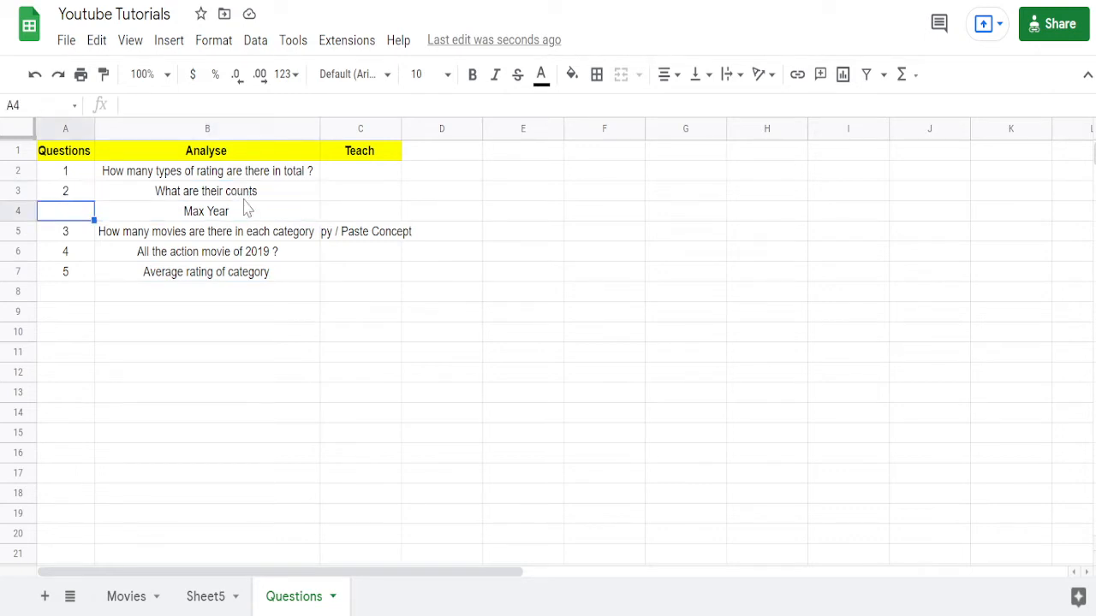
key("Down")
key("shift+Down")
key("shift+Down")
key("Delete")
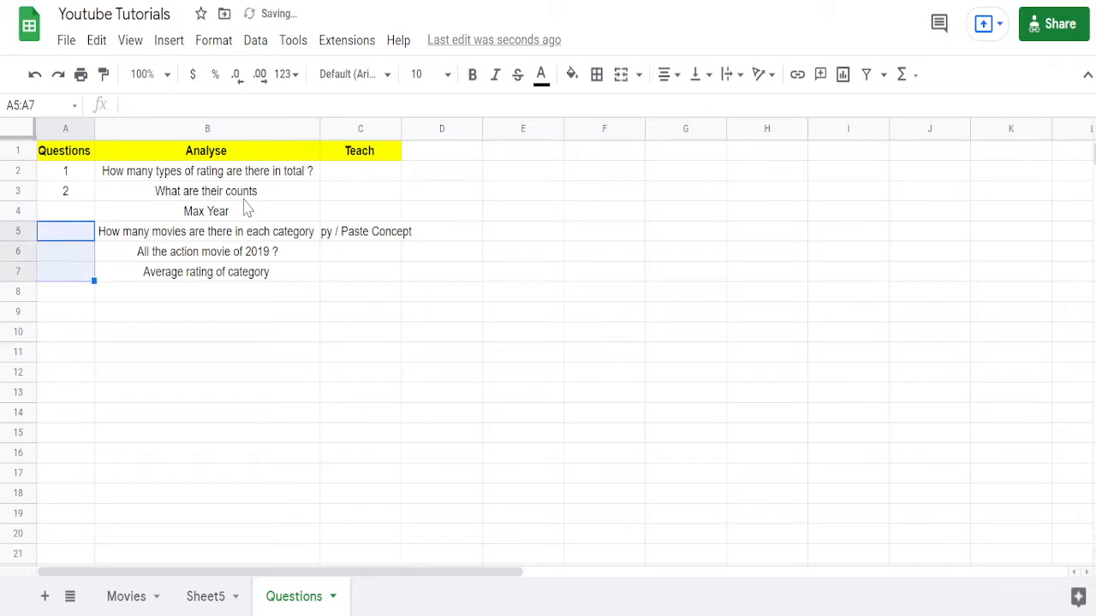
- Number the Max Year question by entering the formula =A3+1 in A4
key("Down")
key("Down")
key("Down")
key("Down")
key("ctrl+Up")
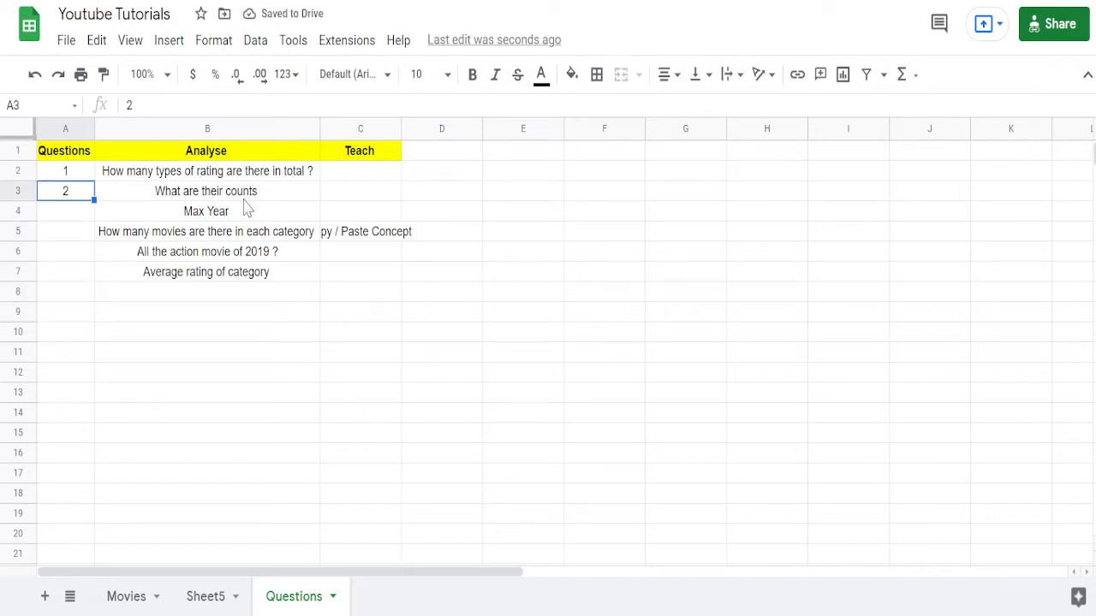
key("Down")
type("=A3+1")
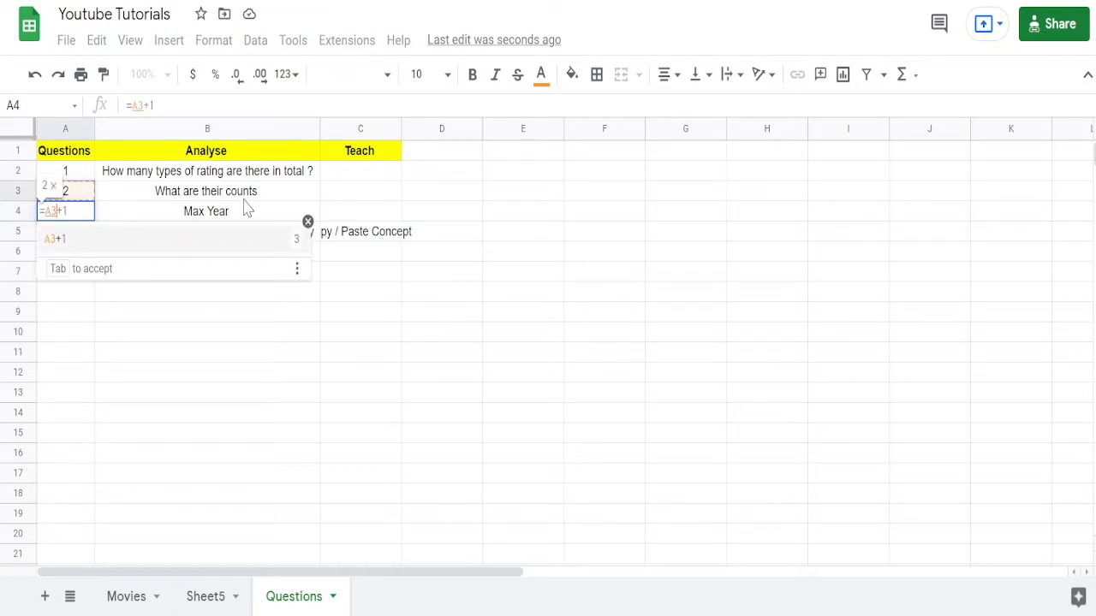
key("ctrl+Return")
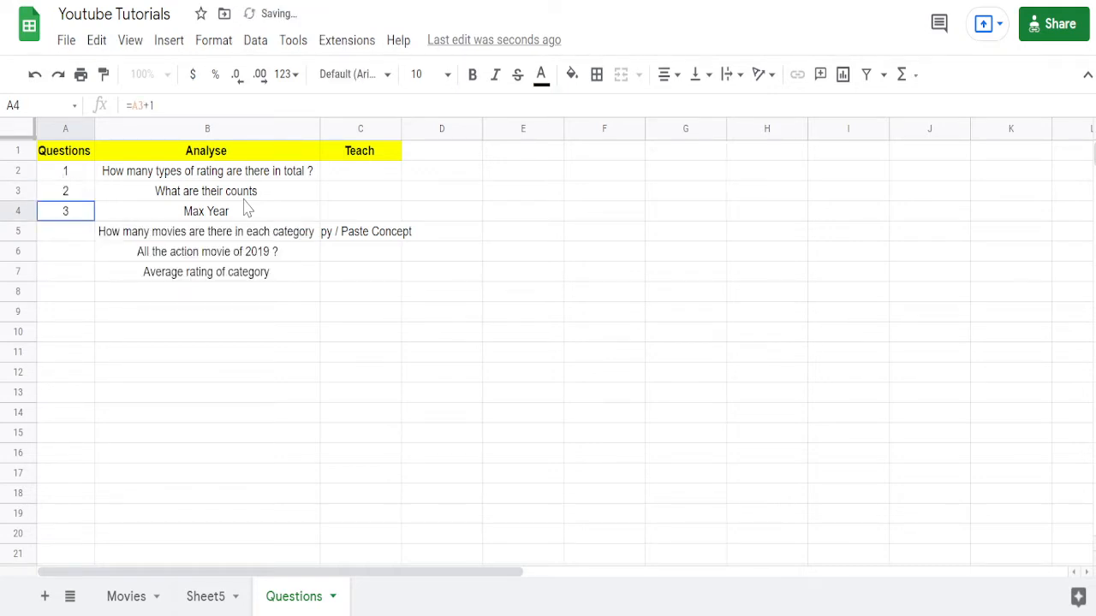
- Copy the numbering formula from A4 into A5:A7 for the remaining questions
key("ctrl+c")
key("Down")
key("shift+Down")
key("shift+Down")
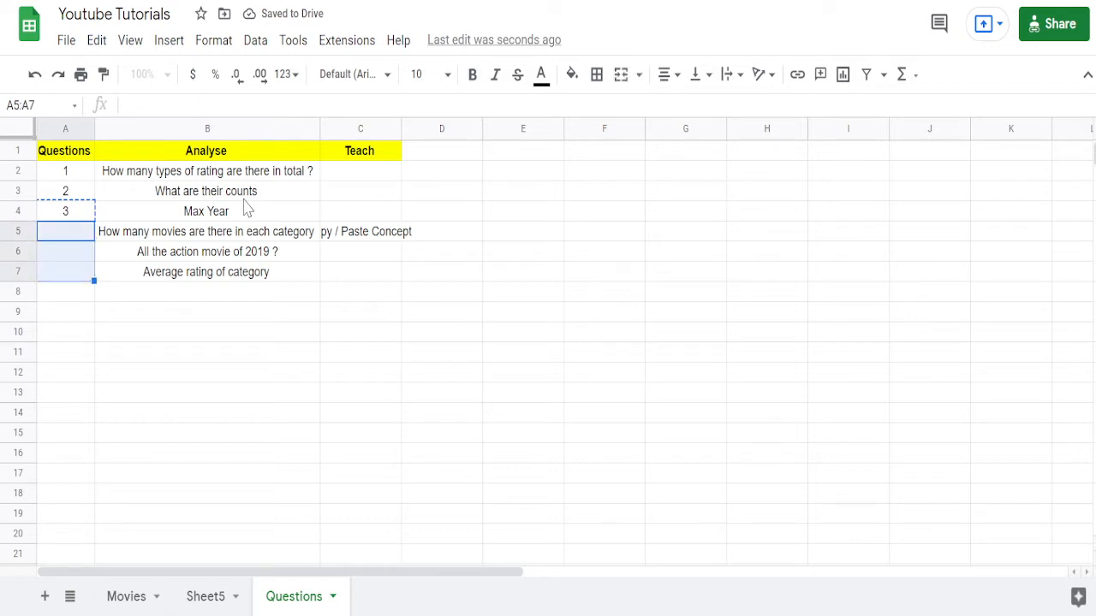
key("ctrl+v")
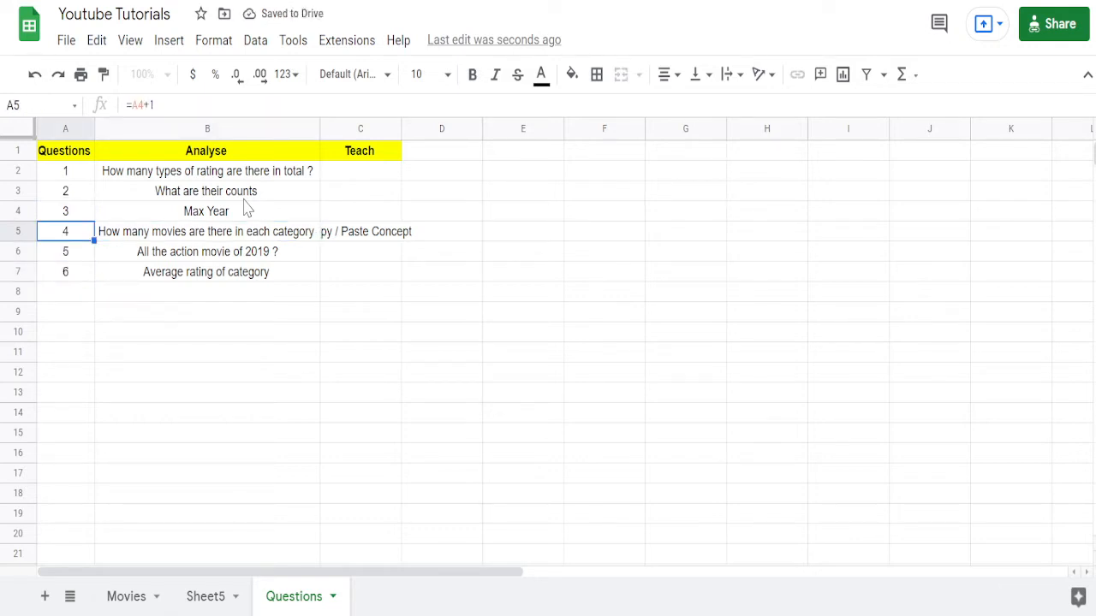
- Review the numbered analysis questions on the Questions sheet, from the rating types question to the average rating of category
key("Up")
key("Up")
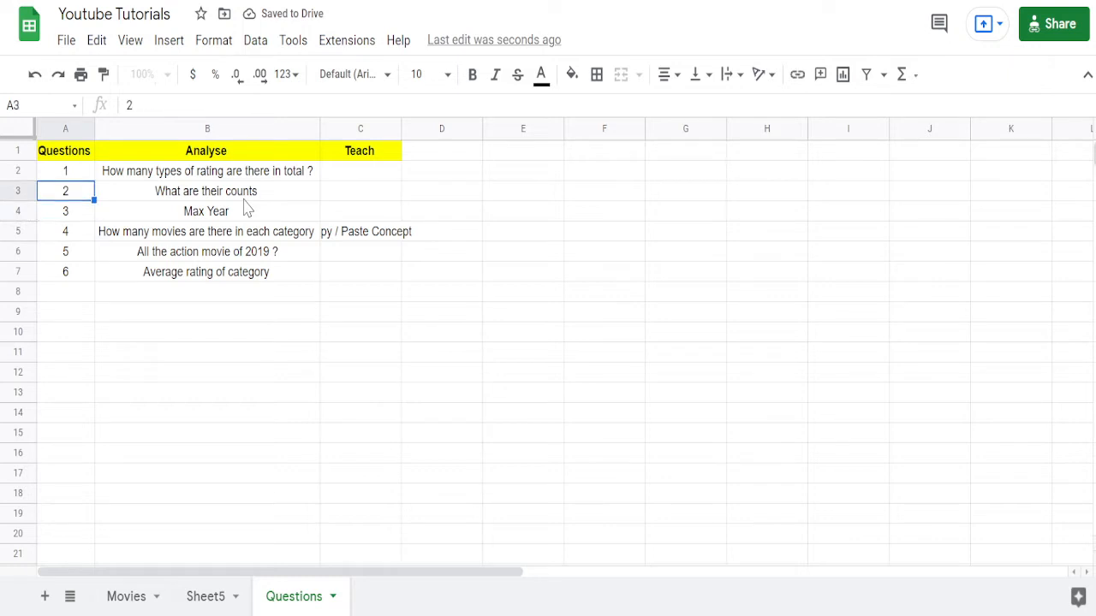
key("Down")
key("Up")
key("Up")
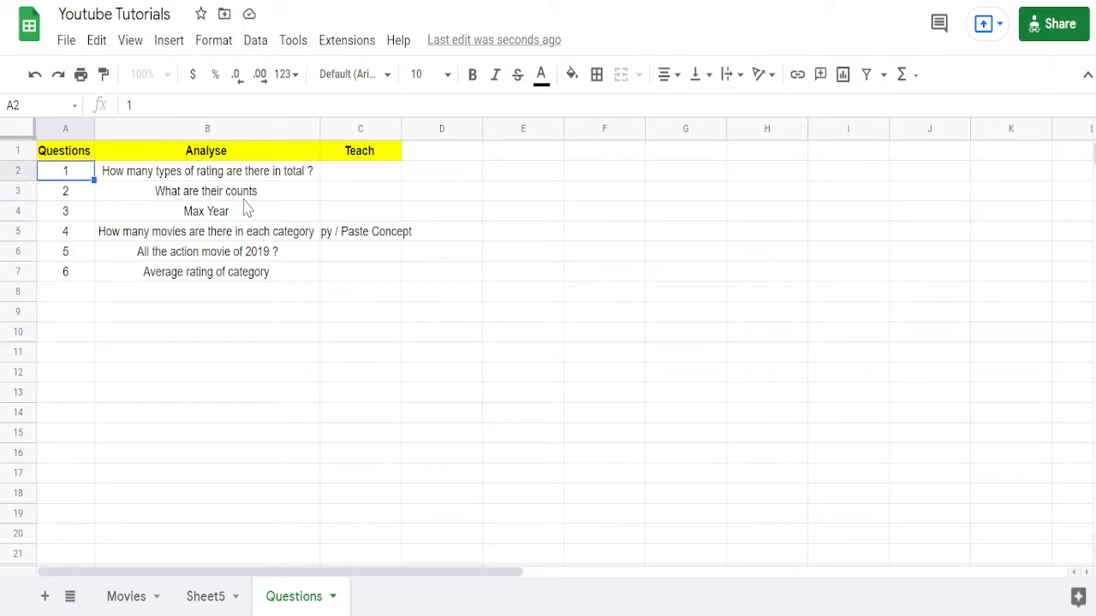
key("Down")
key("Down")
key("Down")
key("Down")
key("Down")
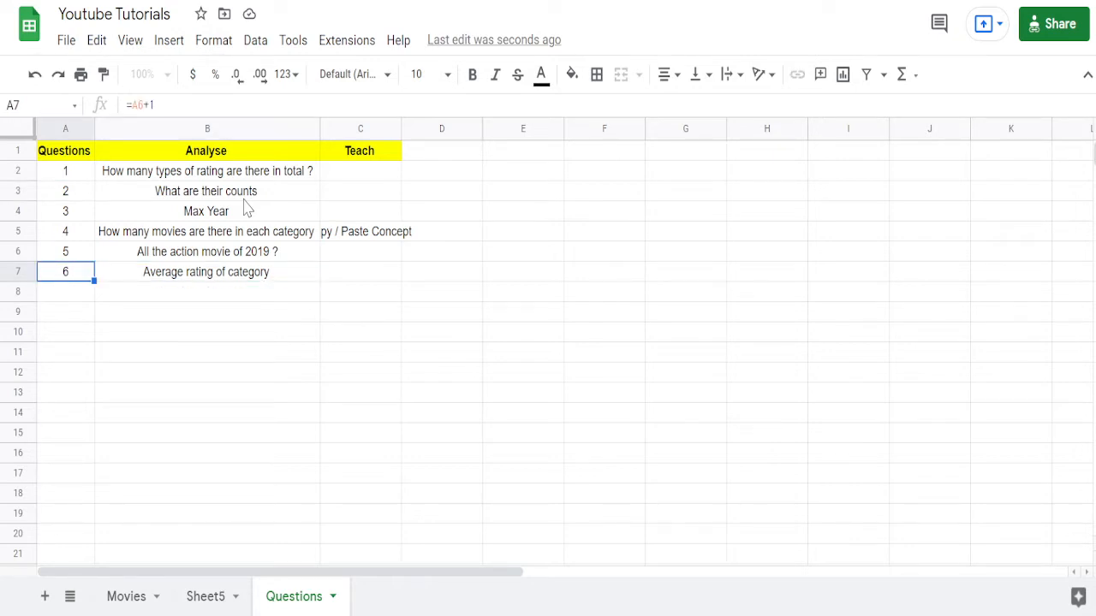
key("Right")
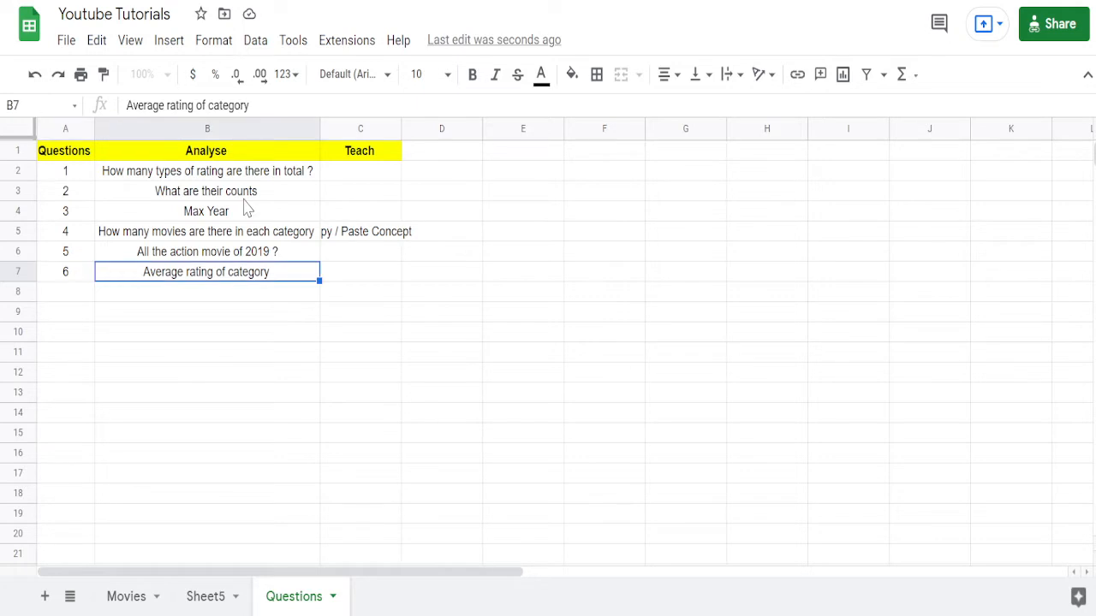
key("ctrl+Up")
key("Down")
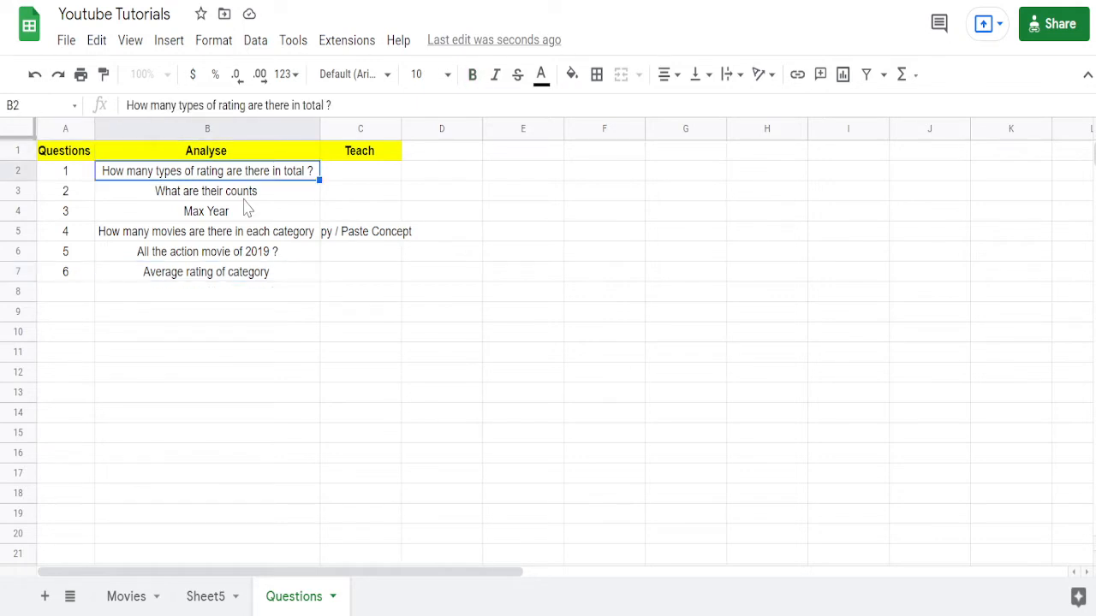
- Look through the Rating column of the movie data on Sheet5, from the first record to the last
key("ctrl+shift+Page_Up")
key("Left")
key("Left")
key("Left")
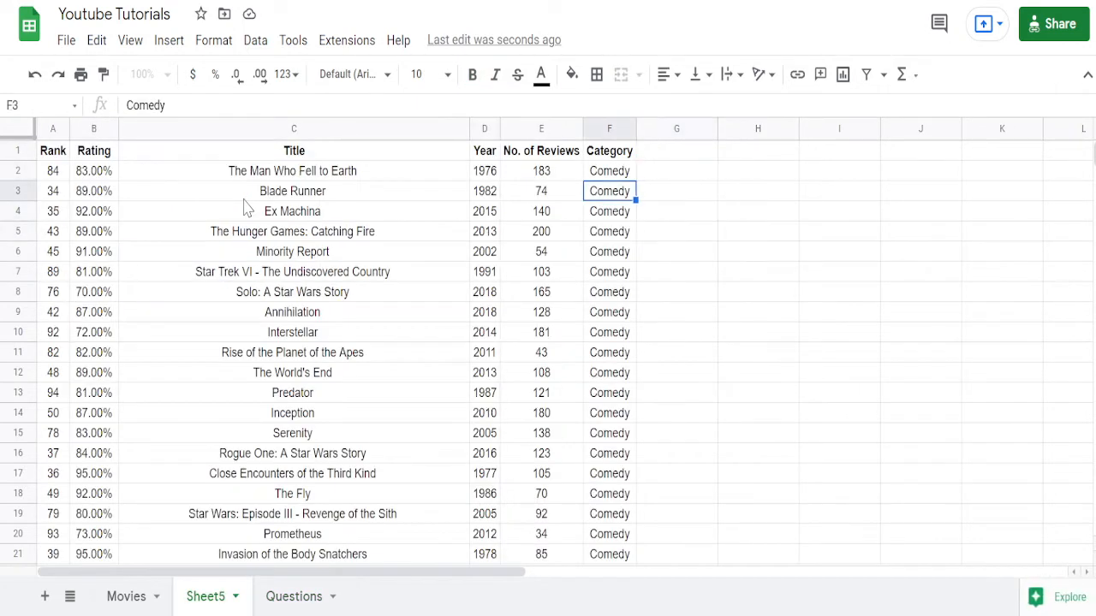
key("ctrl+Left")
key("Up")
key("Right")
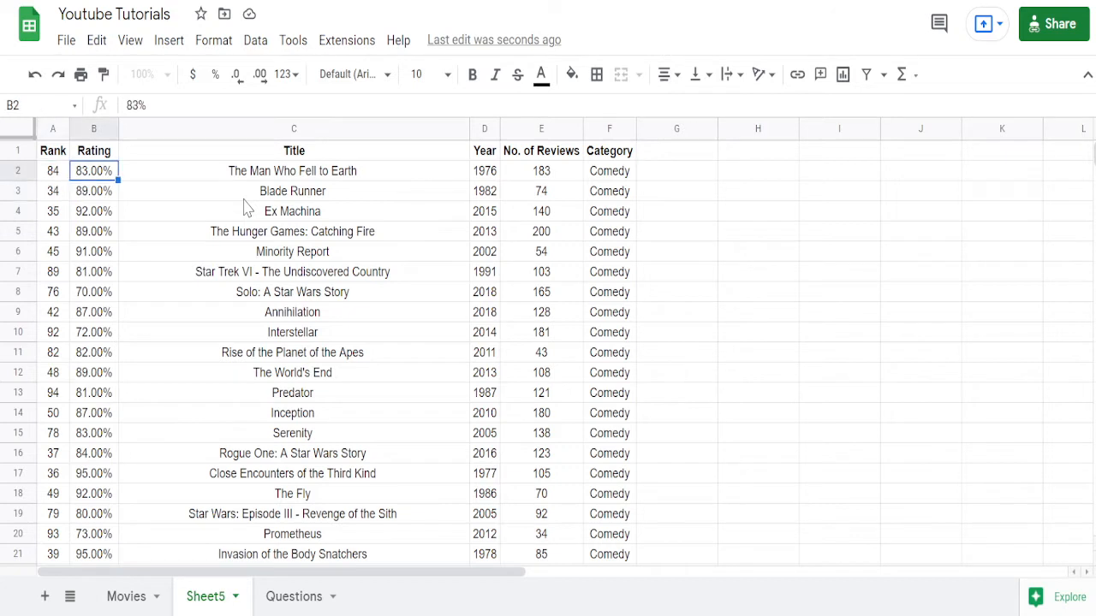
key("Down")
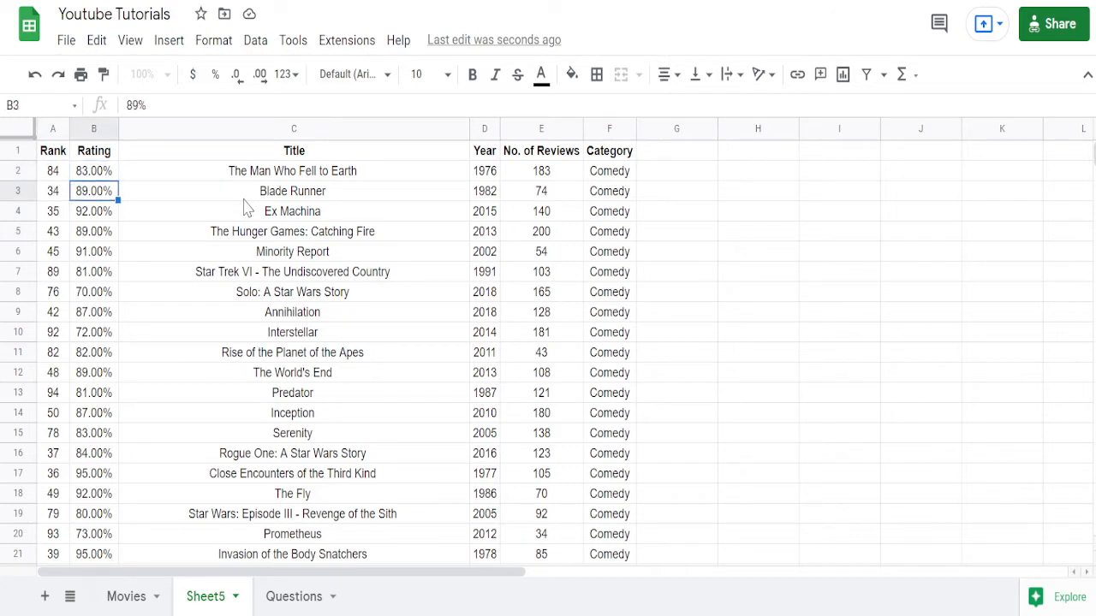
key("Down")
key("Down")
key("Down")
key("Down")
key("Down")
key("Down")
key("Down")
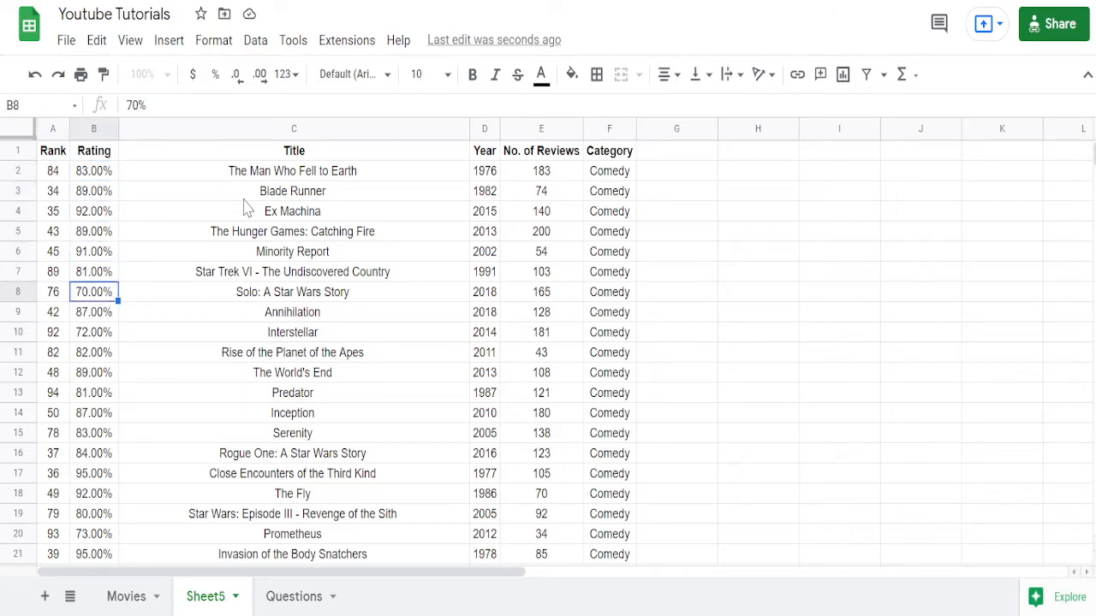
key("Down")
key("Down")
key("Down")
key("Down")
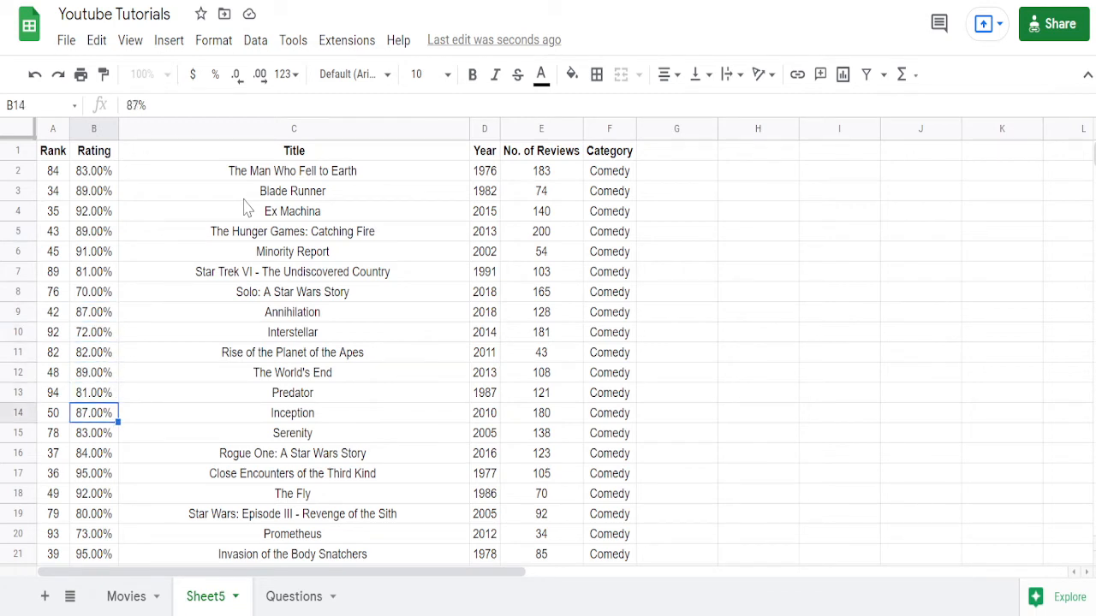
key("Down")
key("Down")
key("Down")
key("Down")
key("ctrl+Down")
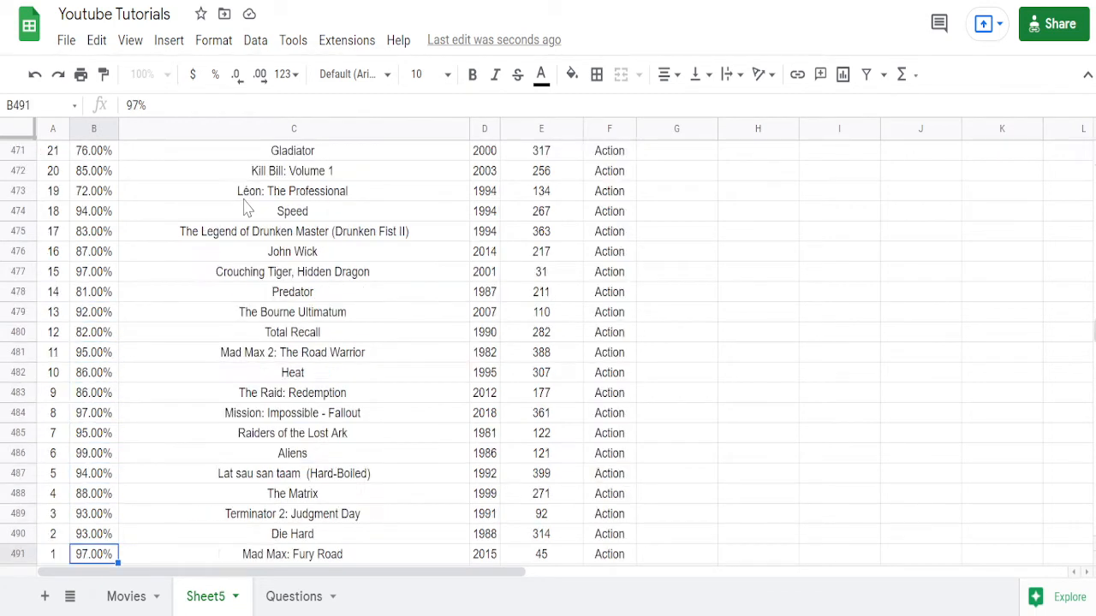
key("Down")
key("Up")
key("ctrl+Up")
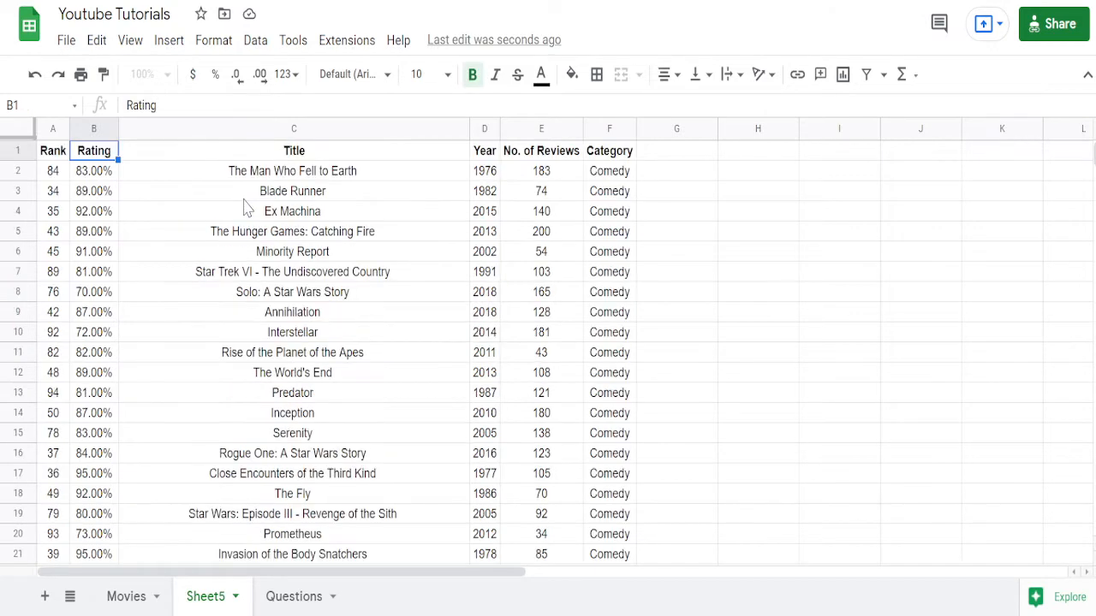
- Start a pivot table from the data range Sheet5!A1:F491 and choose to insert it into an existing sheet
key("Left")
key("ctrl+shift+Right")
key("ctrl+shift+Down")
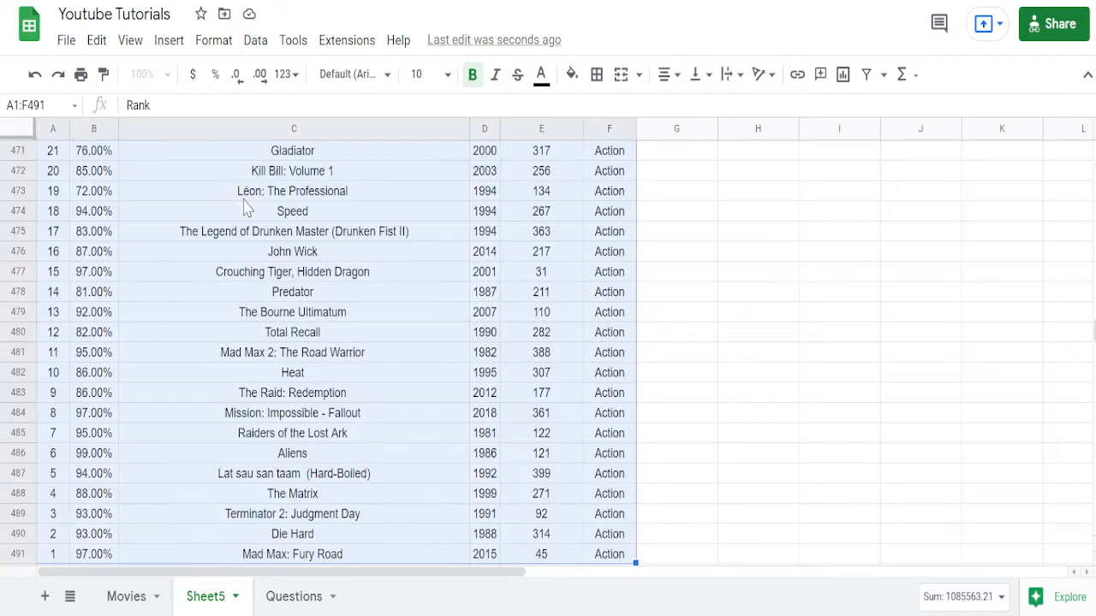
left_click(168, 42)
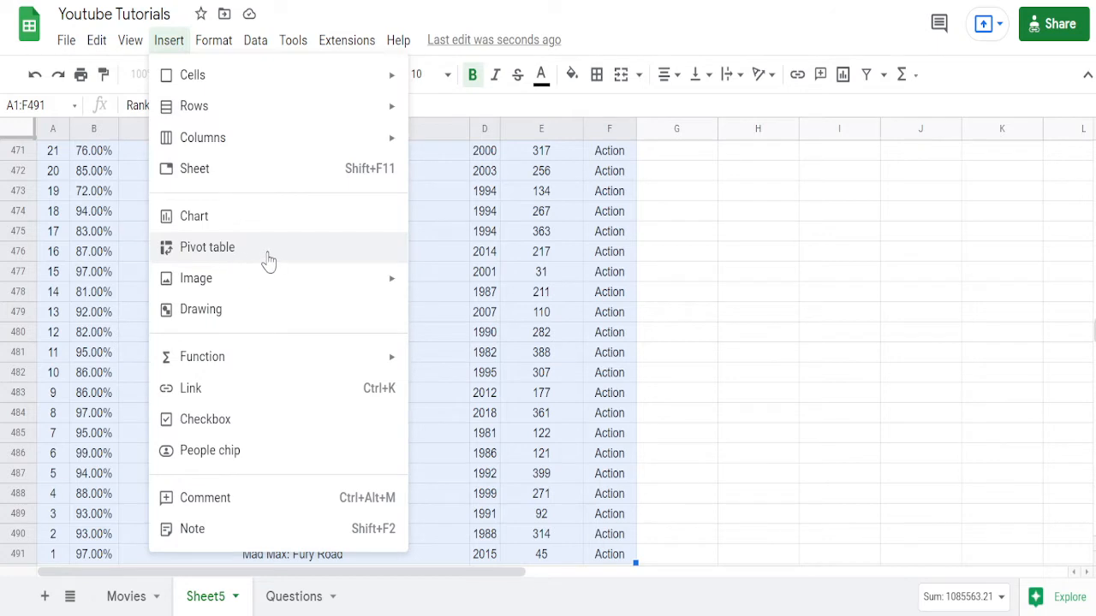
left_click(268, 260)
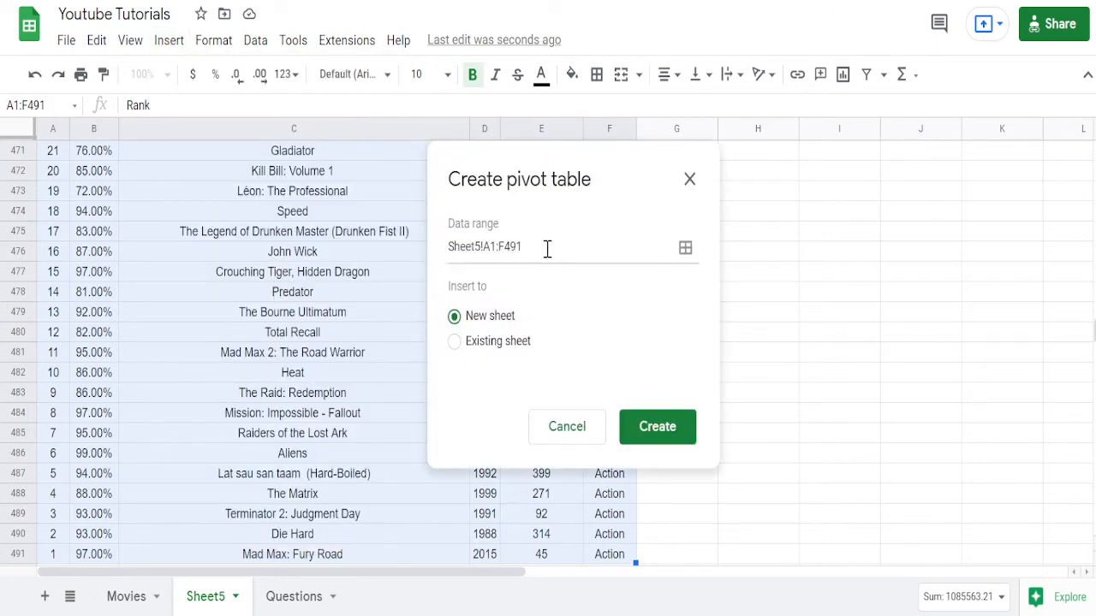
left_click(494, 344)
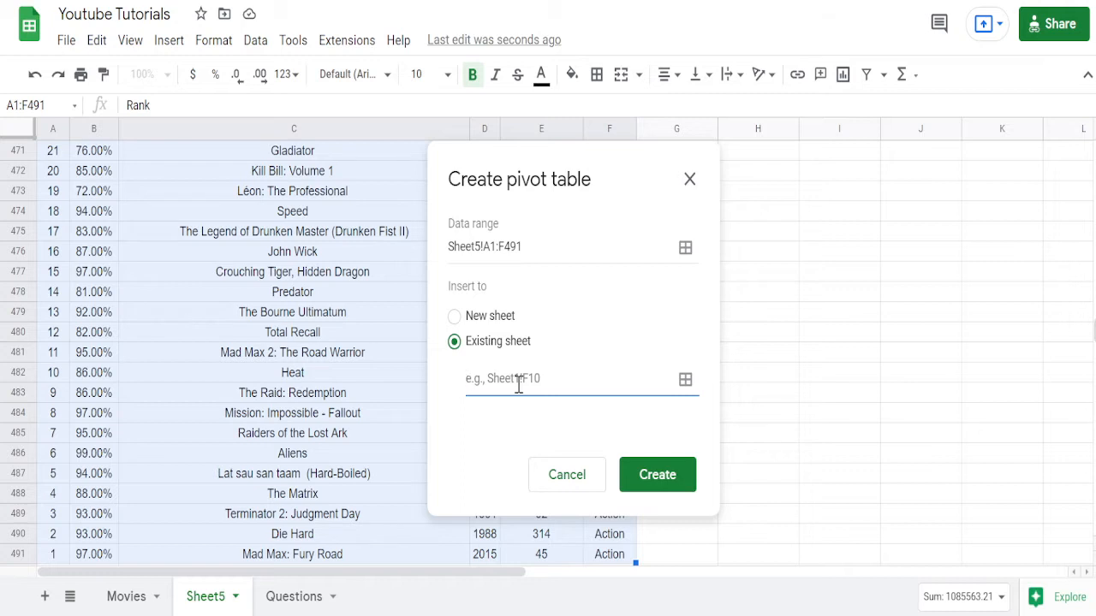
left_click(688, 383)
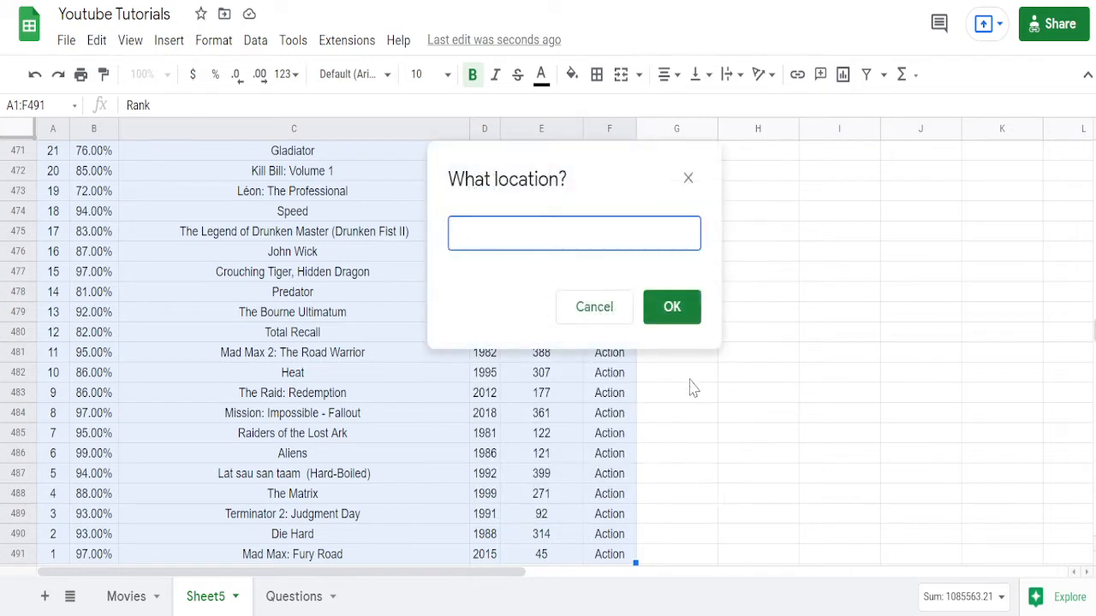
- Set the pivot table's location to Sheet5!H1 and create it
left_click(730, 377)
key("Up")
key("Up")
key("Up")
key("Up")
key("Up")
key("Up")
key("Up")
key("Up")
key("Up")
key("Up")
key("Up")
key("Up")
key("Up")
key("Up")
key("Up")
key("Up")
key("Up")
key("Up")
key("Up")
key("Up")
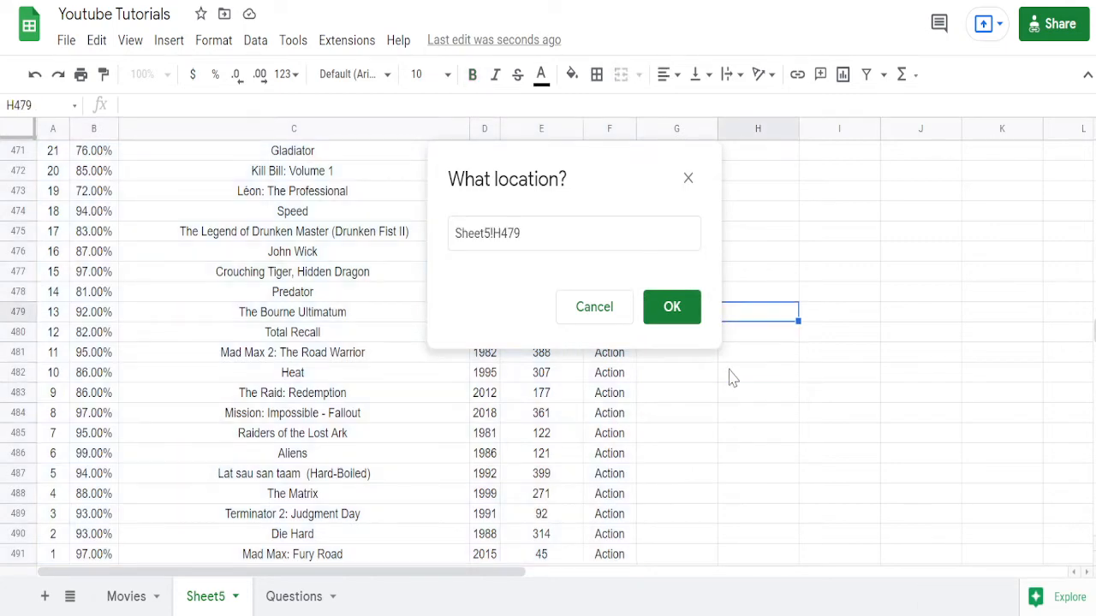
key("Up")
key("Up")
key("Up")
key("Up")
key("Up")
key("Up")
key("Up")
key("Up")
key("Up")
key("Up")
key("Up")
key("Up")
key("Up")
key("Up")
key("Up")
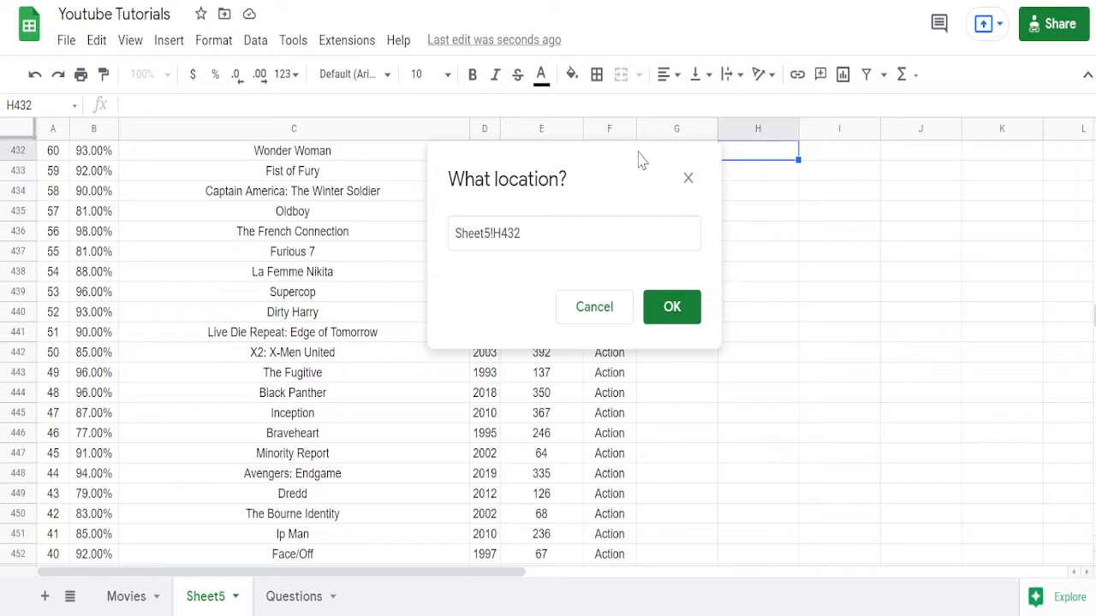
left_click_drag(639, 157, 451, 269)
key("Left")
key("Up")
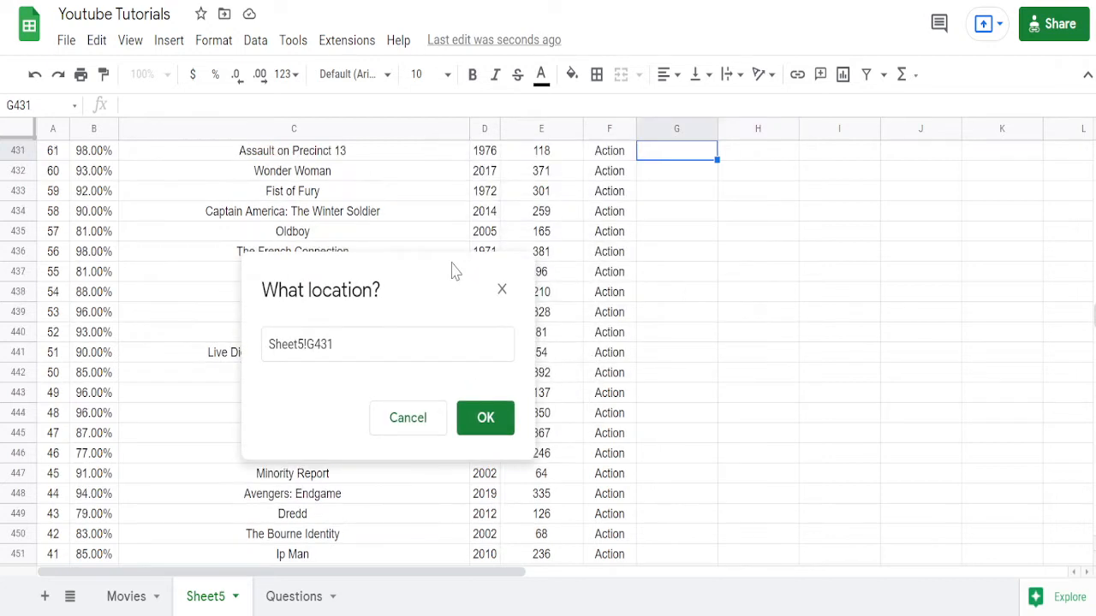
key("ctrl+Up")
key("Right")
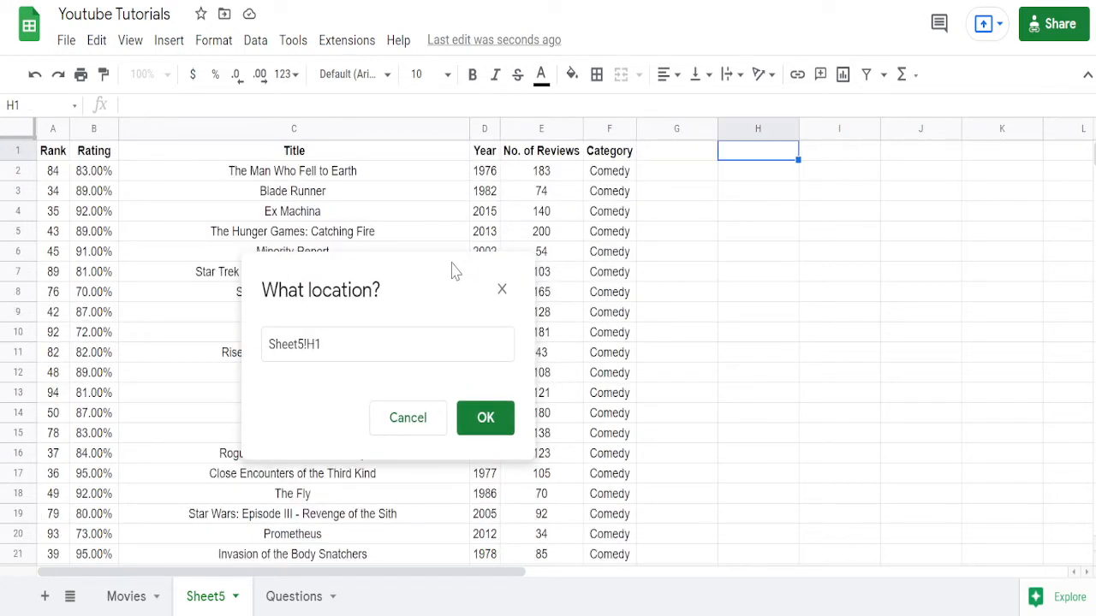
left_click(481, 418)
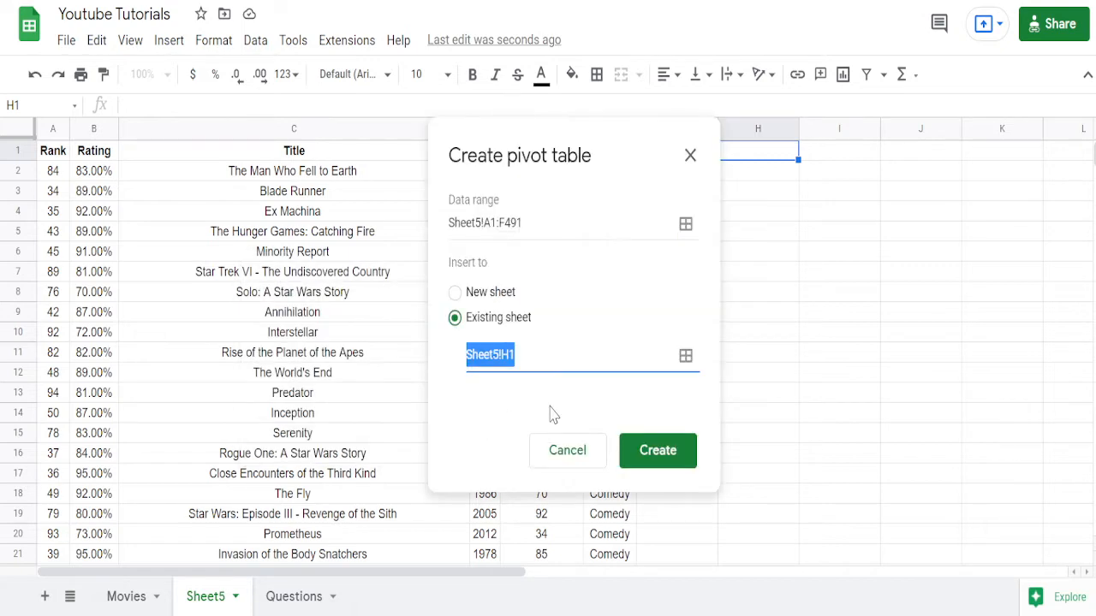
left_click(656, 456)
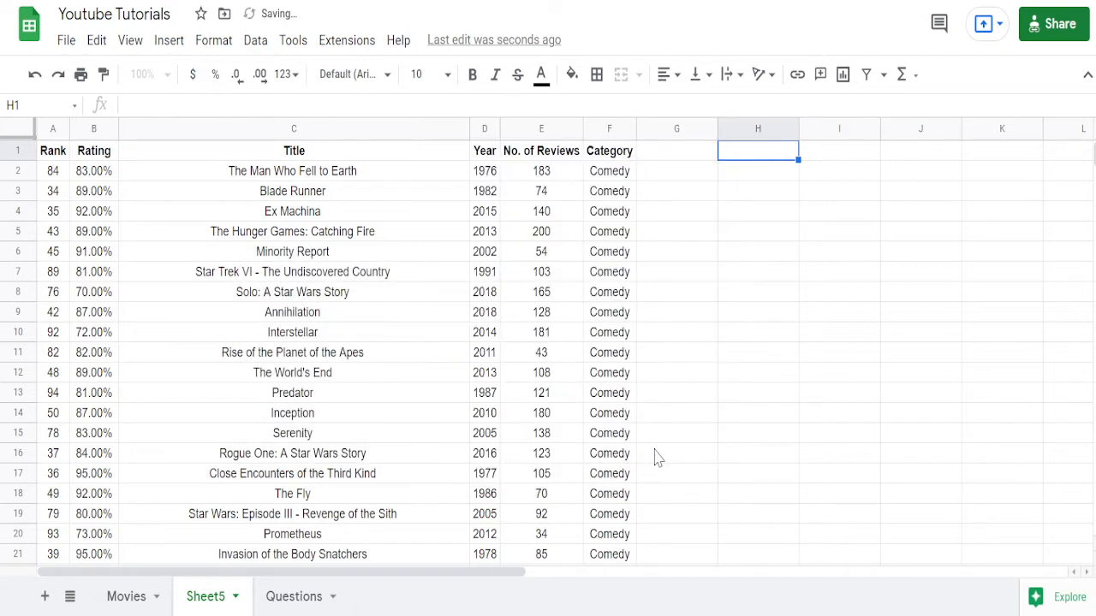
- Examine the empty pivot table's Rows, Columns and Values areas, its editor and the source data beside it
left_click(699, 374)
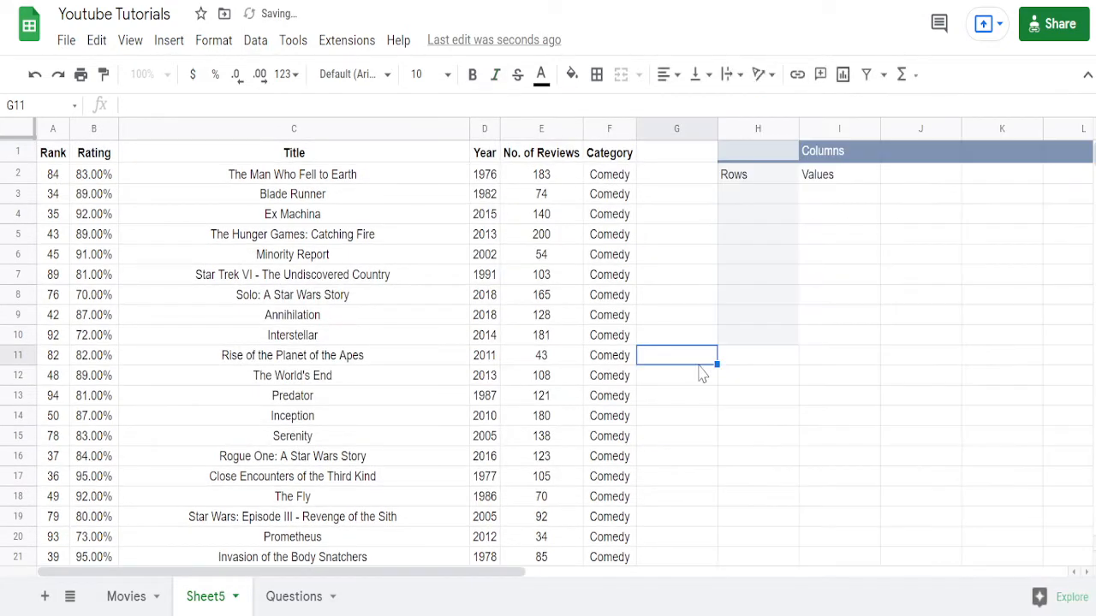
key("ctrl+minus")
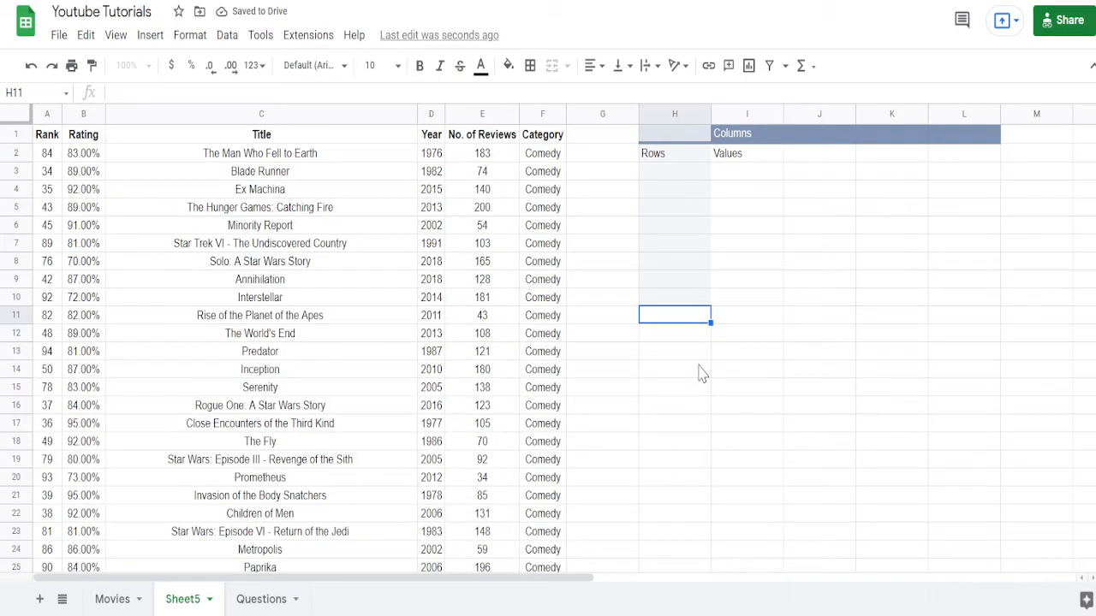
key("ctrl+Up")
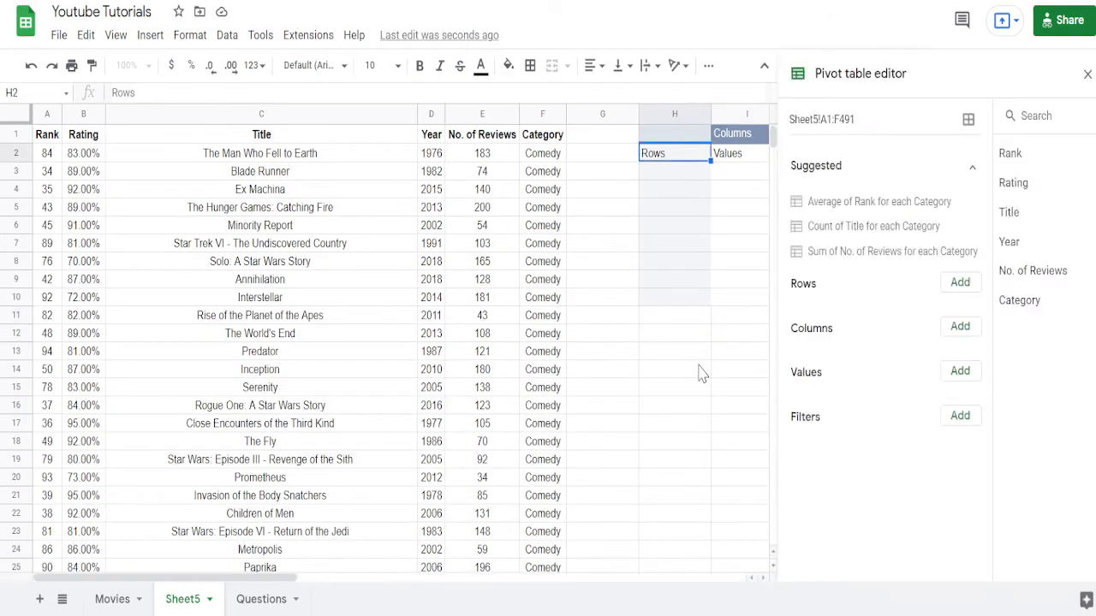
key("Right")
key("Right")
key("Right")
key("Left")
key("Left")
key("Left")
key("Left")
key("Left")
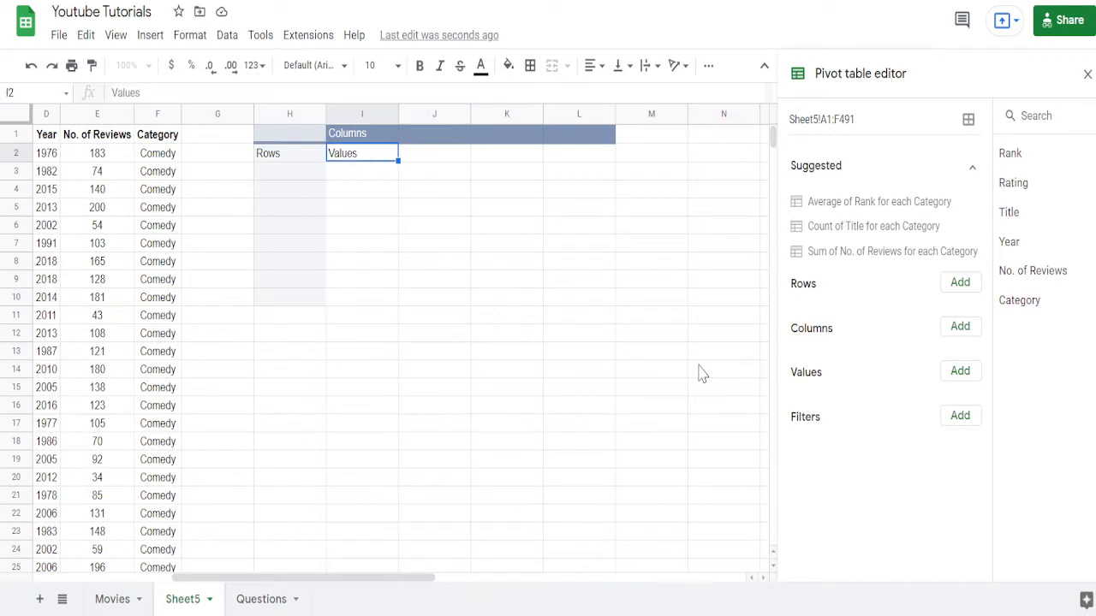
key("Right")
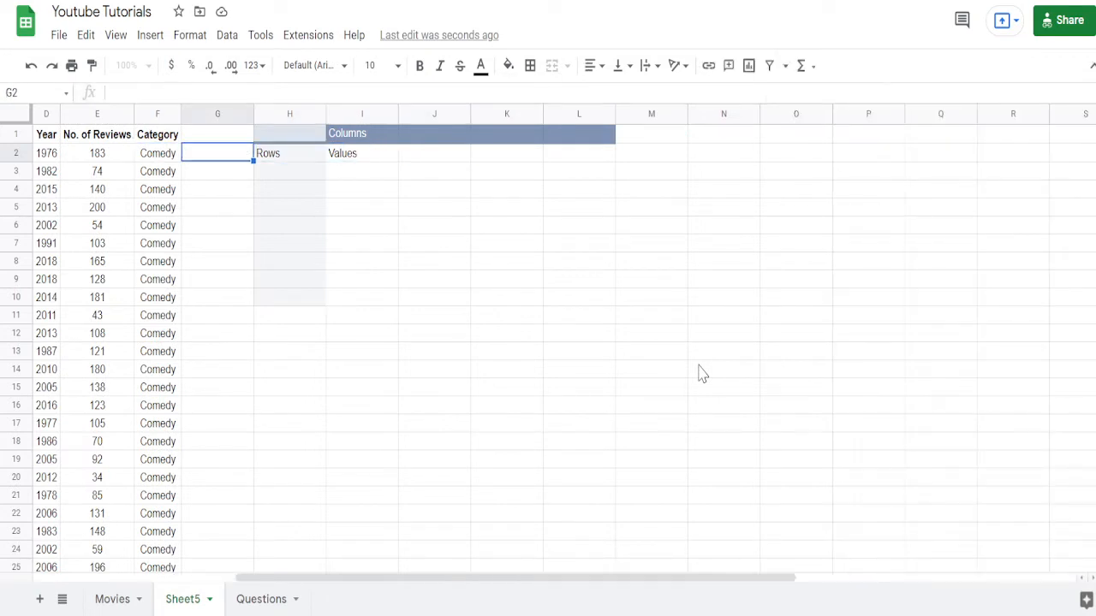
key("Right")
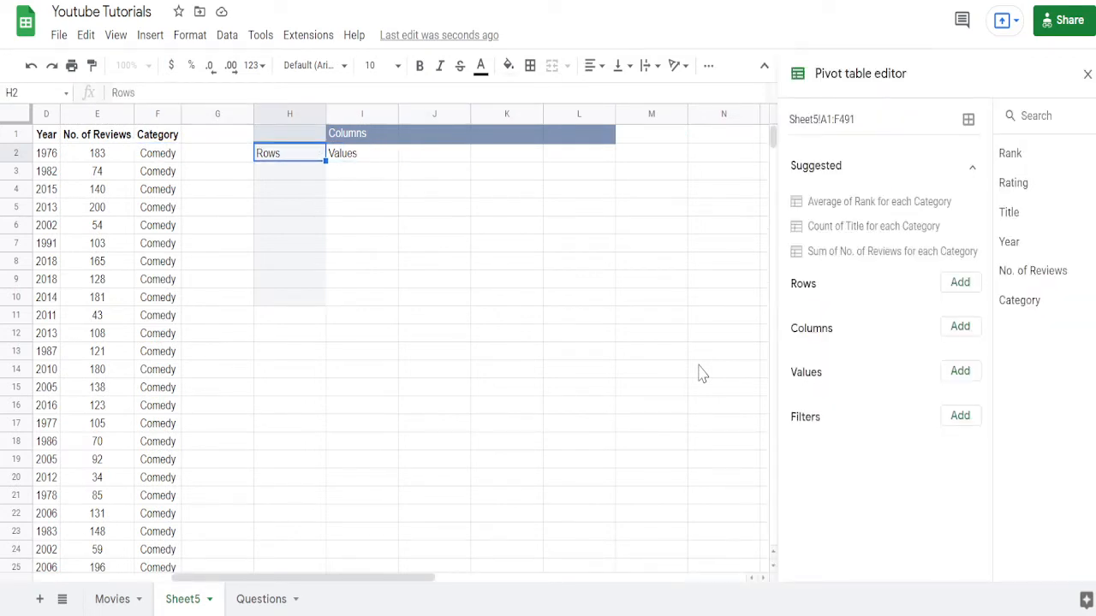
key("Right")
key("Left")
key("Right")
key("Up")
key("Down")
key("Left")
key("Left")
key("Left")
key("Left")
key("Left")
key("Left")
key("Left")
key("Left")
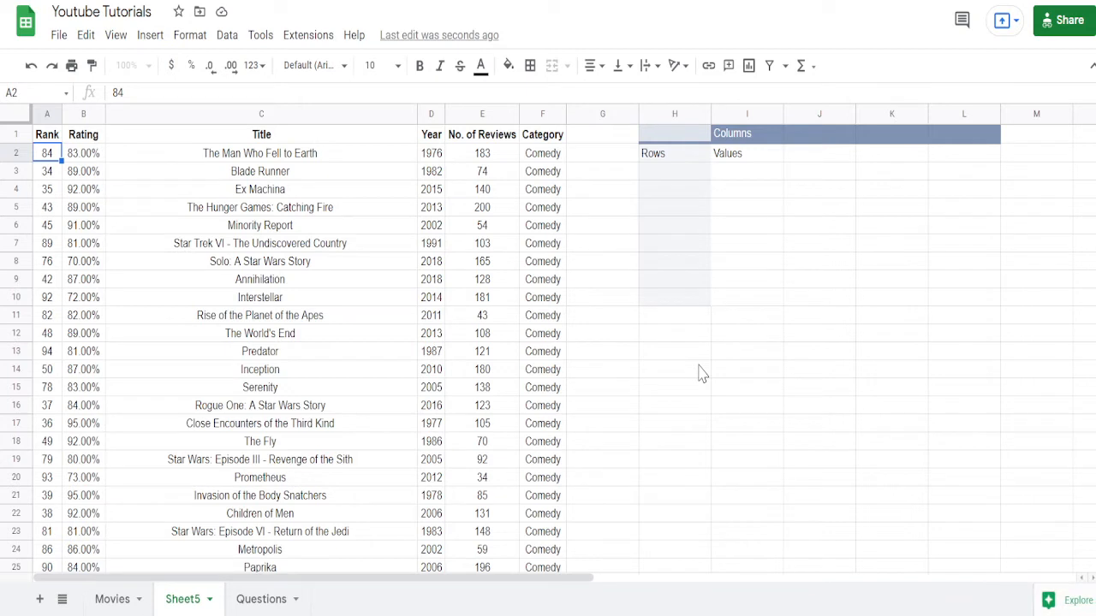
- Add the Rating field to the rows of the pivot table
key("Right")
key("Right")
key("Right")
key("Right")
key("Right")
key("Right")
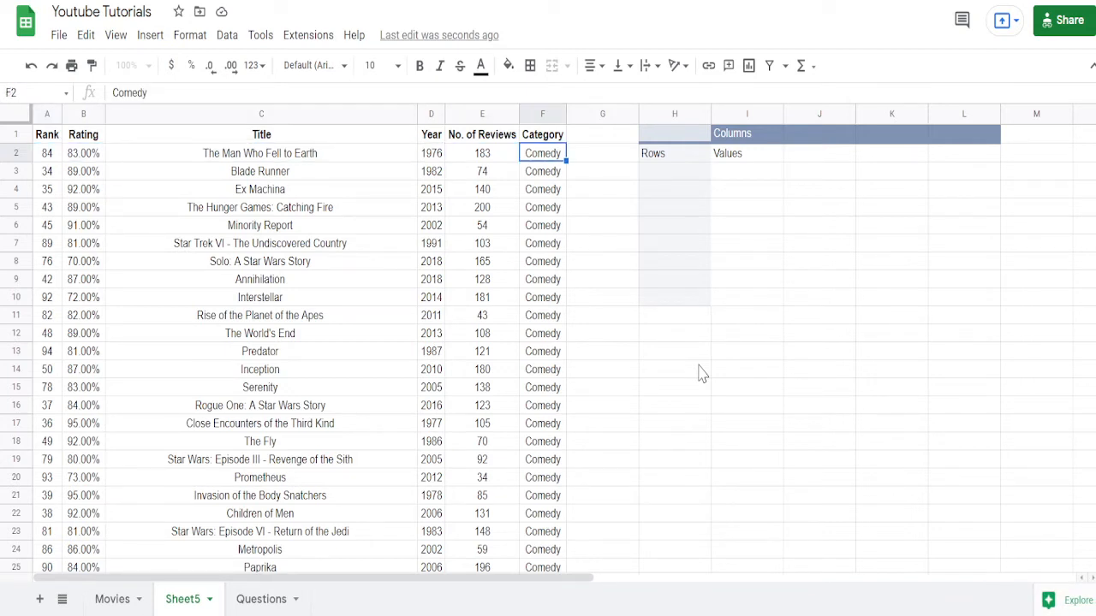
key("Right")
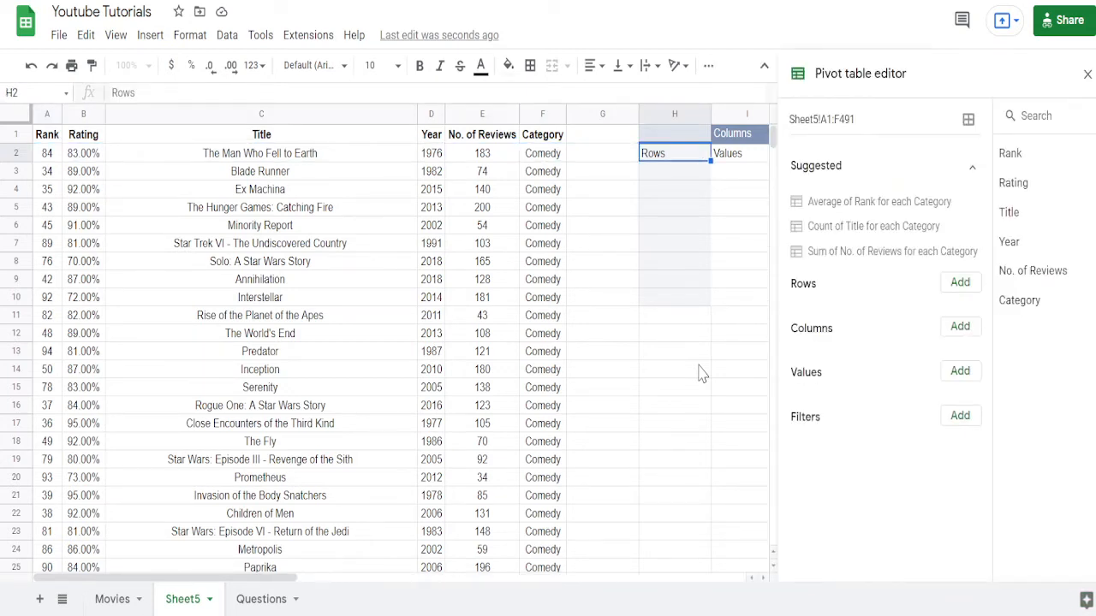
left_click(959, 283)
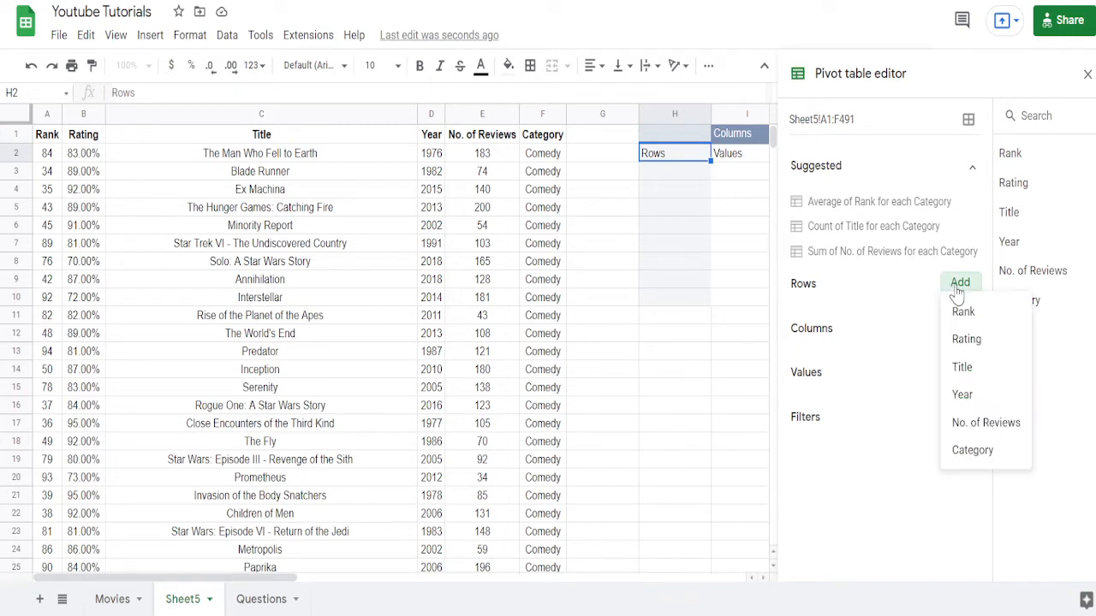
left_click(965, 346)
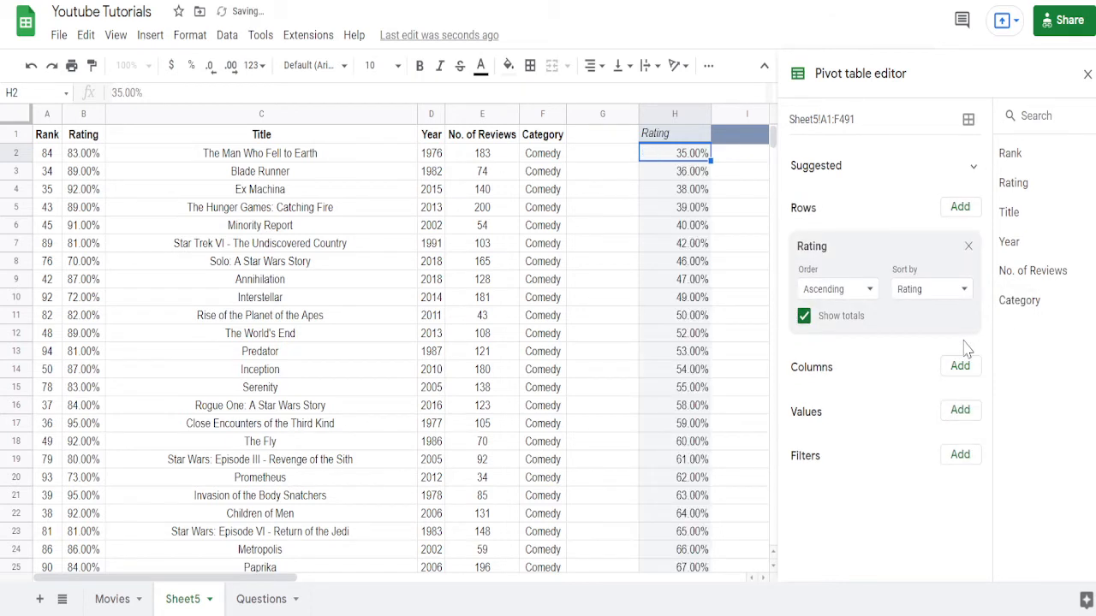
- Look over the distinct rating values listed in the pivot table's Rating rows
left_click(665, 247)
key("Up")
key("Up")
key("Up")
key("Up")
key("Up")
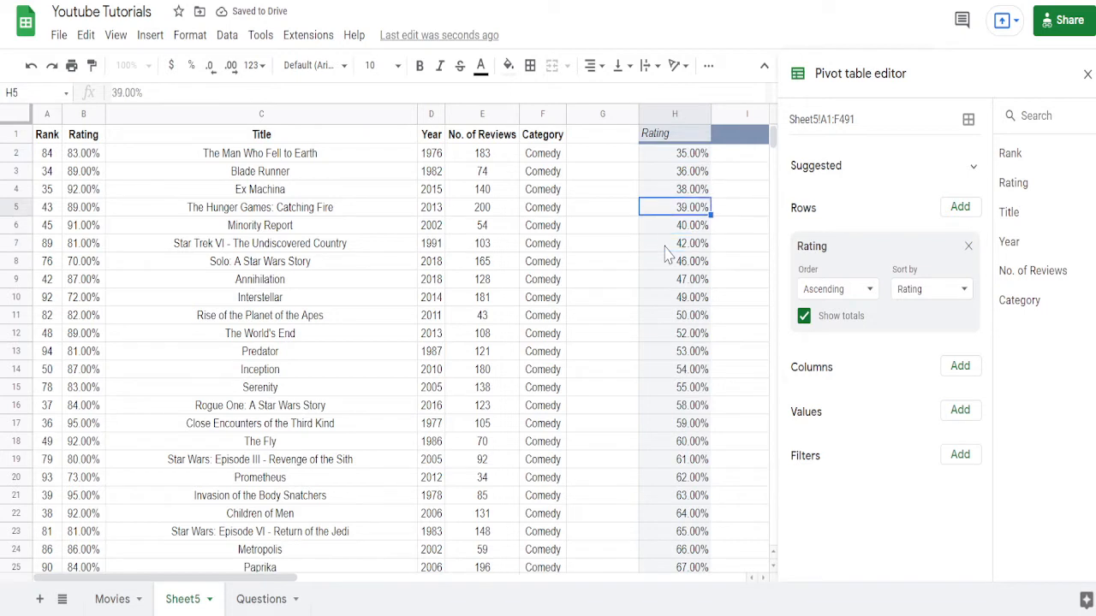
- Examine the rating values in the source data's Rating column to compare them with the pivot table's list
key("Down")
key("Up")
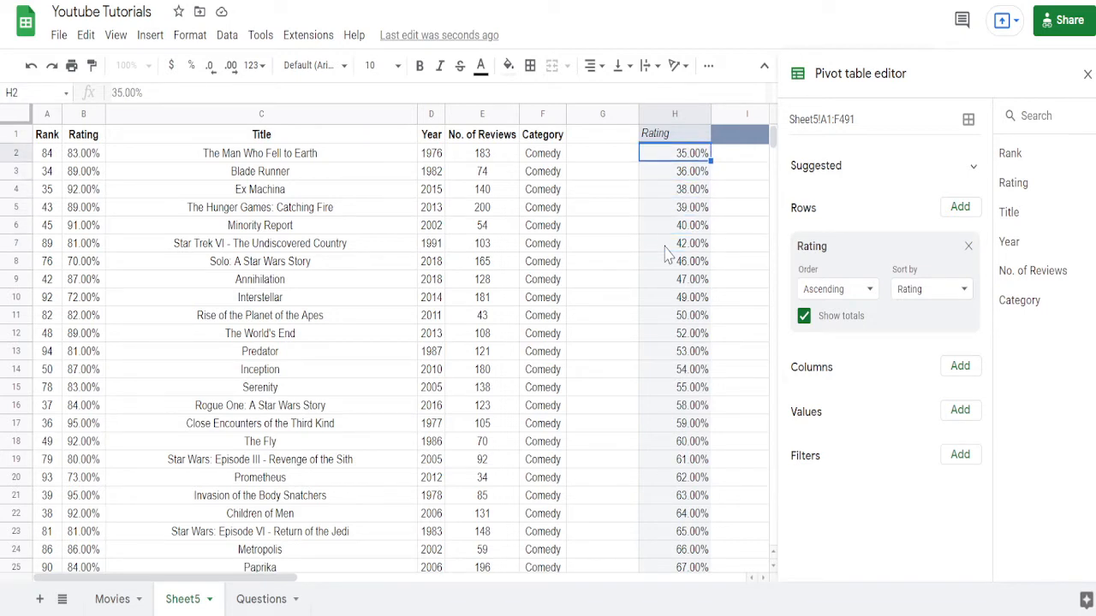
key("Left")
key("Left")
key("Left")
key("Left")
key("Left")
key("Left")
key("Left")
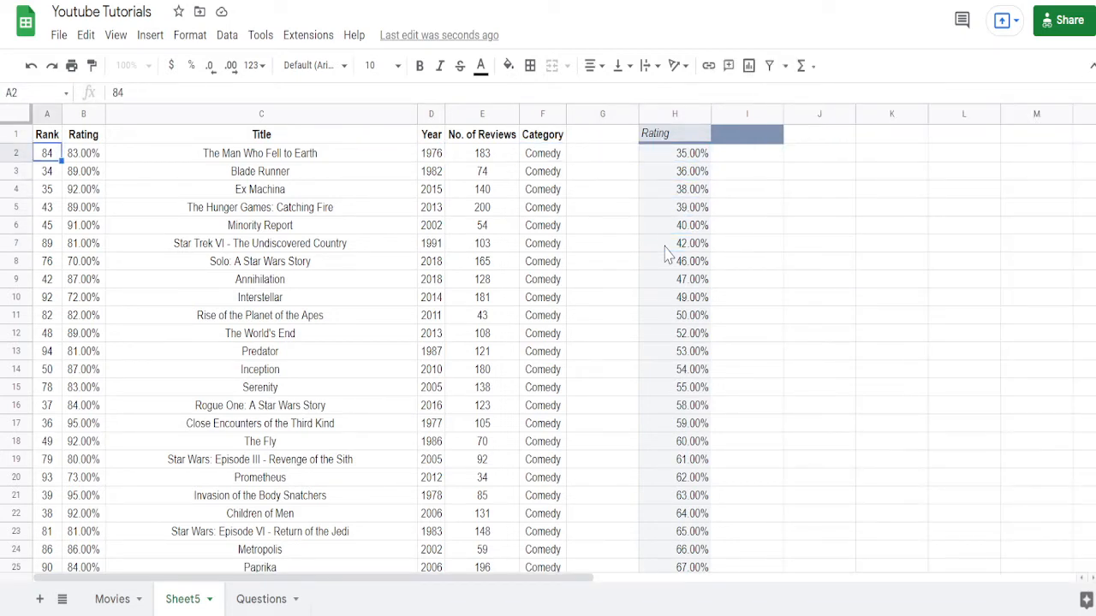
key("Right")
key("Down")
key("Down")
key("Down")
key("Up")
key("Down")
key("Down")
key("Down")
key("Down")
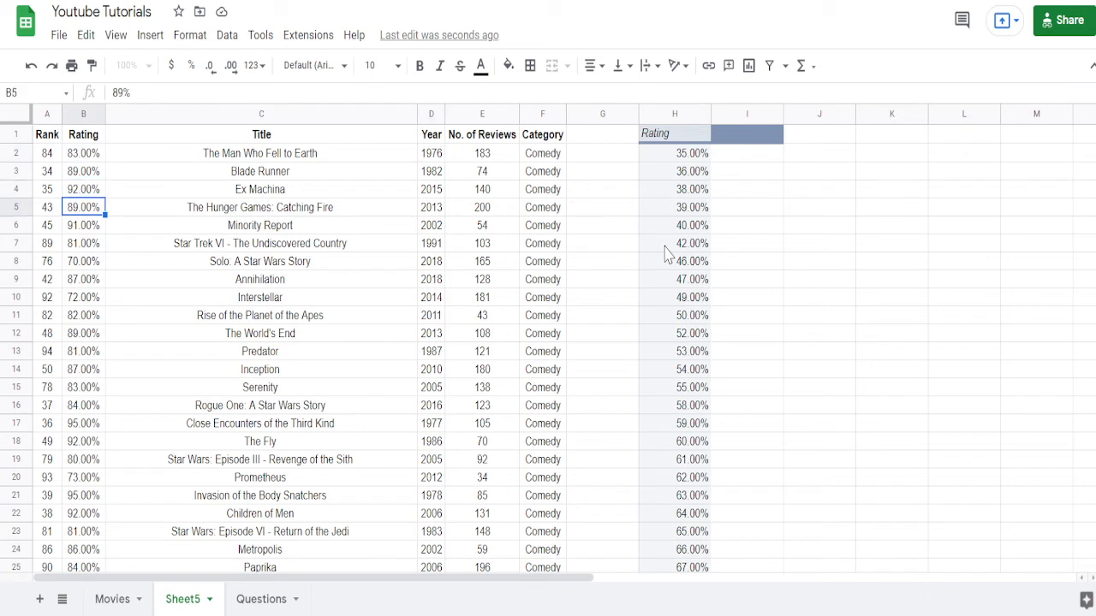
key("Down")
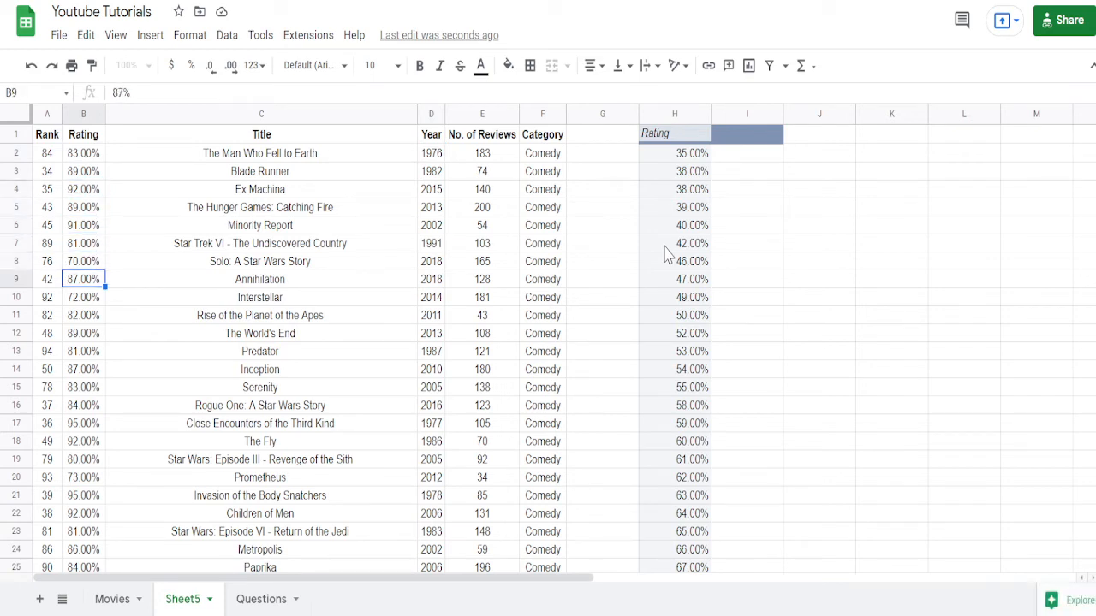
key("Down")
key("Up")
key("Up")
key("Up")
key("Up")
key("Up")
key("Down")
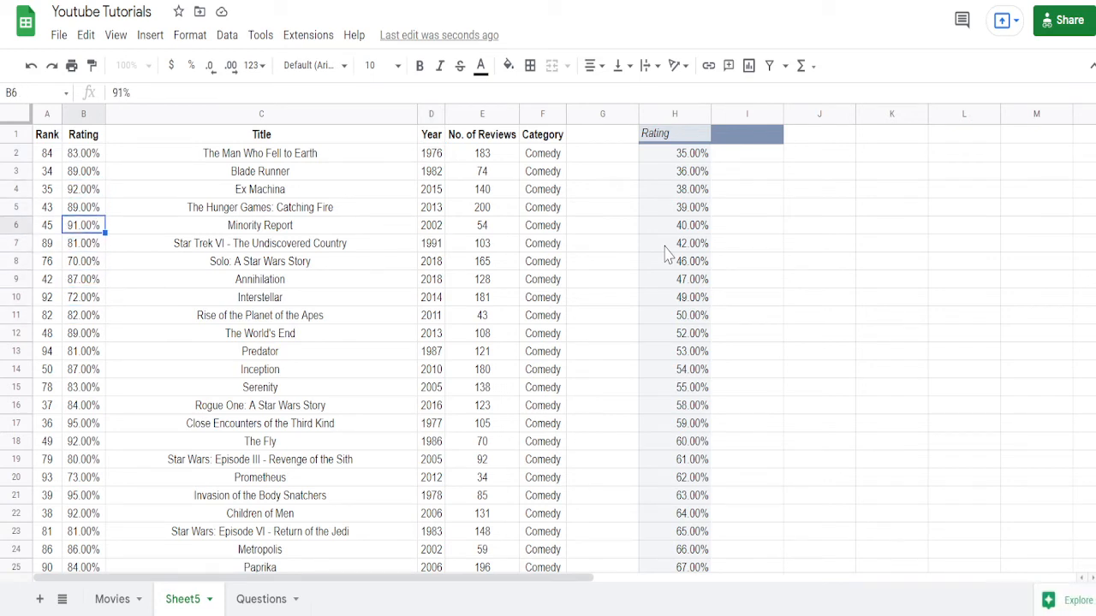
key("Down")
key("Down")
key("Down")
key("Down")
key("Down")
key("Down")
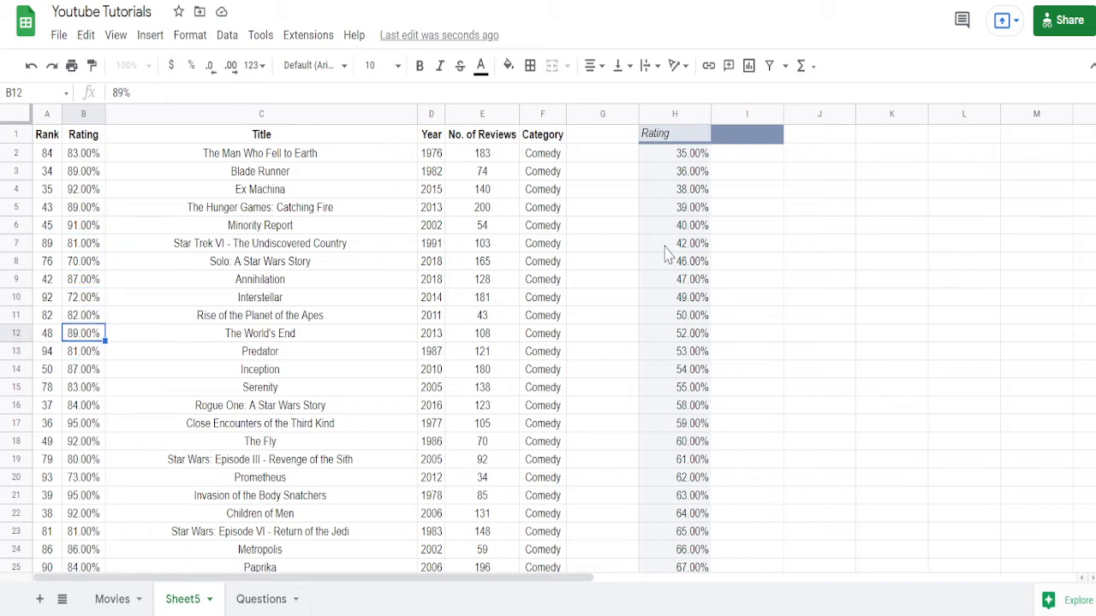
- Review the pivot table's Rating list from the header to the last rating above Grand Total
key("Right")
key("Right")
key("Right")
key("Right")
key("Right")
key("Right")
key("Right")
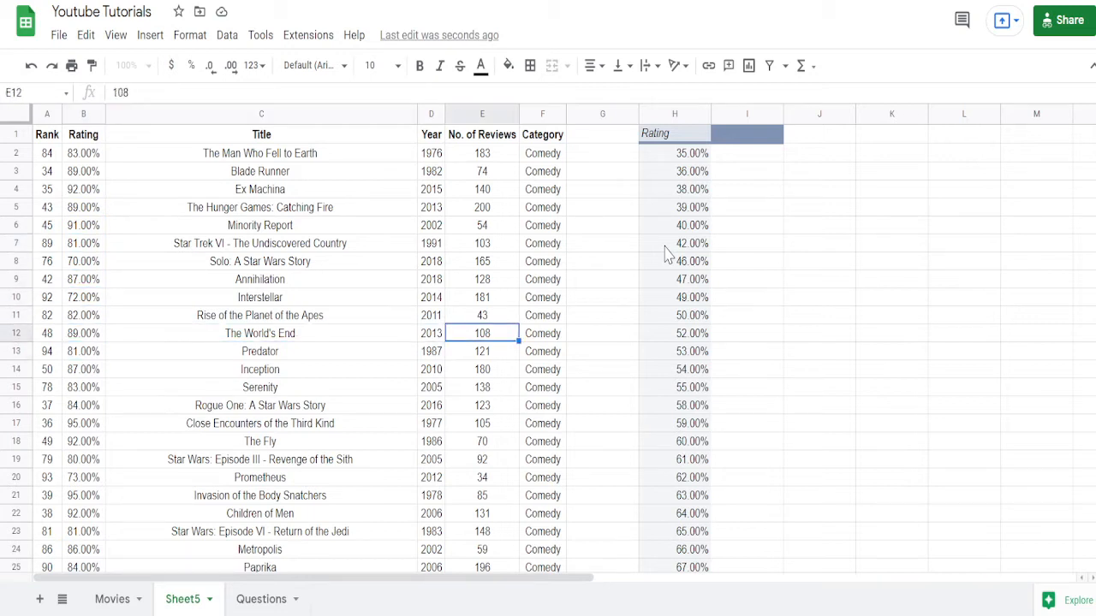
key("Left")
key("ctrl+Up")
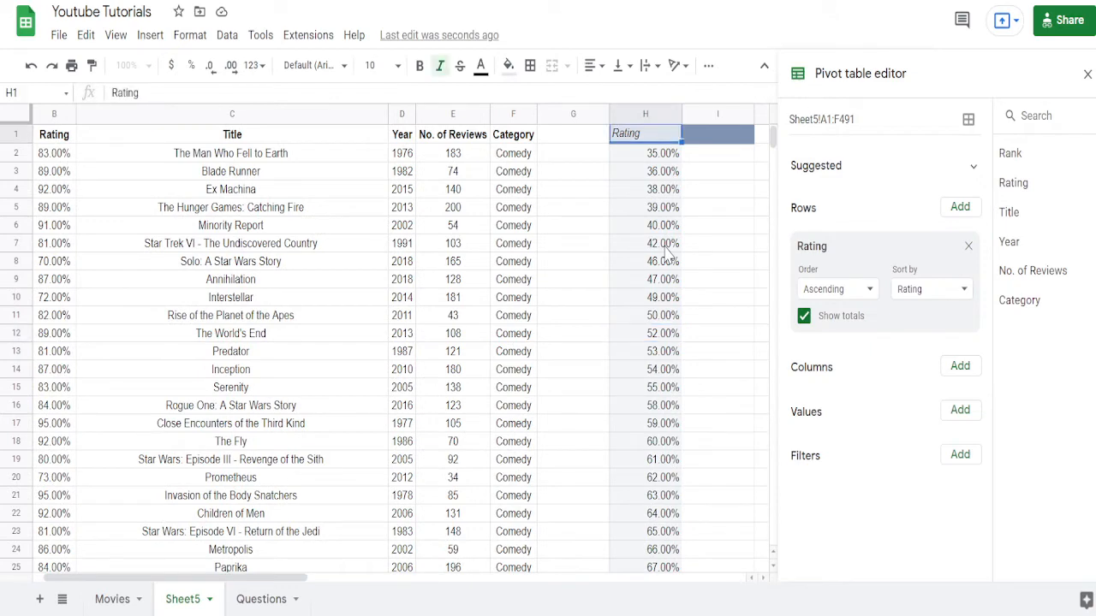
key("Down")
key("Down")
key("ctrl+Down")
key("Up")
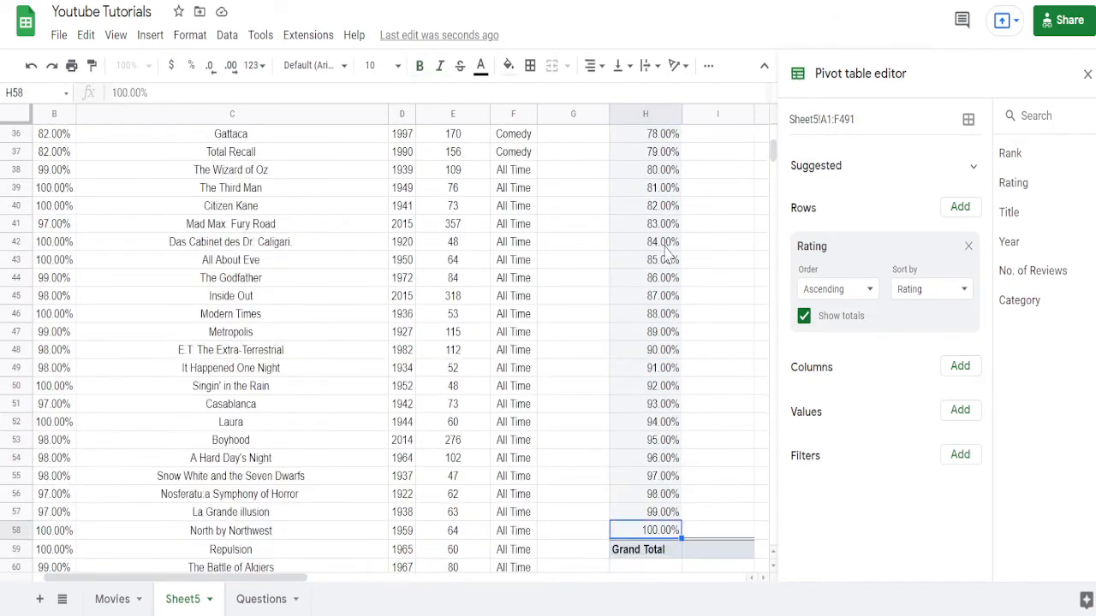
key("ctrl+Up")
key("Down")
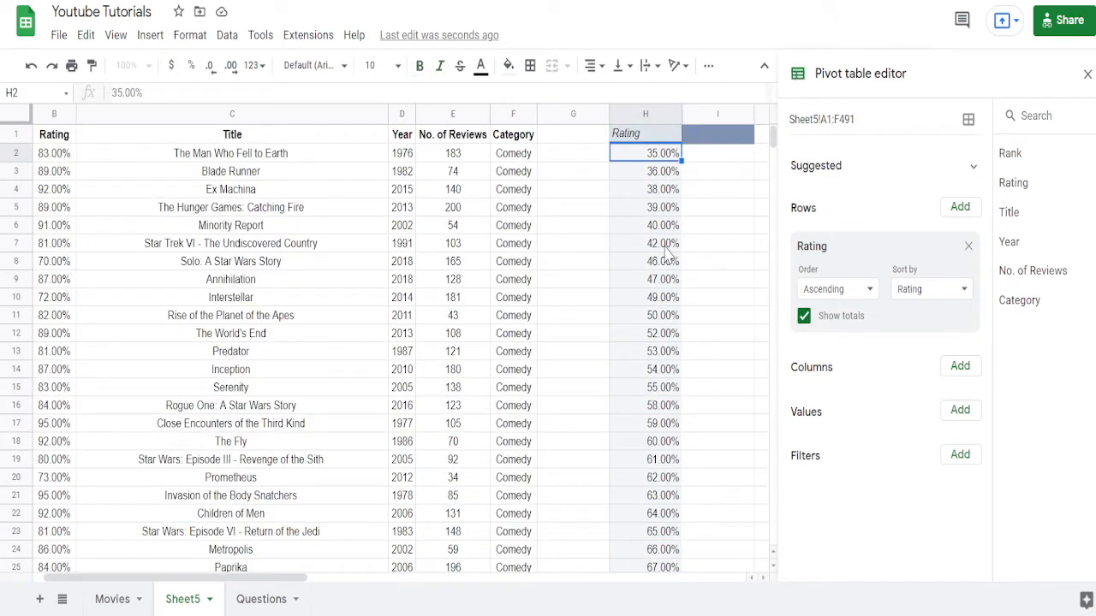
key("Down")
key("Up")
key("Up")
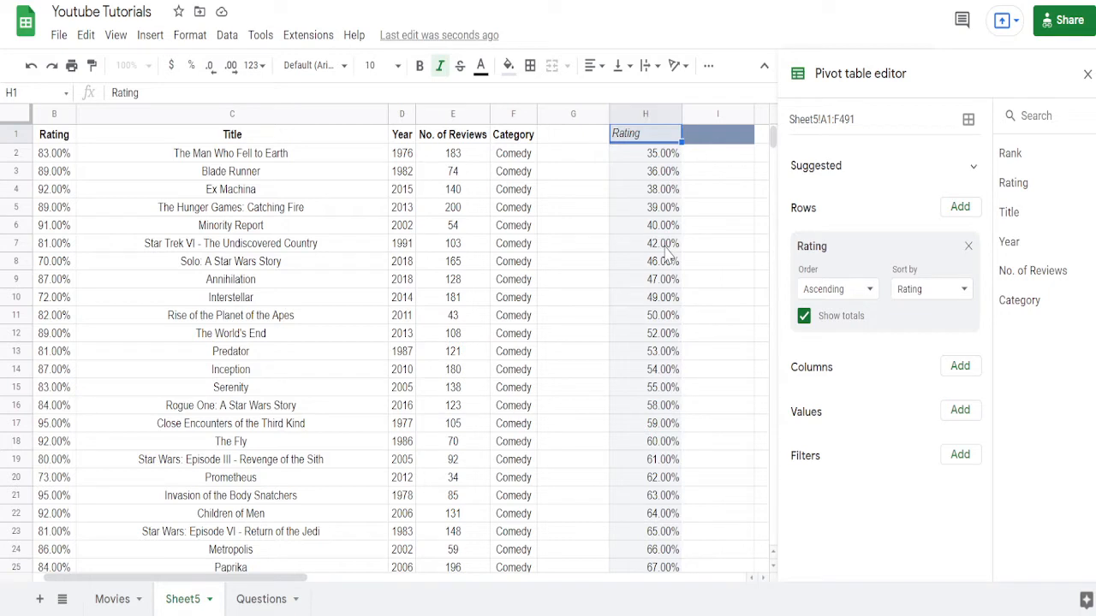
- Read question 1 on the Questions sheet and check the count of the pivot table's ratings in H2:H58
key("alt+Down")
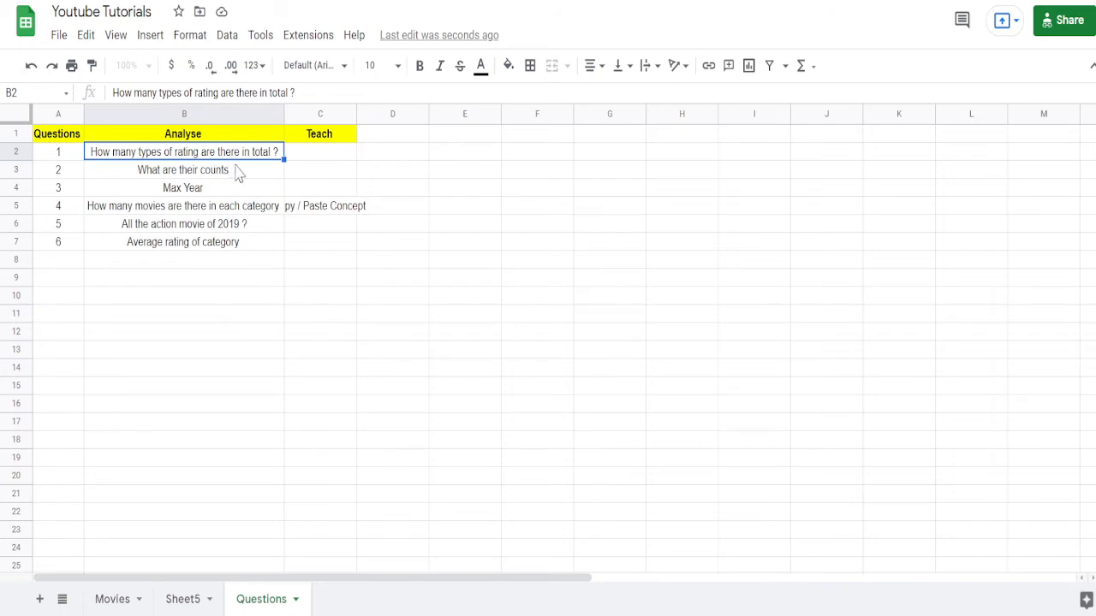
key("alt+Up")
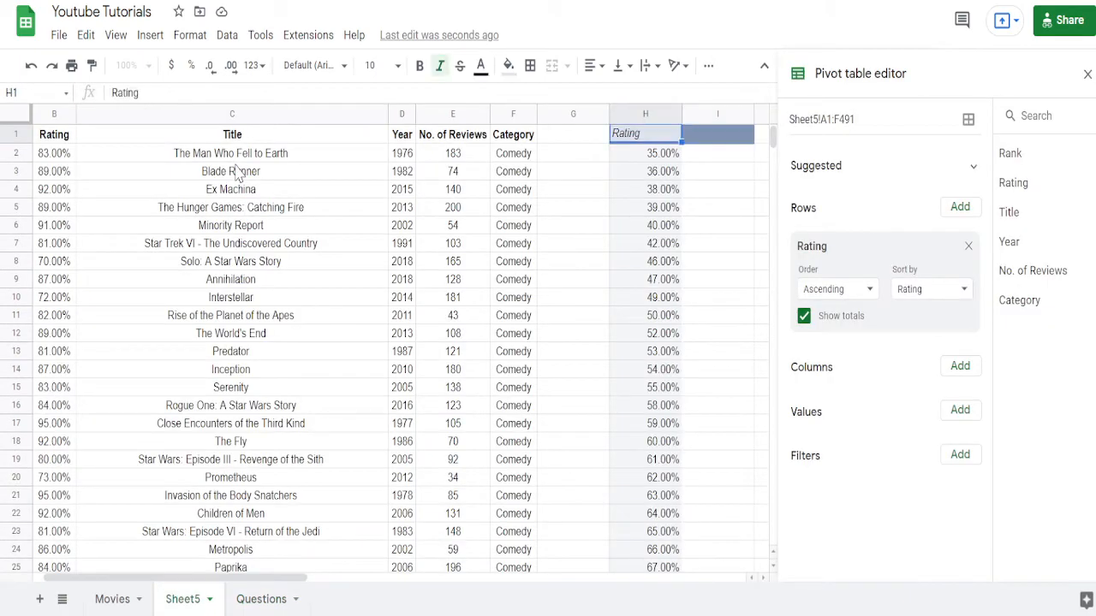
key("Down")
key("ctrl+shift+Down")
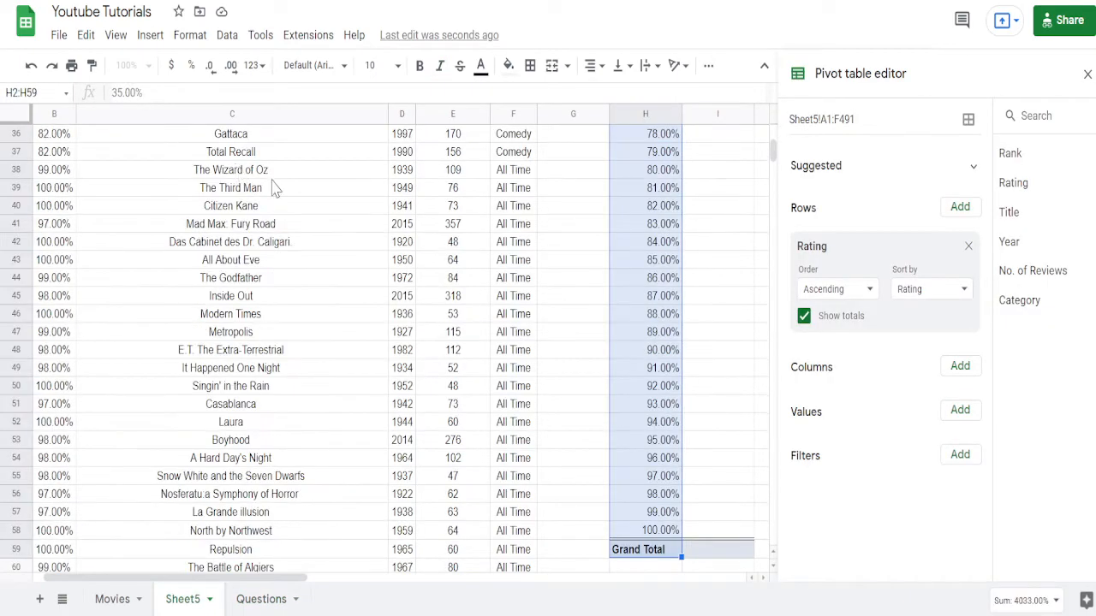
key("shift+Up")
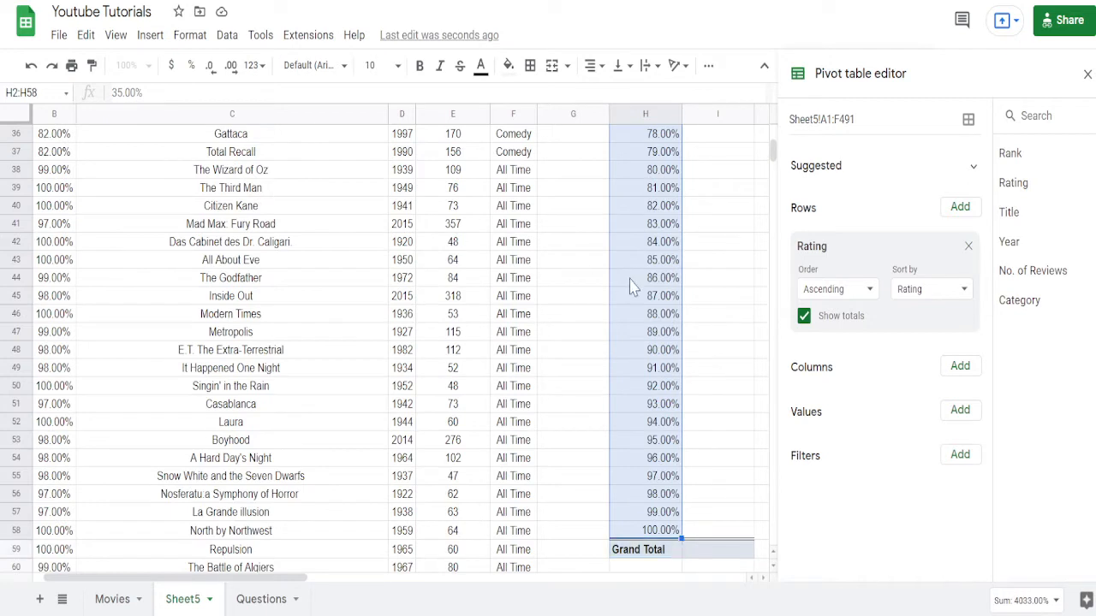
left_click(1019, 601)
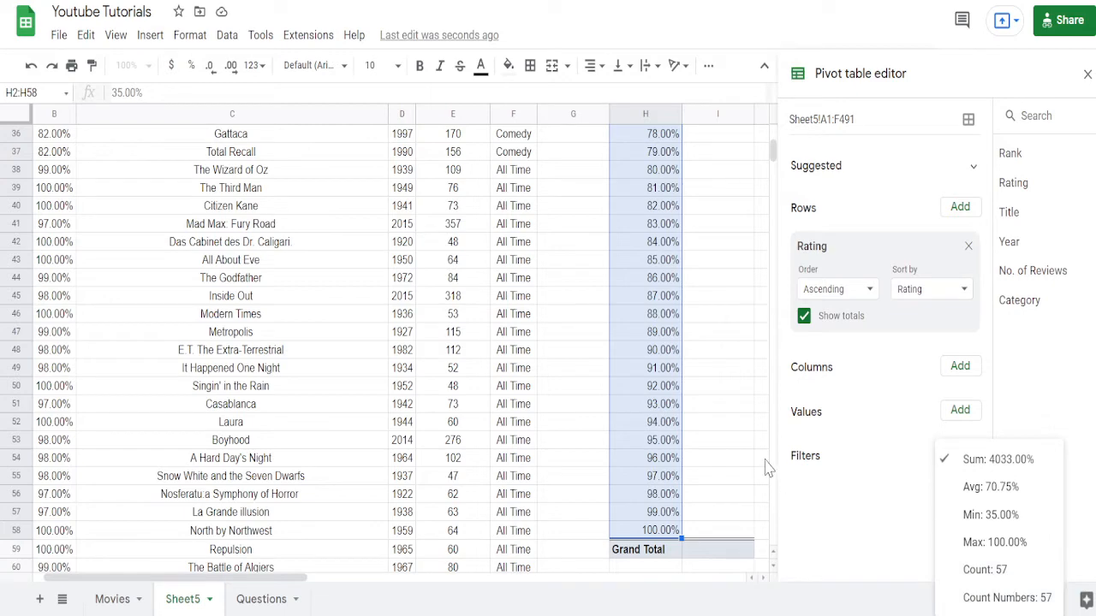
left_click(708, 441)
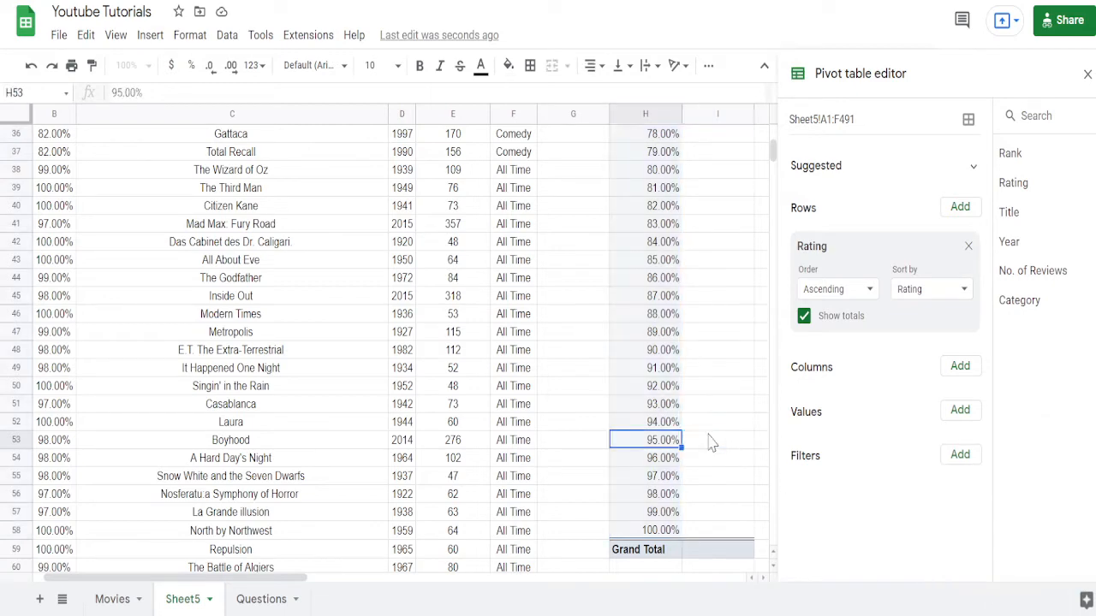
- Inspect the pivot table's header row, including the blank column beside Rating
key("ctrl+Up")
key("Right")
key("Left")
key("Left")
key("Left")
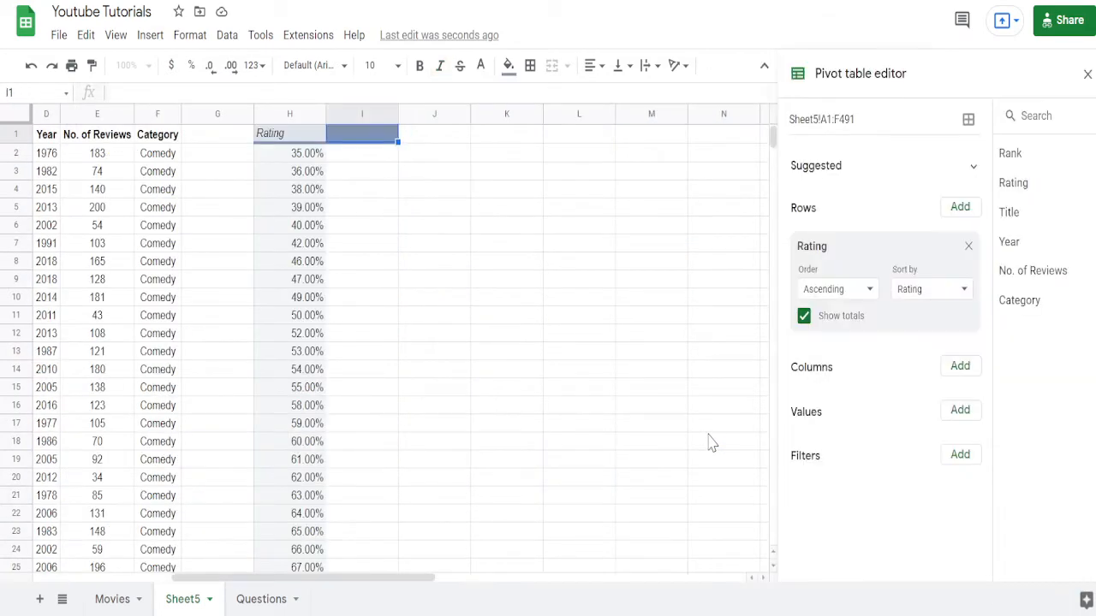
key("Right")
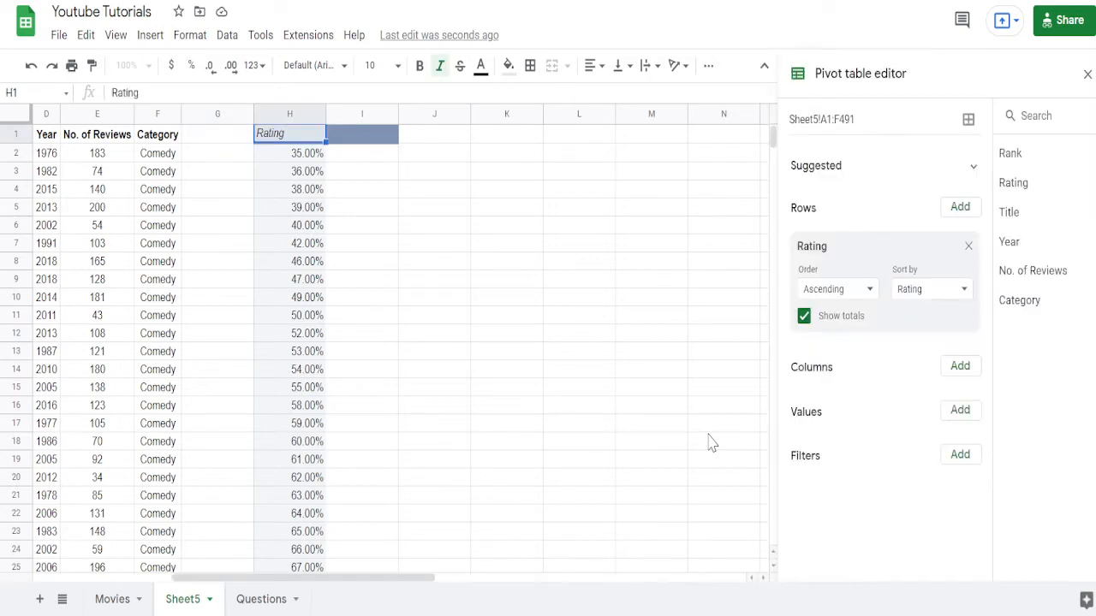
key("Right")
key("Right")
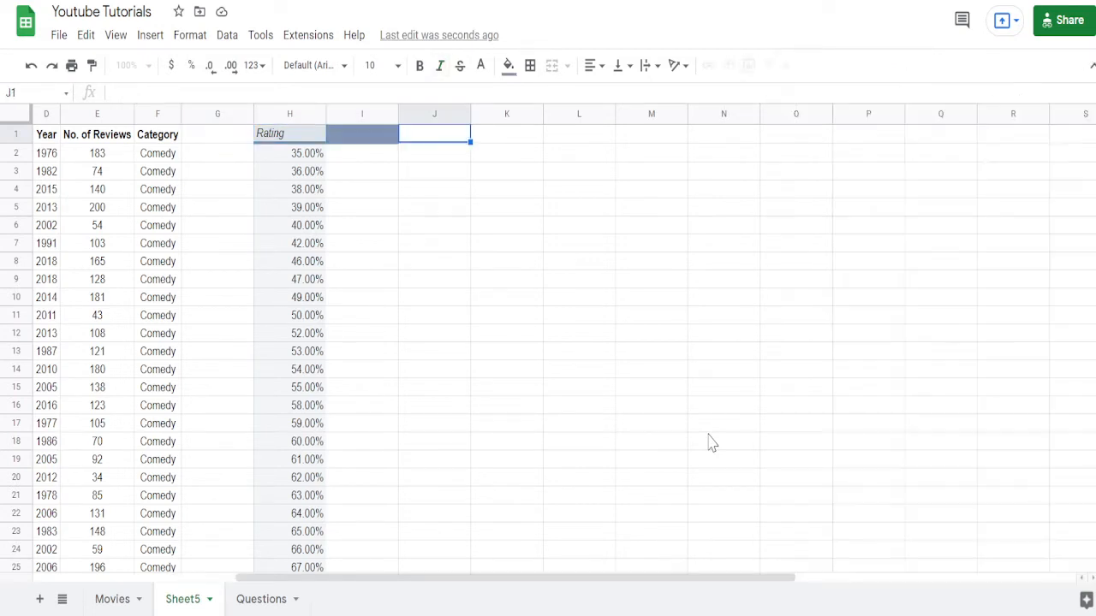
key("Down")
key("Left")
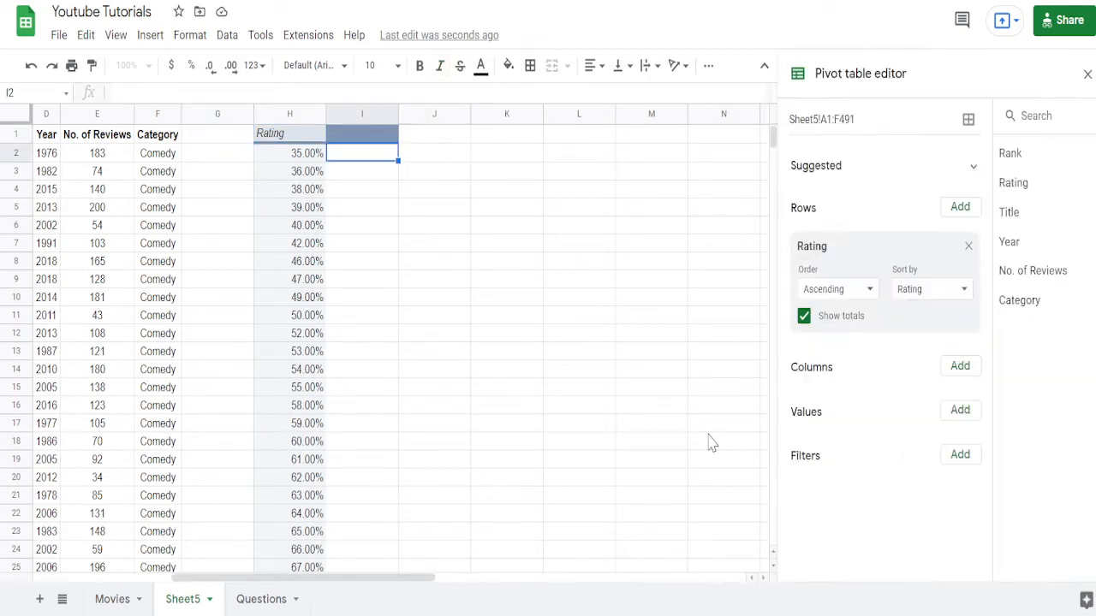
key("Left")
key("Up")
key("shift+Right")
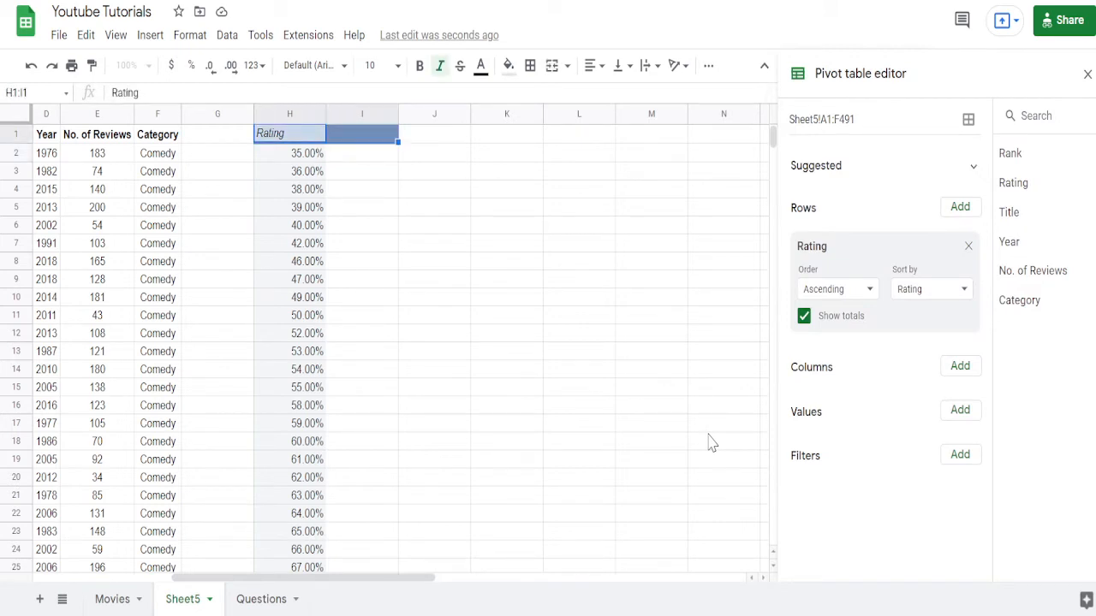
- Inspect the pivot table's extent down to the Grand Total row and the cells on either side of the ratings
key("Down")
key("ctrl+Down")
key("Down")
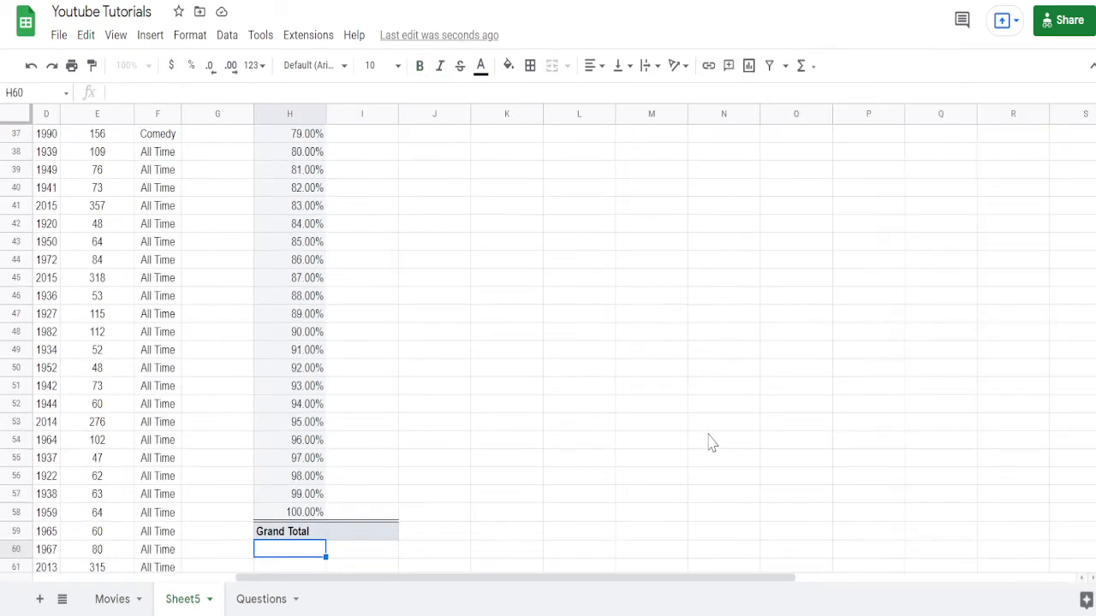
key("Up")
key("ctrl+Up")
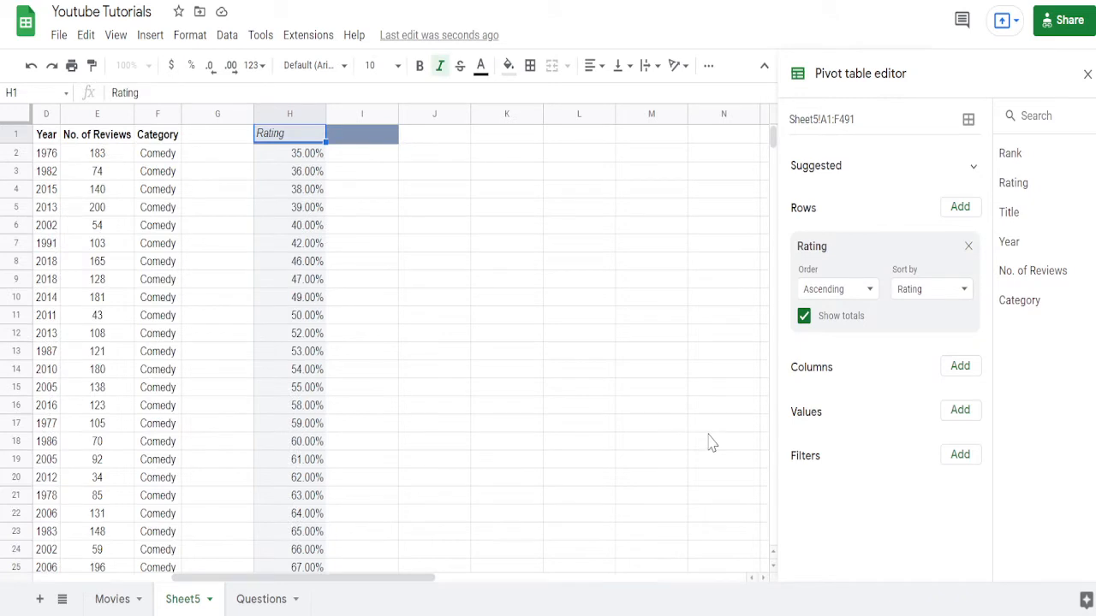
key("Down")
key("Down")
key("Down")
key("Down")
key("Right")
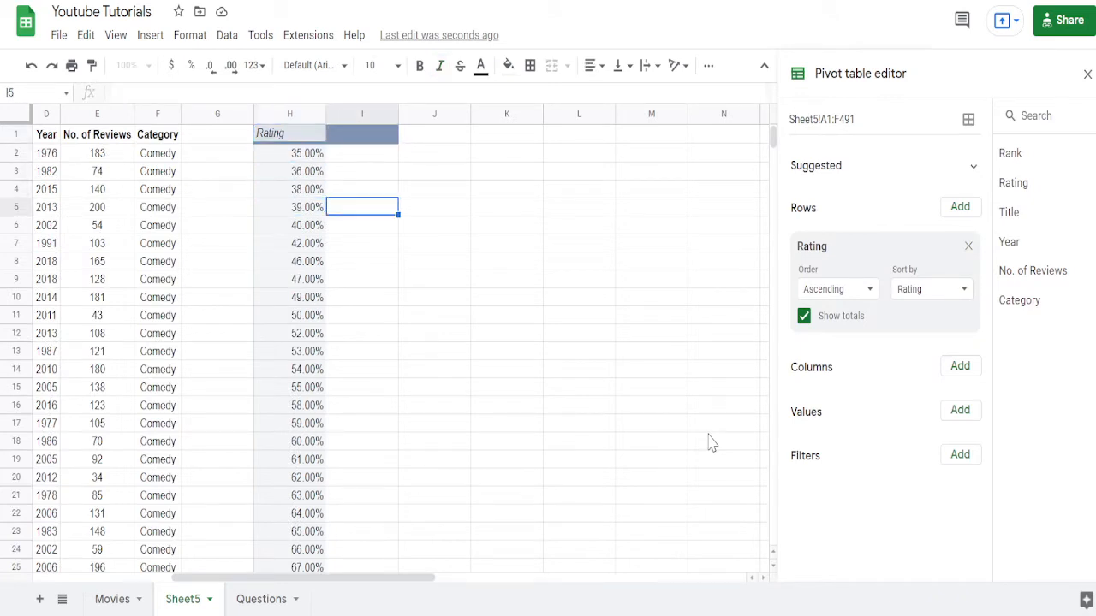
key("Left")
key("Left")
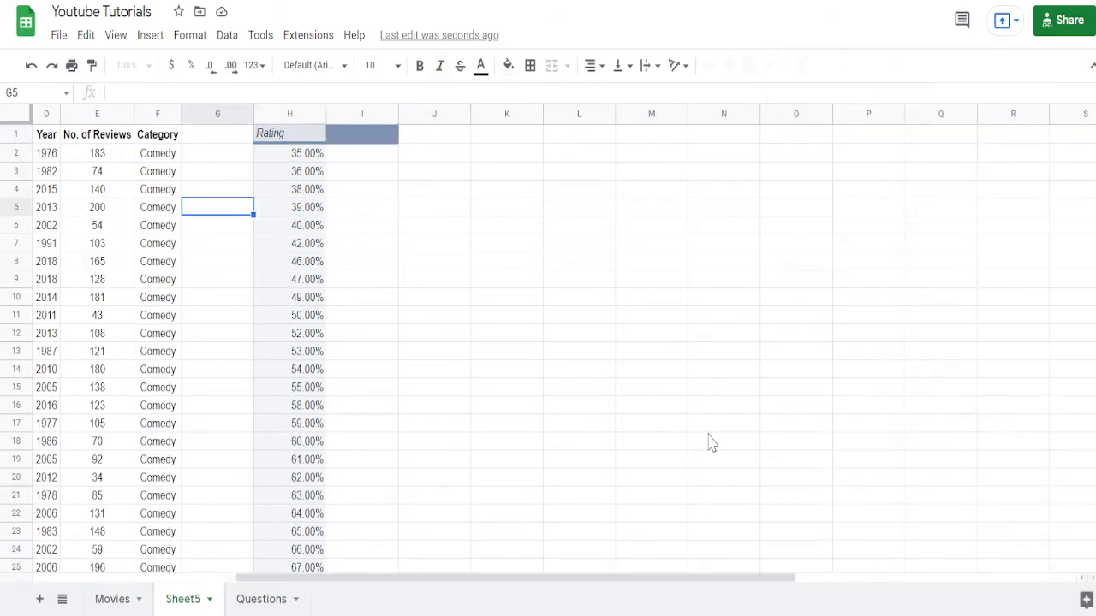
key("Right")
key("Right")
key("Right")
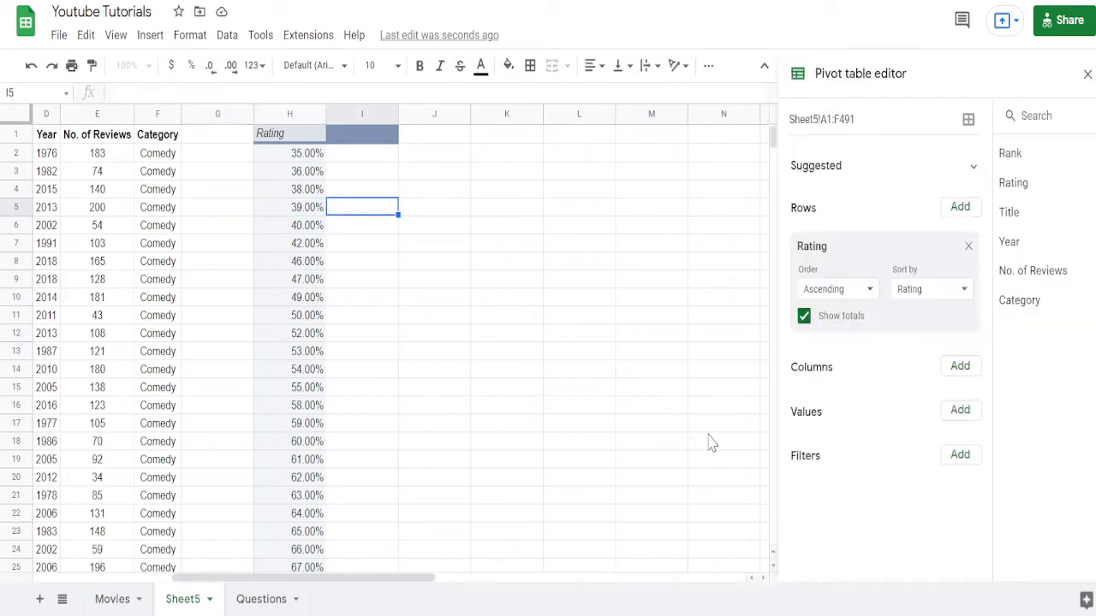
- Read question 2 on the Questions sheet and return to the first rating in the Sheet5 pivot table
key("ctrl+shift+Page_Down")
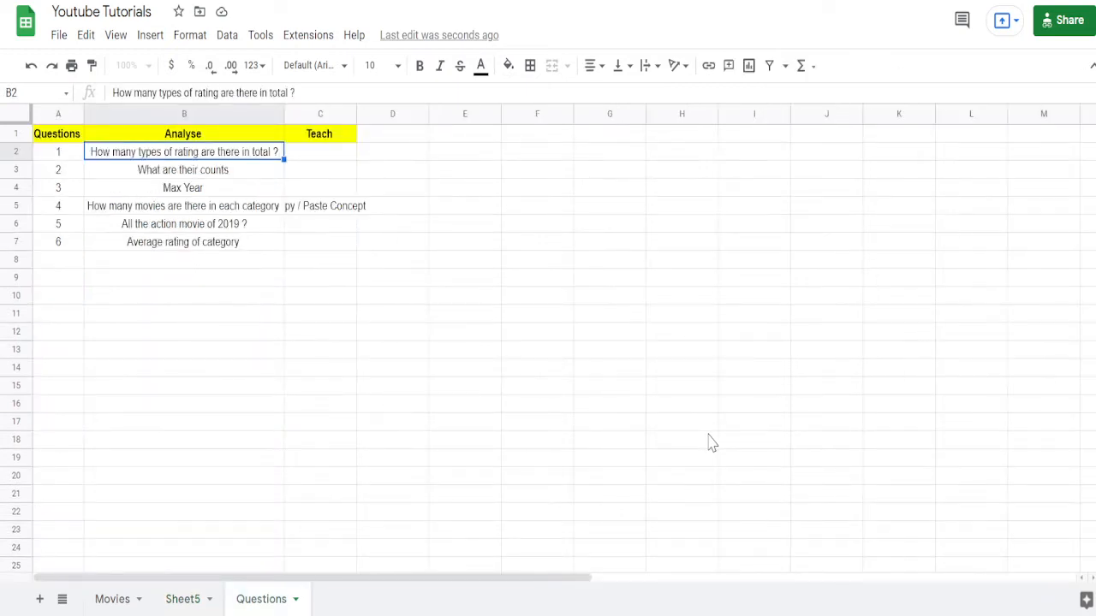
key("Down")
key("ctrl+shift+Page_Up")
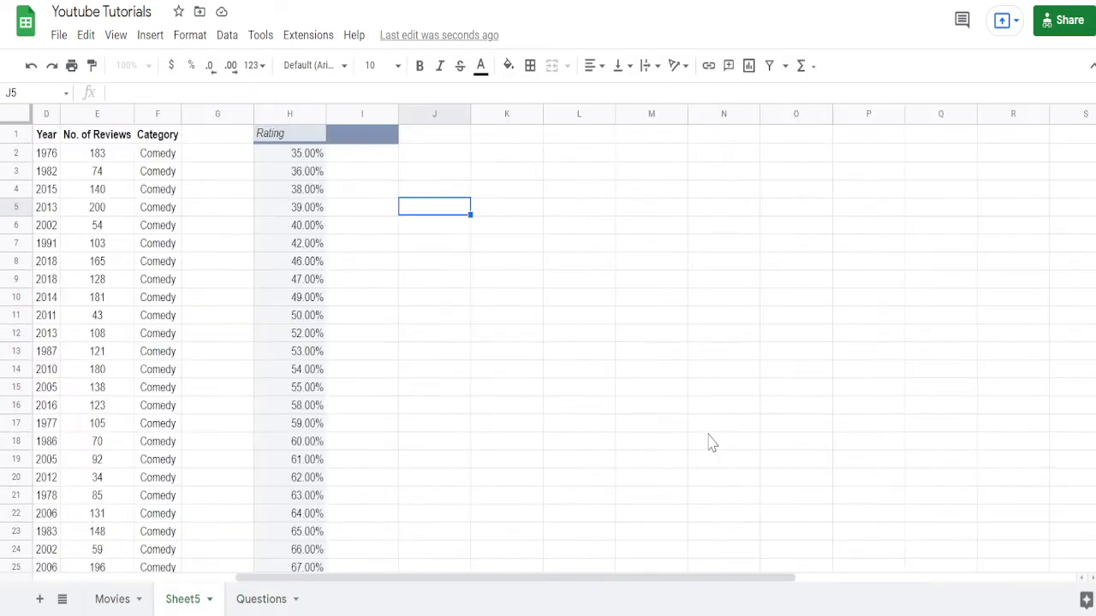
key("Left")
key("Left")
key("Up")
key("Up")
key("Up")
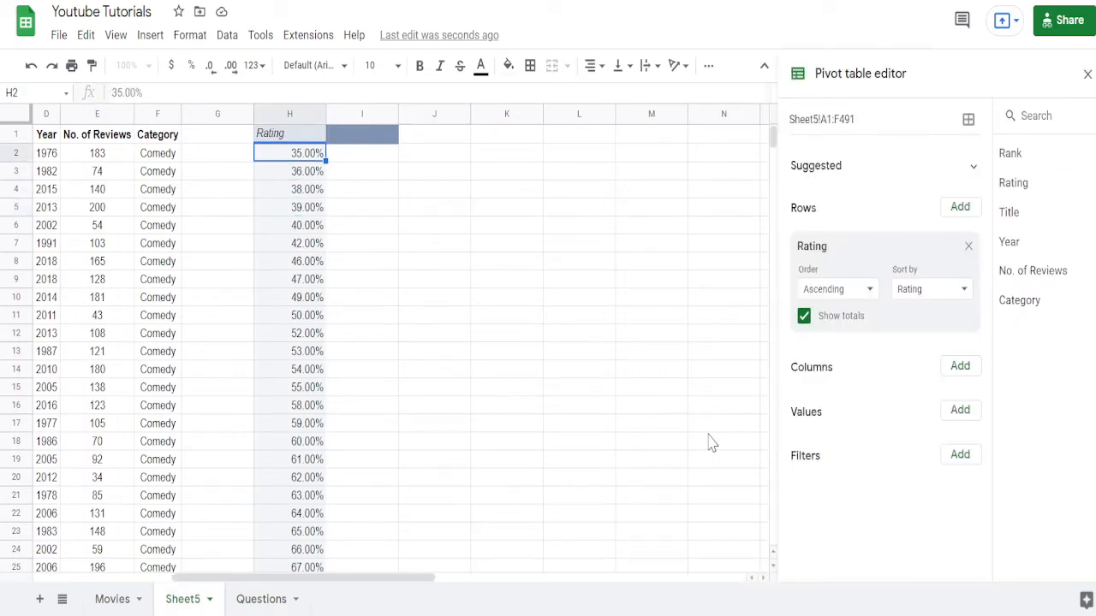
- Check the count of all source ratings in B2:B491 and return to the pivot table's last rating
key("Left")
key("Left")
key("Left")
key("Left")
key("Left")
key("Left")
key("Left")
key("Right")
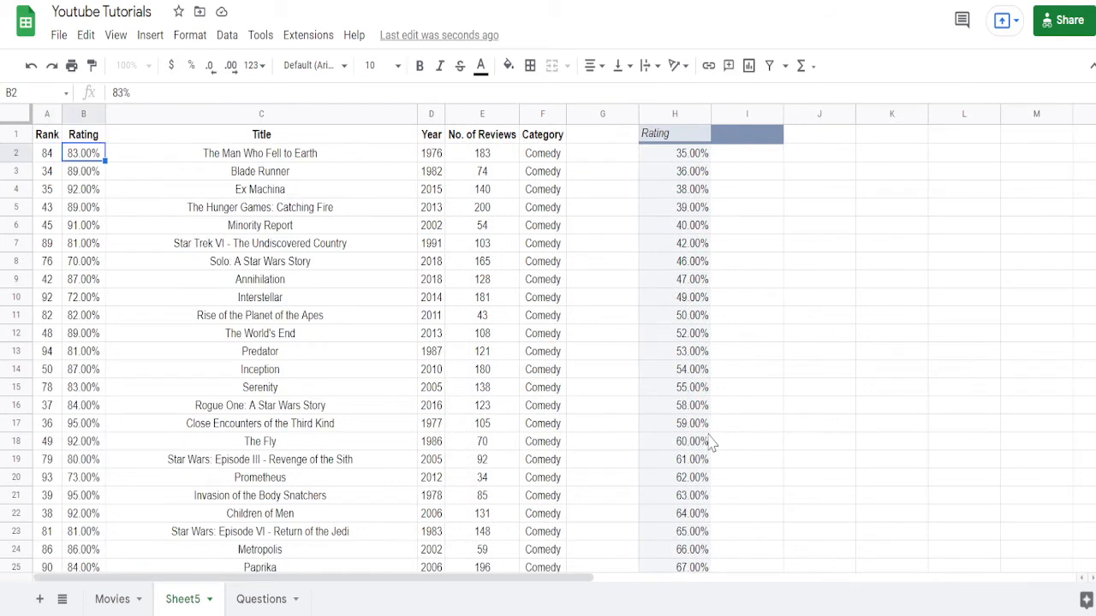
key("ctrl+shift+Down")
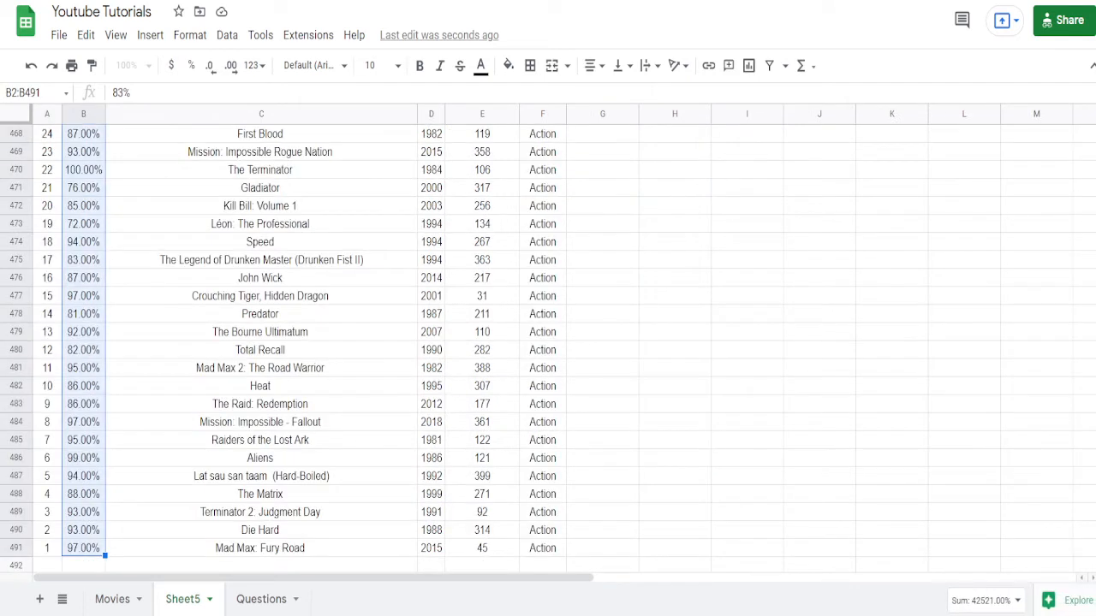
left_click(984, 600)
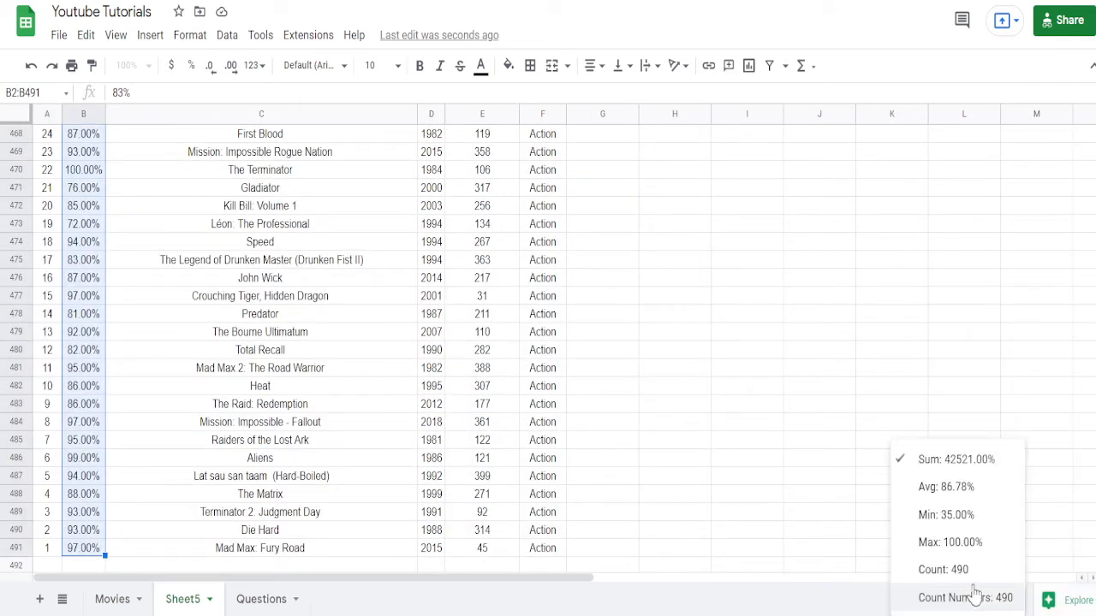
left_click(687, 465)
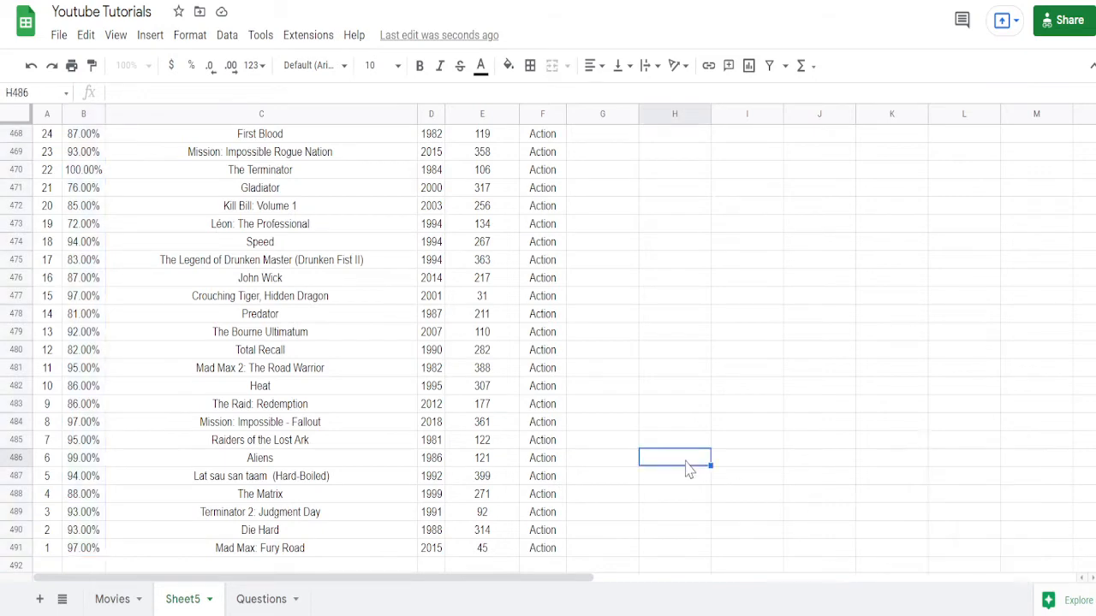
key("ctrl+Up")
key("ctrl+Up")
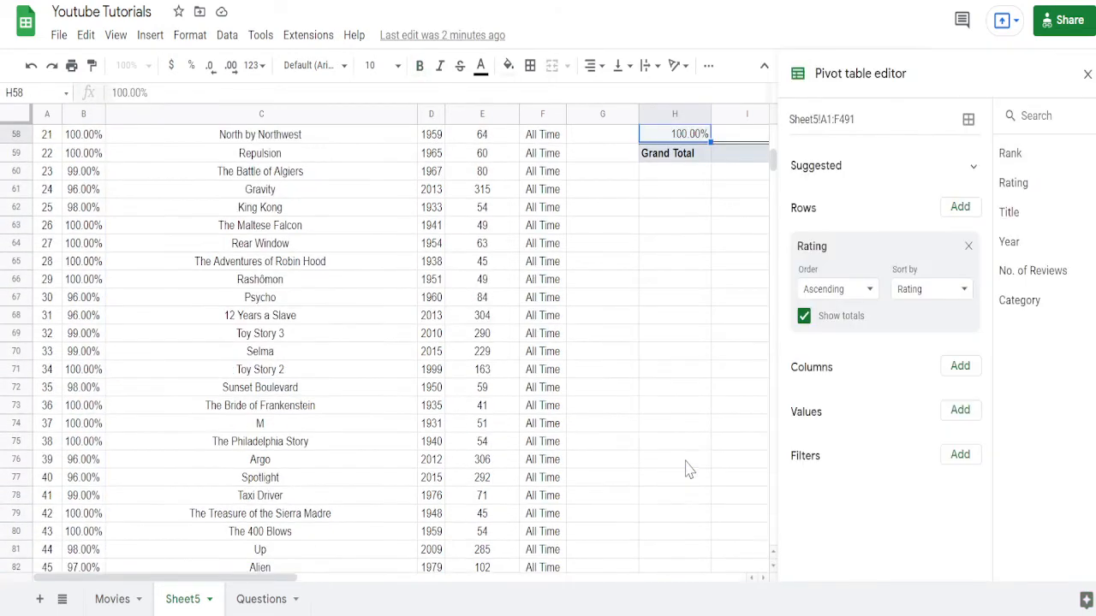
- Check the count of all distinct ratings in the pivot table's H2:H58 range
key("Down")
key("ctrl+shift+Down")
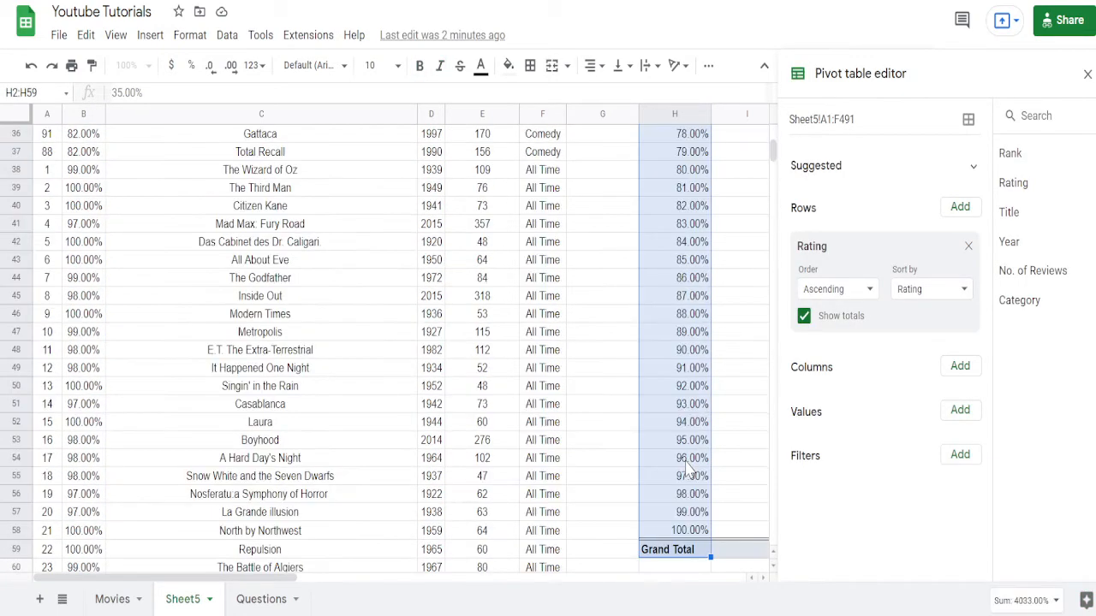
key("shift+Up")
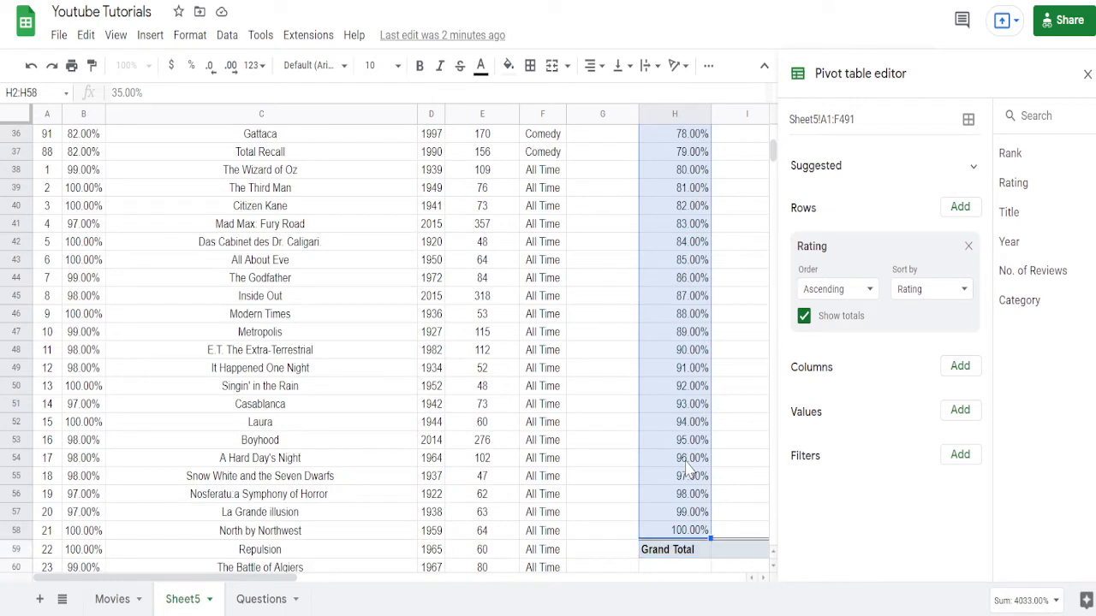
left_click(1013, 601)
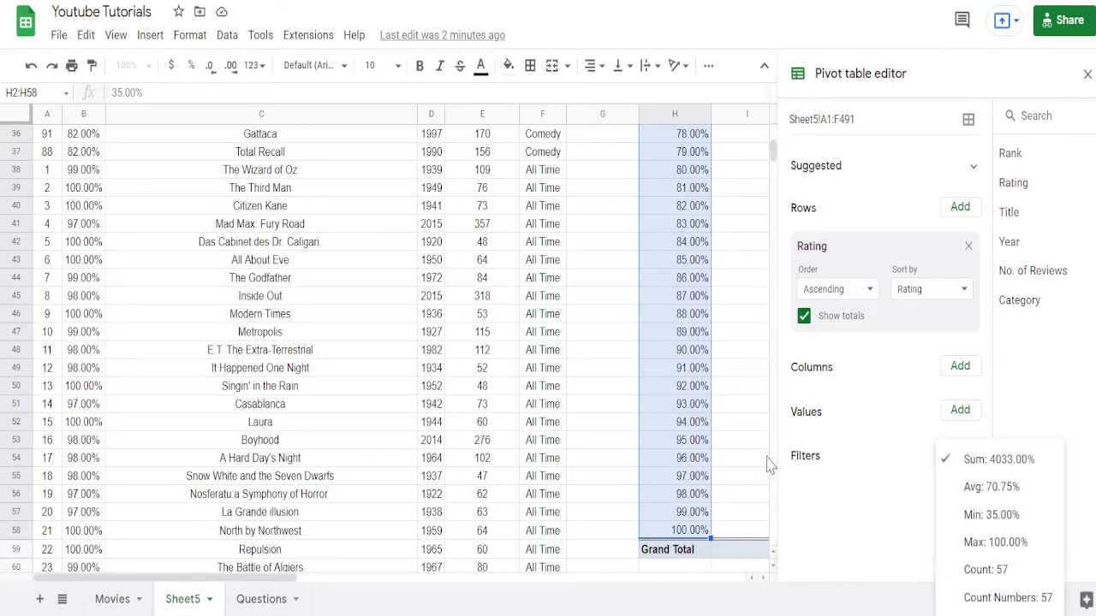
left_click(709, 423)
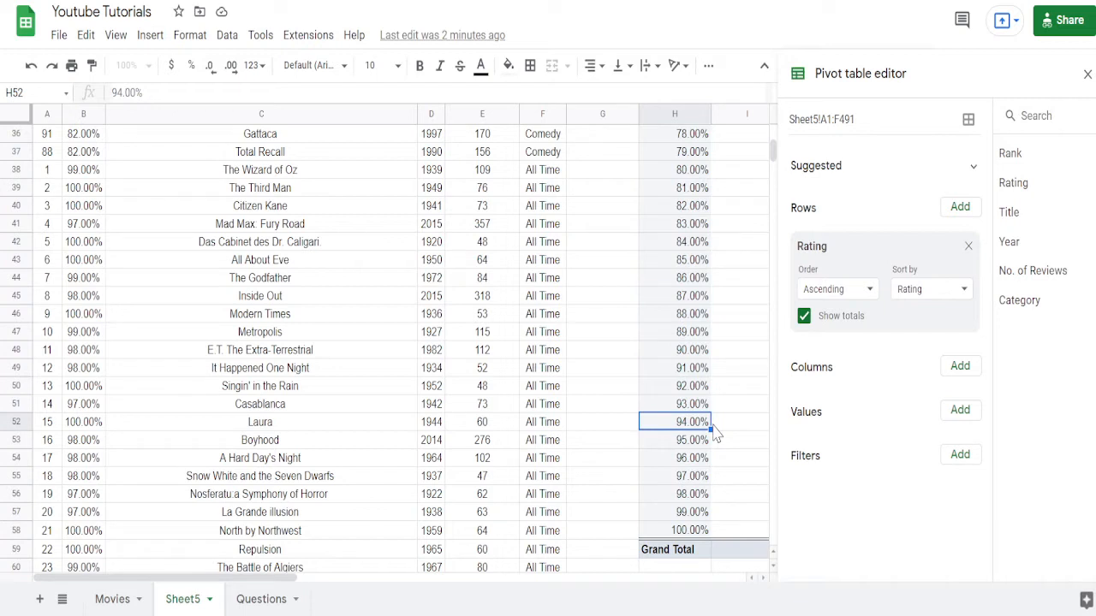
- Add Rating to the pivot table's values and summarize it by COUNTA
key("Right")
key("ctrl+Up")
key("Down")
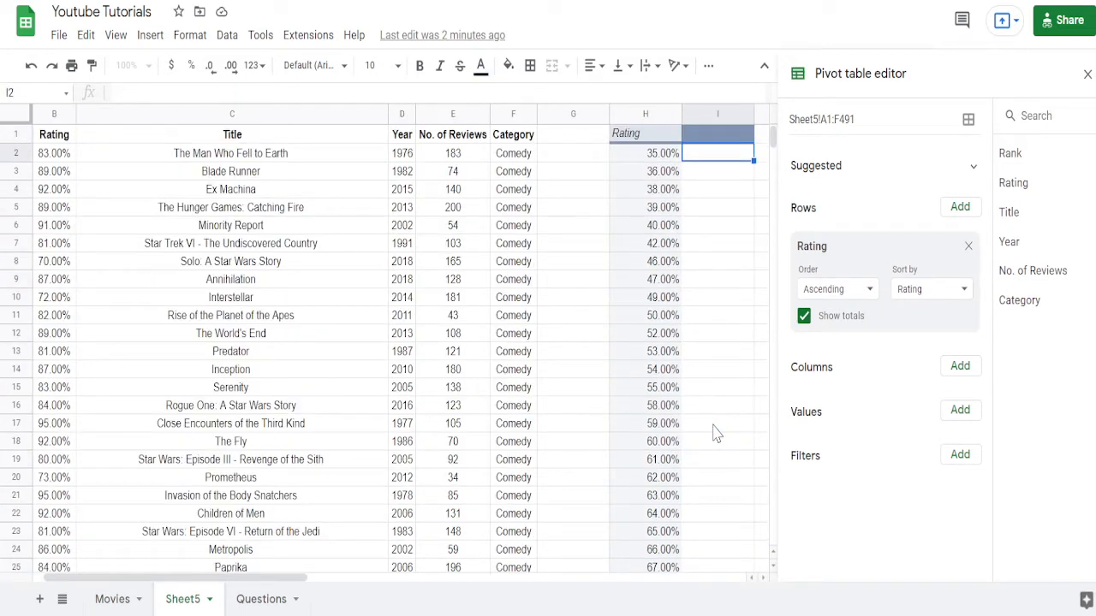
left_click(960, 413)
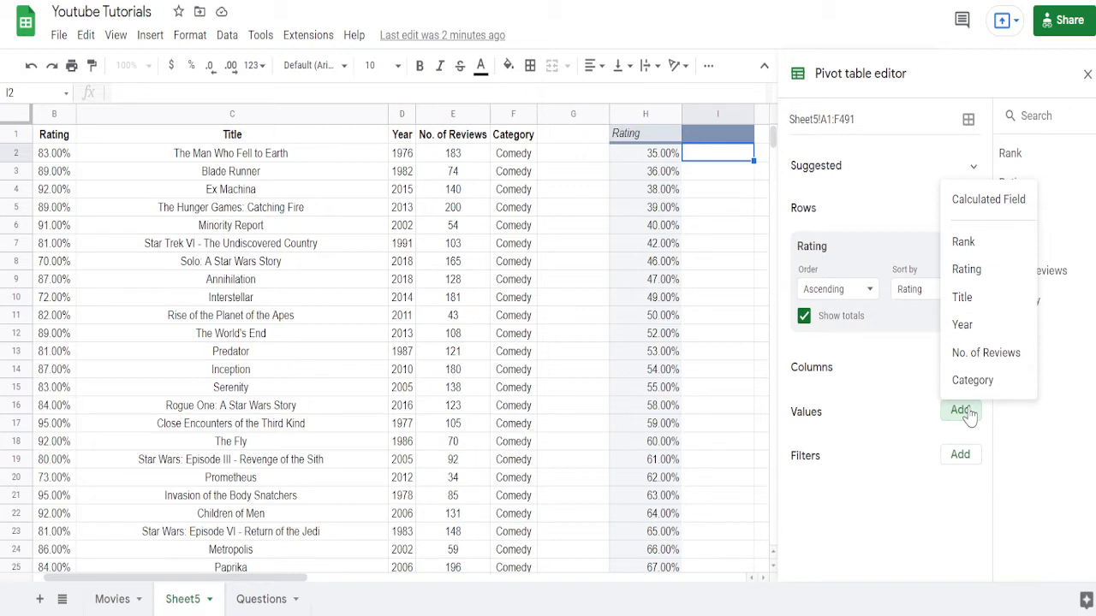
left_click(966, 271)
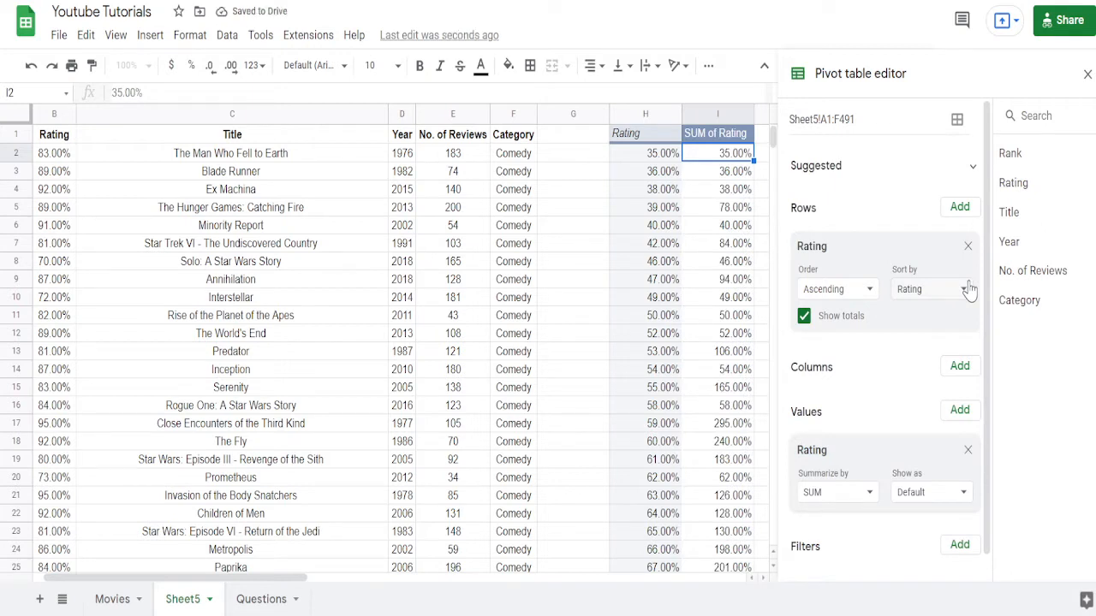
left_click(866, 498)
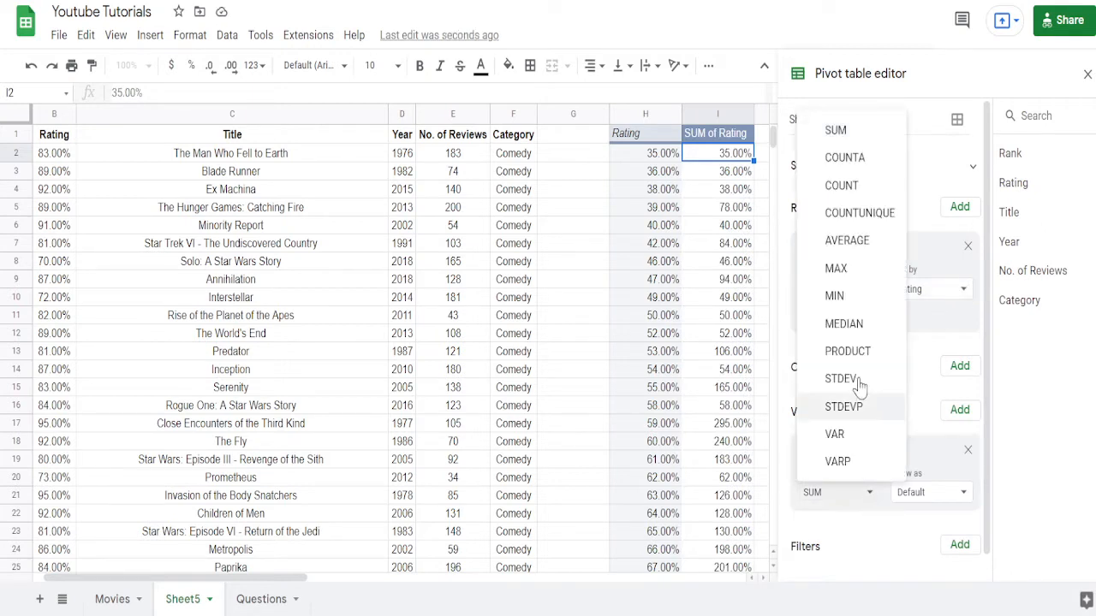
left_click(845, 157)
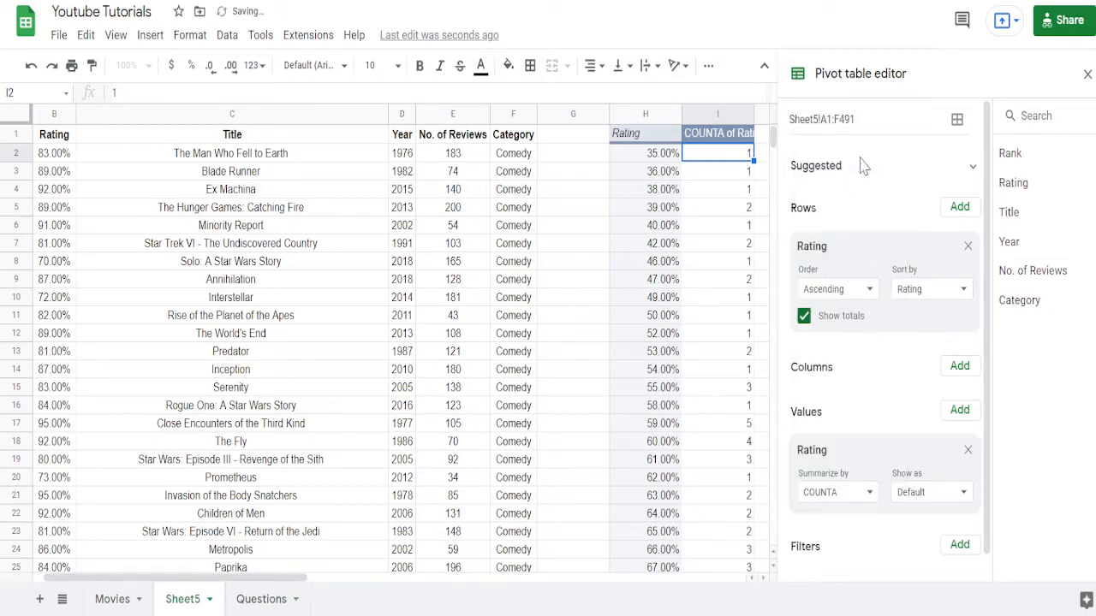
- Examine the first few ratings in the pivot table against their counts, from the 35% row to the 39% row
left_click(733, 207)
key("Right")
key("Left")
key("Left")
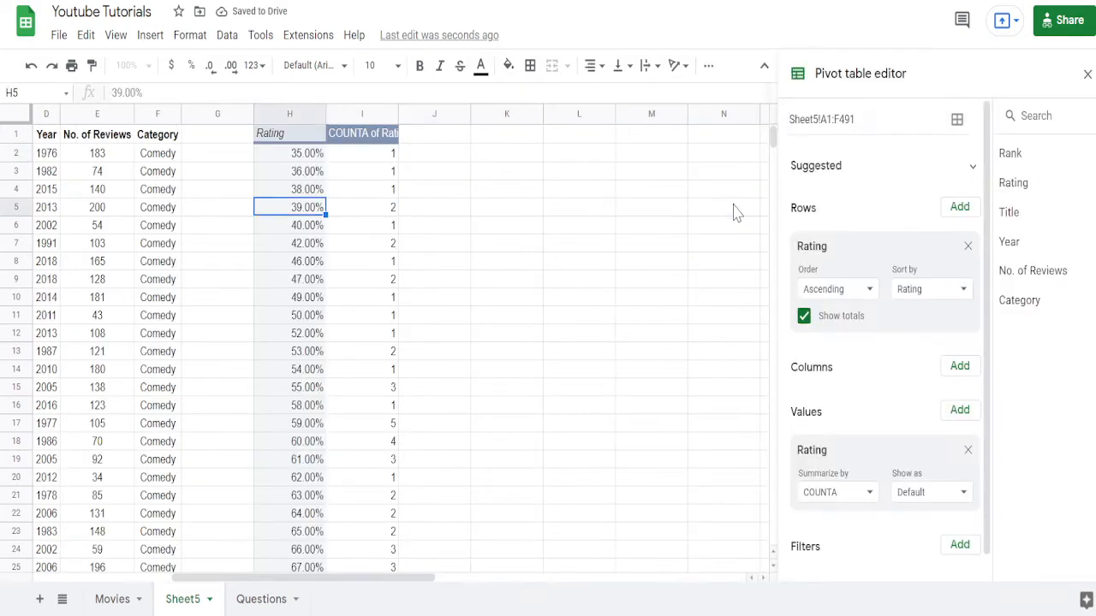
key("Up")
key("Up")
key("Up")
key("Right")
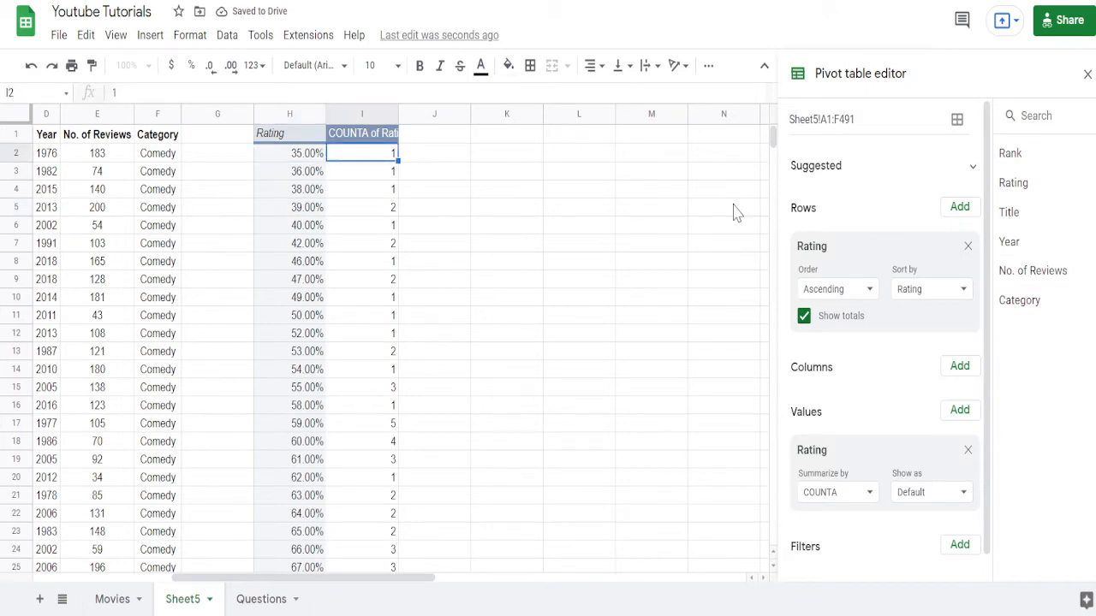
key("Left")
key("Right")
key("Left")
key("Down")
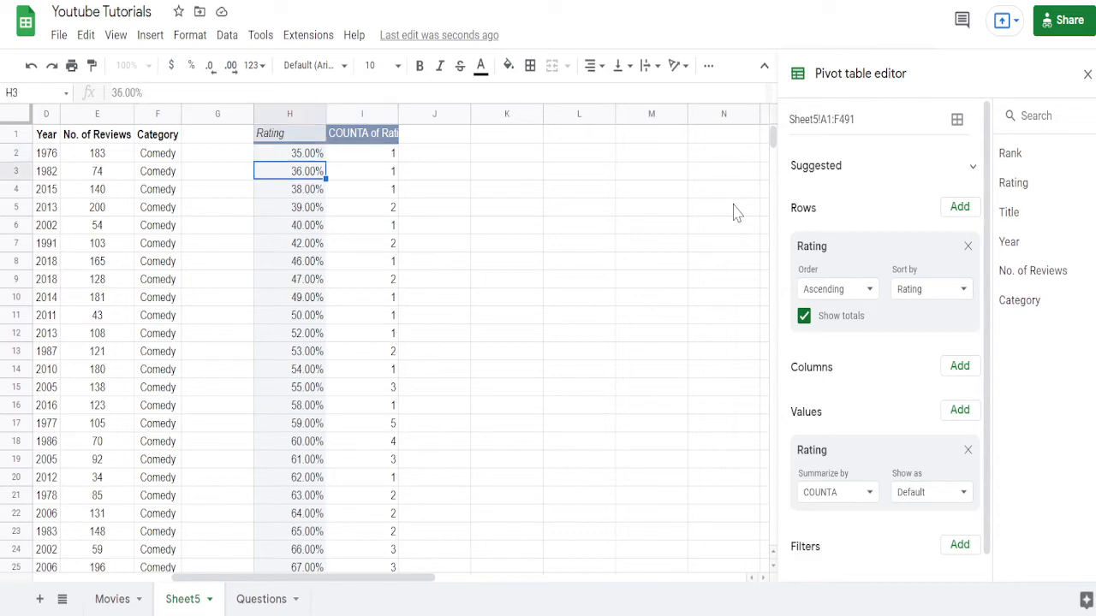
key("Right")
key("Left")
key("Left")
key("Down")
key("Down")
key("Right")
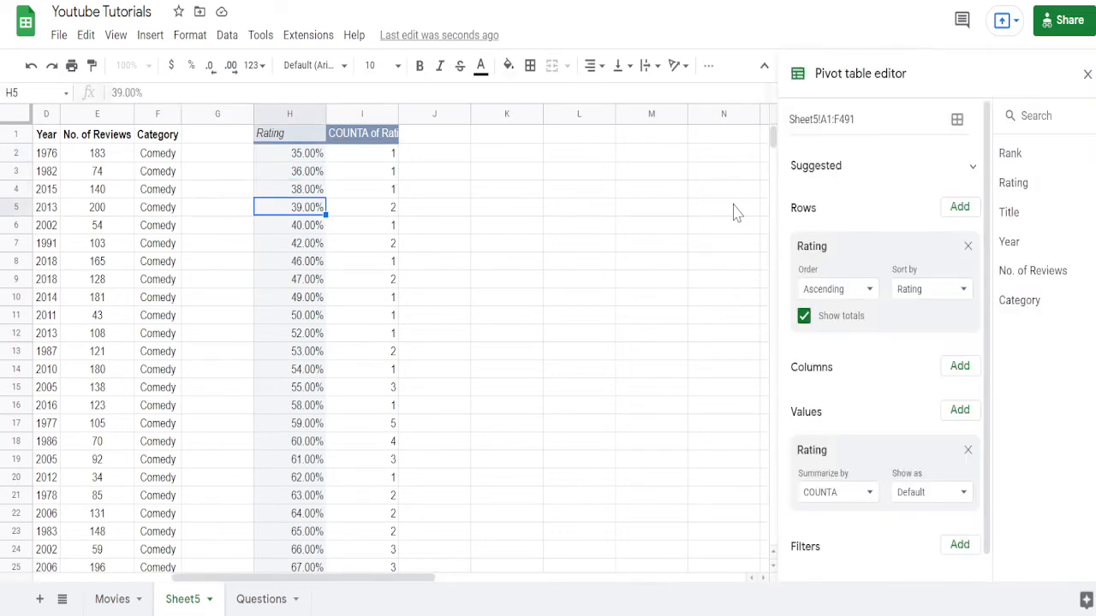
- Examine the counts further down the pivot table, ending at the count for the 59% rating
key("Down")
key("Down")
key("Down")
key("Down")
key("Down")
key("Down")
key("Down")
key("Down")
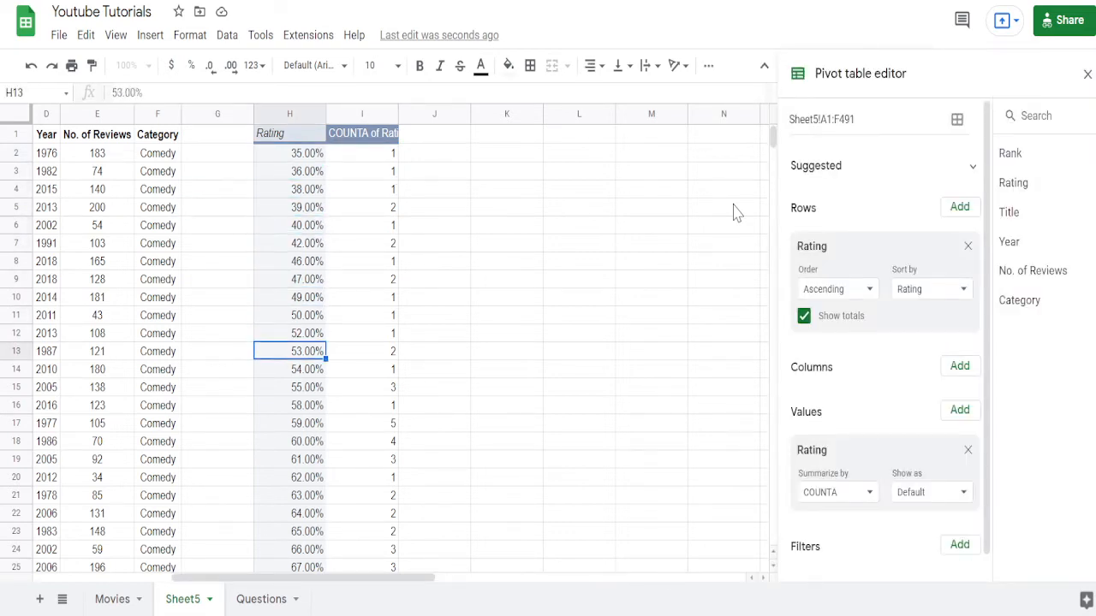
key("Up")
key("Up")
key("Up")
key("Right")
key("Up")
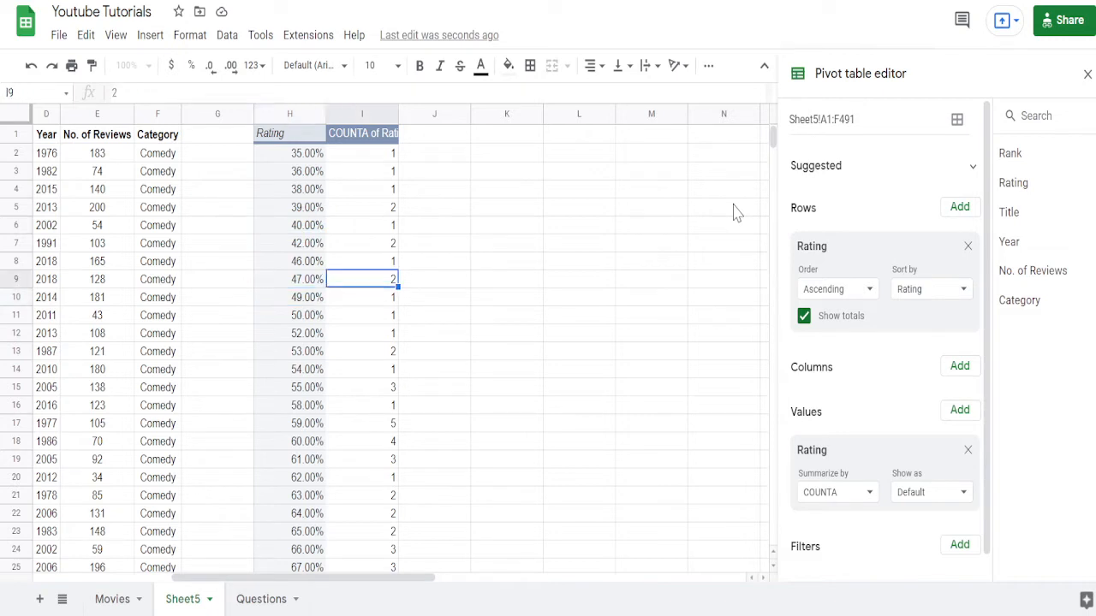
key("Down")
key("Down")
key("Down")
key("Down")
key("Down")
key("Down")
key("Down")
key("Down")
key("Down")
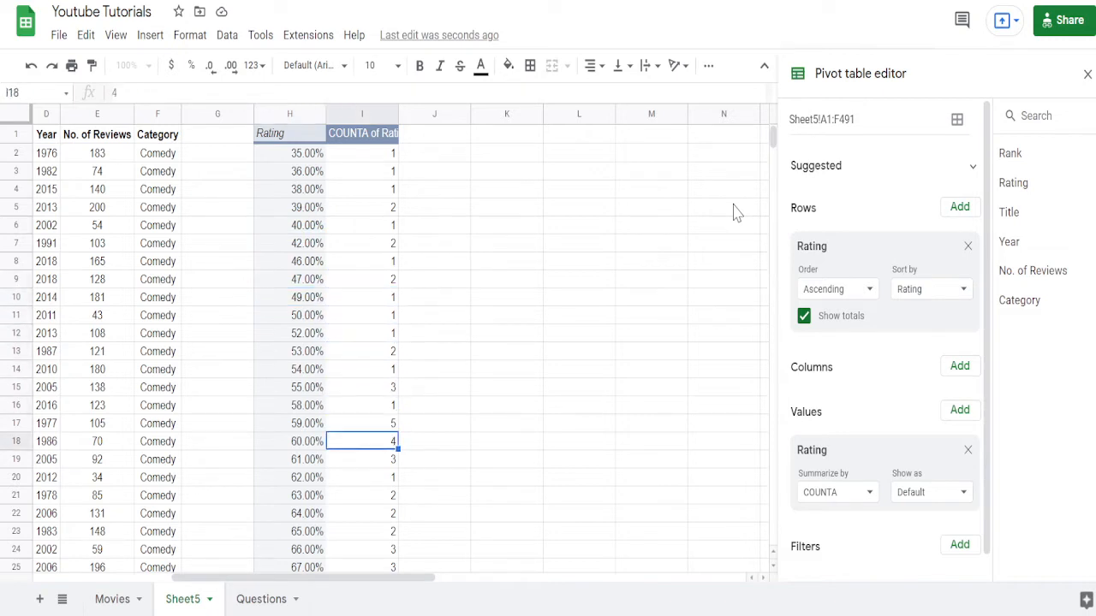
key("Up")
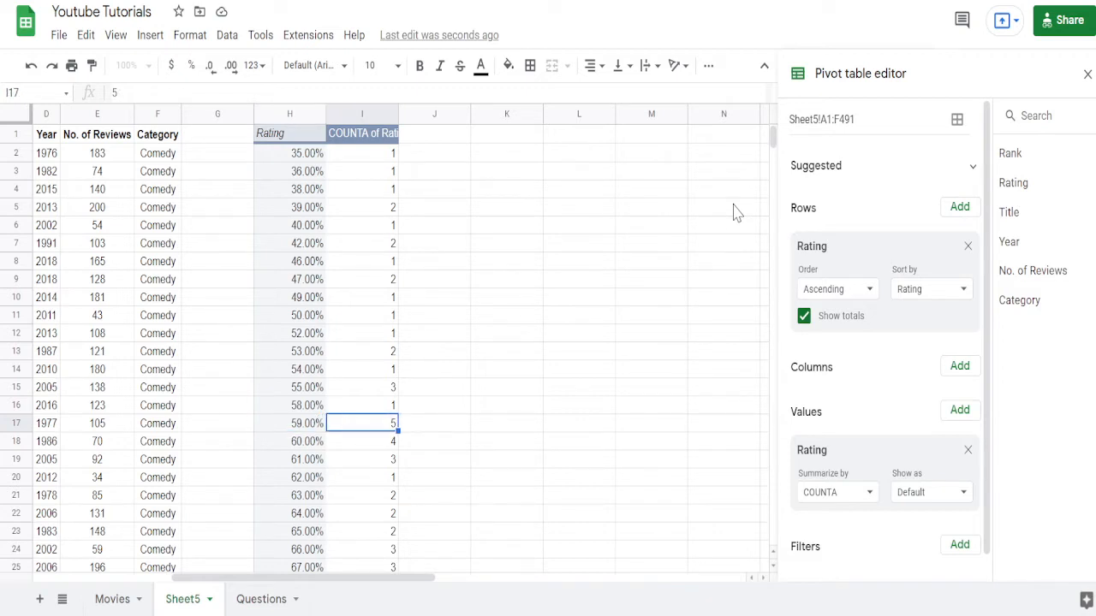
- Search the sheet for the 59.00% rating copied from the pivot table
left_click(745, 214)
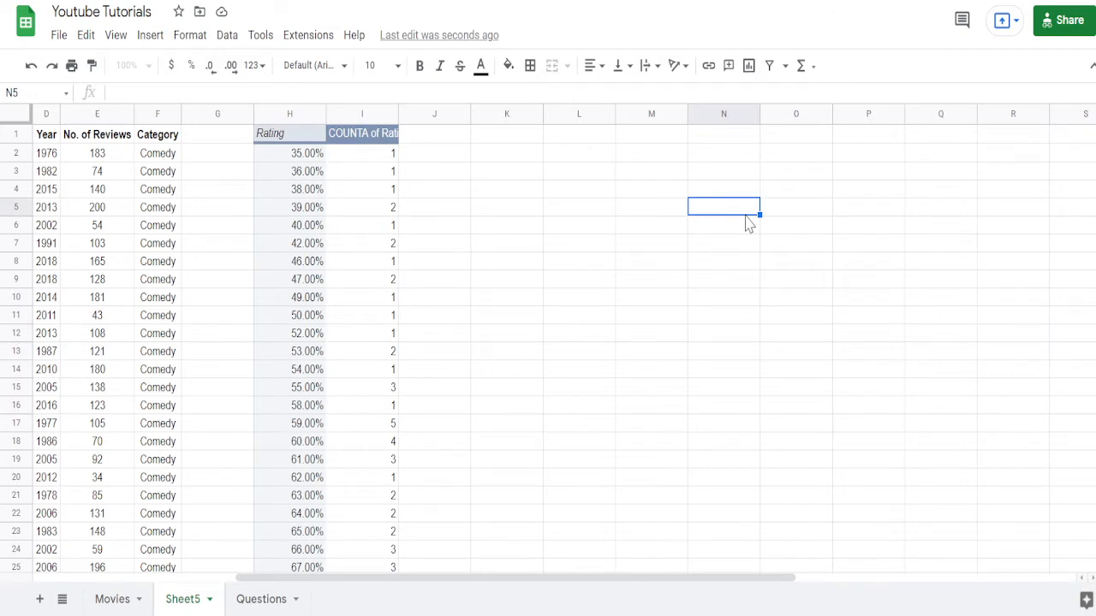
key("ctrl+f")
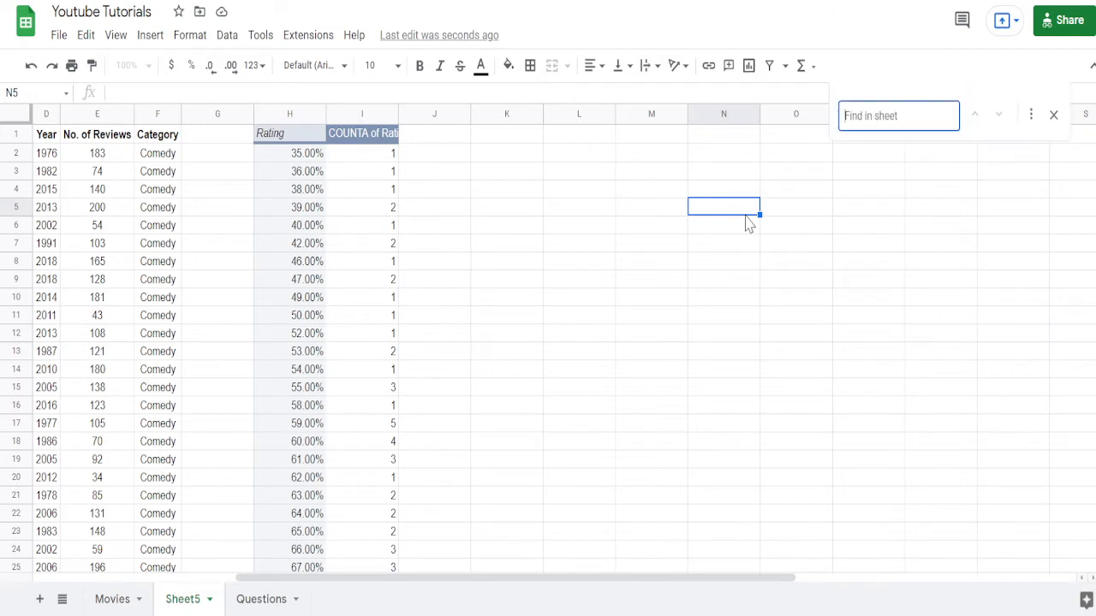
left_click(310, 428)
key("ctrl+c")
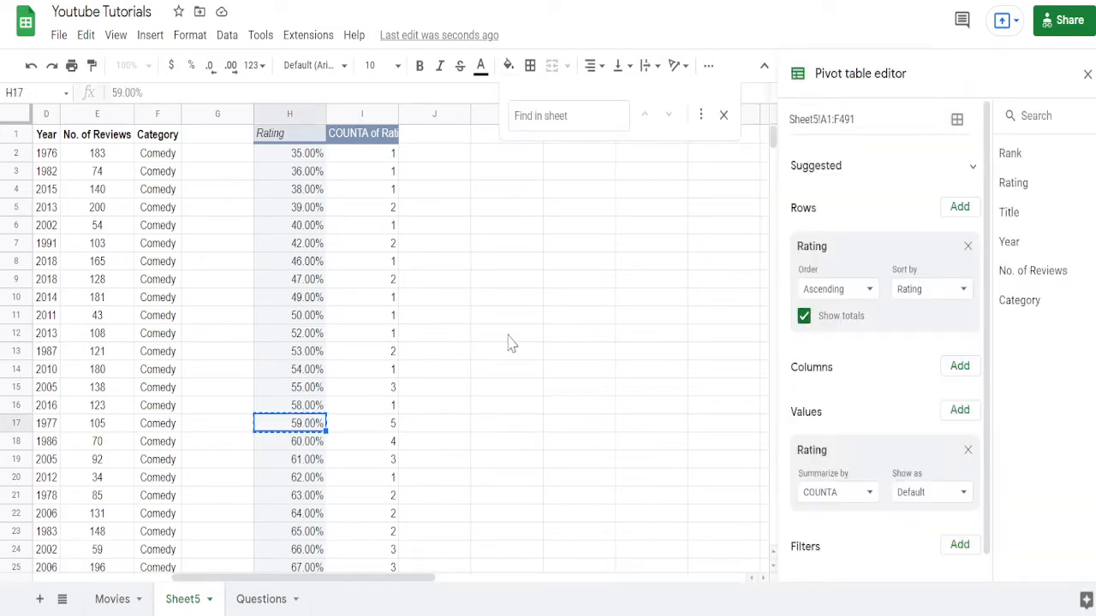
left_click(533, 124)
key("ctrl+v")
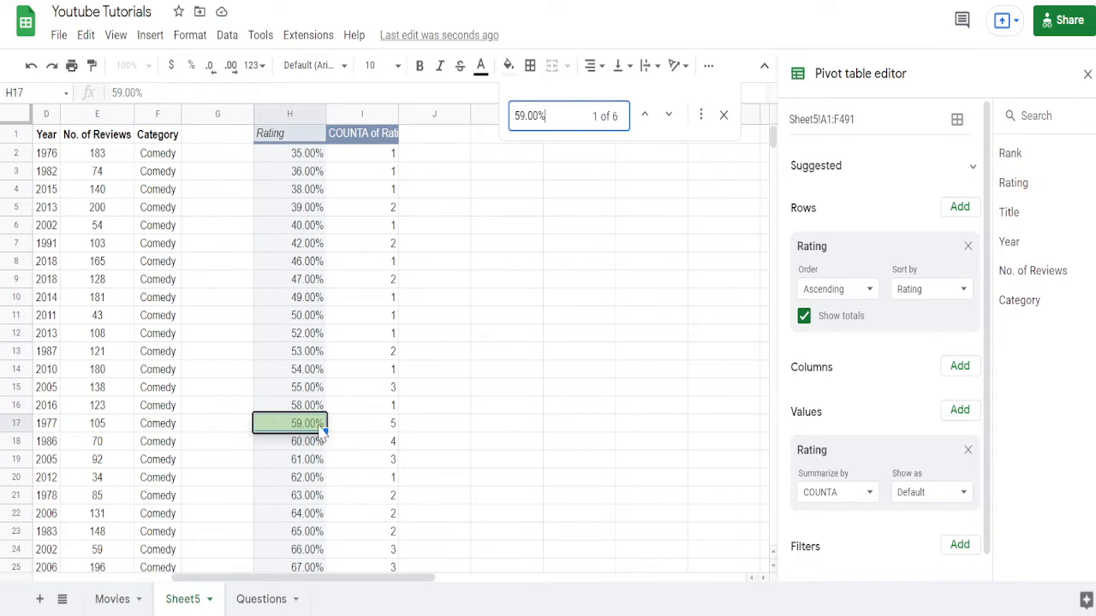
- Examine the source Rating column from its last entry back to its first, and close the sheet search
left_click(222, 411)
key("Home")
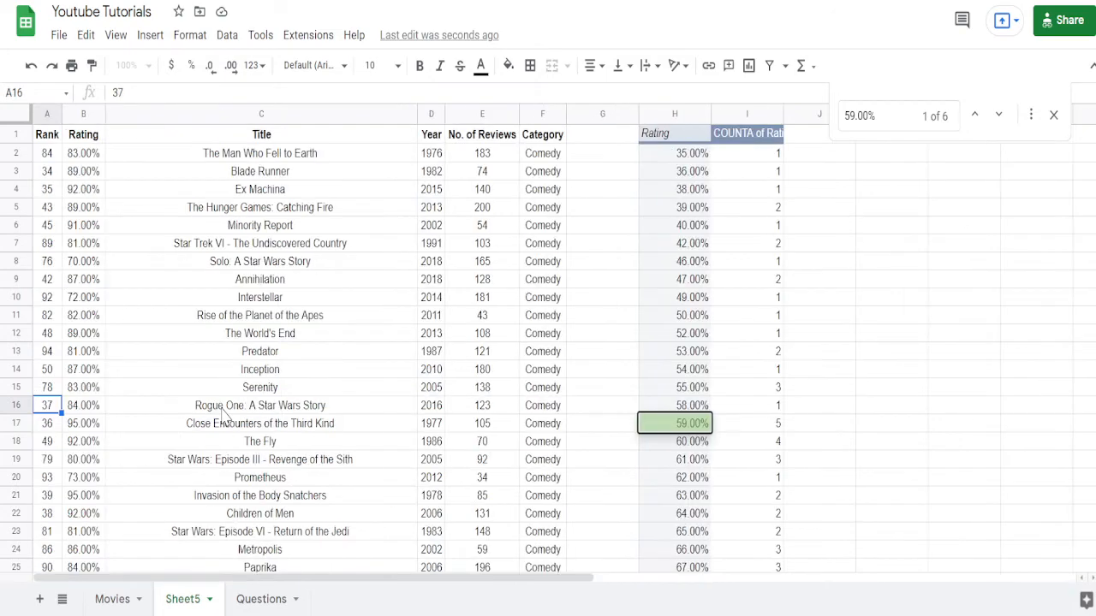
key("Right")
key("ctrl+Up")
key("ctrl+Down")
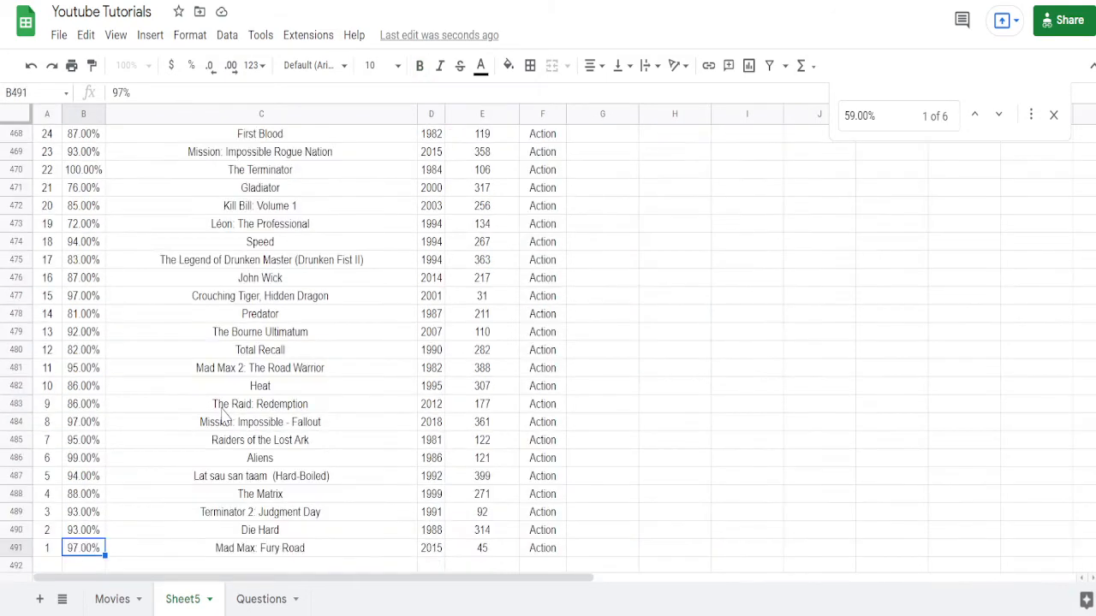
key("ctrl+Up")
key("Down")
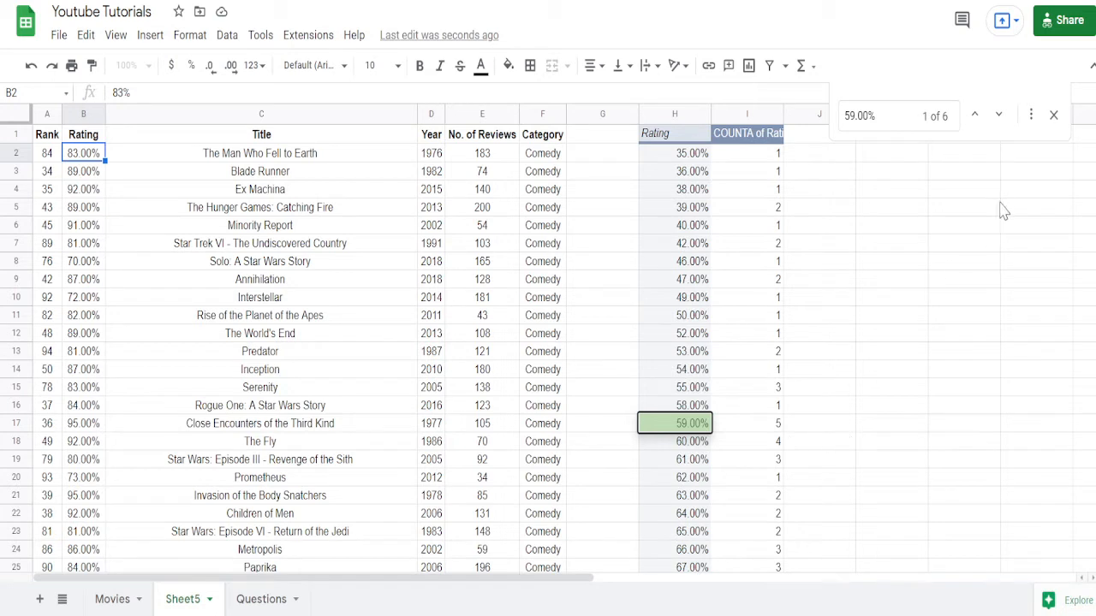
left_click(1053, 114)
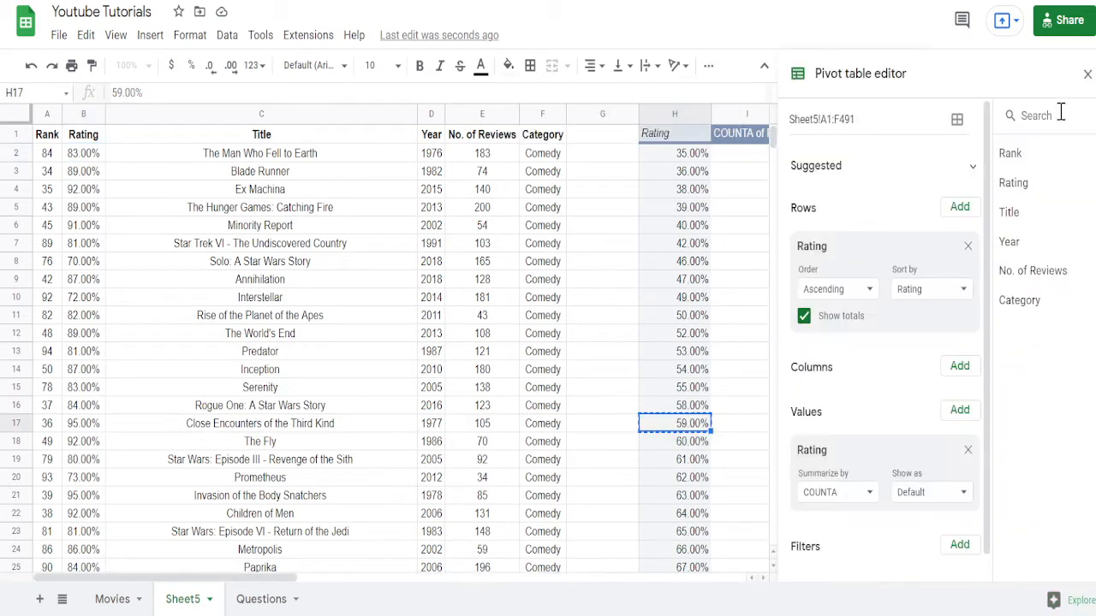
- Read question 3, Max Year, on the Questions sheet and return to the ratings in the Sheet5 pivot table
left_click(630, 286)
key("ctrl+shift+Page_Down")
key("Down")
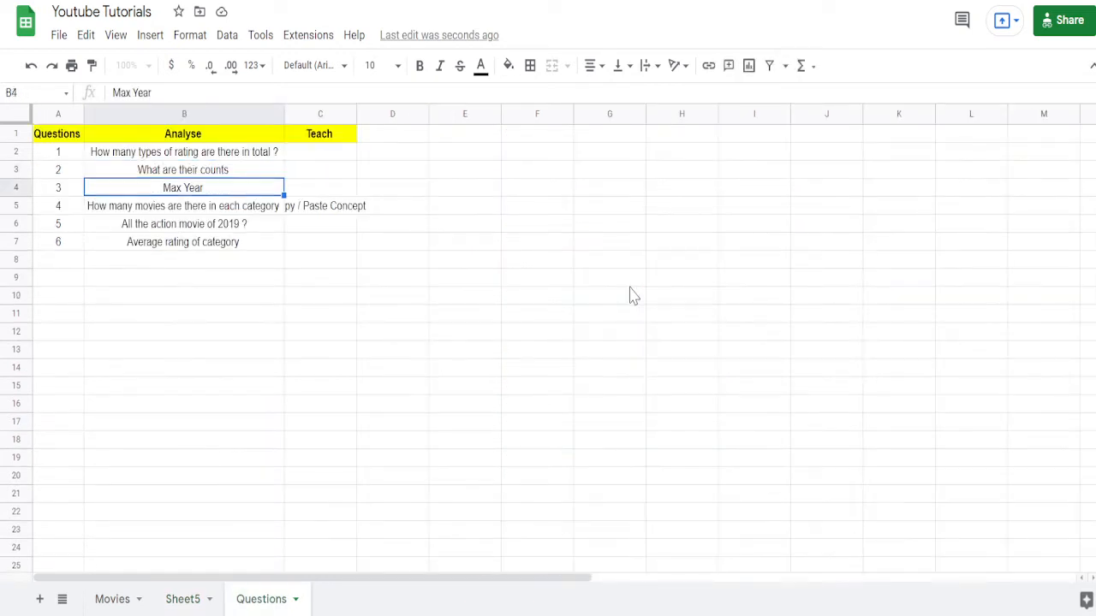
key("Up")
key("Down")
key("ctrl+shift+Page_Up")
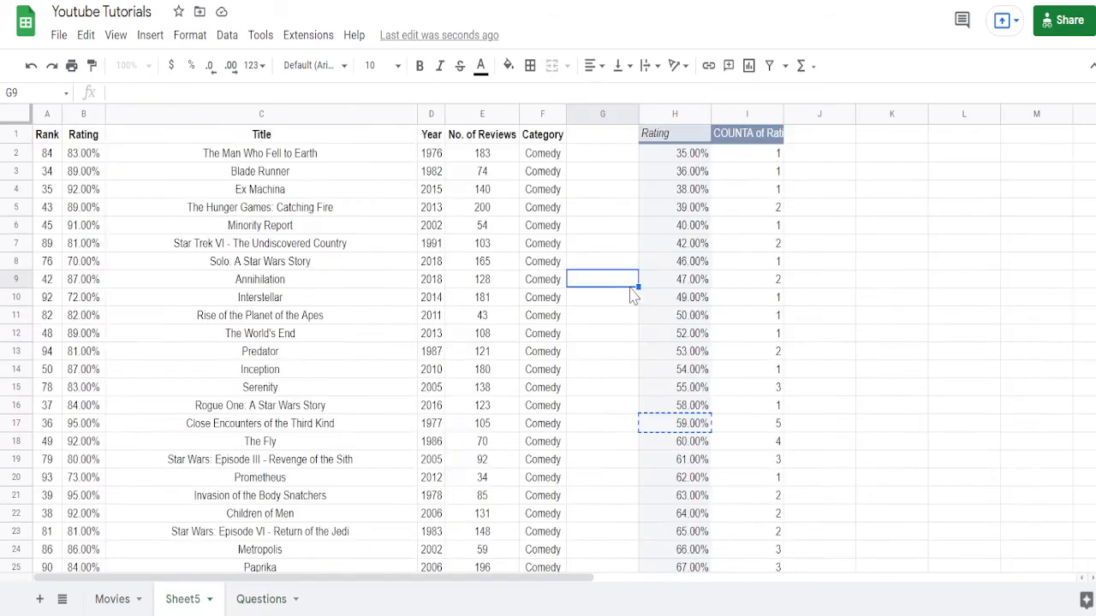
key("Right")
key("Right")
key("Right")
key("Right")
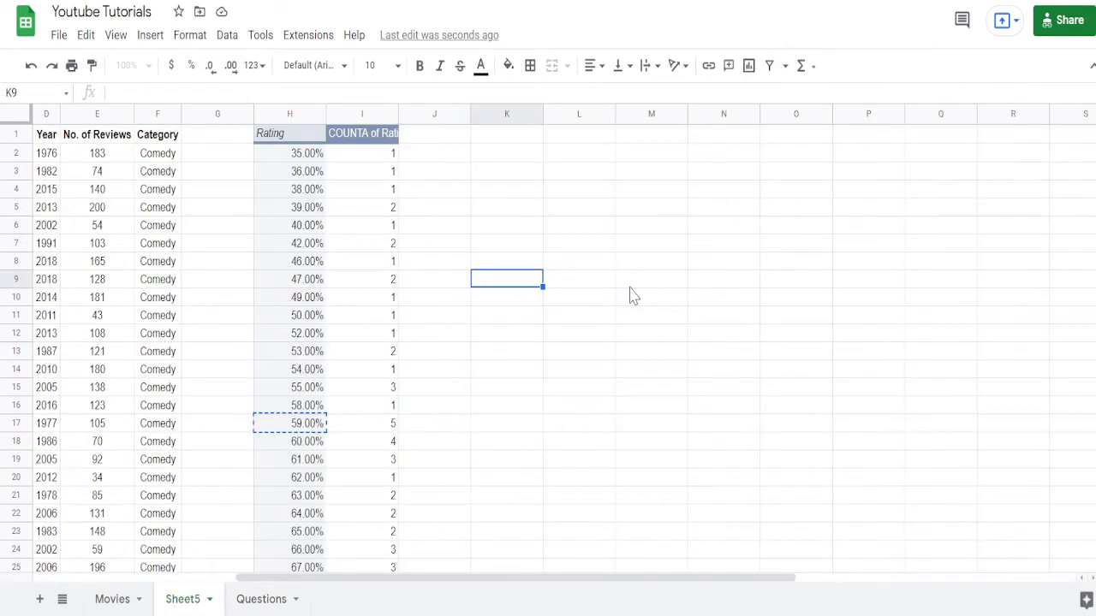
key("Left")
key("Left")
key("Left")
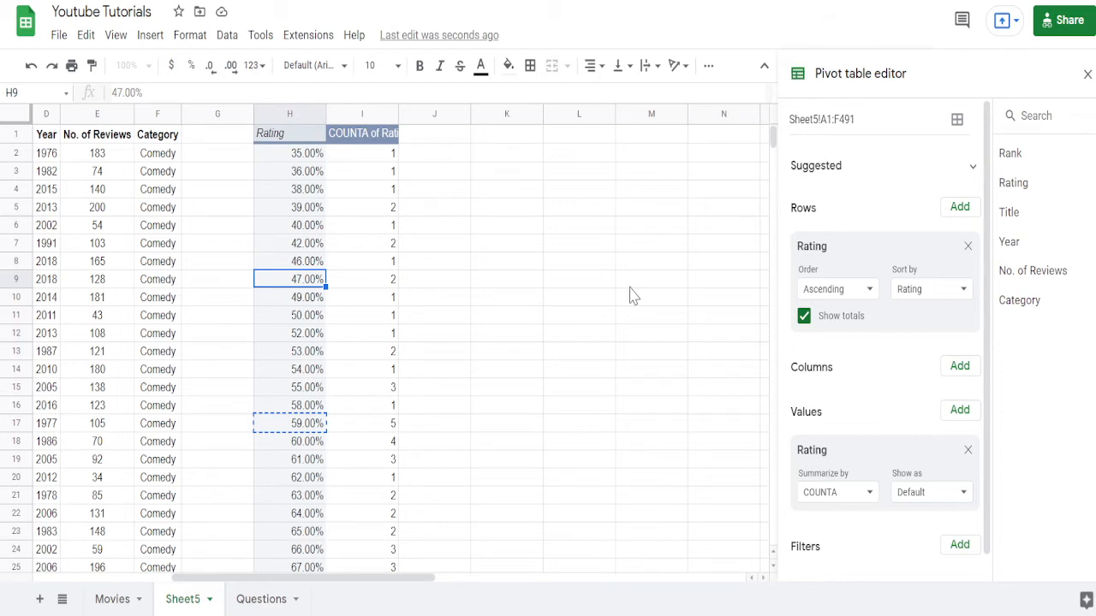
- Read question 4 about movies in each category on the Questions sheet and return to Sheet5
key("ctrl+shift+Page_Down")
key("Down")
key("Up")
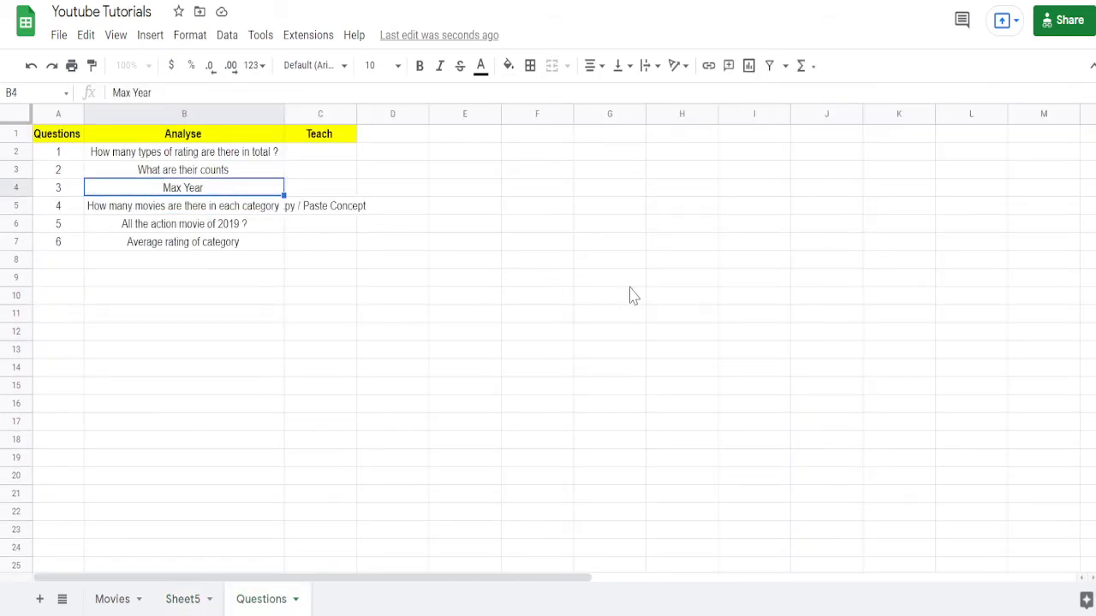
key("Down")
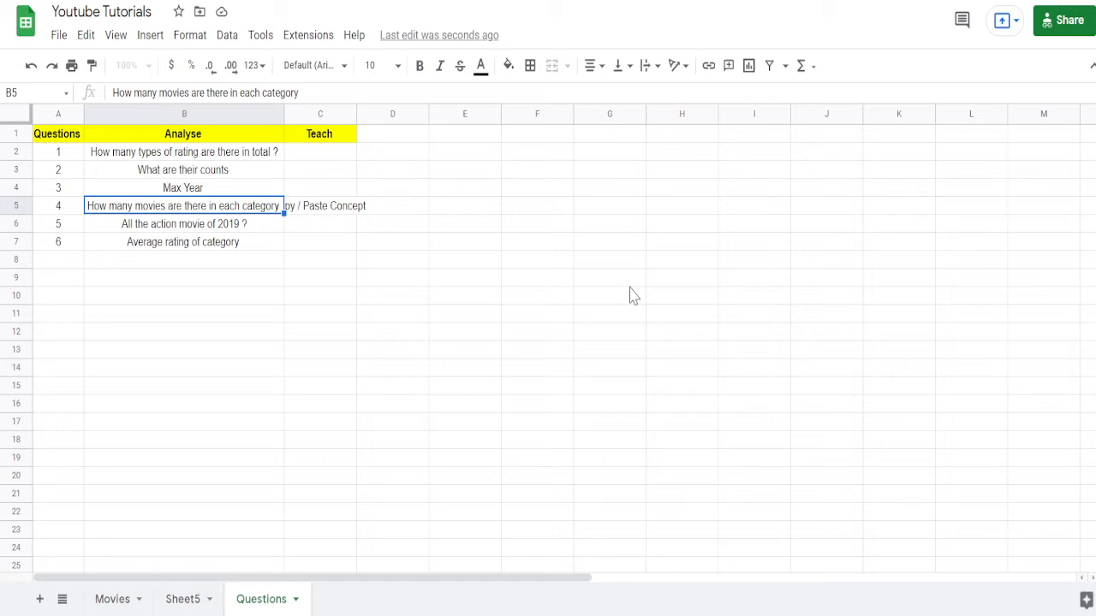
key("ctrl+shift+Page_Up")
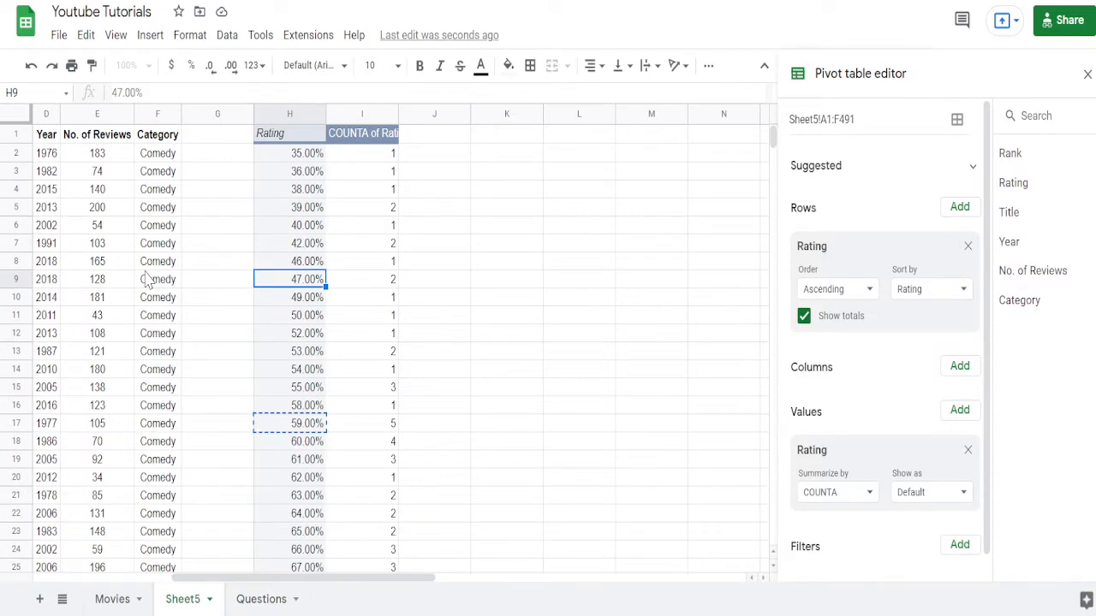
- Look across the source columns in Sheet5 and go to the first entry of the Category column
key("Up")
key("Left")
key("Left")
key("Left")
key("Left")
key("Left")
key("Left")
key("Left")
key("Right")
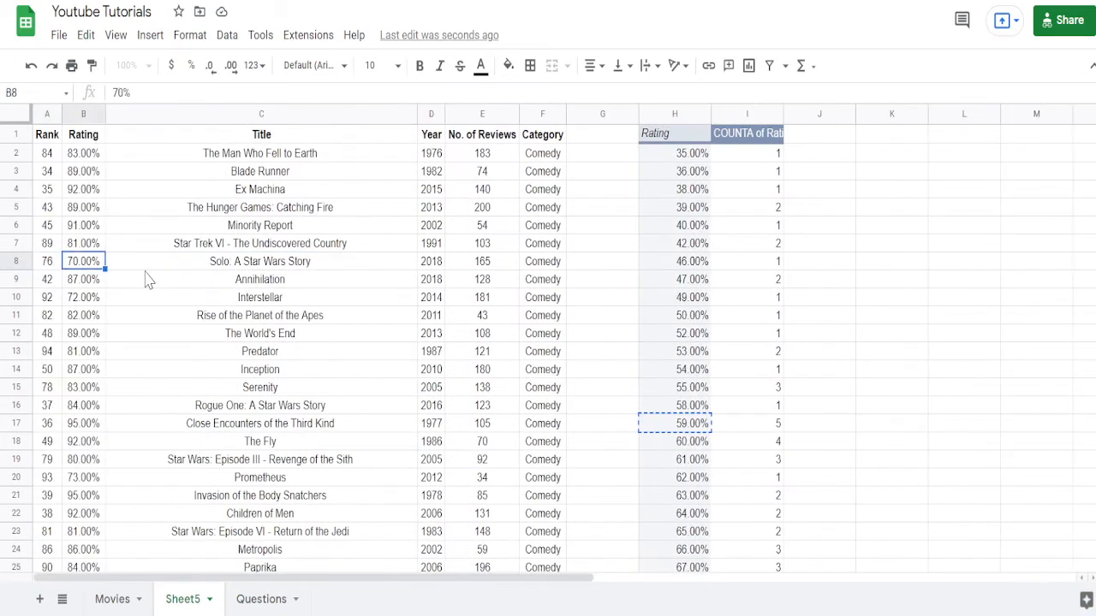
key("Right")
key("Right")
key("Right")
key("Right")
key("Up")
key("Up")
key("Up")
key("Up")
key("Up")
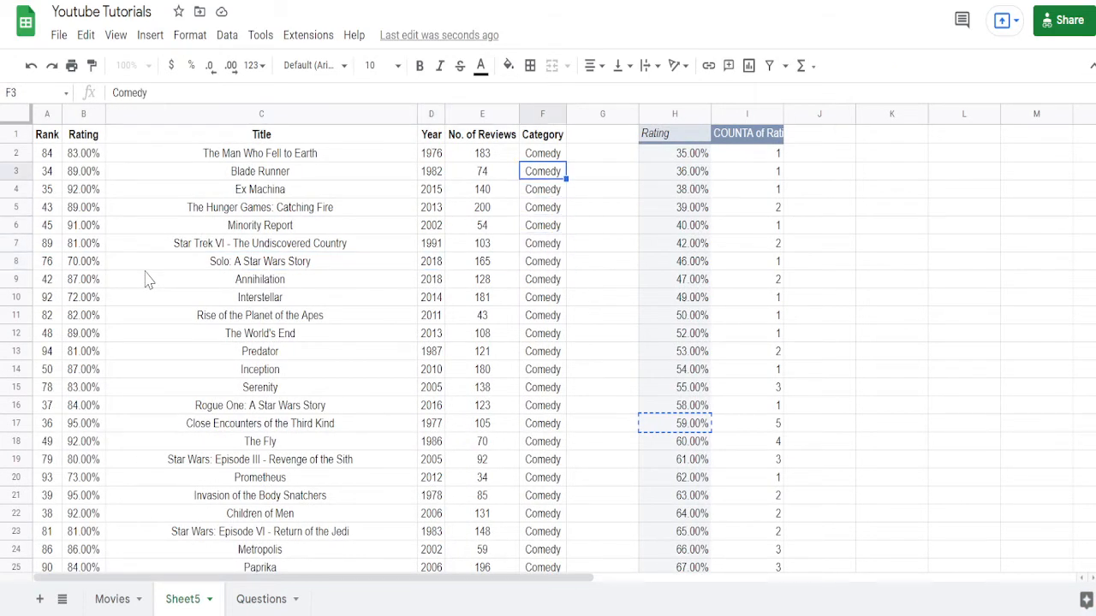
key("Up")
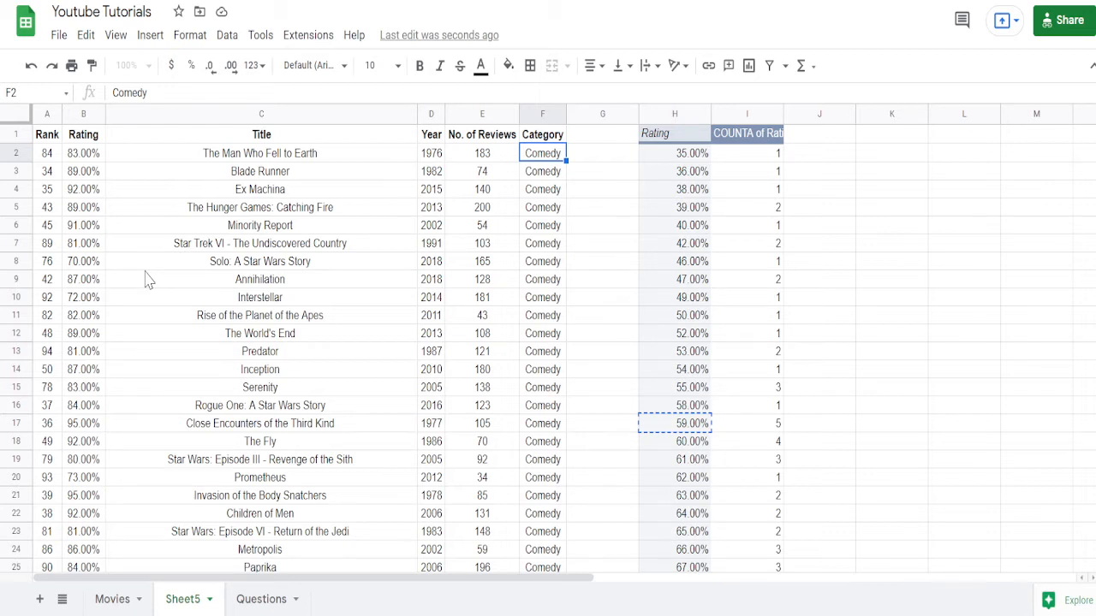
- Look across the source columns in the first data row, from Category back to Rank
key("Right")
key("Right")
key("Right")
key("Left")
key("Left")
key("Left")
key("Left")
key("Left")
key("Left")
key("Left")
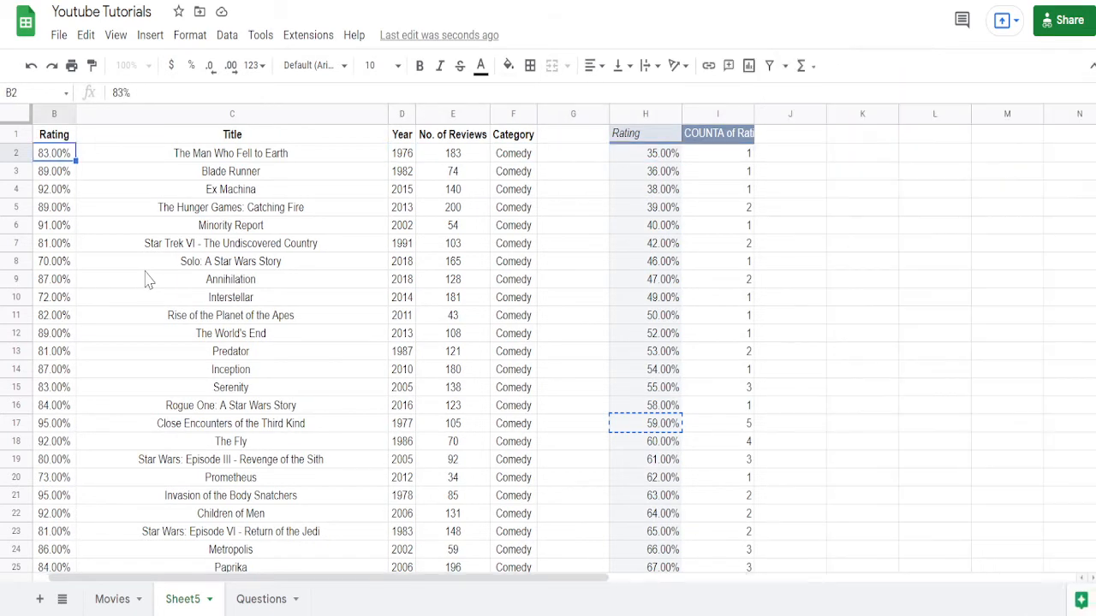
key("Left")
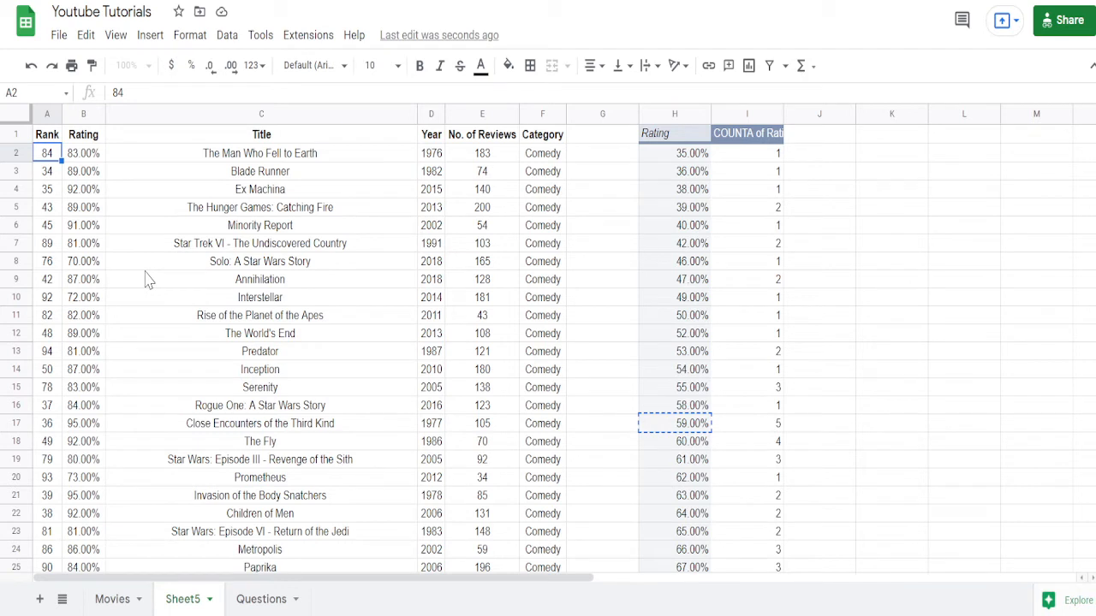
- Copy the Rating pivot table from H1 and paste the copy at K1
key("Right")
key("Right")
key("Right")
key("Right")
key("Right")
key("Right")
key("Right")
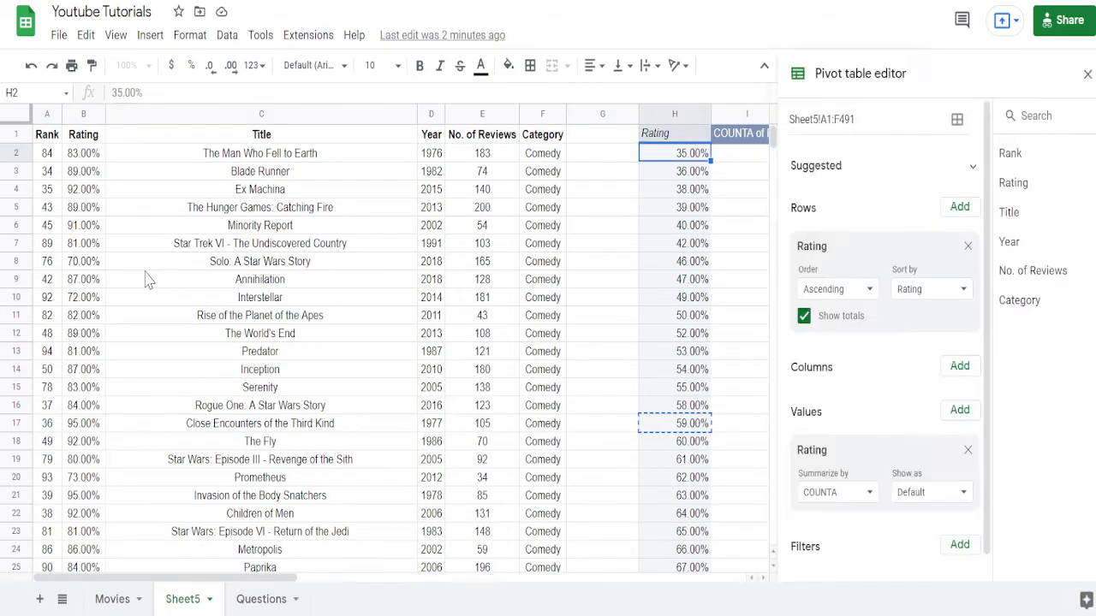
key("Up")
key("Escape")
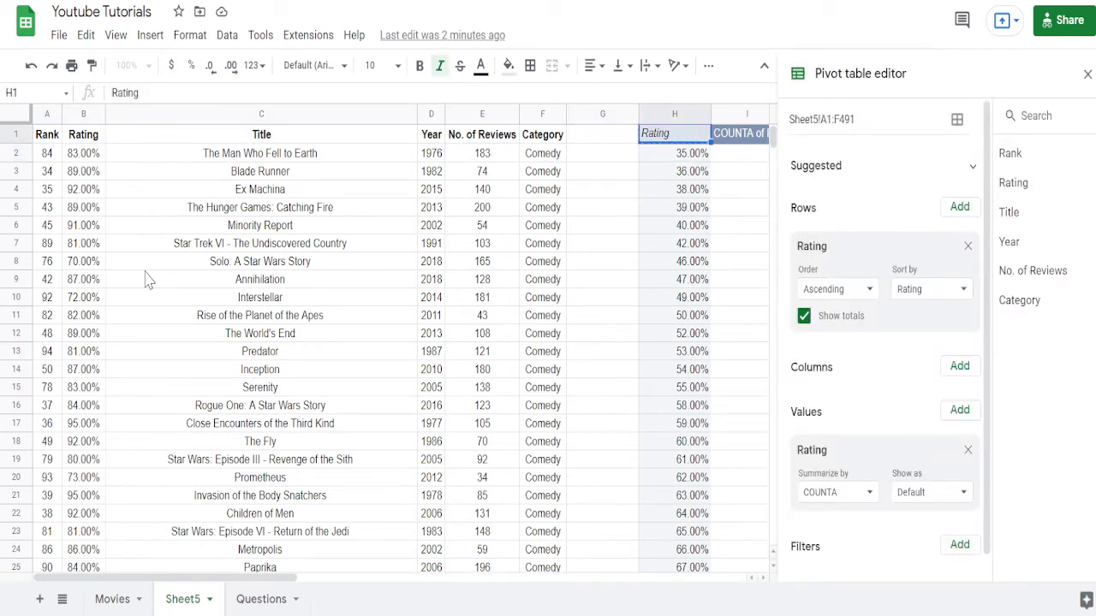
scroll(145, 279, "right", 1)
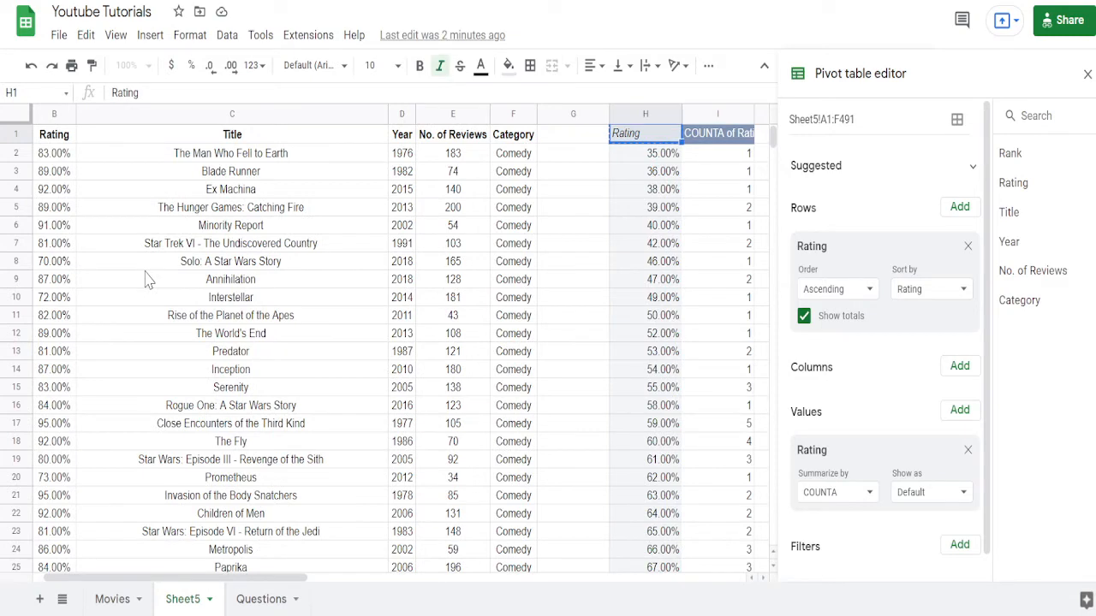
key("Right")
key("Right")
key("Right")
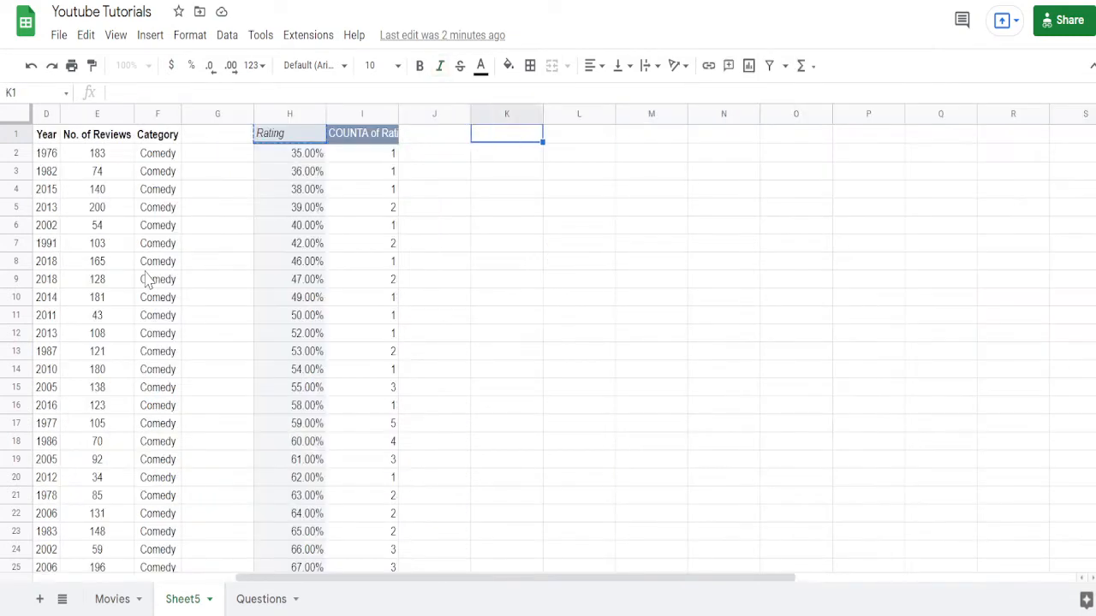
key("ctrl+v")
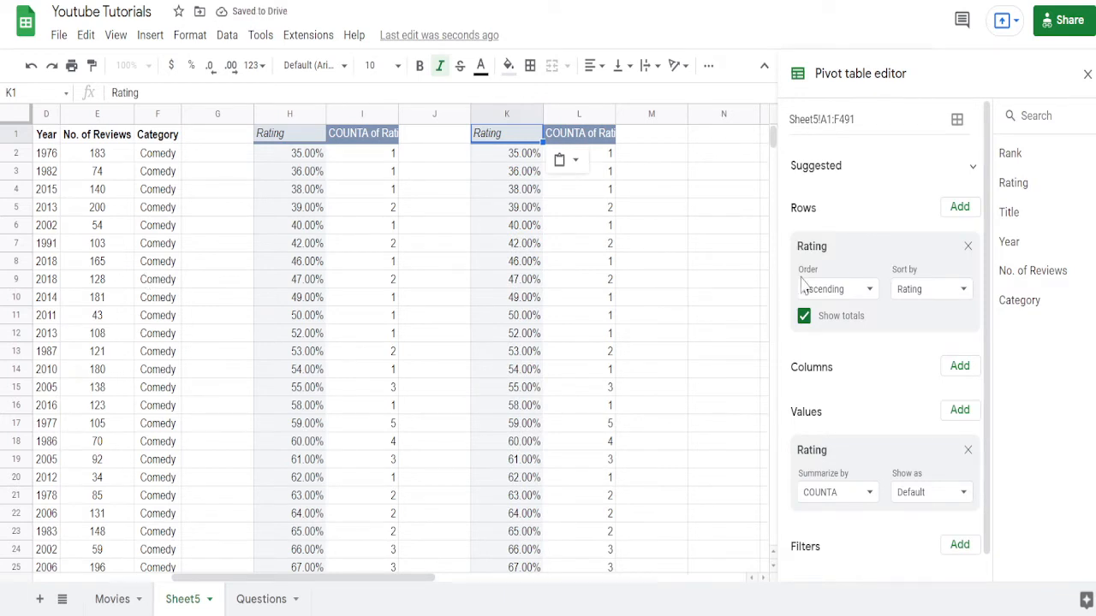
- Remove the Rating field from both the rows and the values of the copied pivot table at K1
left_click(967, 247)
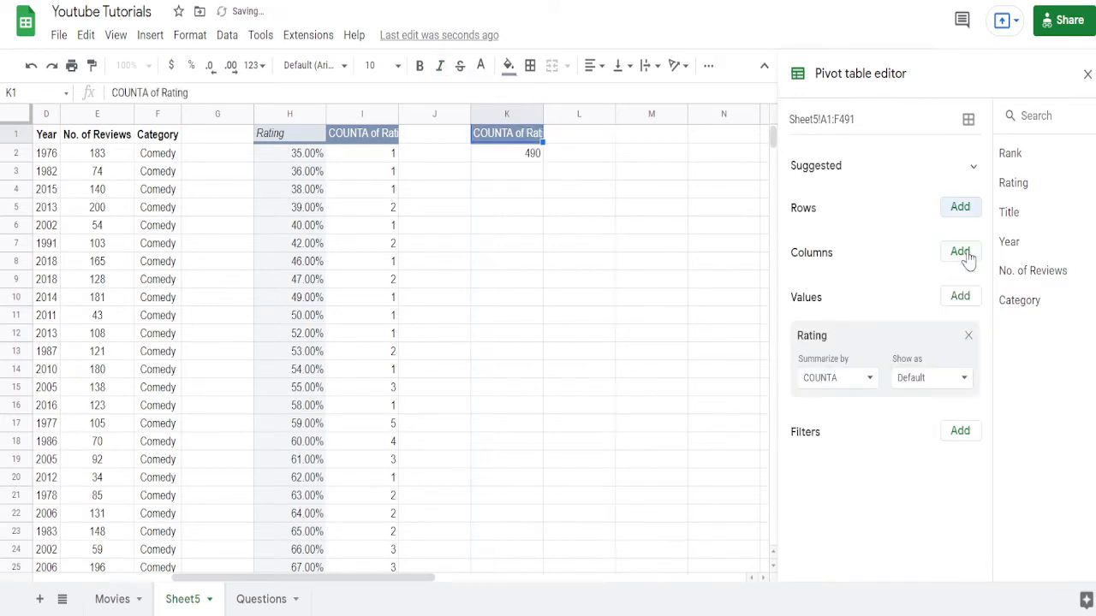
left_click(970, 338)
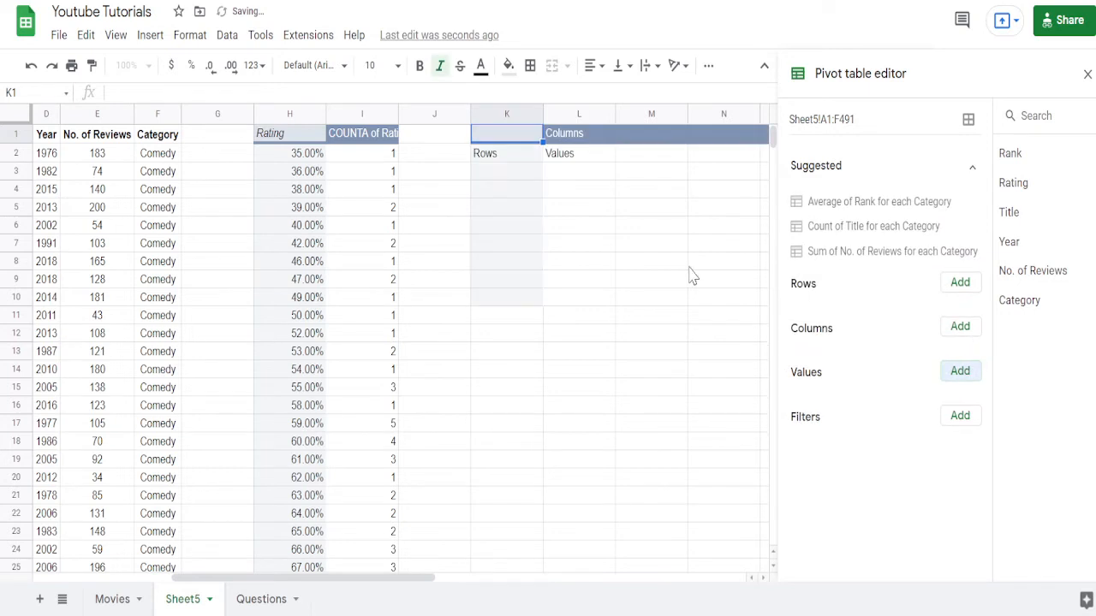
left_click(503, 163)
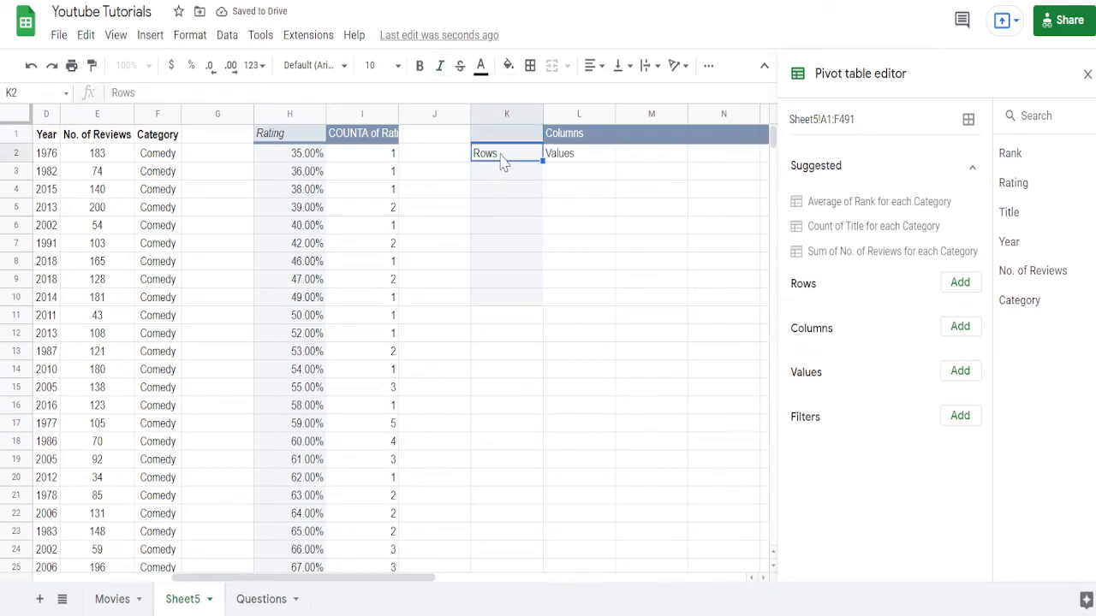
- Recheck question 4 on the Questions sheet and add Category as the row field of the pivot table at K1
key("ctrl+shift+Page_Down")
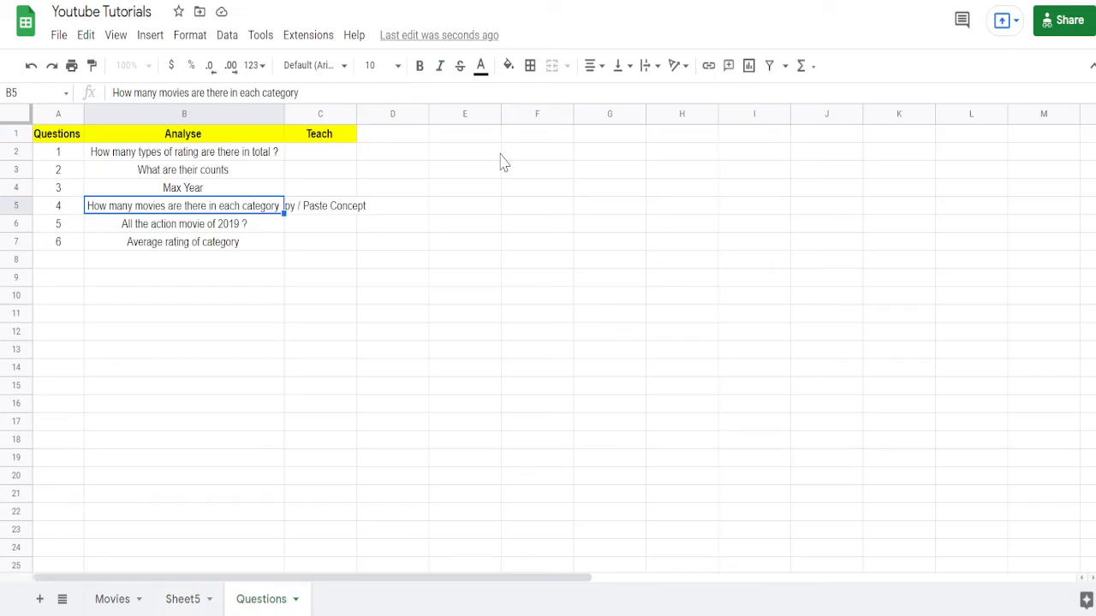
key("ctrl+shift+Page_Up")
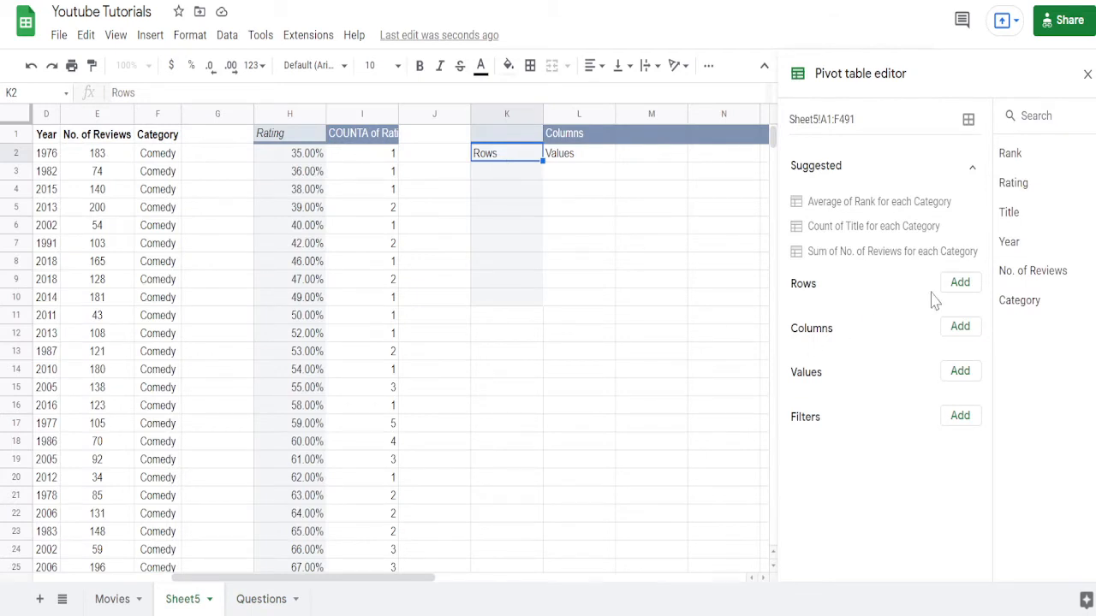
left_click(957, 286)
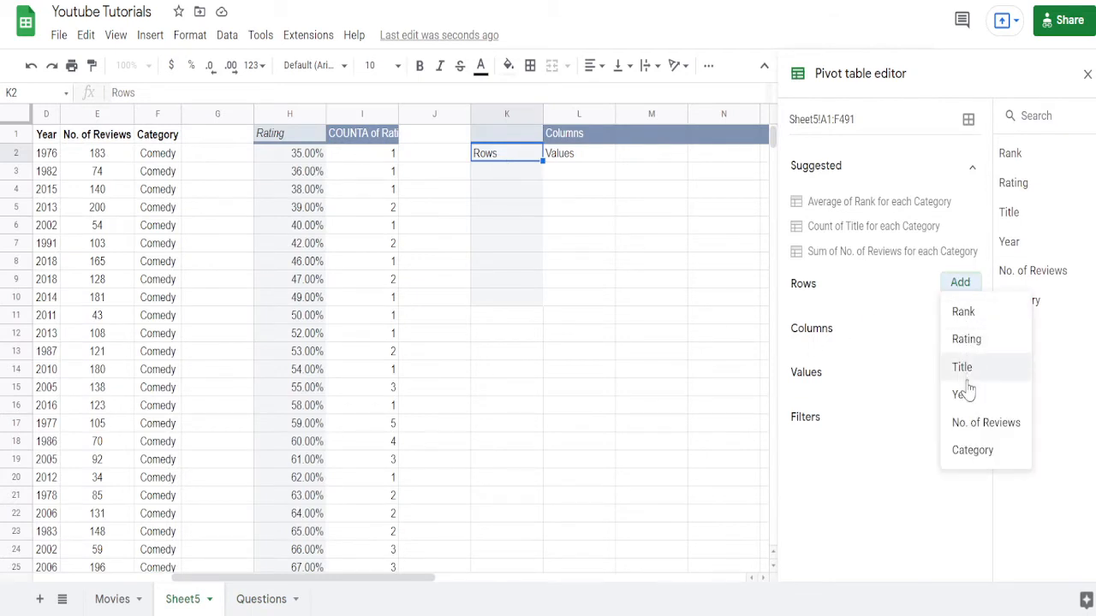
left_click(974, 450)
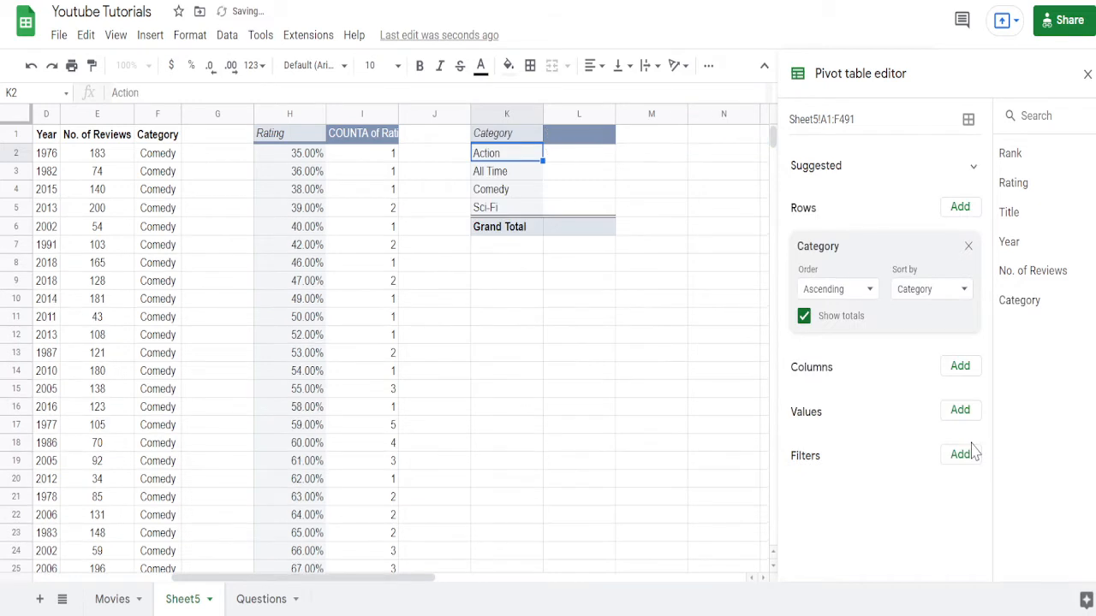
key("Down")
key("Down")
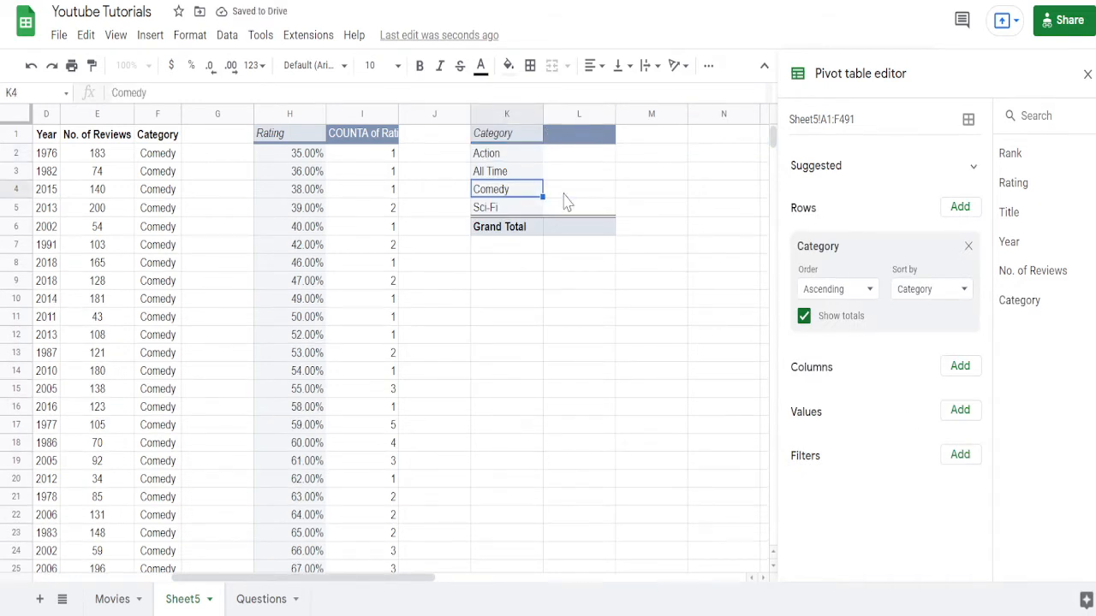
key("Up")
key("Up")
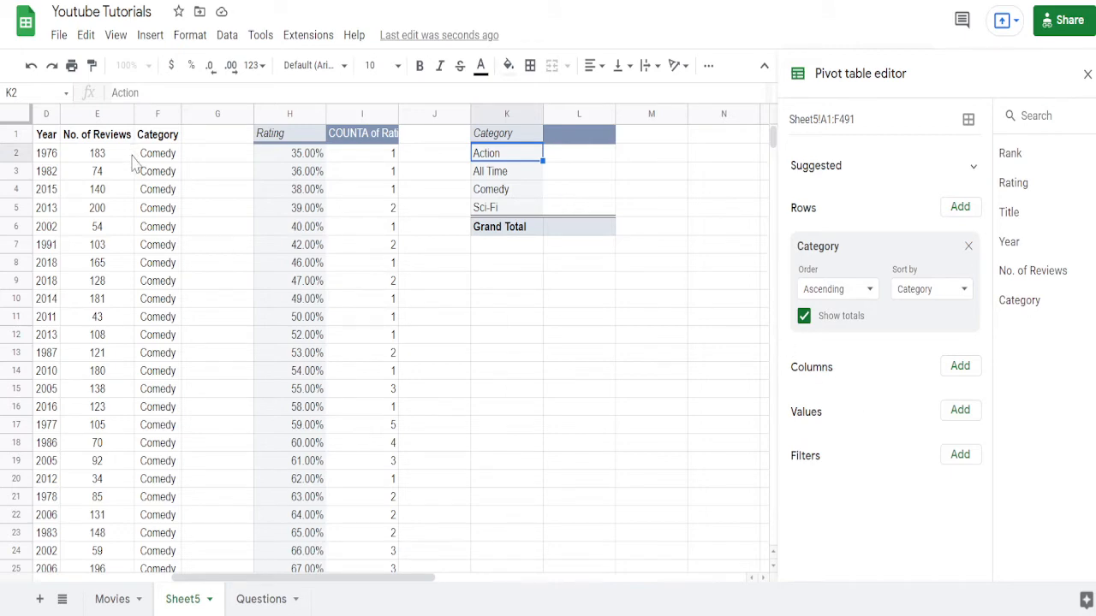
- Examine the first source movies' titles and their matching entries in the Category column
left_click(150, 176)
key("Left")
key("Left")
key("Left")
key("Left")
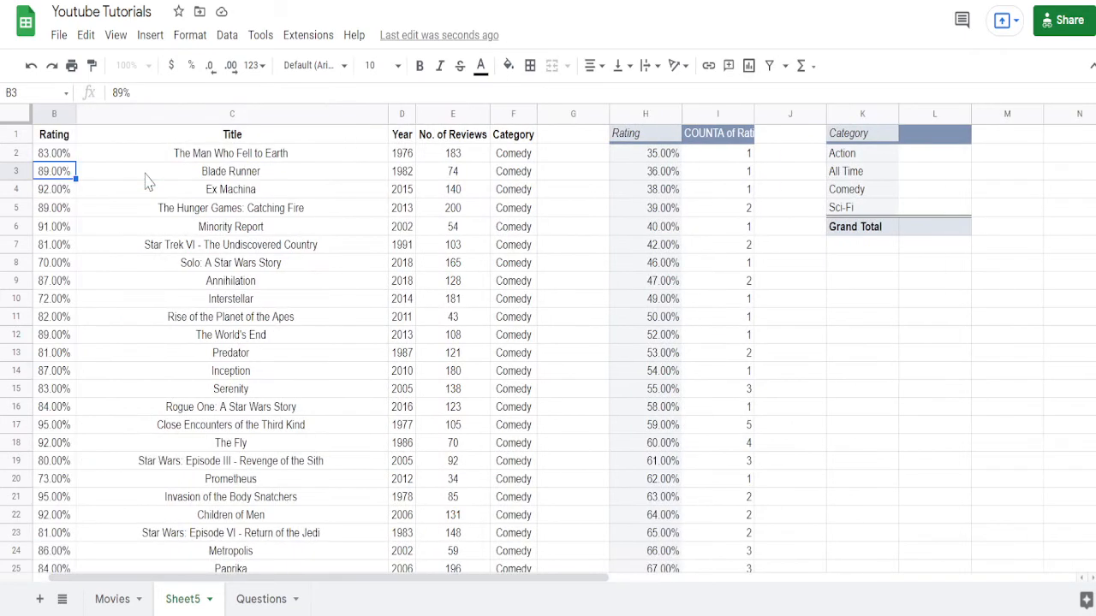
key("Right")
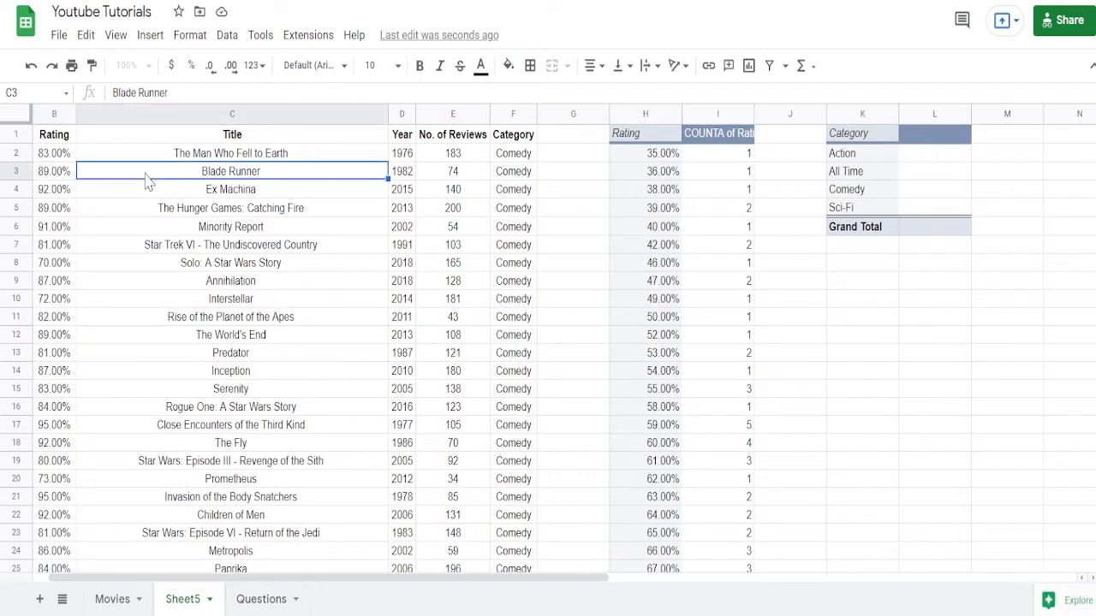
key("Down")
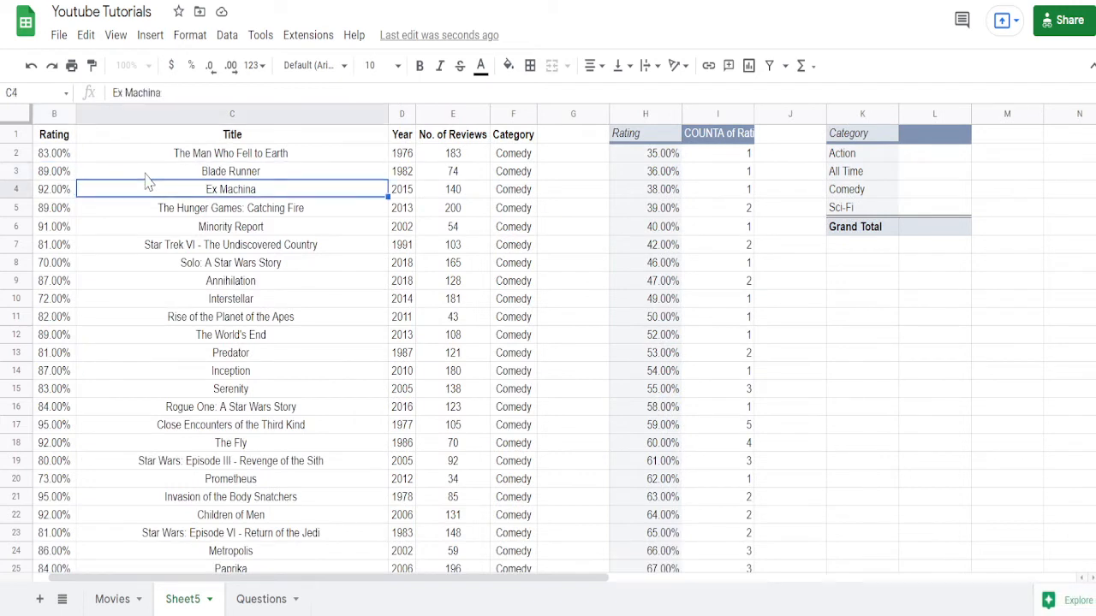
key("Down")
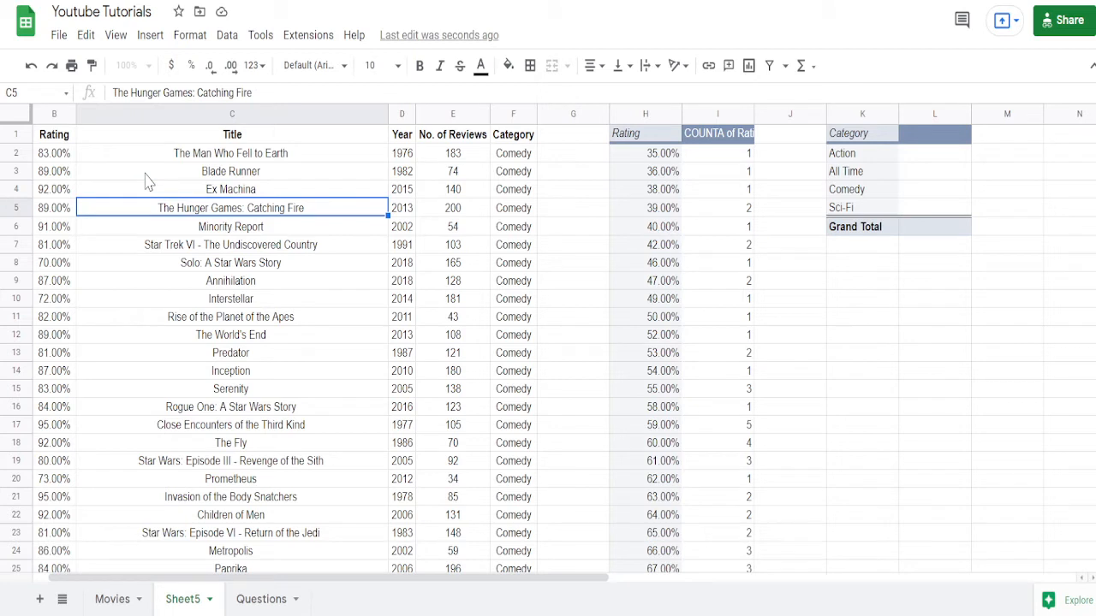
key("Right")
key("Right")
key("Right")
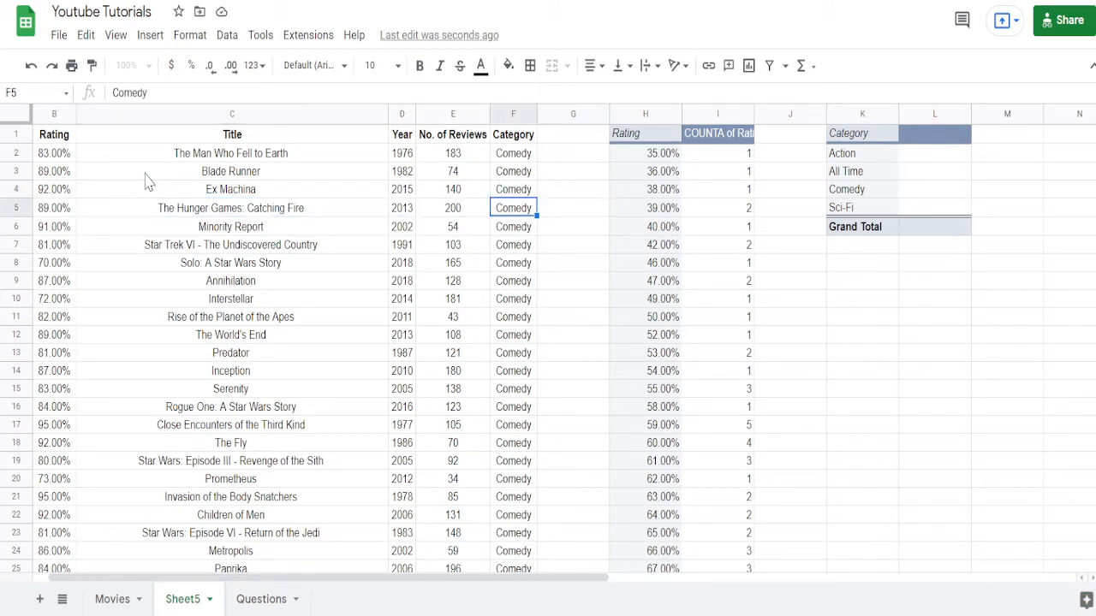
key("Up")
key("Up")
key("Up")
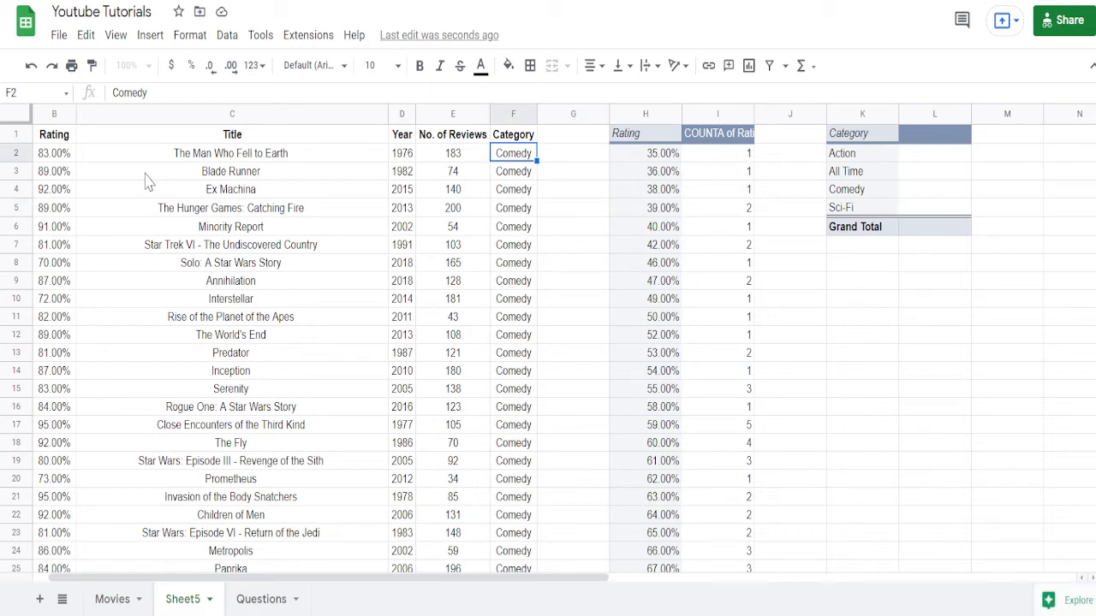
- Add Category as the value field of the category pivot table at K1
key("Right")
key("Right")
key("Right")
key("Right")
key("Right")
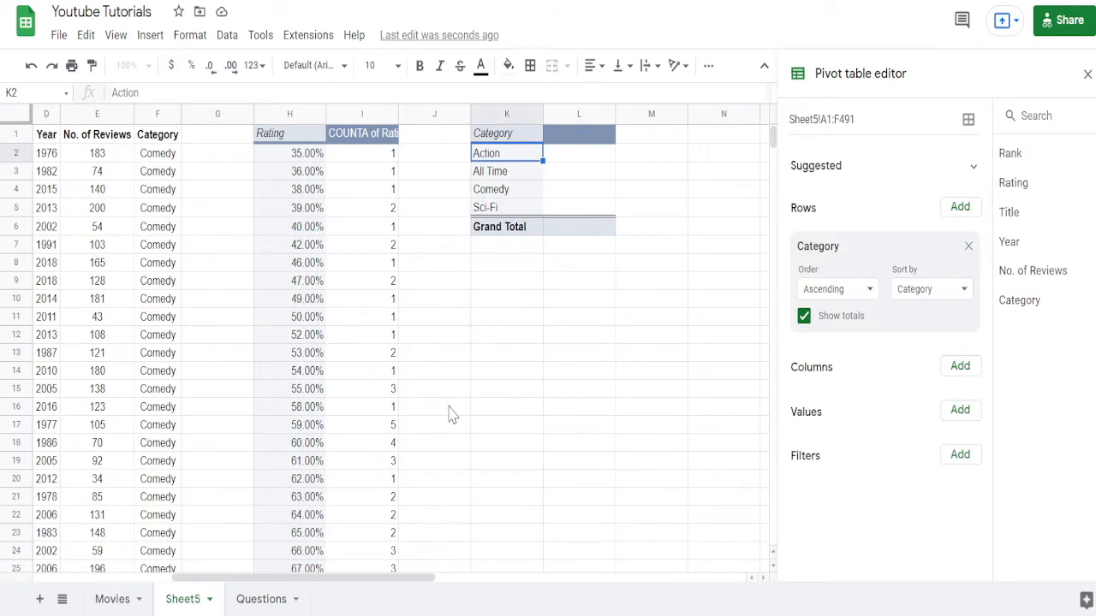
left_click(958, 415)
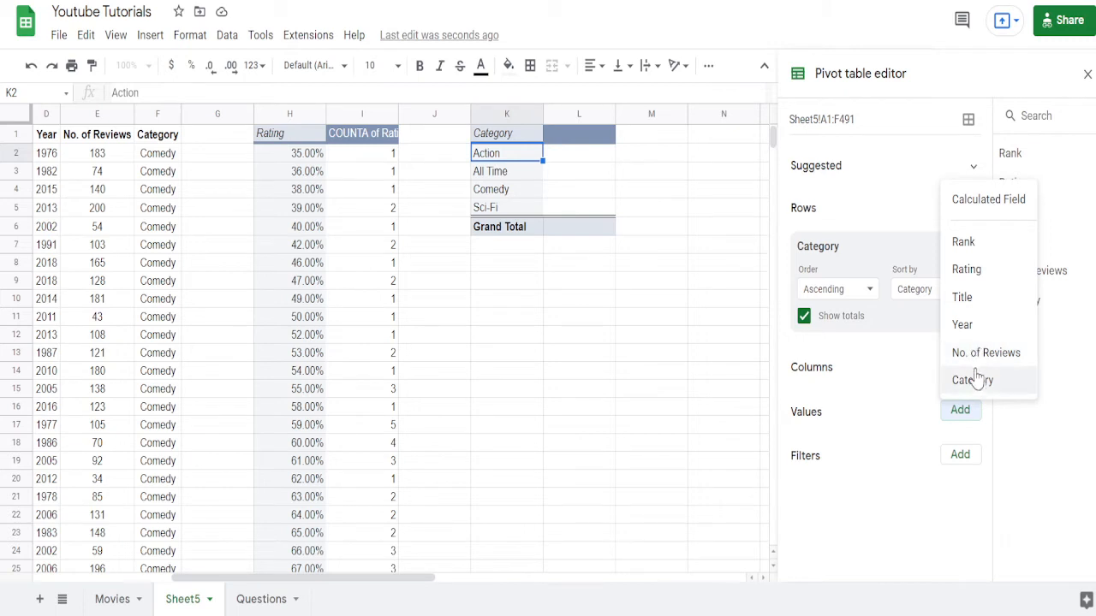
left_click(974, 379)
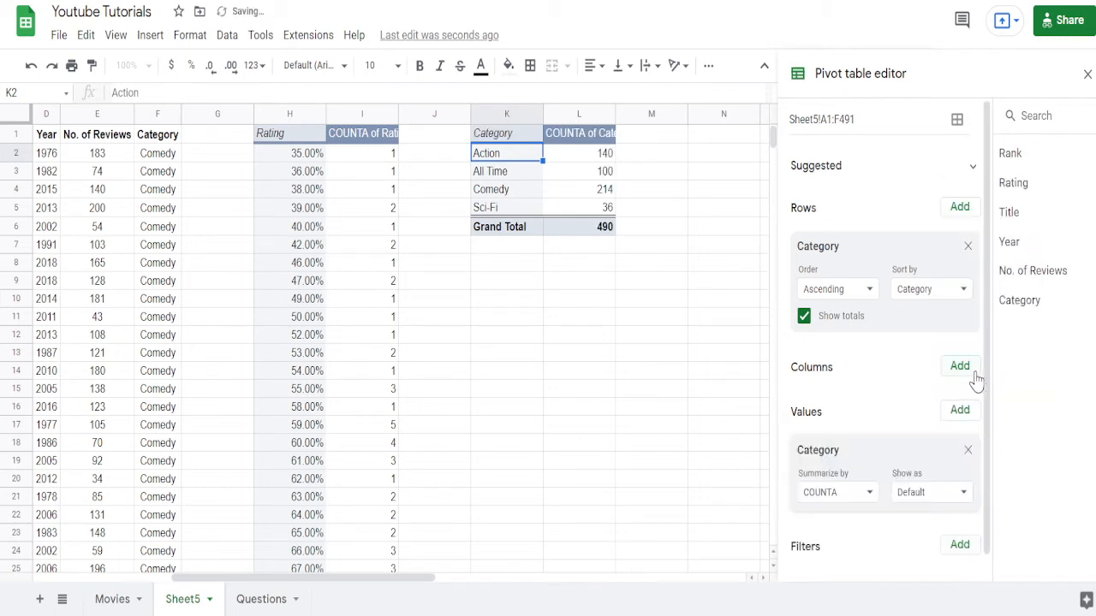
- Try summarizing the Category values by SUM and by COUNT, and switch the summary back to COUNTA
left_click(867, 496)
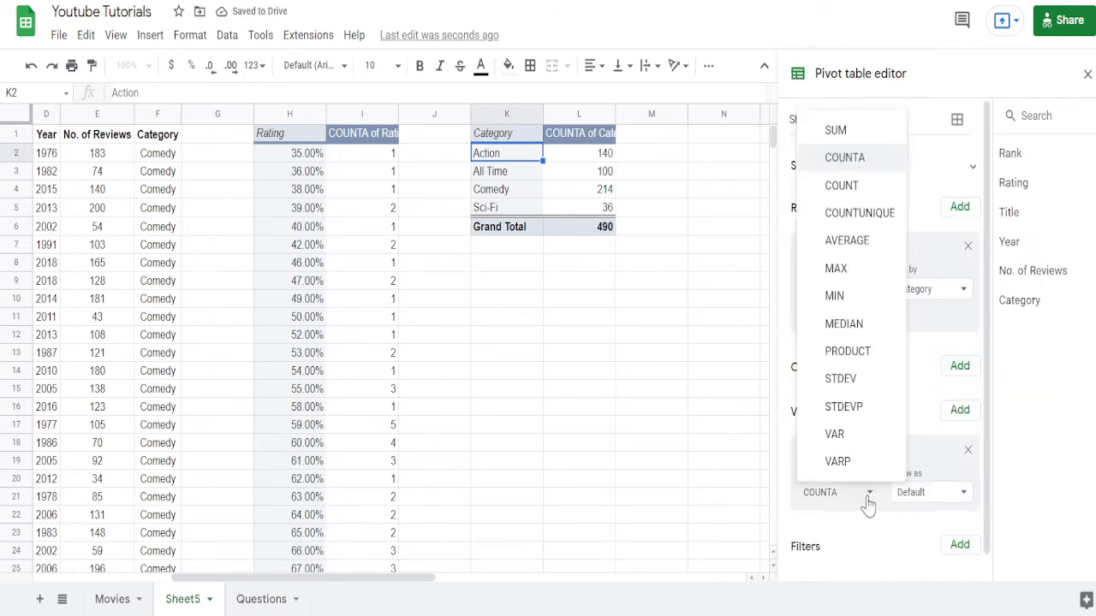
left_click(836, 131)
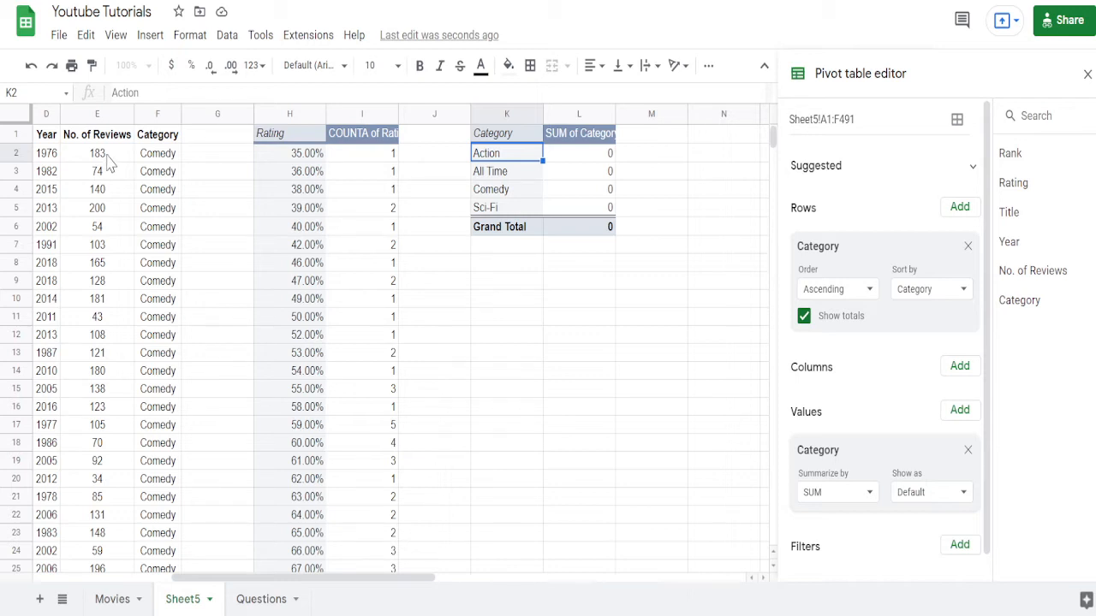
left_click(149, 163)
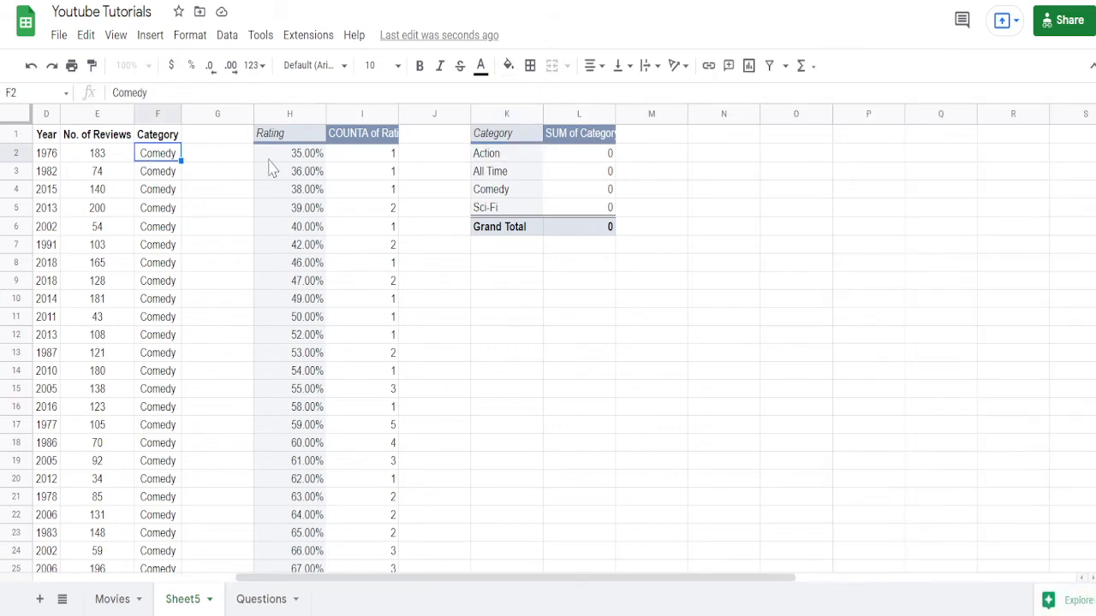
left_click(604, 157)
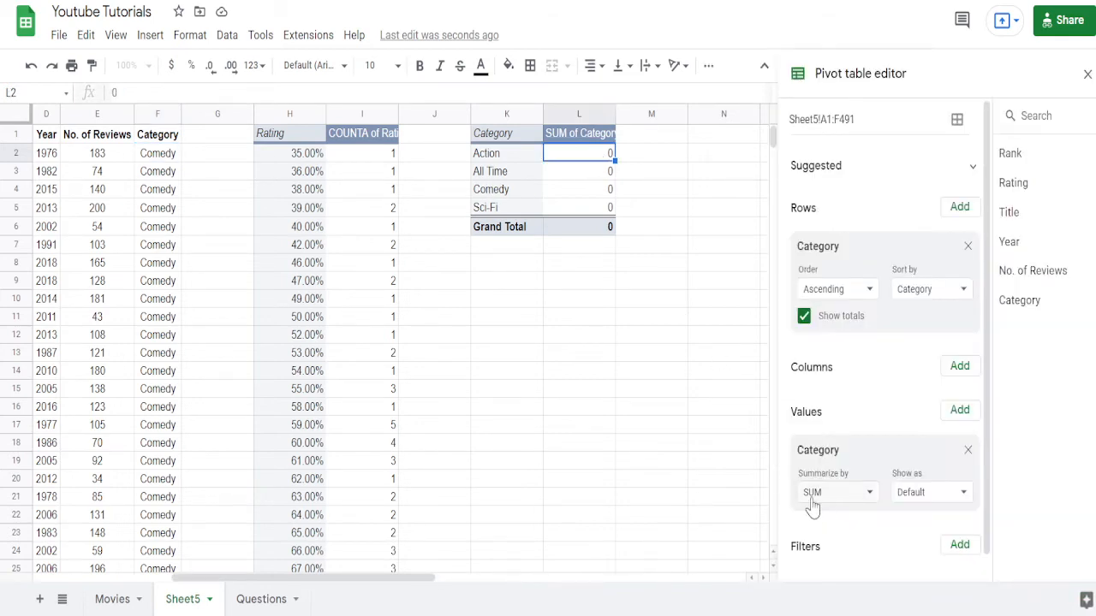
left_click(839, 503)
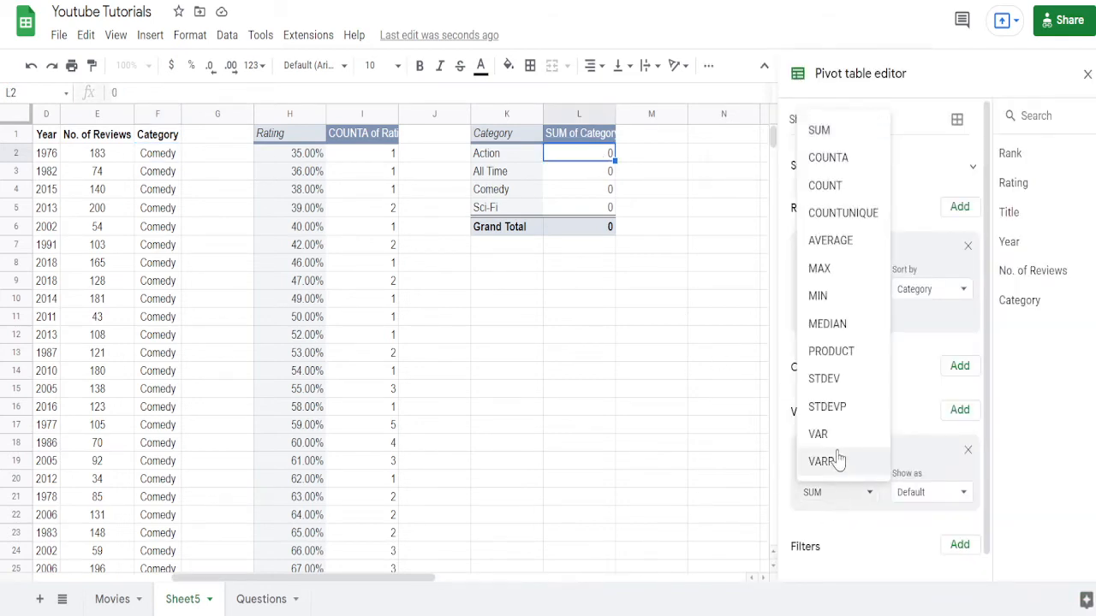
left_click(832, 186)
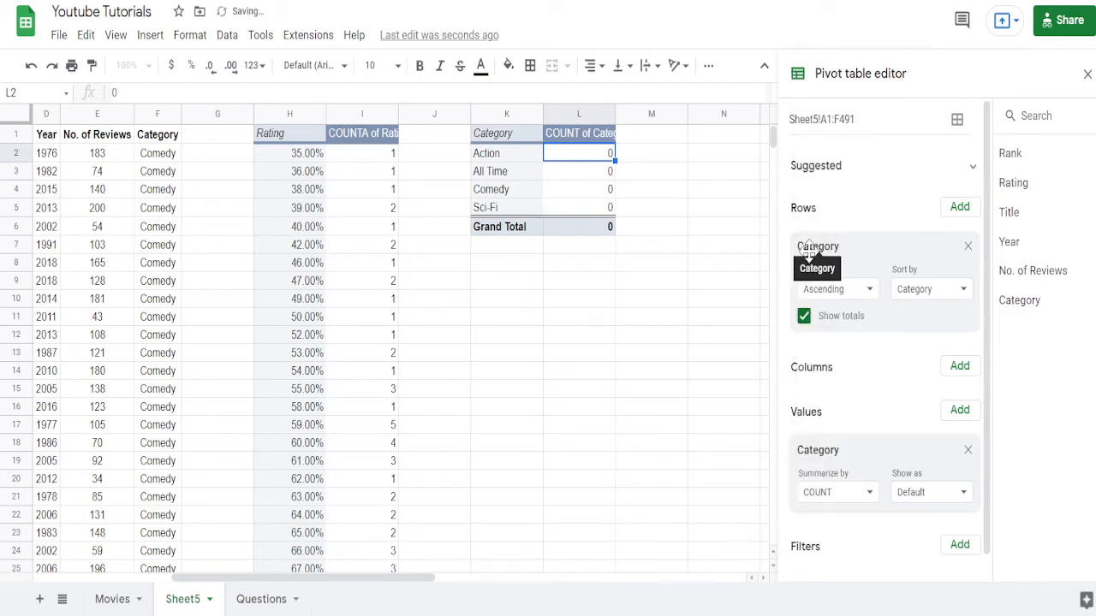
left_click(839, 494)
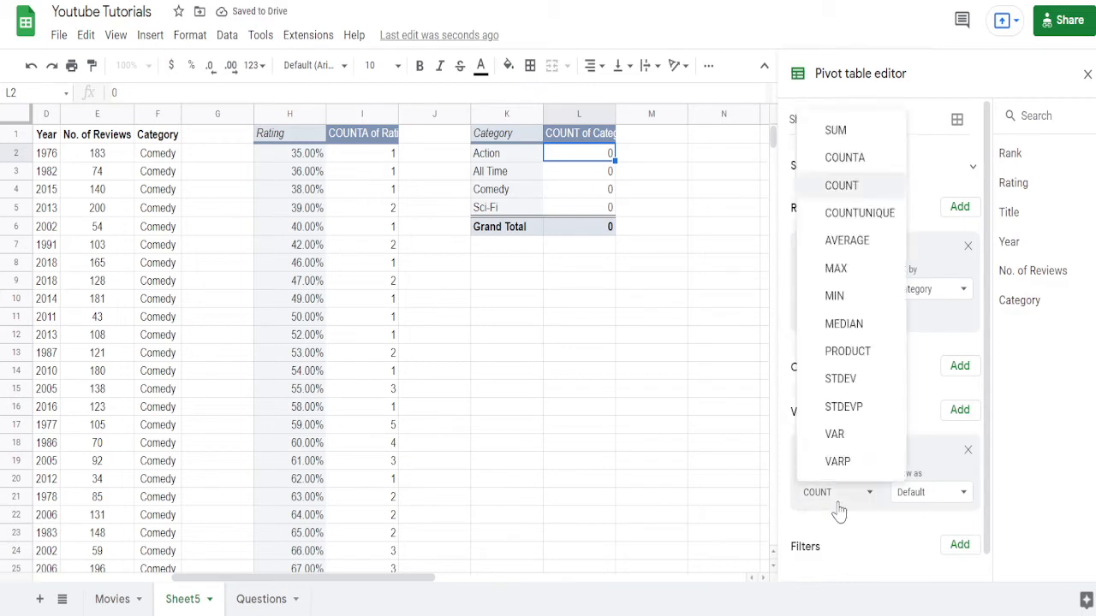
left_click(852, 160)
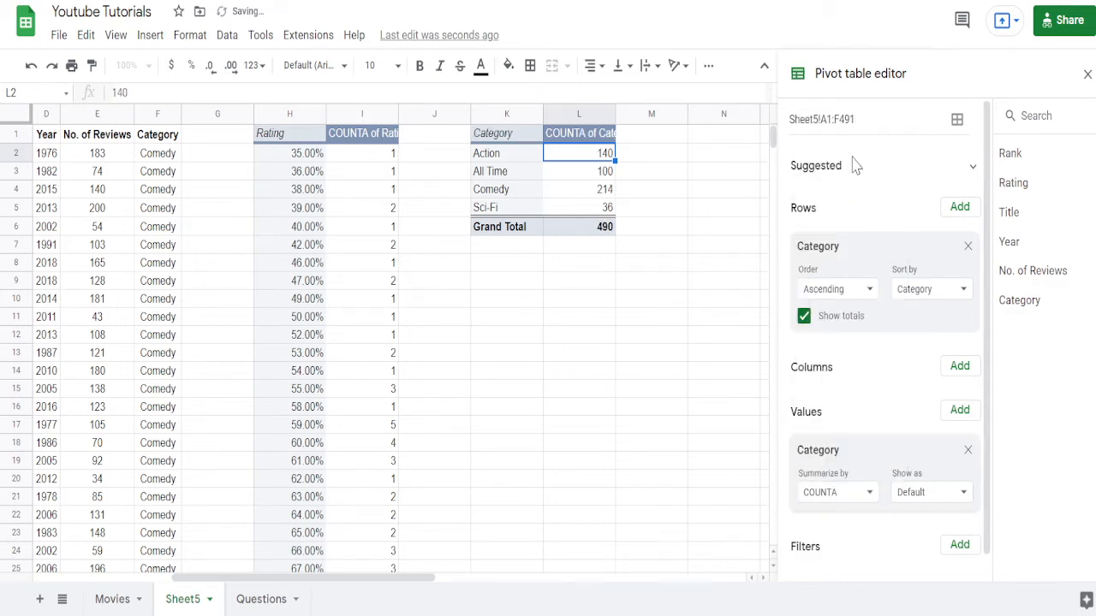
- Review the available summary functions for the Category values and the counts listed for each category
left_click(845, 505)
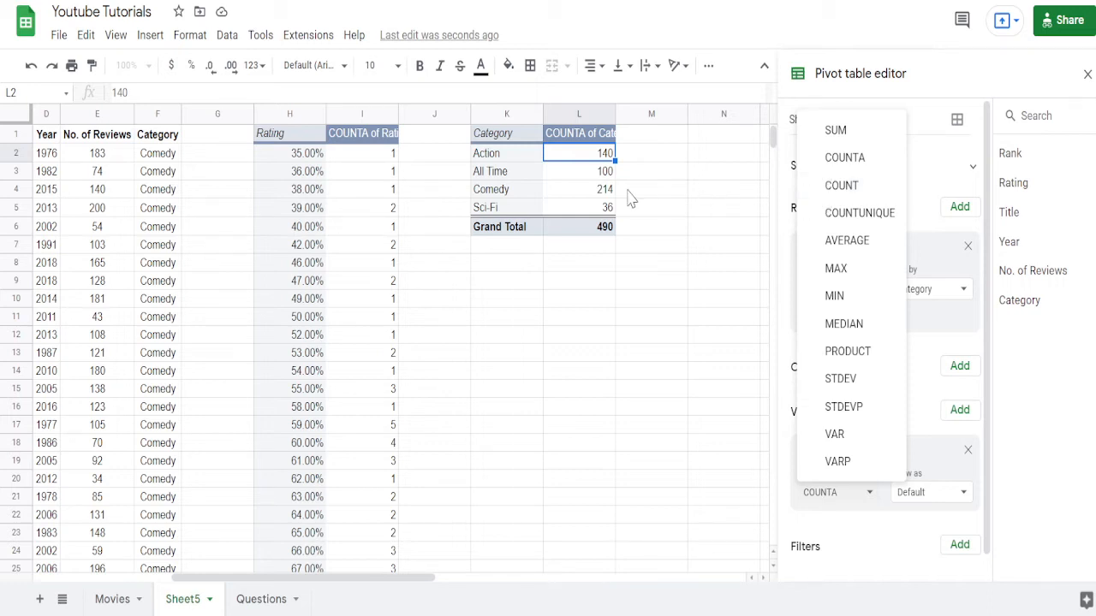
key("Escape")
key("Down")
key("Down")
key("Left")
key("Up")
key("Up")
key("Right")
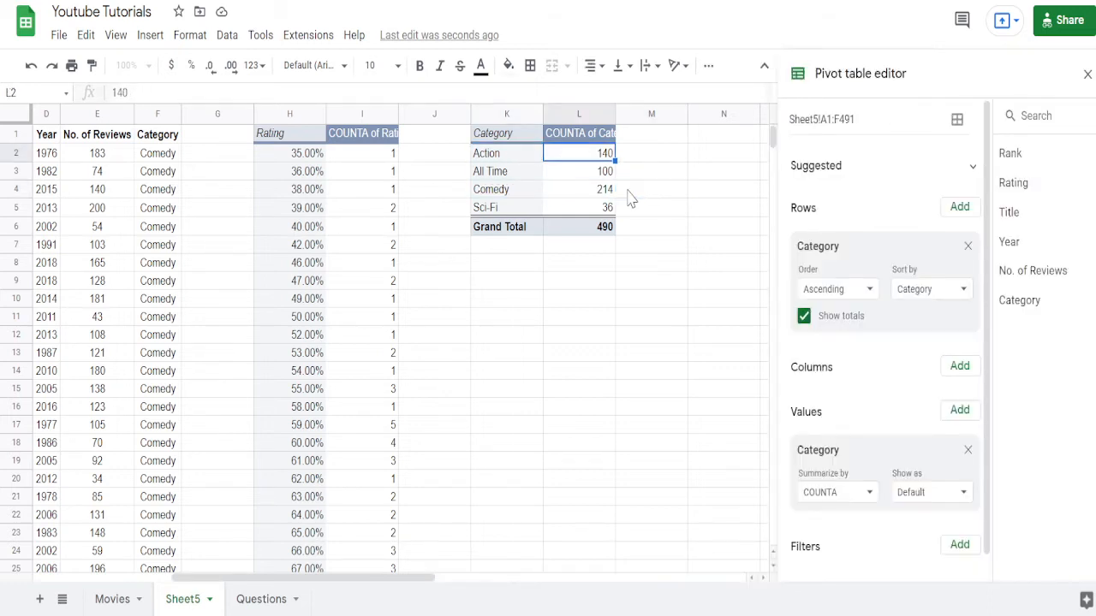
- Examine the count listed for each category on Sheet5 and read question 5 on the Questions sheet
key("Left")
key("Down")
key("Right")
key("Left")
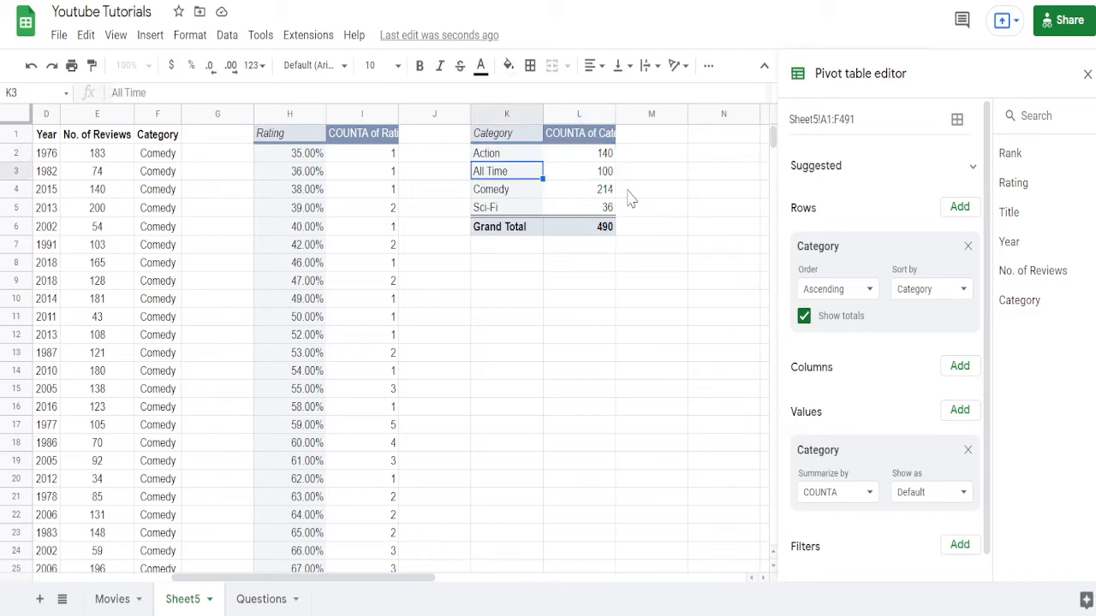
key("Down")
key("Right")
key("Left")
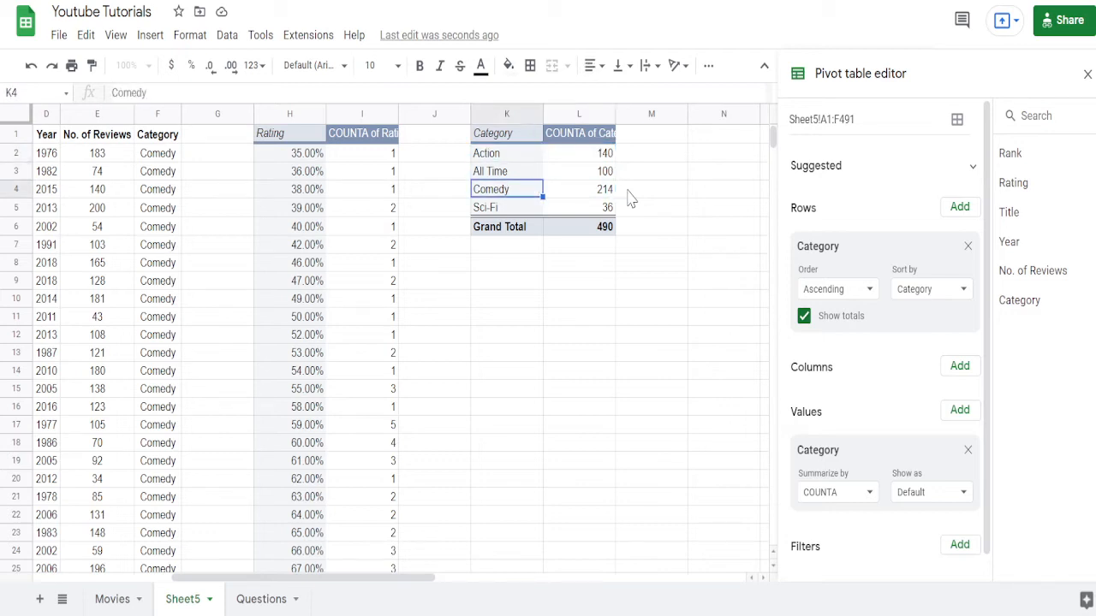
key("Down")
key("Right")
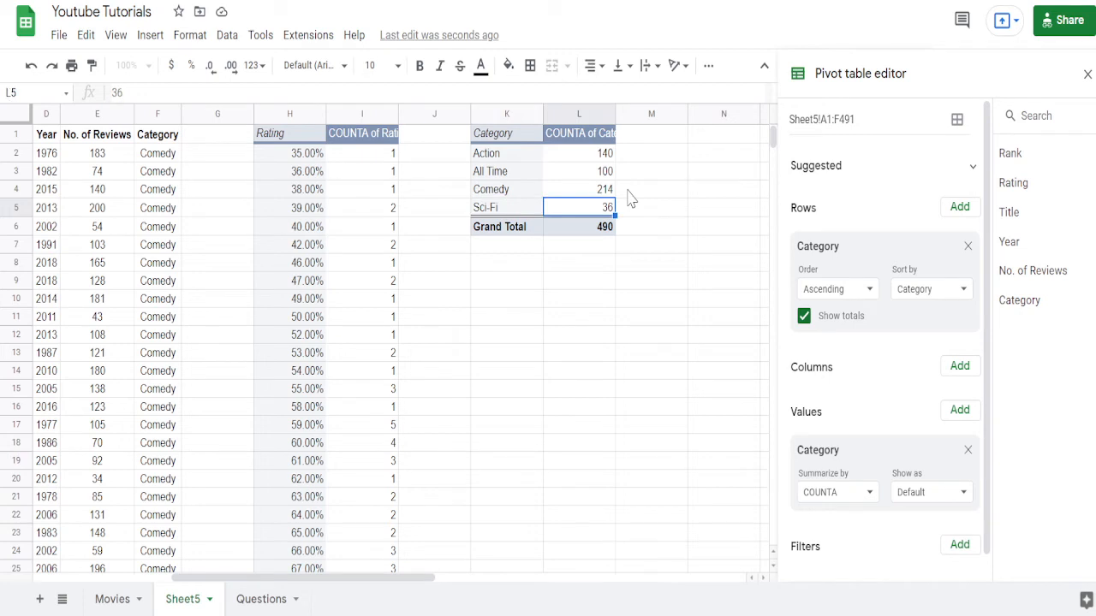
key("ctrl+shift+Page_Down")
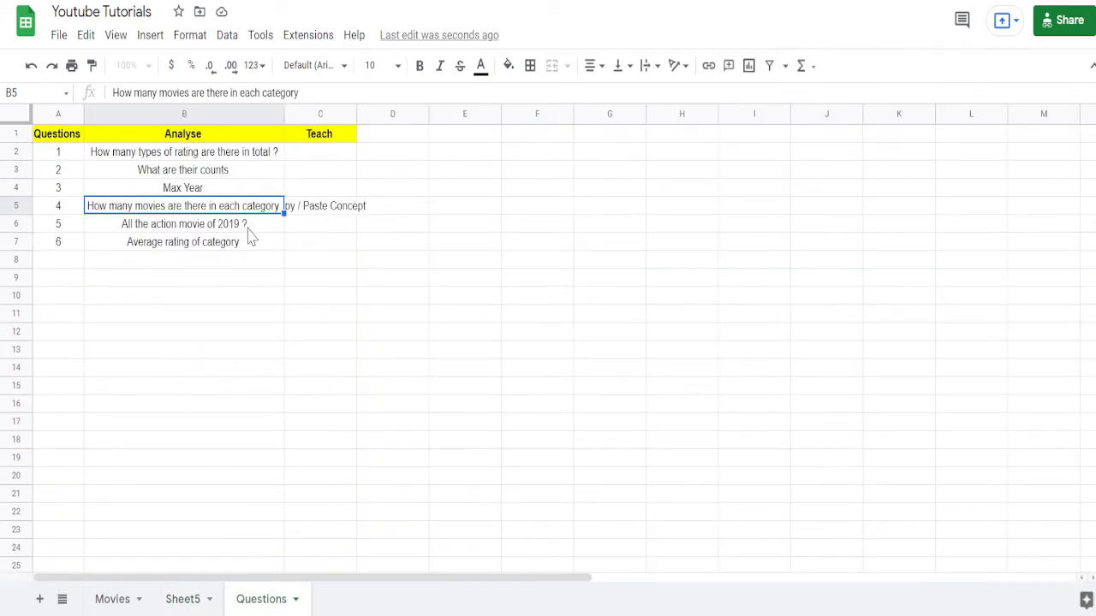
key("Down")
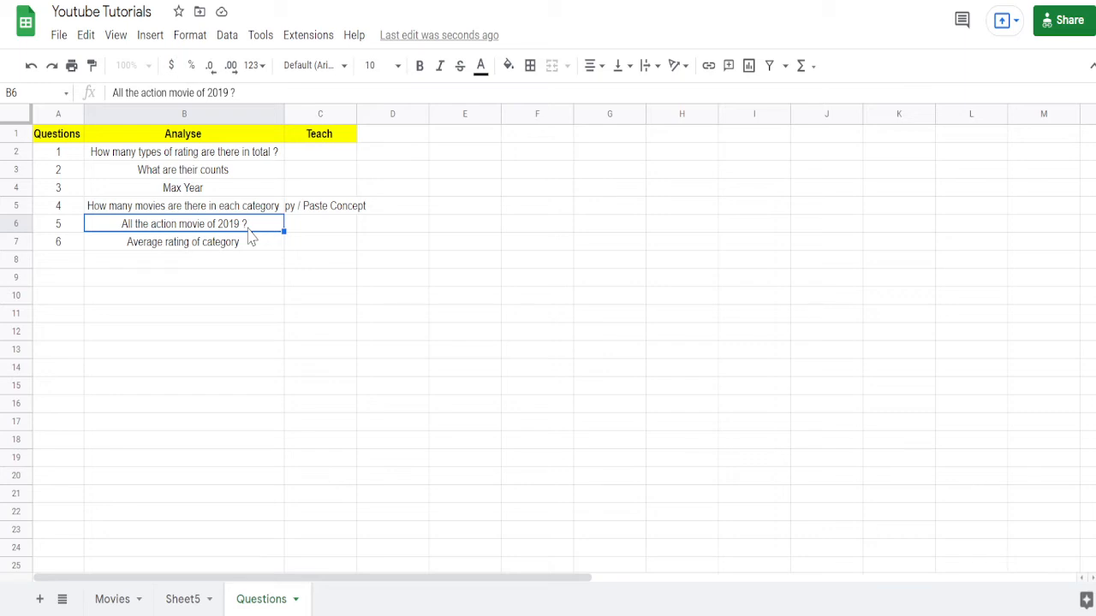
- Copy the category pivot table at K1 on Sheet5 and paste it at N1
key("ctrl+shift+Page_Up")
key("Right")
key("Left")
key("Left")
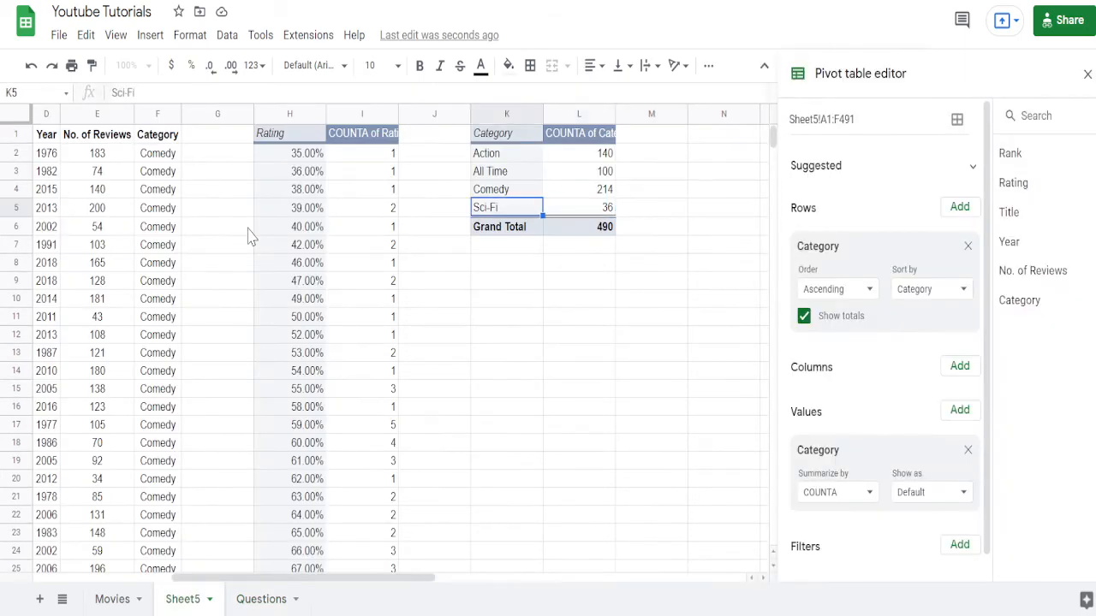
key("Left")
key("Left")
key("Left")
key("Right")
key("Right")
key("Right")
key("Up")
key("Up")
key("Up")
key("Up")
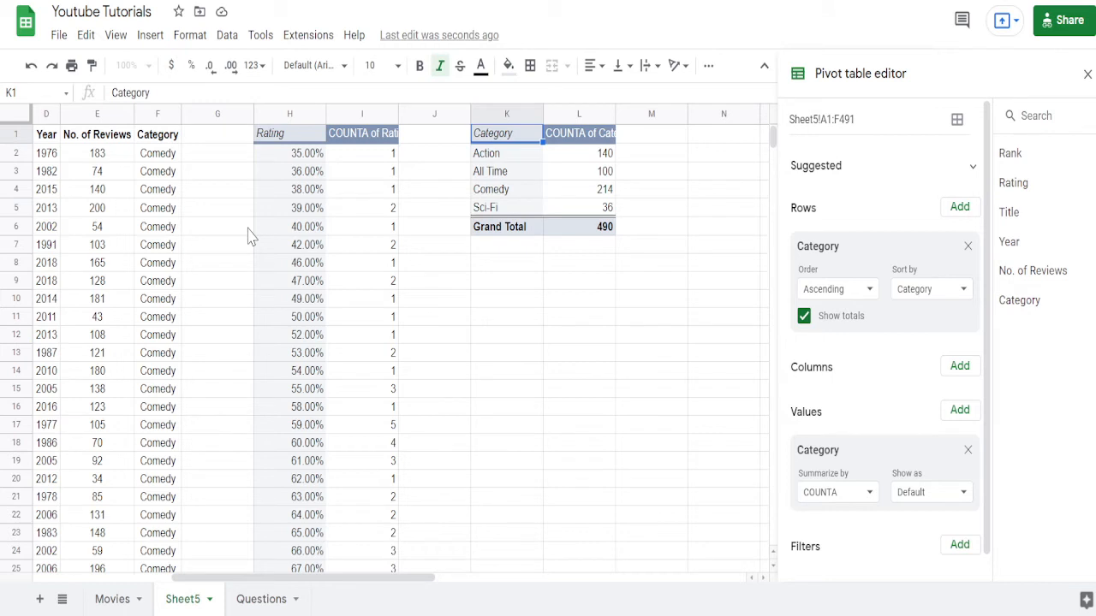
key("Right")
key("Right")
key("Right")
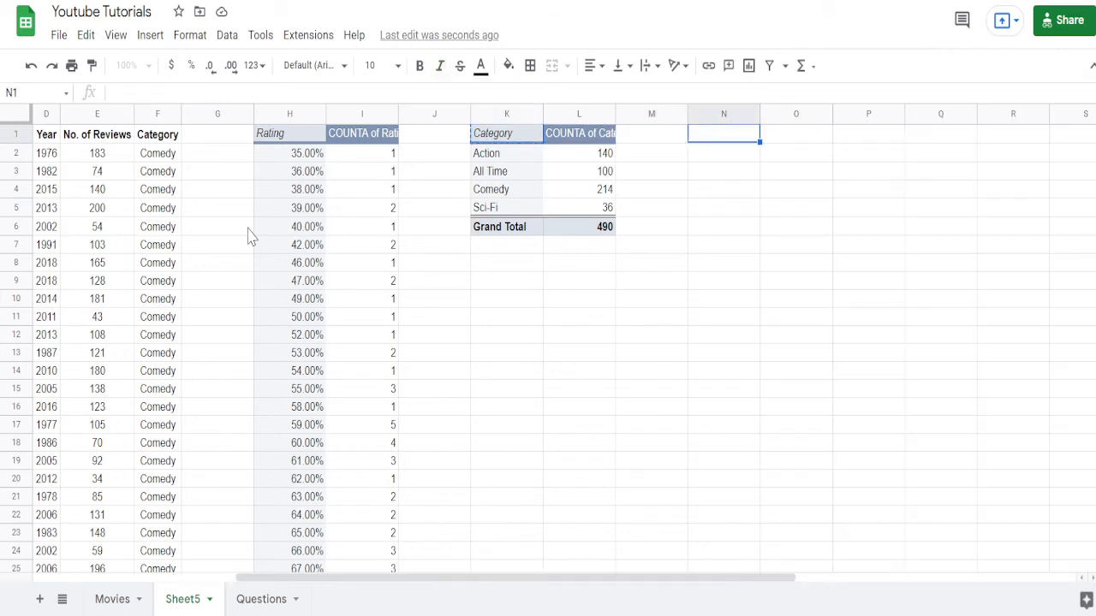
key("ctrl+v")
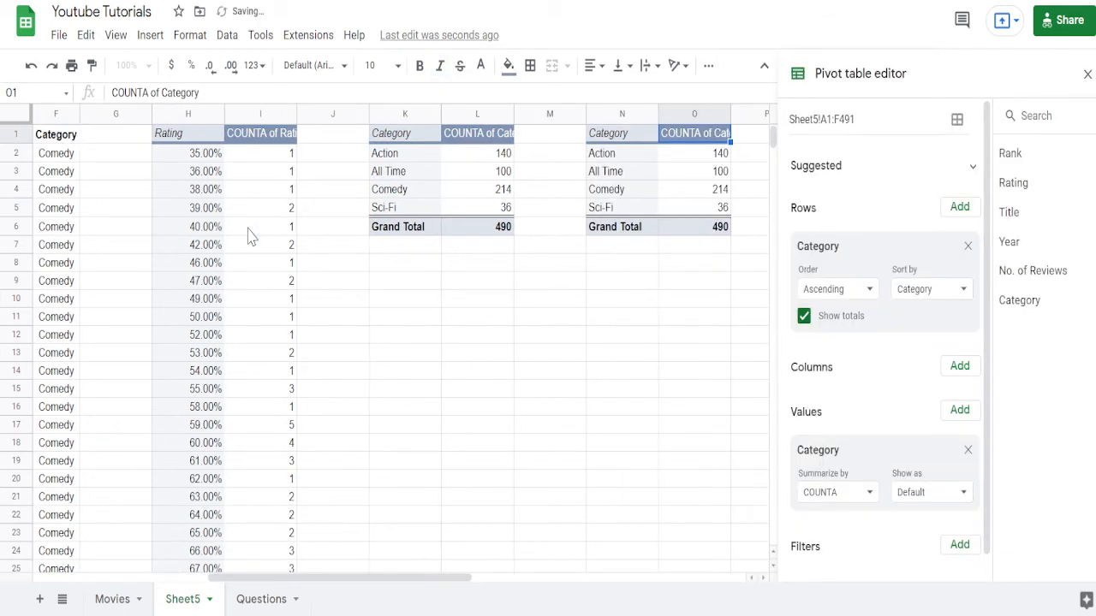
- Remove the Category row and value fields from the pivot table at N1 and add Year as its row field
left_click(970, 248)
left_click(968, 335)
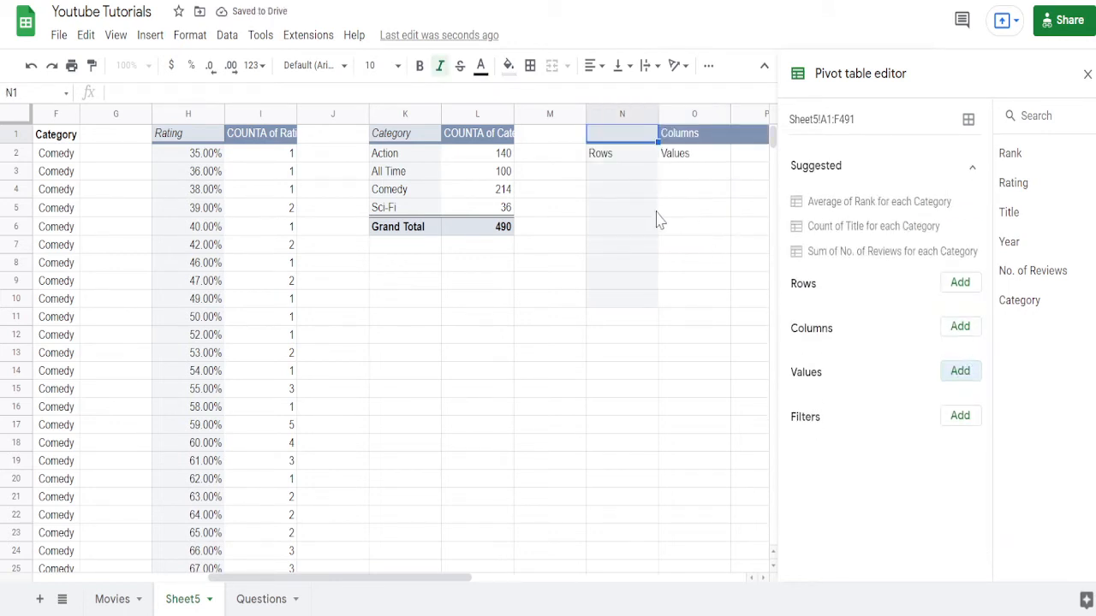
left_click(681, 211)
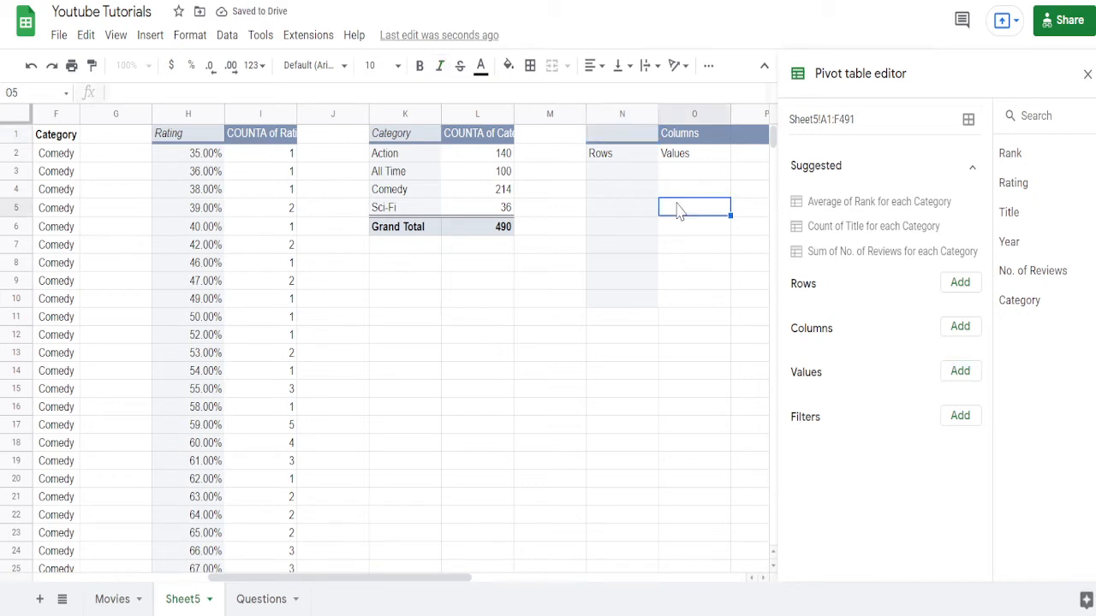
left_click(683, 256)
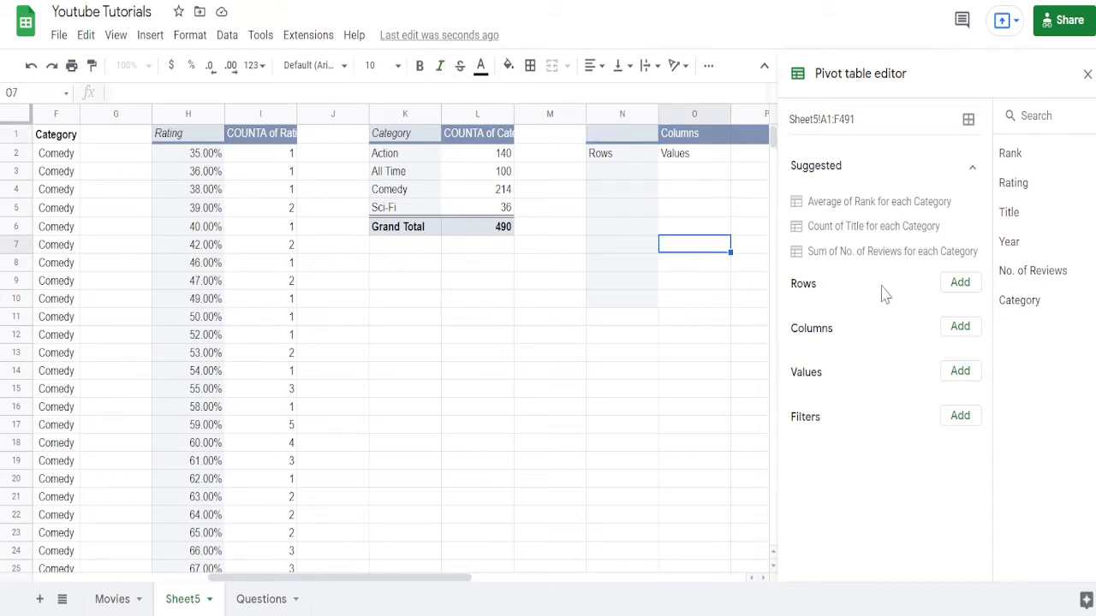
left_click(959, 285)
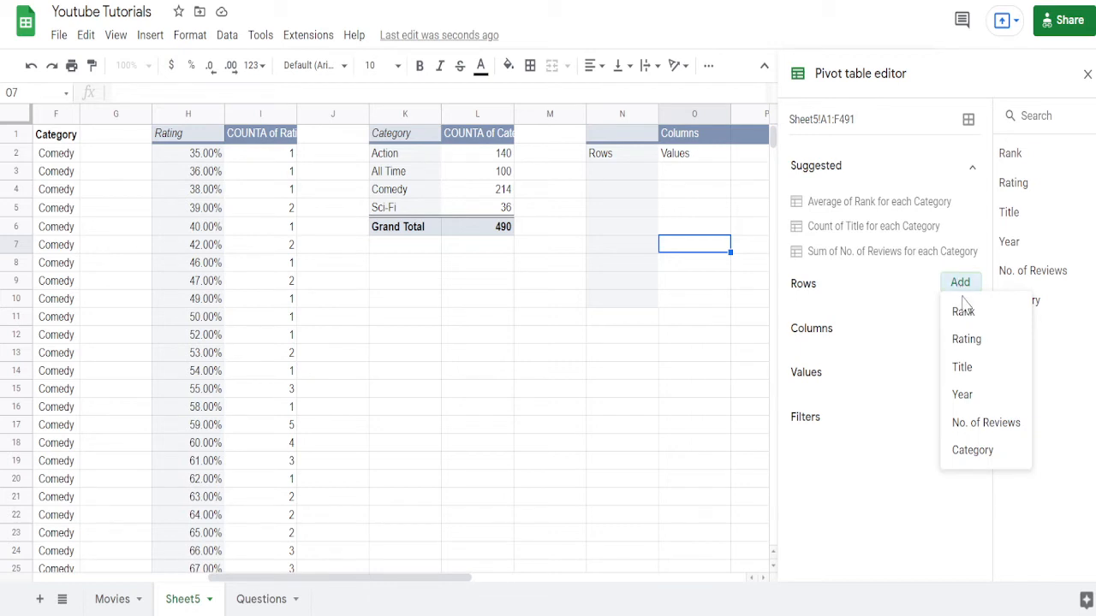
left_click(965, 396)
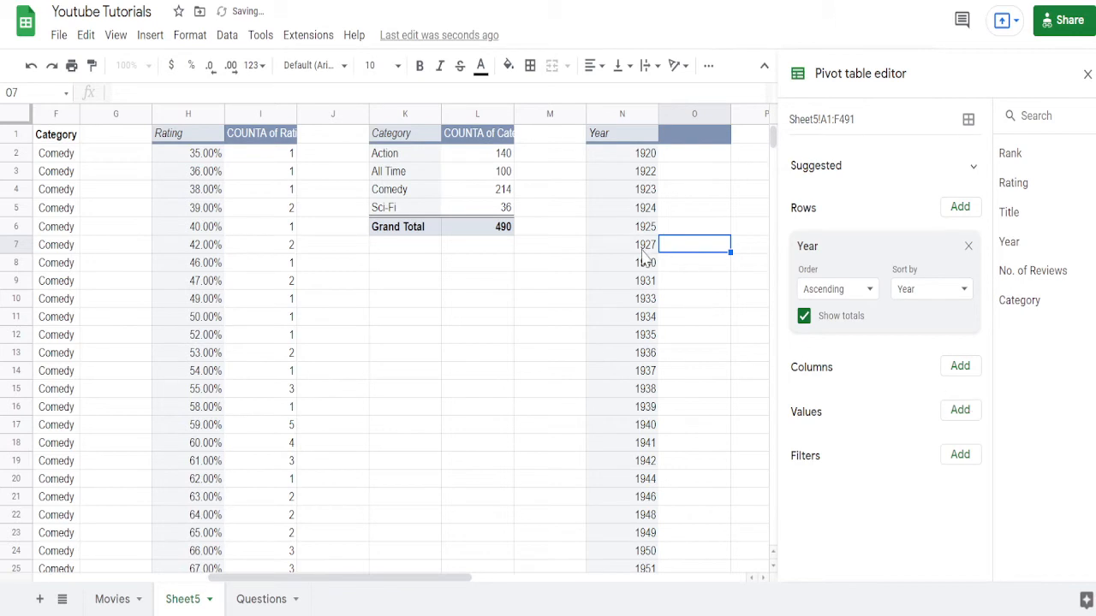
- Check the years listed in the pivot table at N1 and add Year as its filter field
key("Left")
key("ctrl+Up")
key("ctrl+Down")
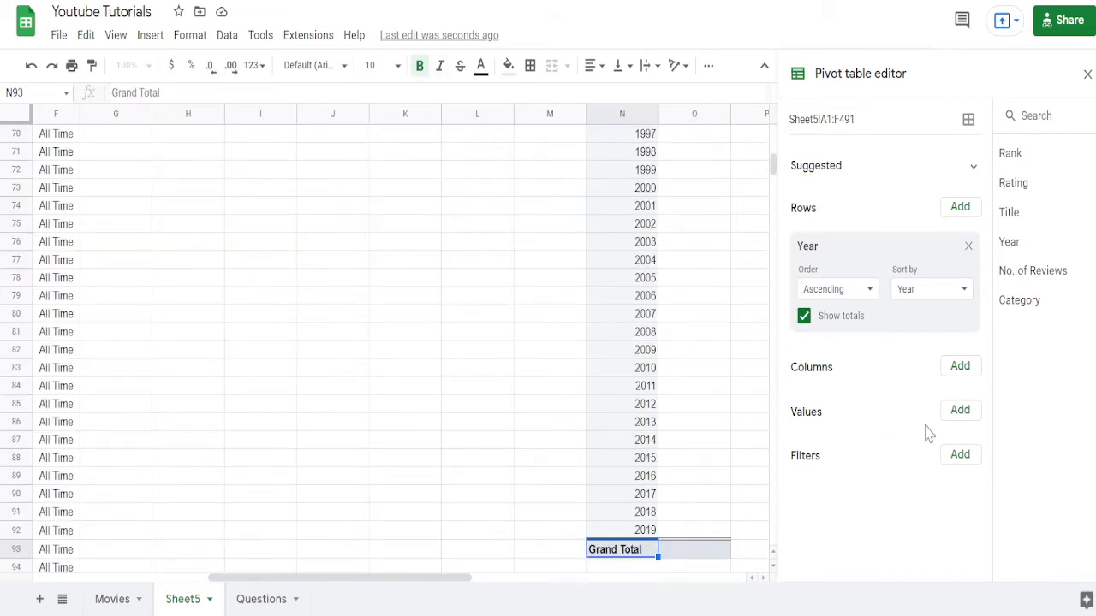
left_click(959, 455)
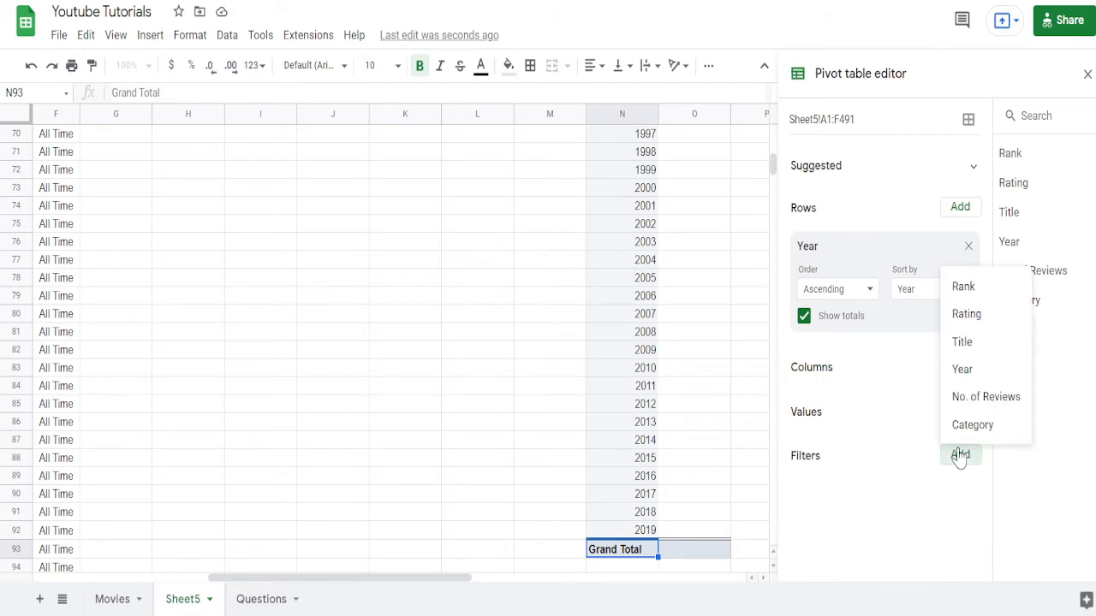
left_click(968, 377)
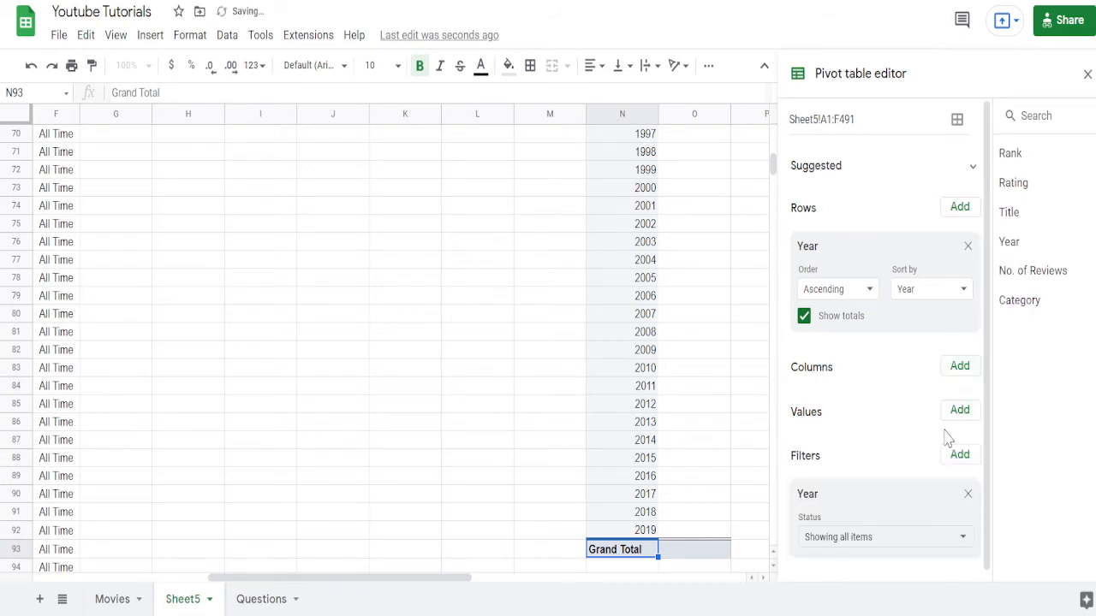
- Limit the Year filter of the pivot table at N1 to the single value 2019
scroll(944, 440, "down", 1)
left_click(937, 533)
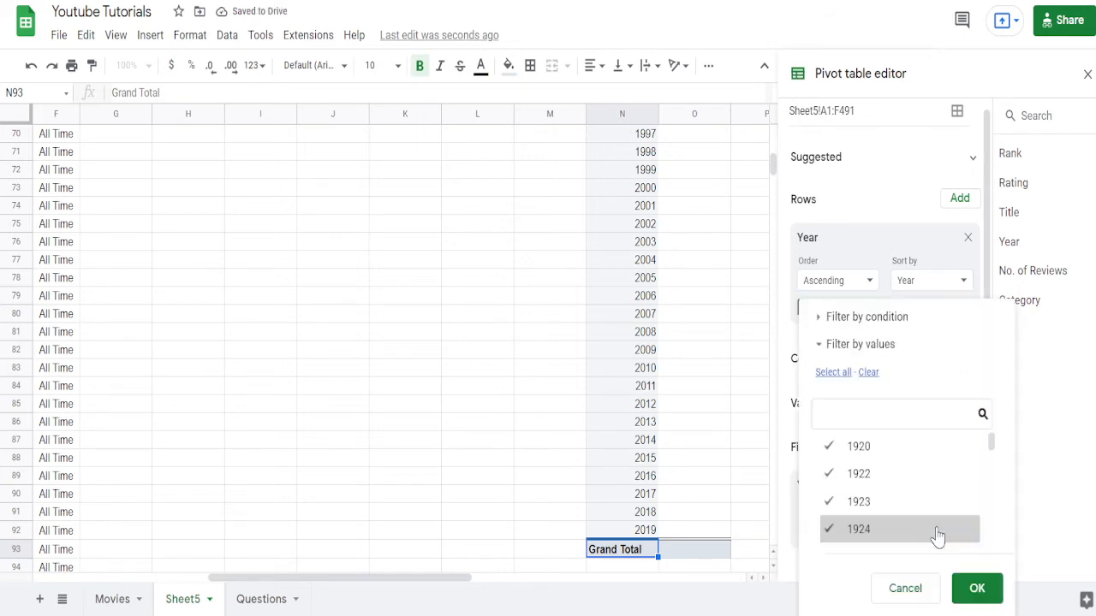
left_click(870, 373)
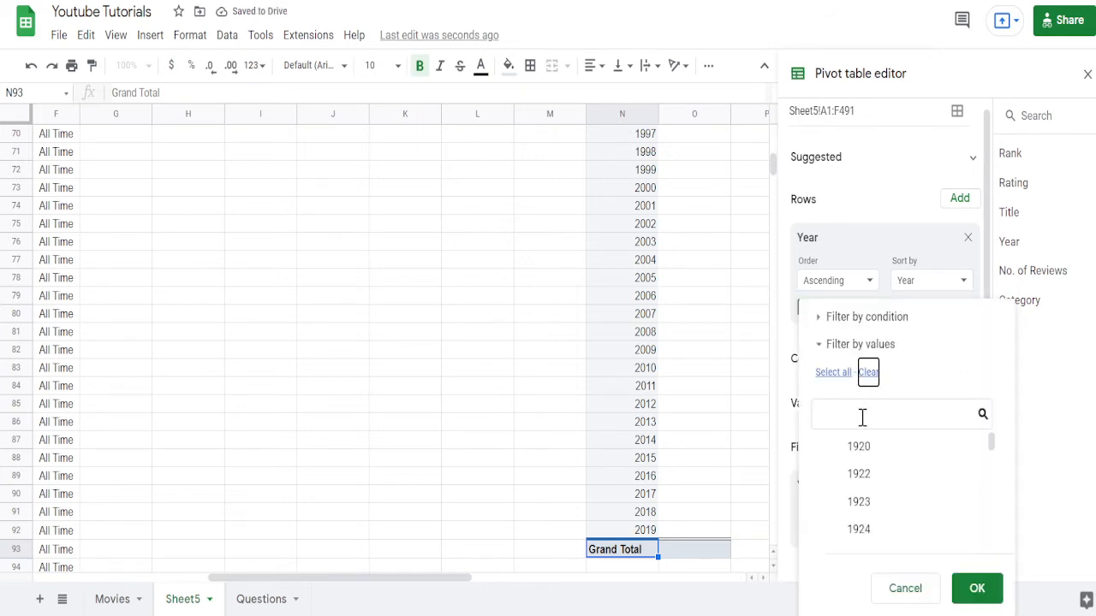
left_click(863, 415)
type("2019")
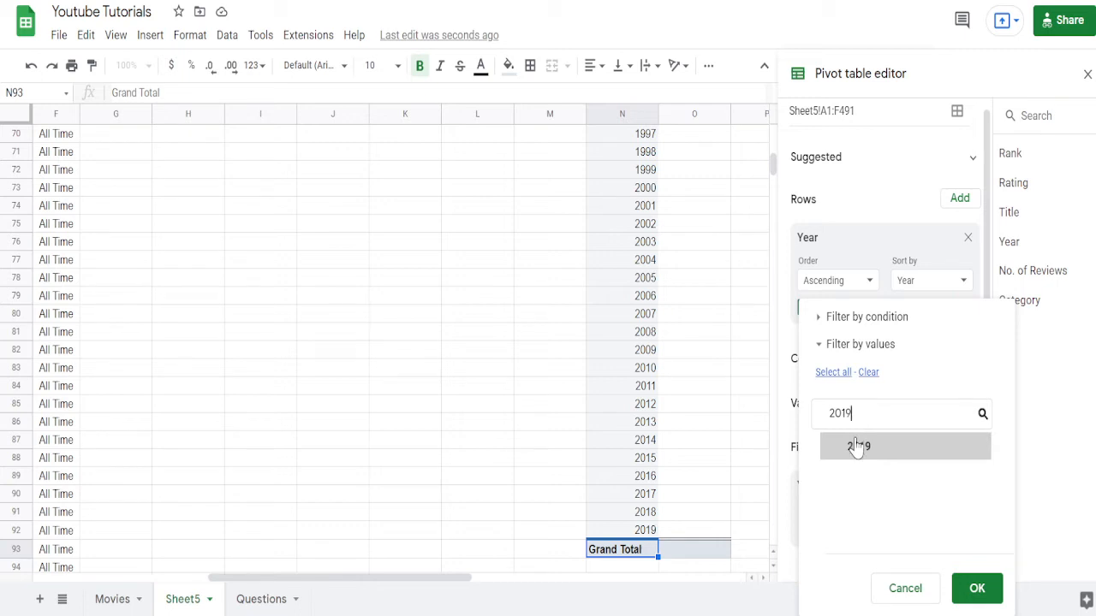
left_click(856, 446)
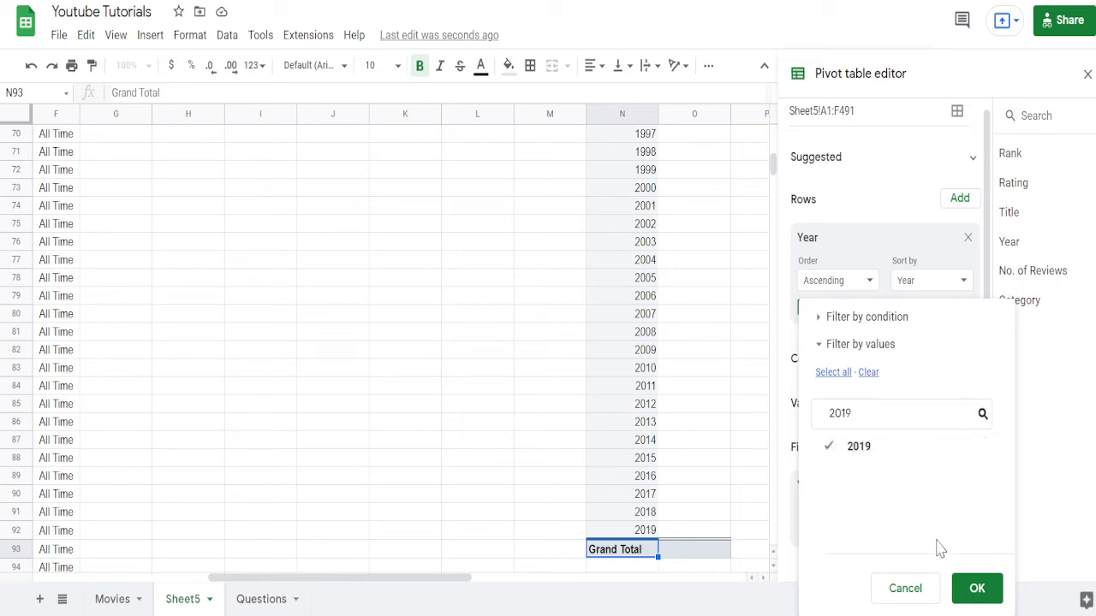
left_click(974, 590)
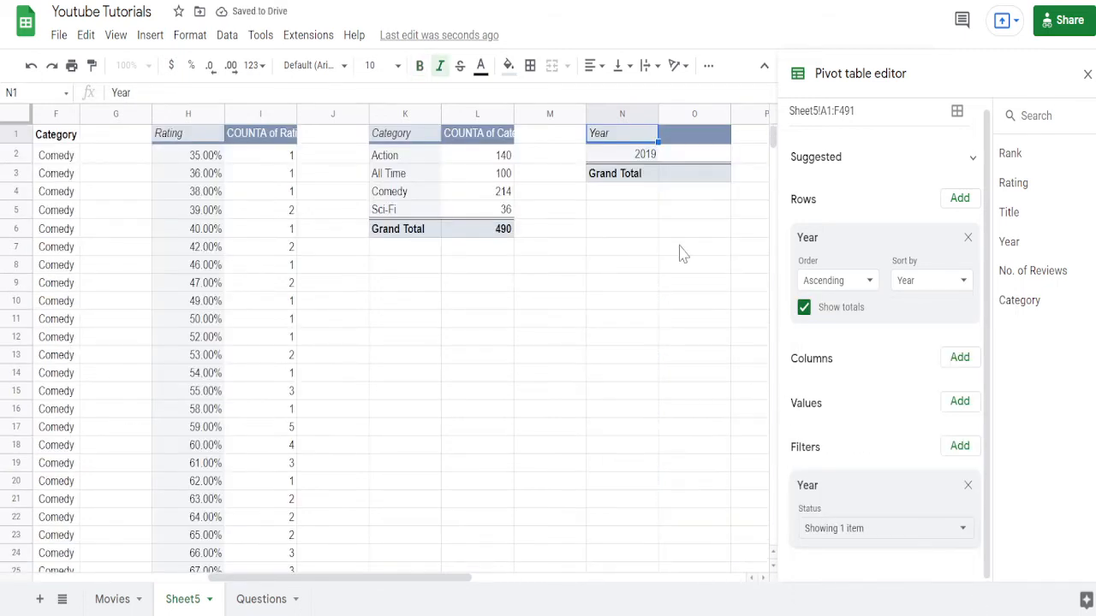
- Compare question 5 on the Questions sheet with the source column headings on Sheet5, from Title to Category
key("alt+Down")
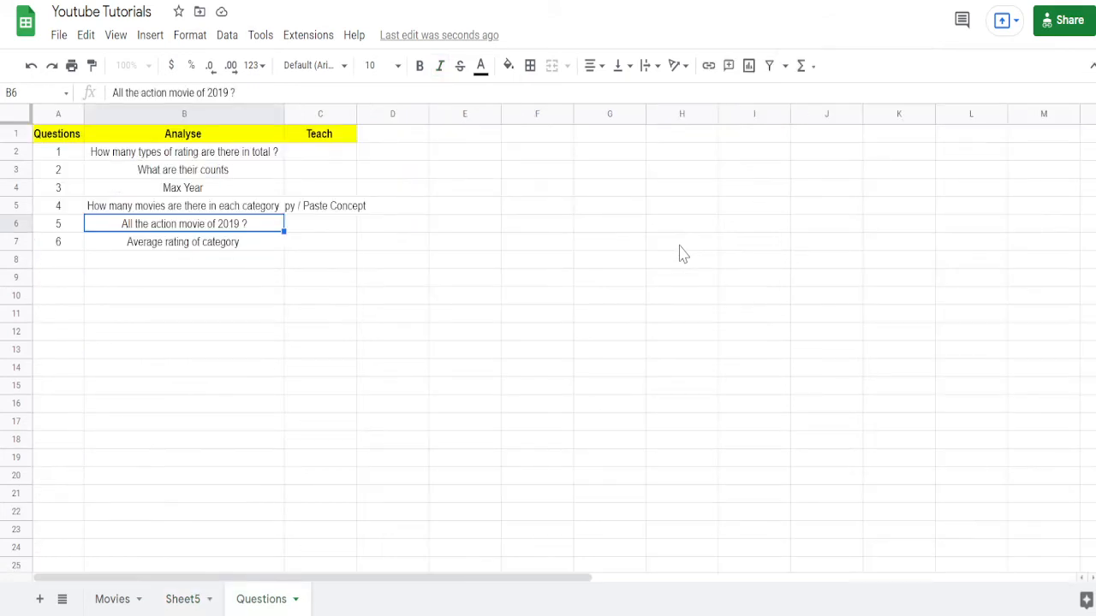
key("alt+Up")
key("Left")
key("Left")
key("Left")
key("Left")
key("Left")
key("Left")
key("Left")
key("Left")
key("Left")
key("Left")
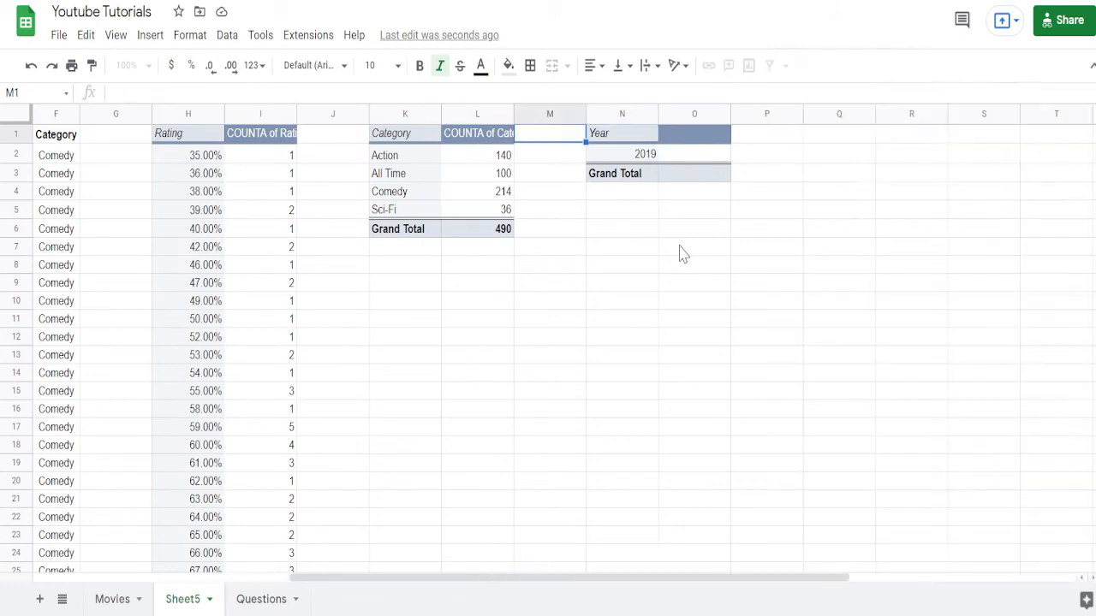
key("Left")
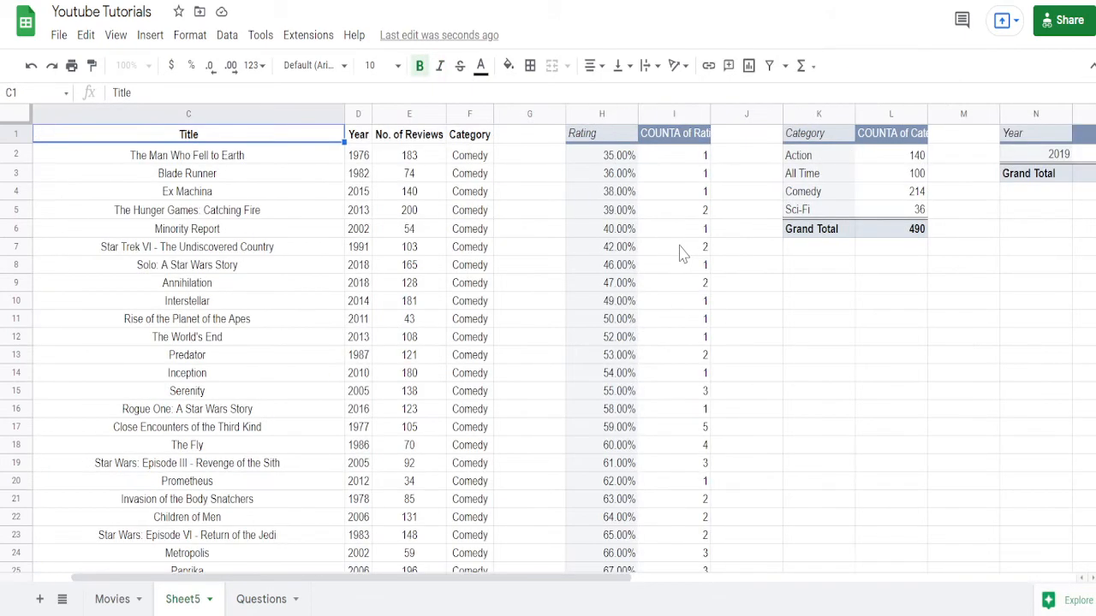
key("Right")
key("Right")
key("Right")
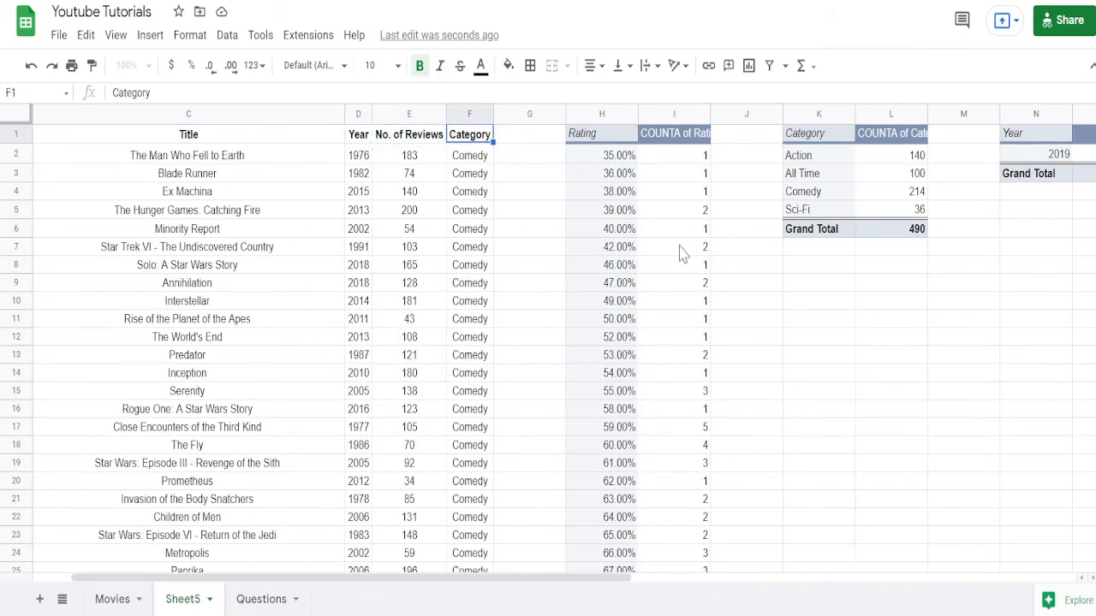
key("alt+Down")
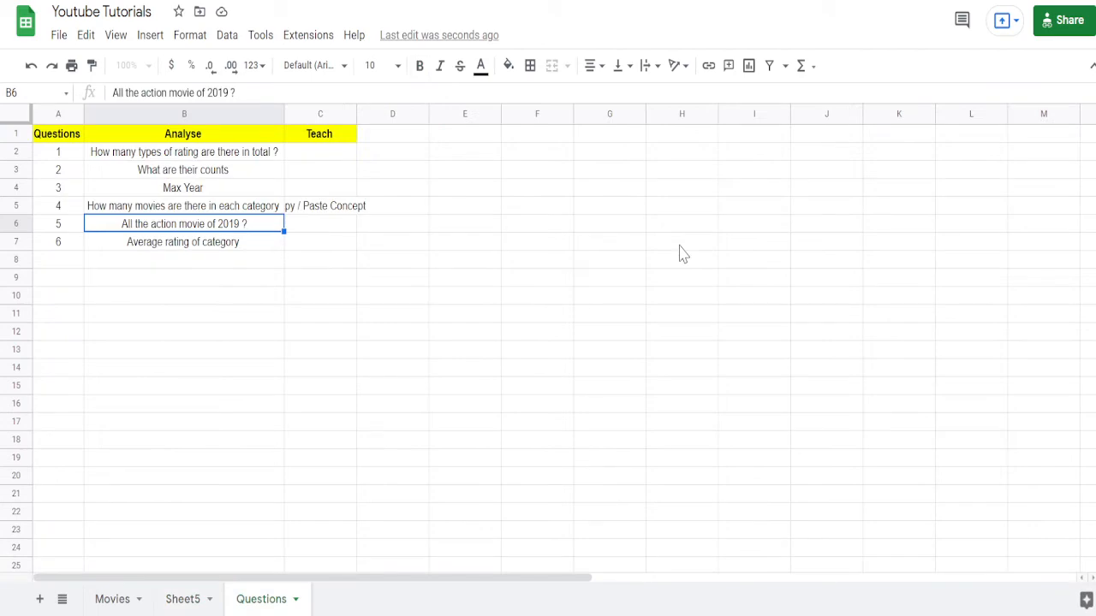
- Add Category as the second row field, below Year, in the pivot table at N1
key("alt+Up")
key("Right")
key("Right")
key("Right")
key("Right")
key("Right")
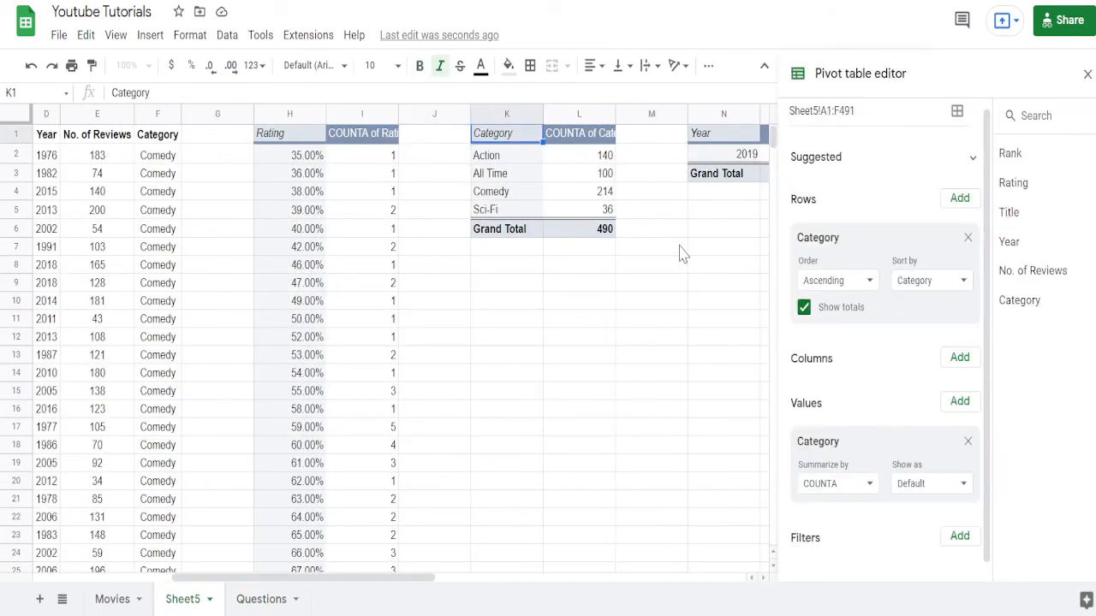
key("Right")
key("Right")
key("Right")
key("Right")
key("Down")
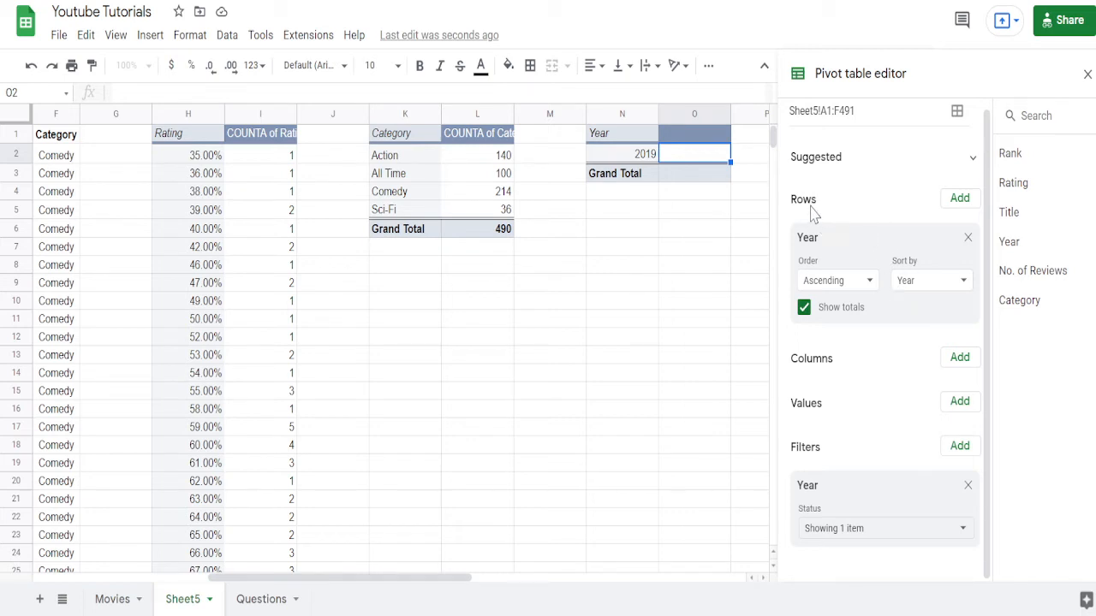
left_click(960, 198)
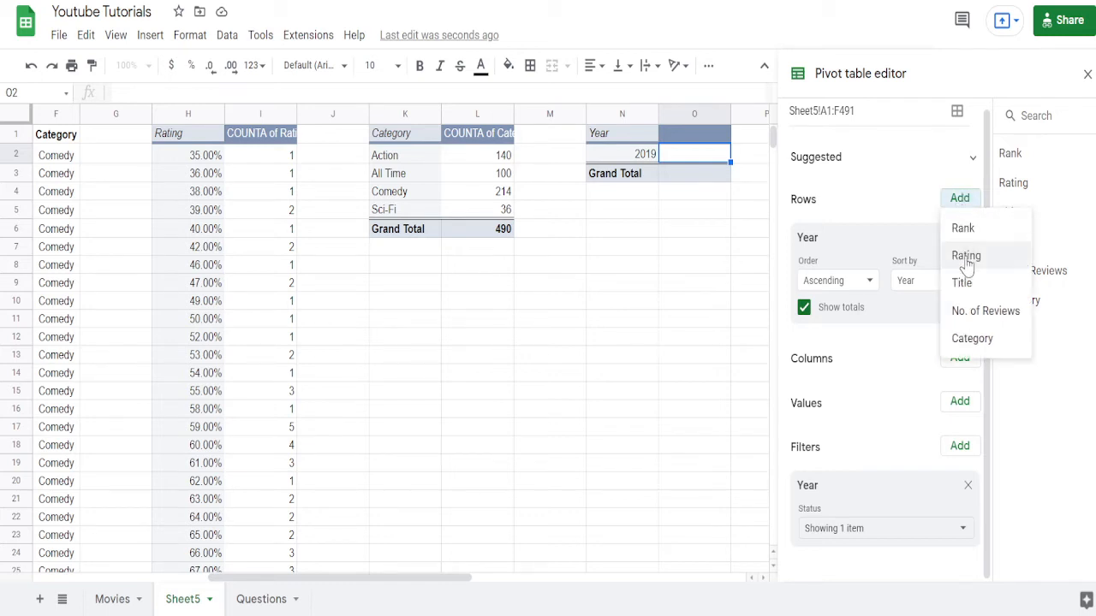
left_click(963, 338)
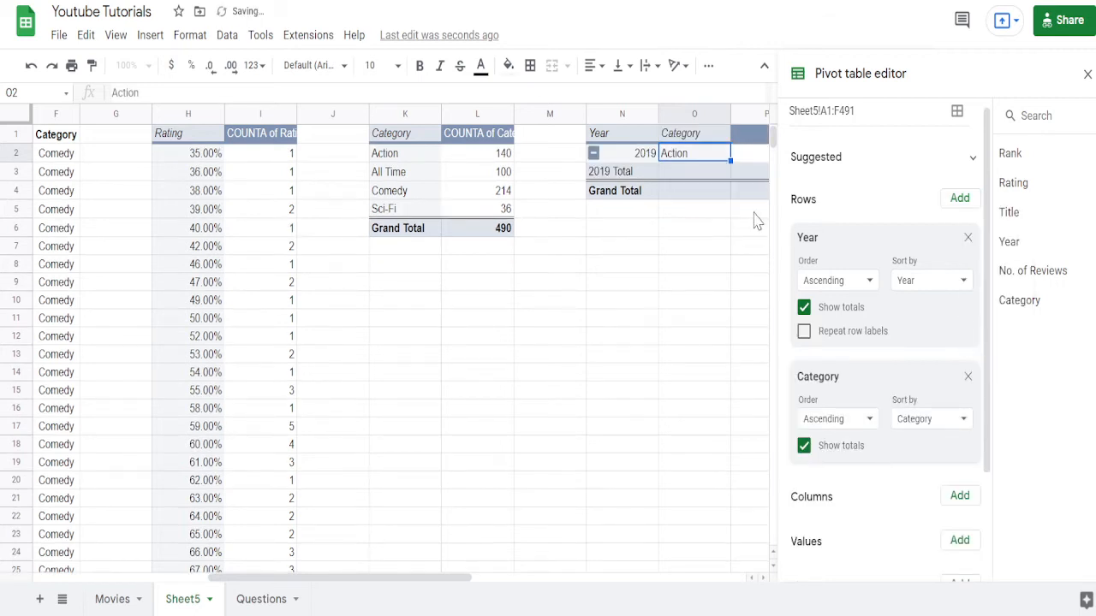
left_click(665, 198)
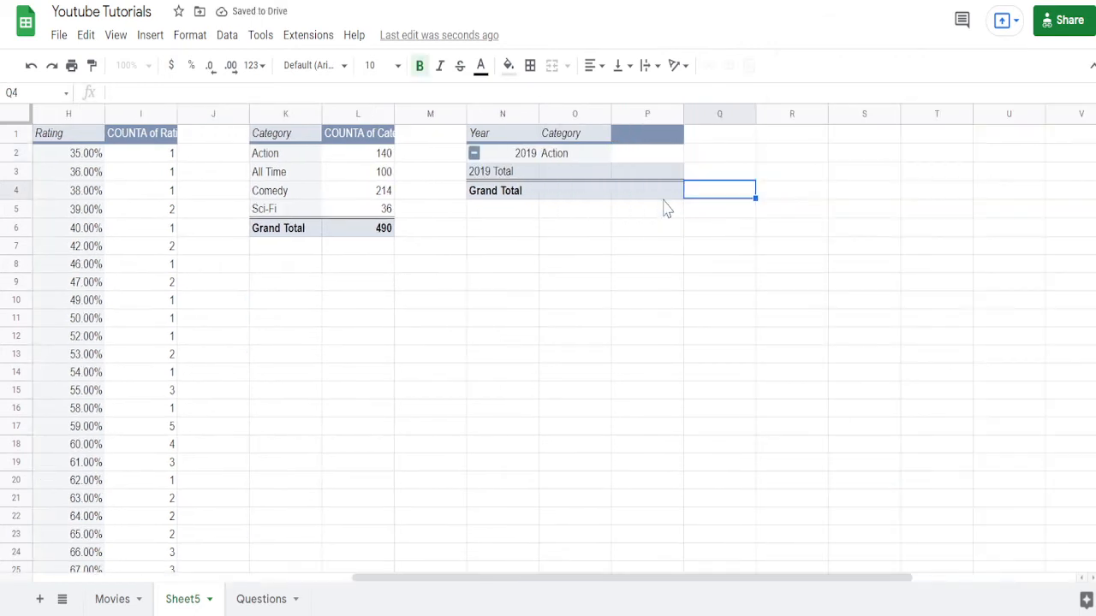
left_click(586, 159)
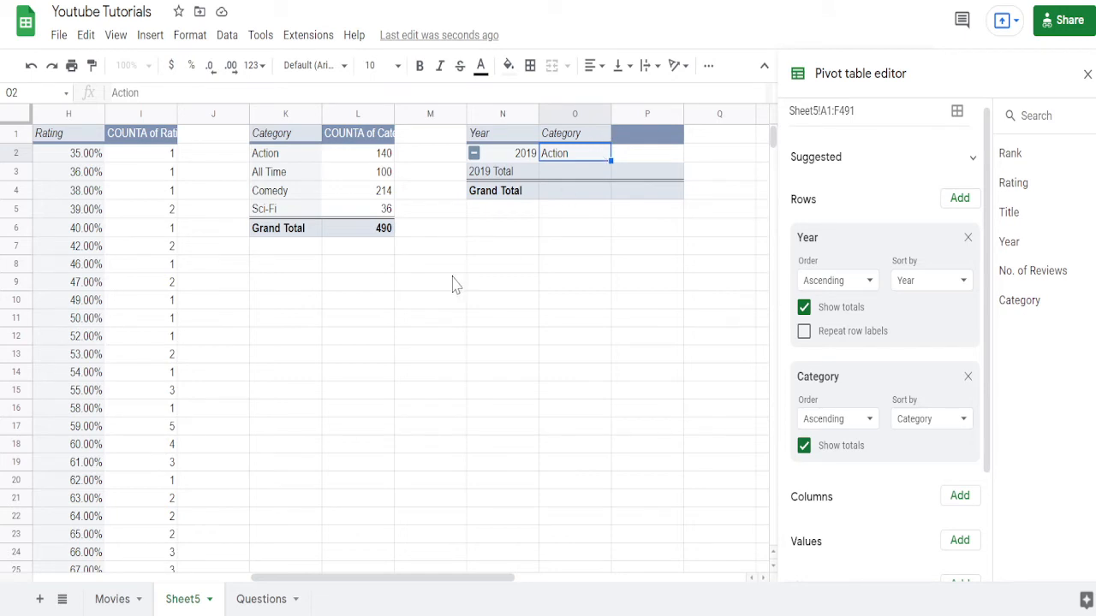
- Search Sheet5 for 2019 and examine the title, year and category of the matching source row
left_click(351, 334)
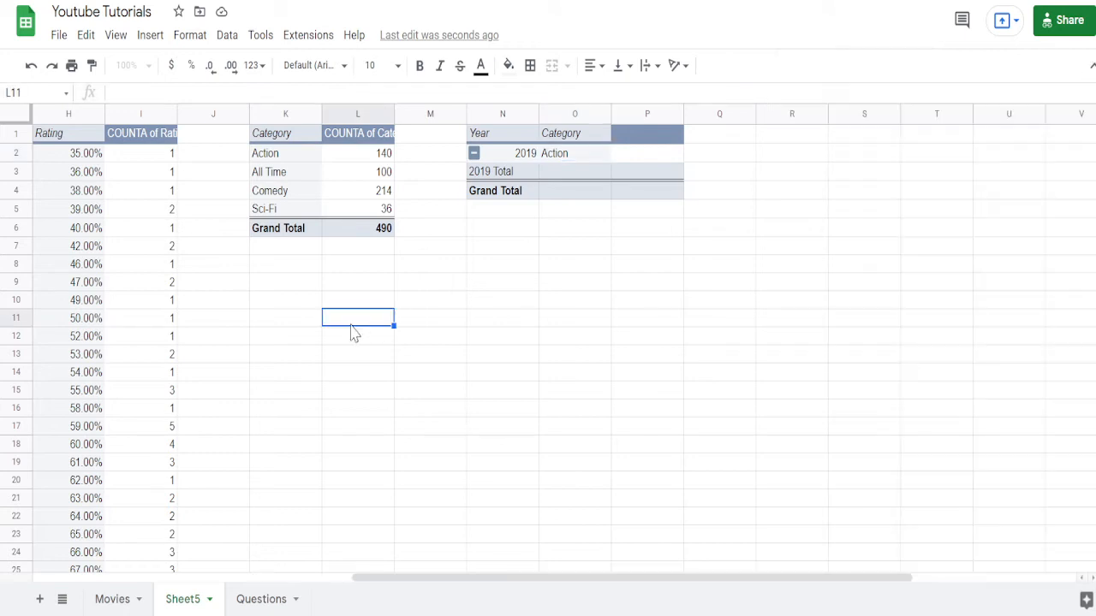
key("ctrl+f")
type("201")
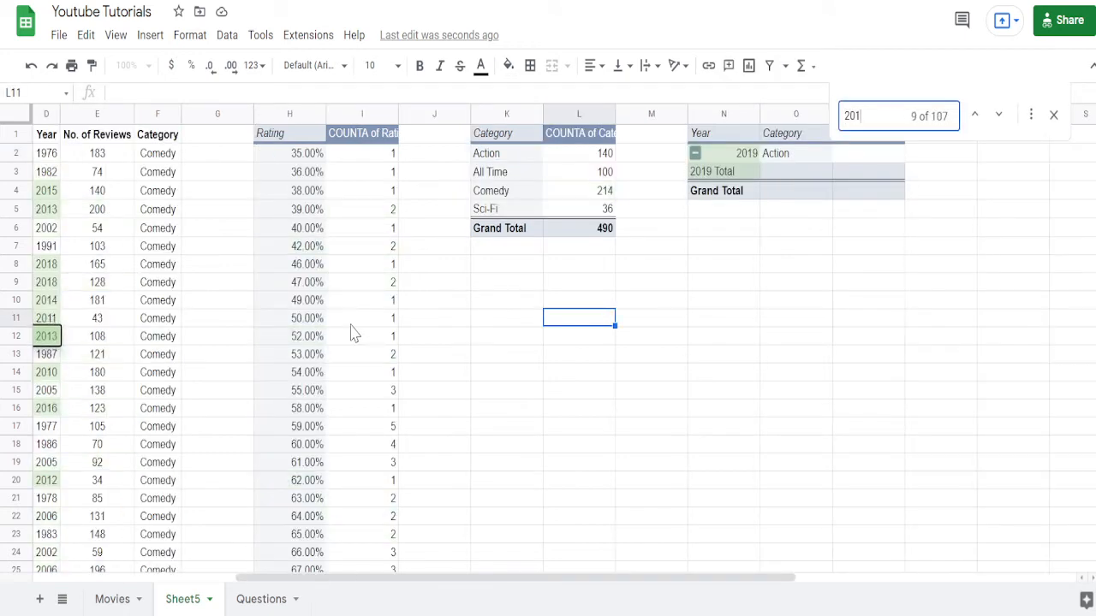
type("9")
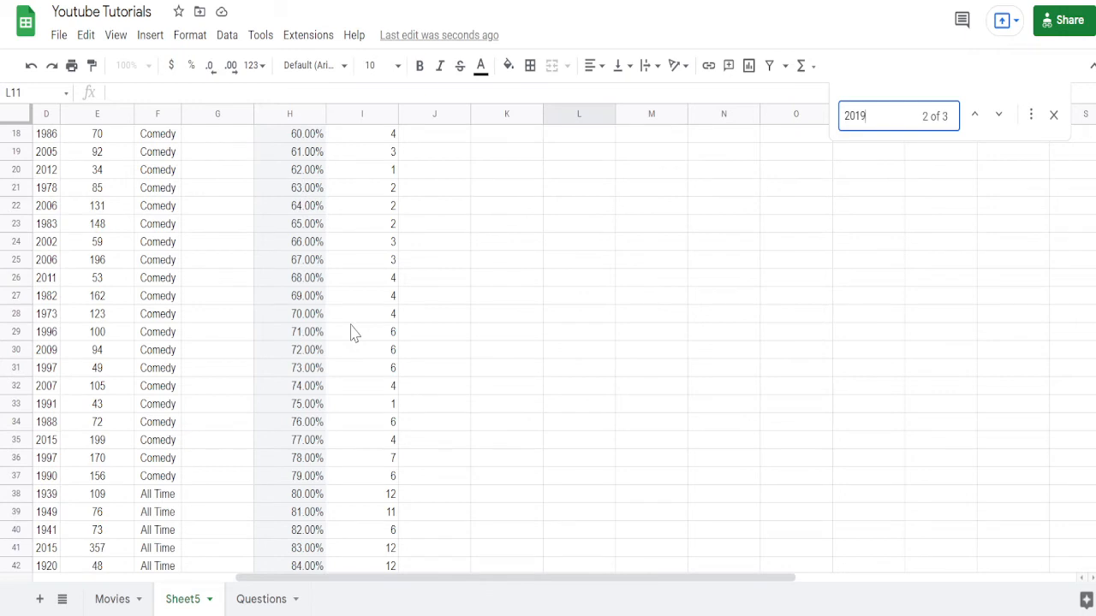
key("Return")
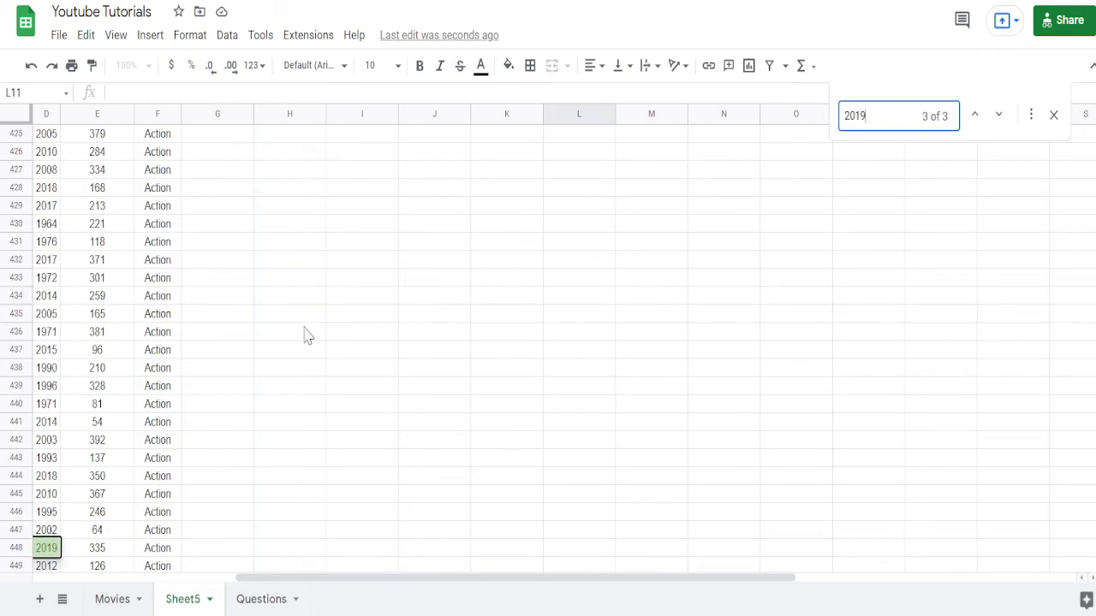
scroll(261, 351, "left", 4)
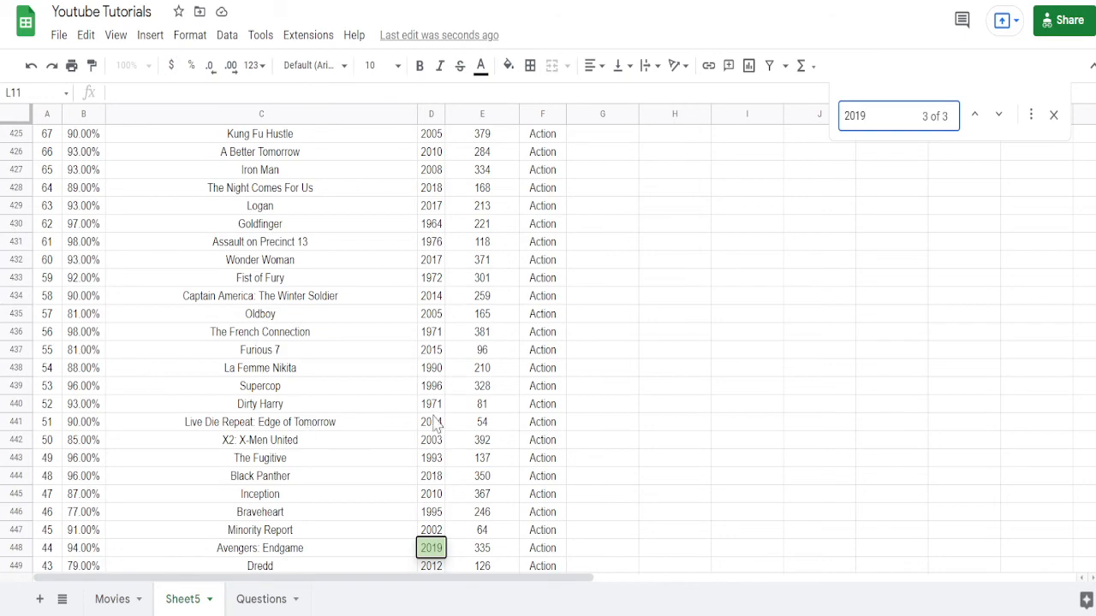
- Cycle through all 2019 matches again to compare the pivot table at N1 with the source Year column
key("Return")
key("Return")
key("Return")
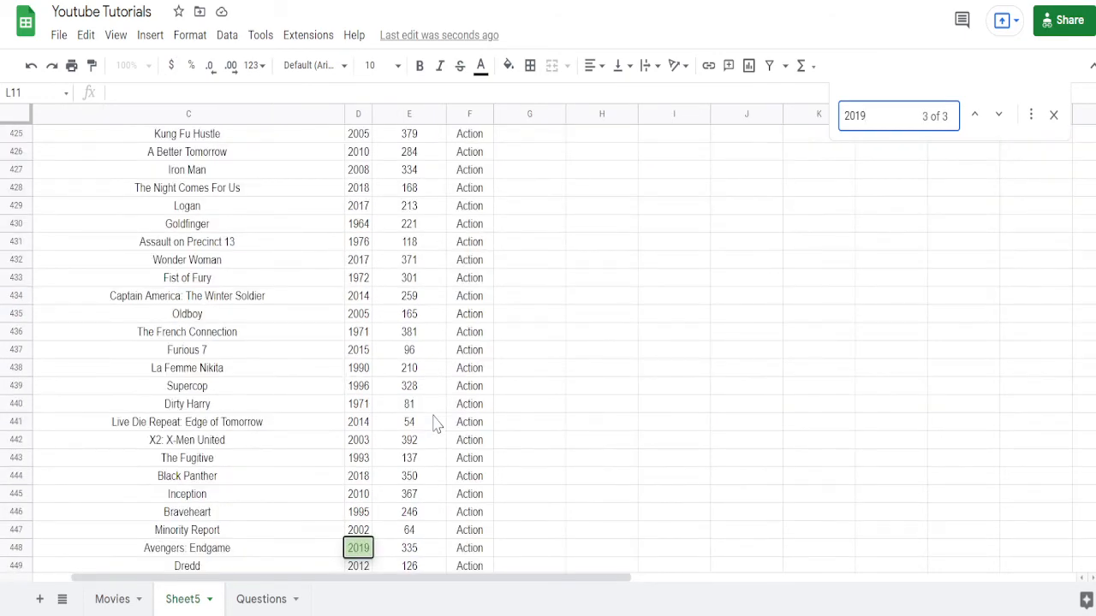
key("Return")
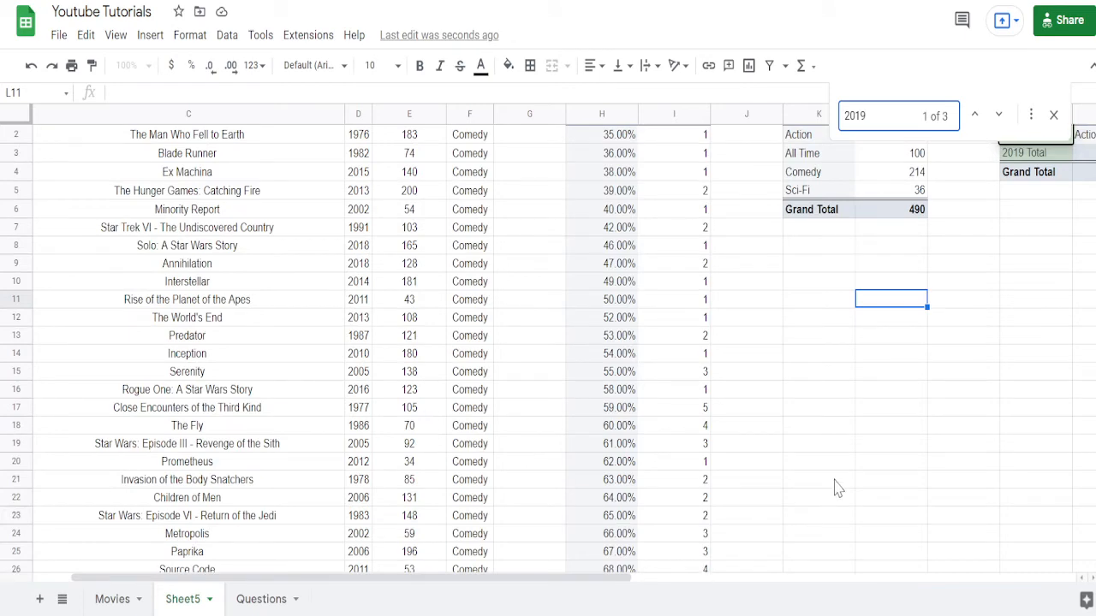
key("ctrl+minus")
scroll(998, 439, "up", 1)
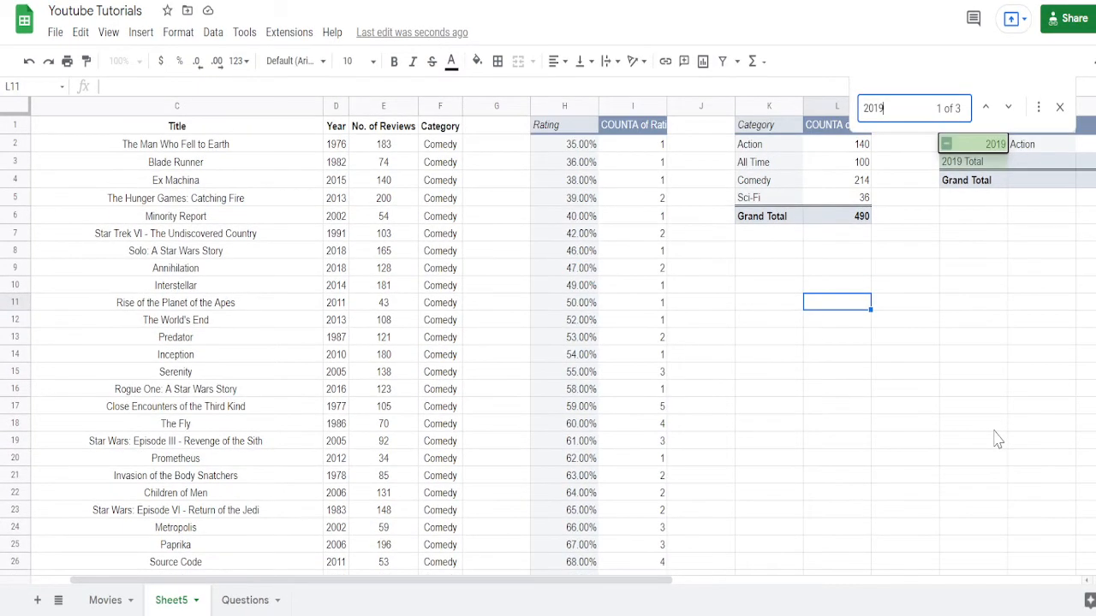
key("Return")
key("Return")
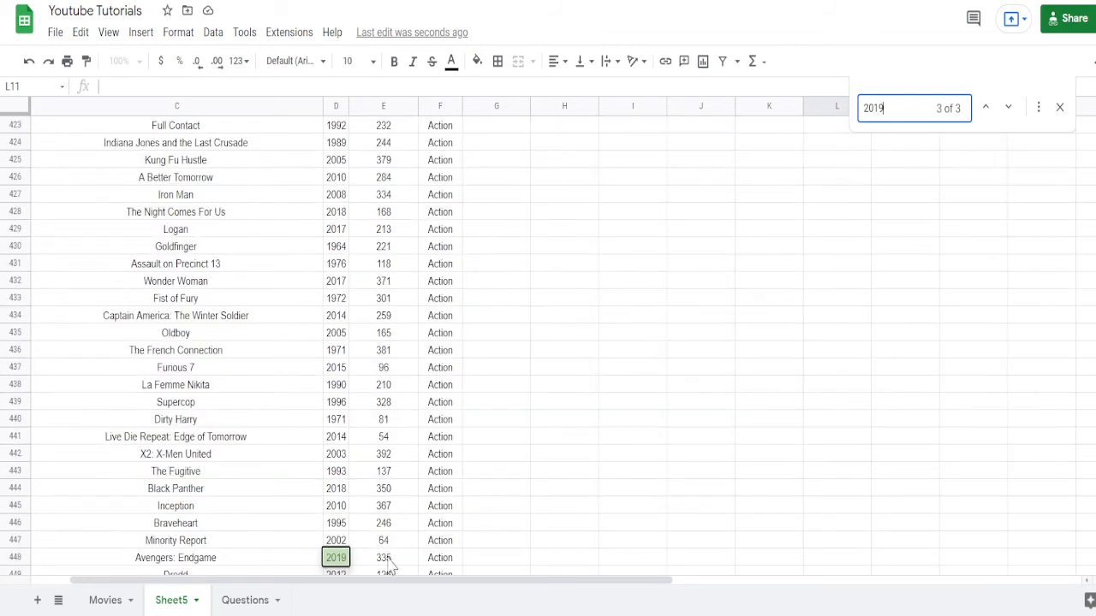
- Examine the Year and Category cells of the Avengers: Endgame and Inception rows in the source data
left_click(347, 558)
key("Right")
key("Right")
key("Right")
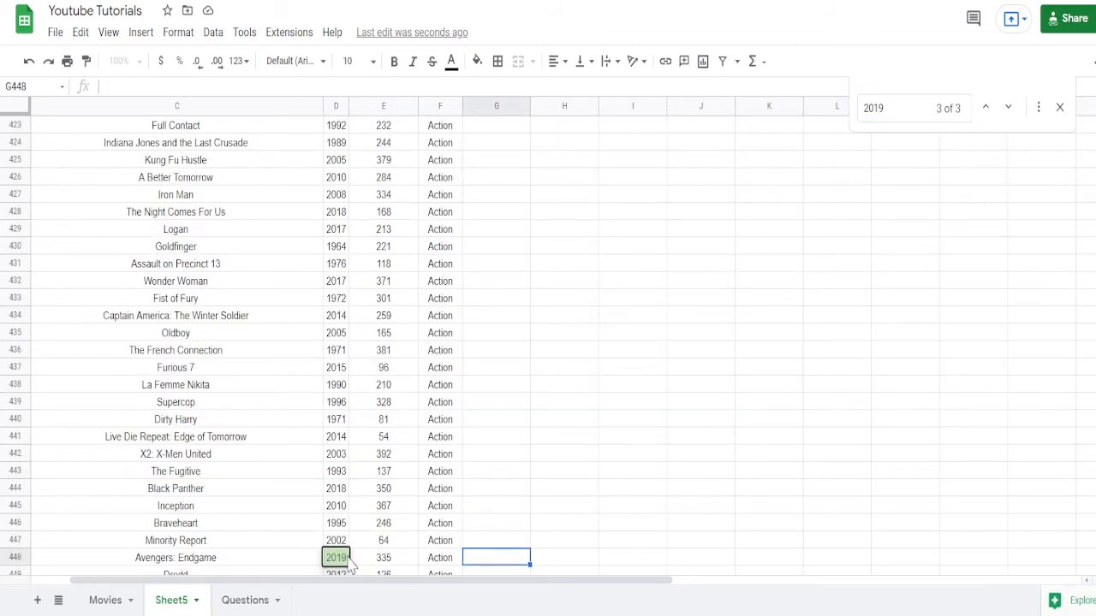
key("Left")
key("Left")
key("Left")
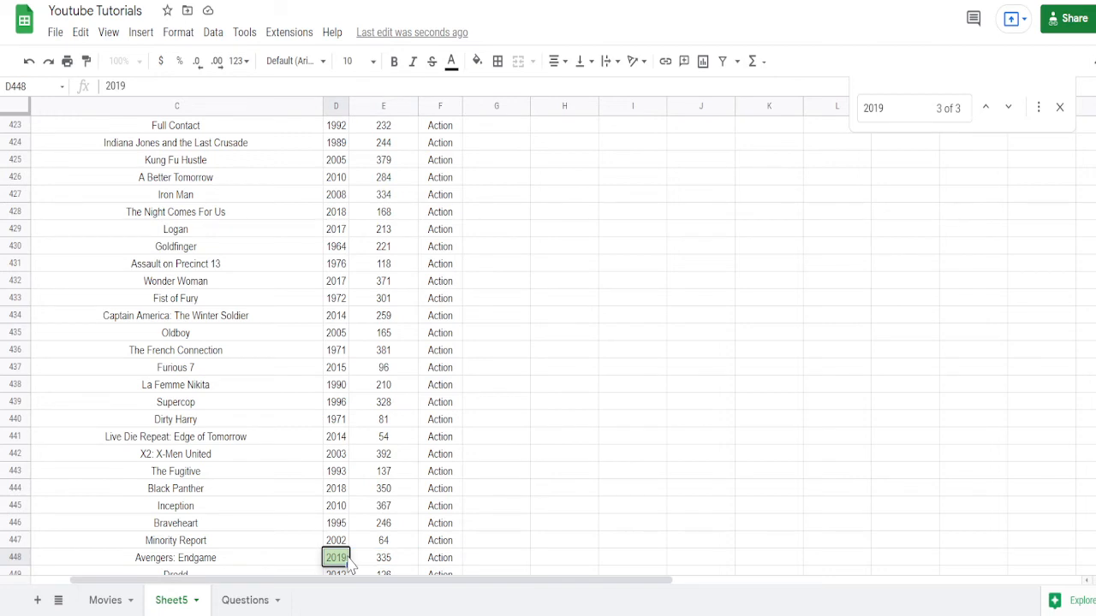
key("Up")
key("Up")
key("Up")
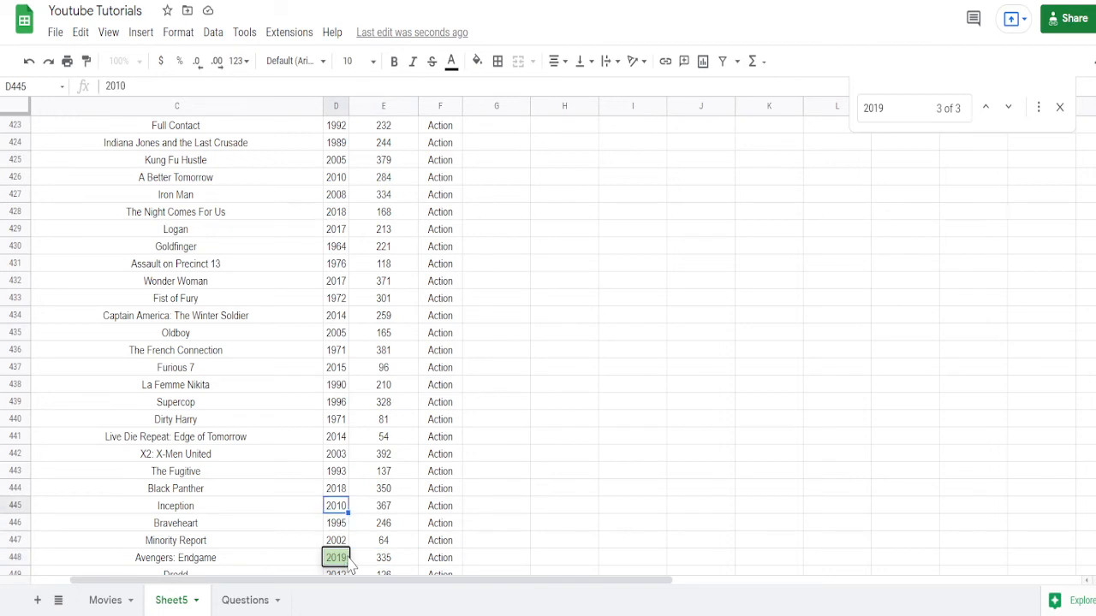
key("Right")
key("Right")
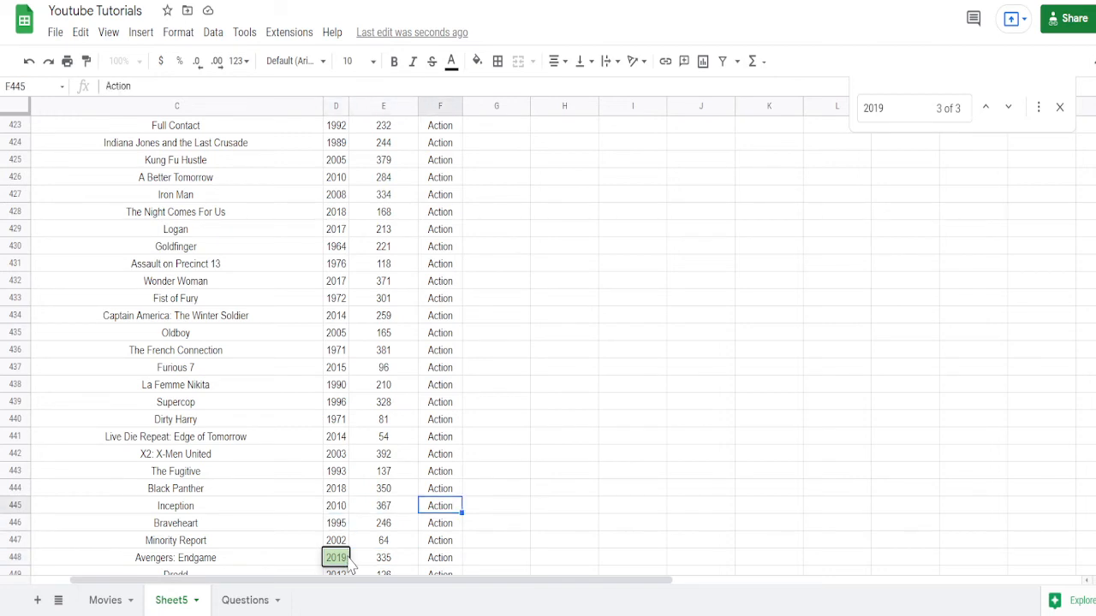
key("Left")
key("Left")
key("F2")
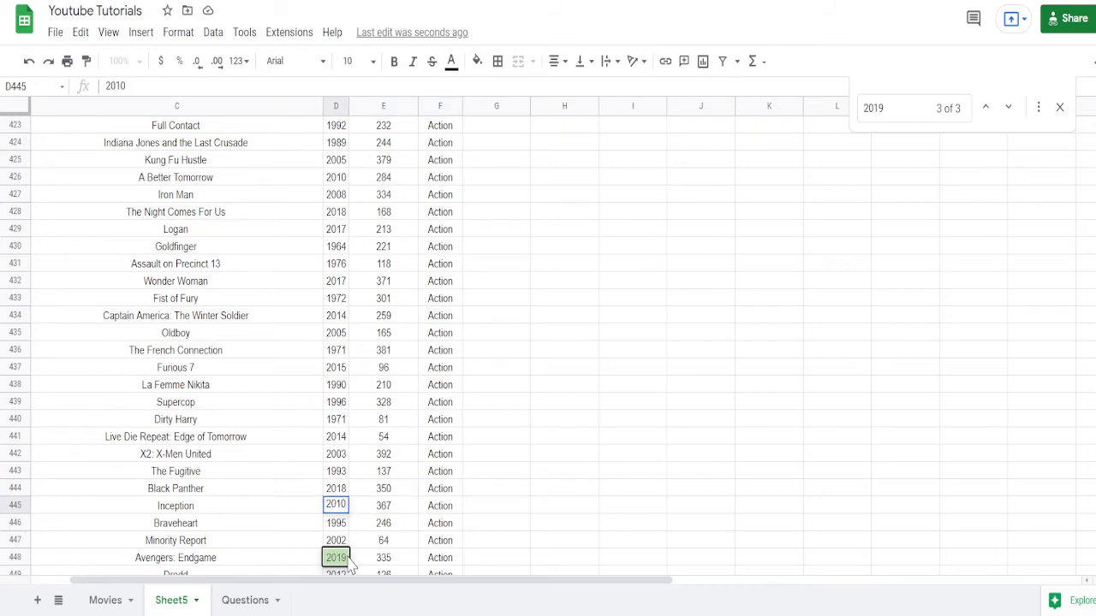
key("BackSpace")
type("9")
key("Tab")
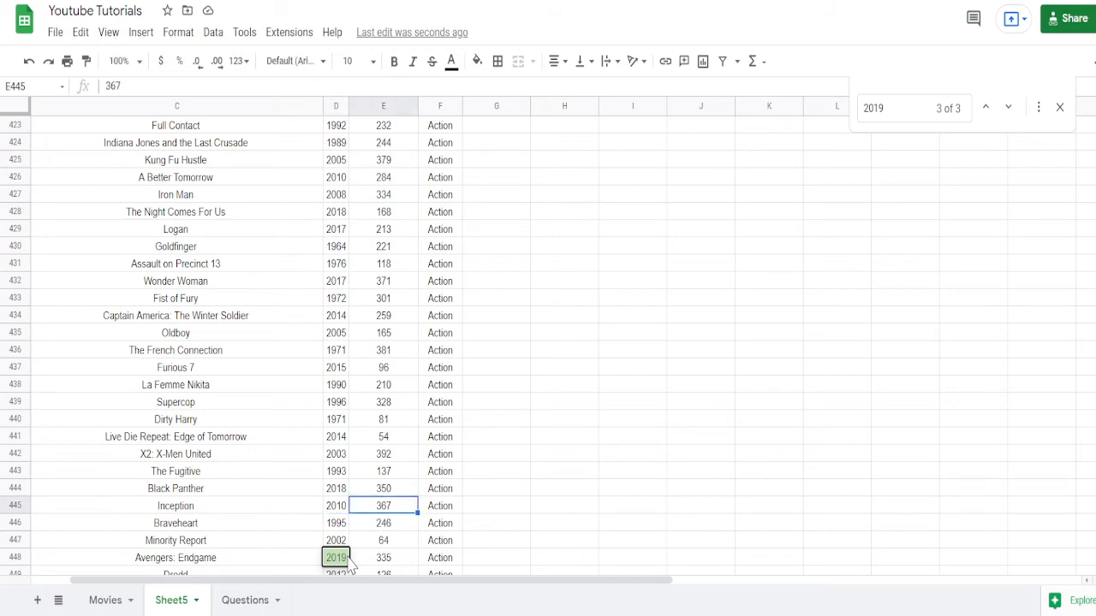
- Set the Year of the comedy movie Ex Machina in D4 to 2019
key("Return")
key("ctrl+Down")
key("Up")
key("Up")
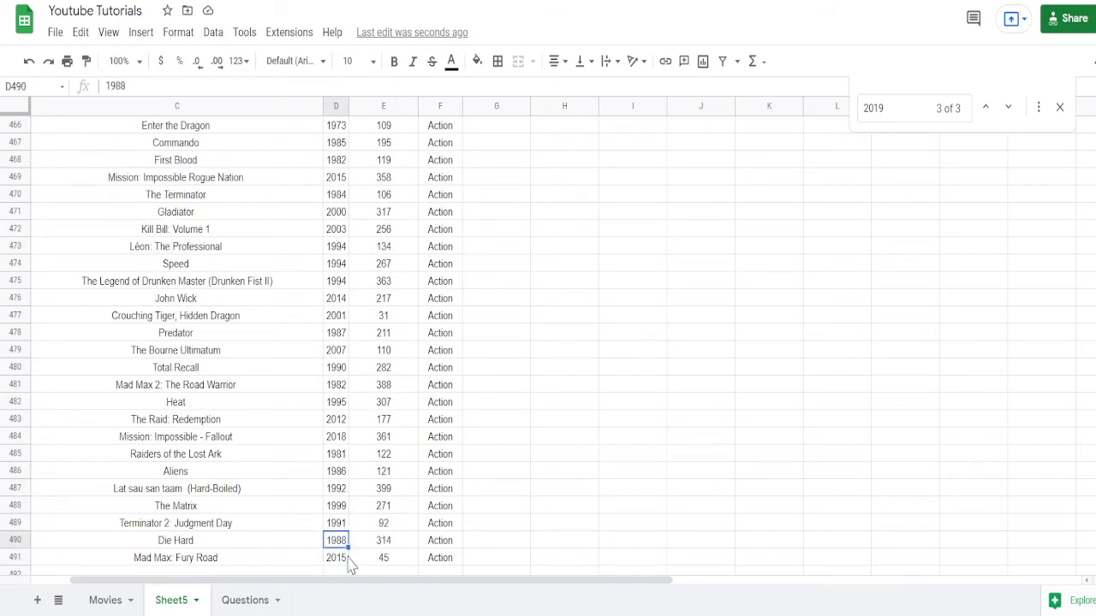
key("ctrl+Up")
key("Down")
key("Down")
key("Down")
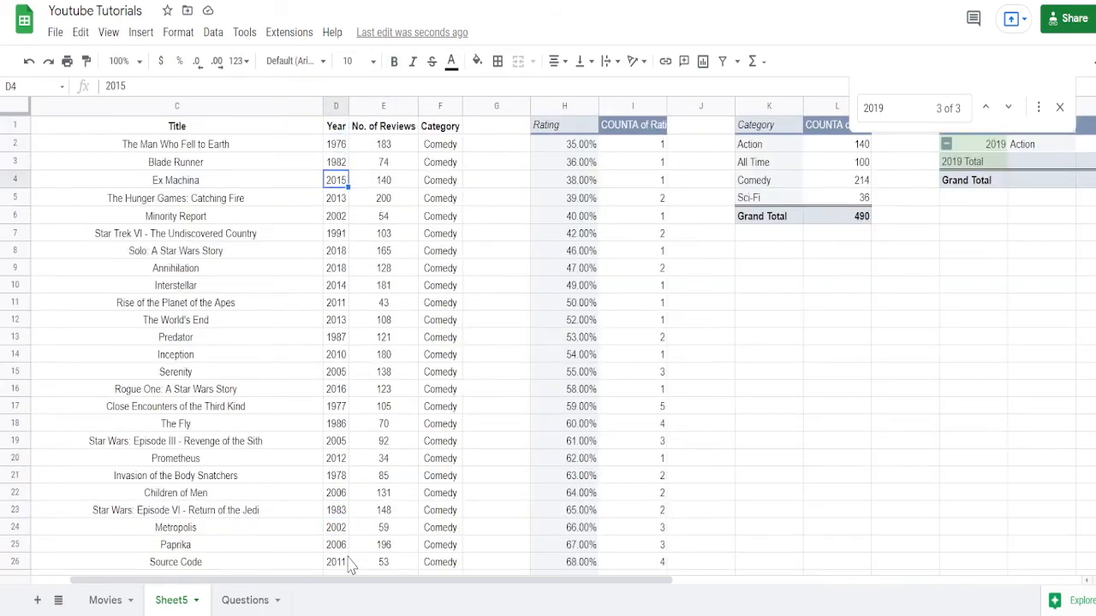
key("Return")
key("BackSpace")
type("9")
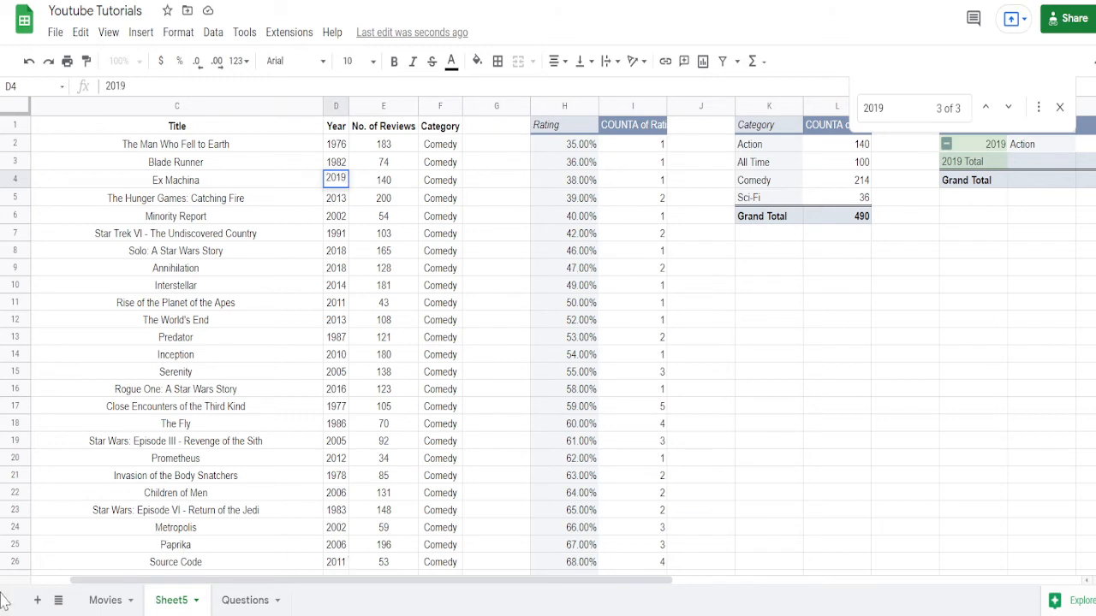
left_click(789, 292)
- Check which categories the pivot table at N1 lists under 2019
left_click(904, 276)
key("Right")
key("Right")
key("Right")
key("Right")
key("Right")
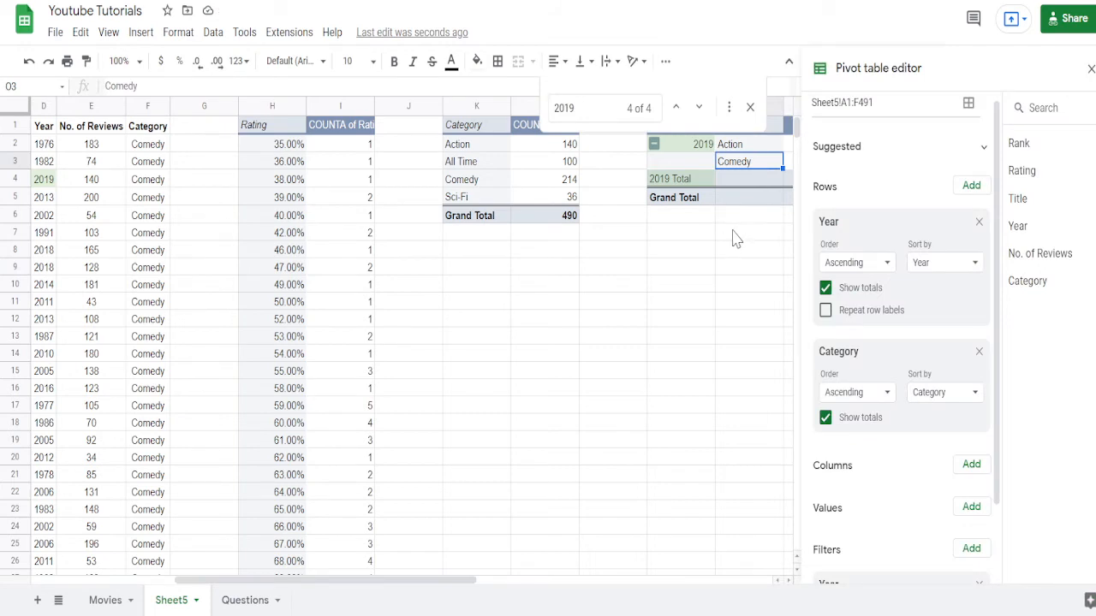
- Undo the Year change for Ex Machina in D4
left_click(467, 326)
key("ctrl+z")
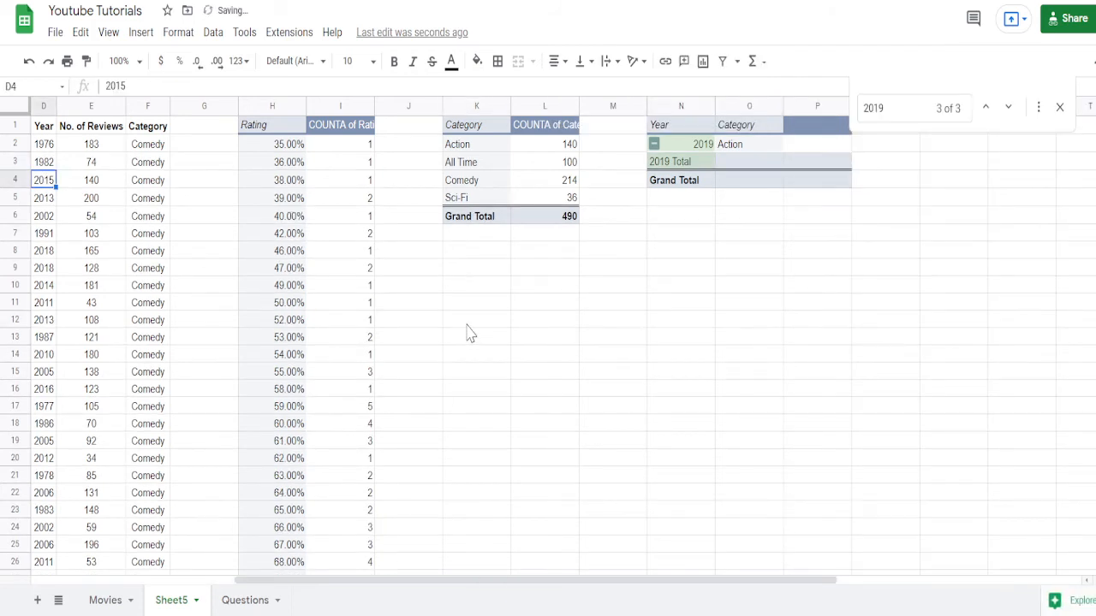
- Add Title as the third row field, below Category, in the pivot table at N1
key("Right")
key("Right")
key("Right")
key("Right")
key("Right")
key("Right")
key("Right")
key("Right")
key("Right")
key("Right")
key("Right")
key("Right")
key("Right")
key("Right")
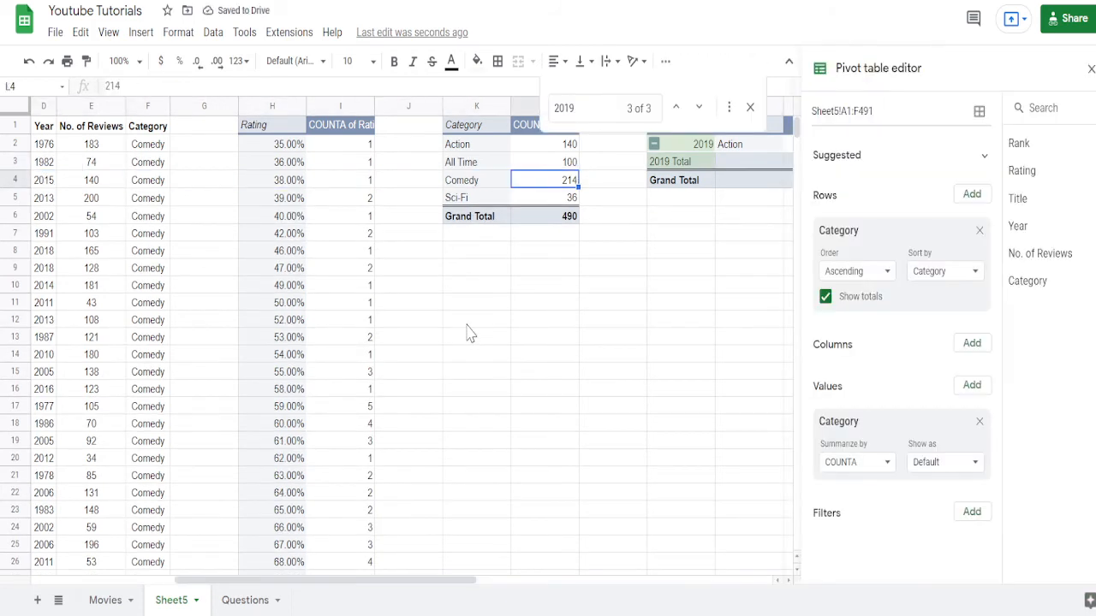
key("Left")
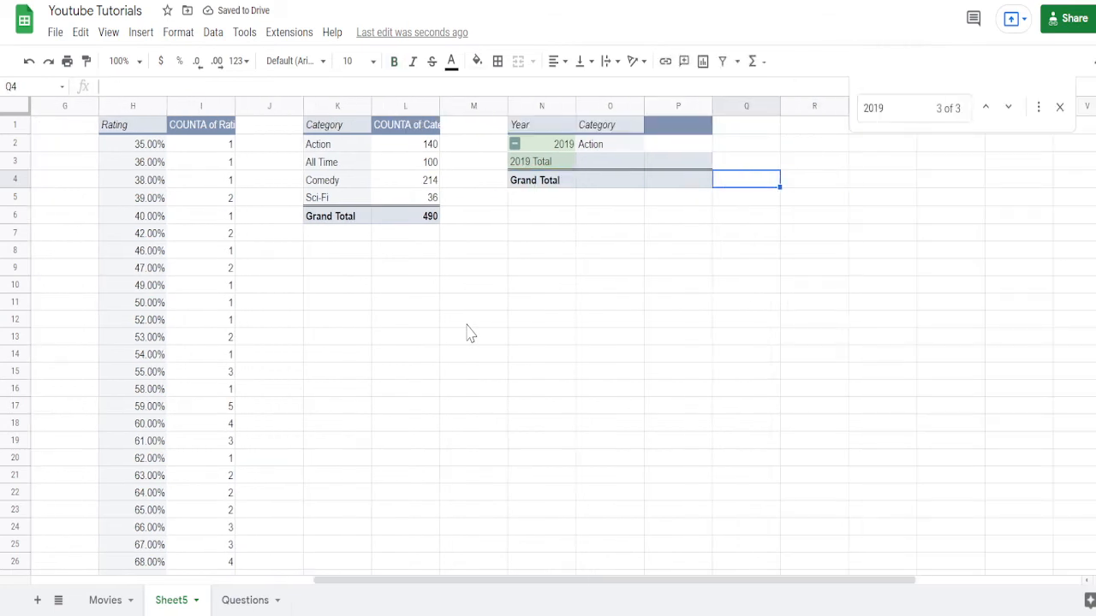
key("Left")
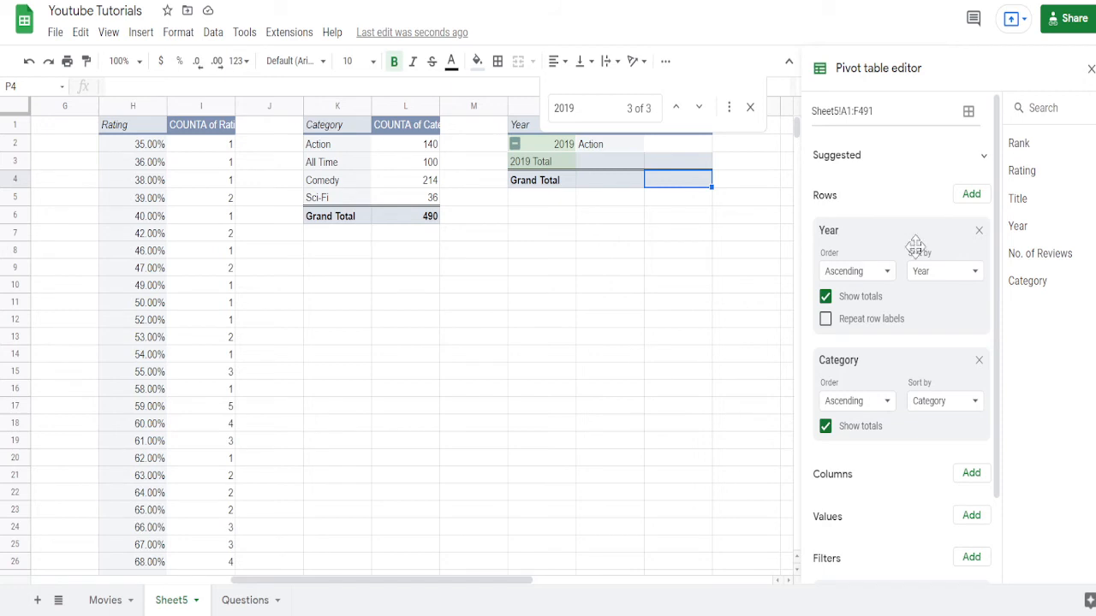
left_click(971, 195)
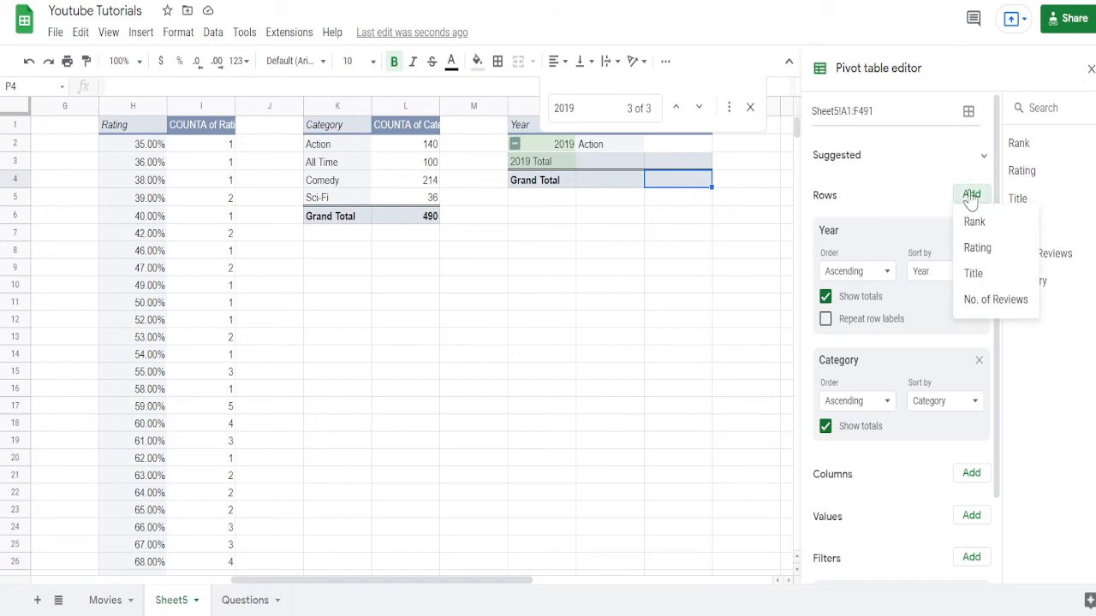
left_click(976, 274)
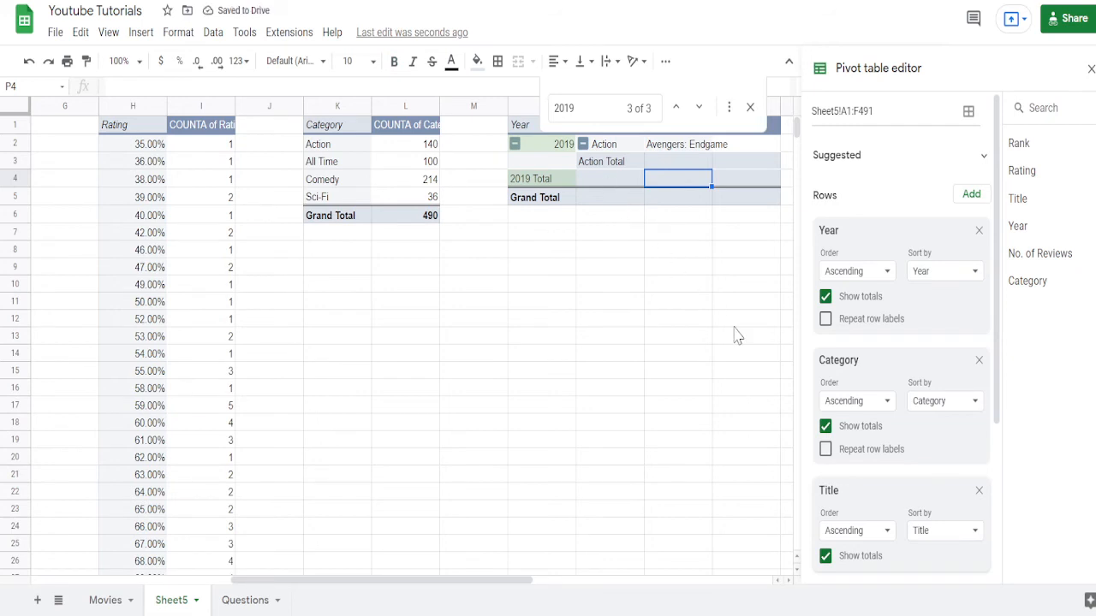
- Turn off the totals for the Year, Category and Title row fields of the pivot table at N1
left_click(826, 298)
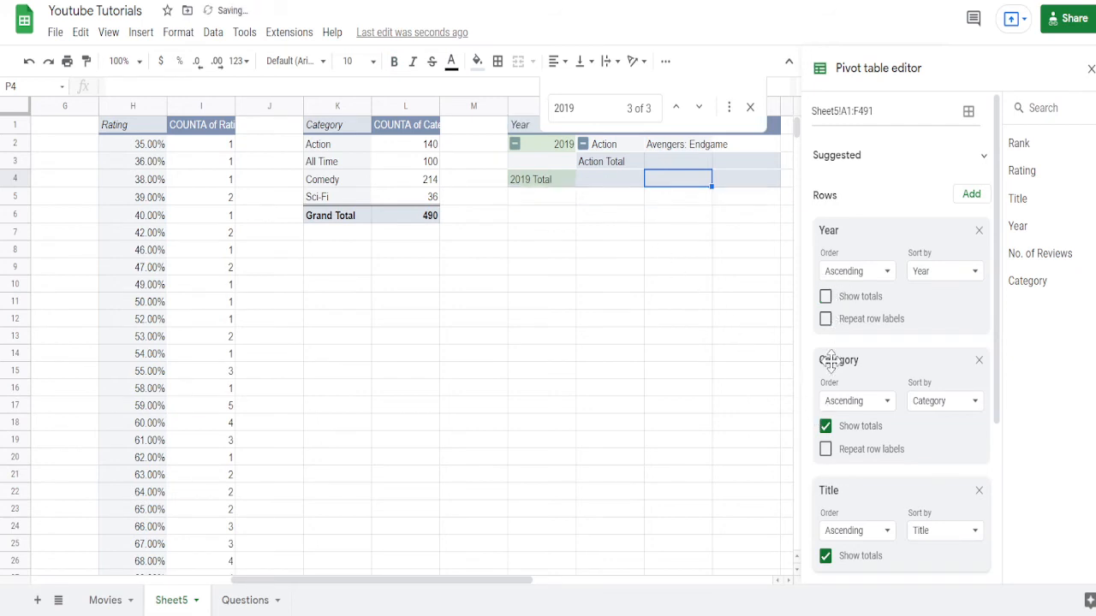
left_click(825, 426)
scroll(873, 450, "down", 3)
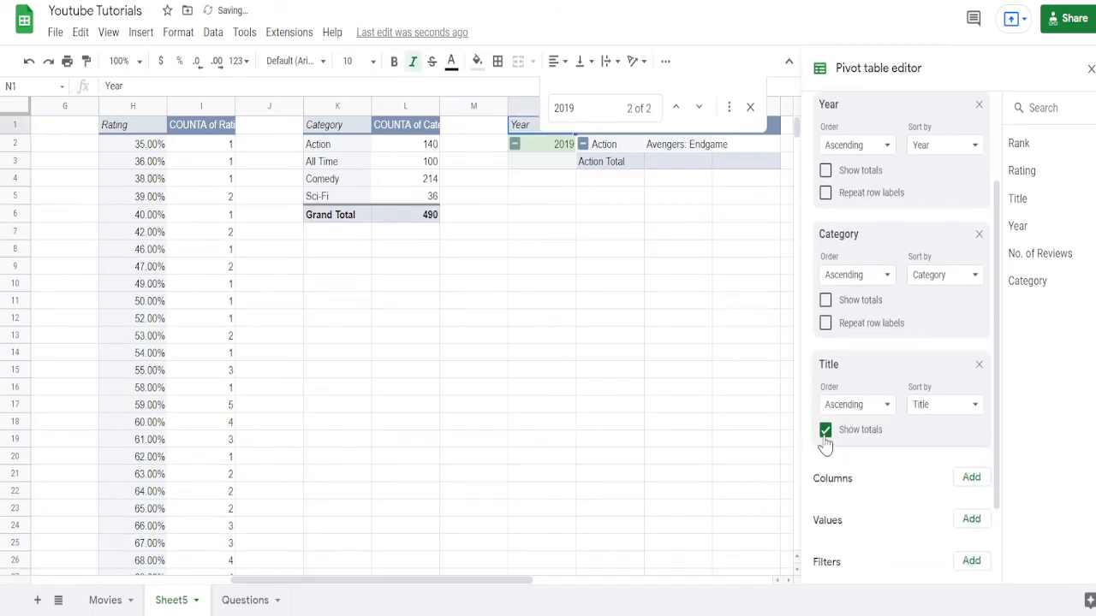
left_click(826, 430)
left_click(710, 291)
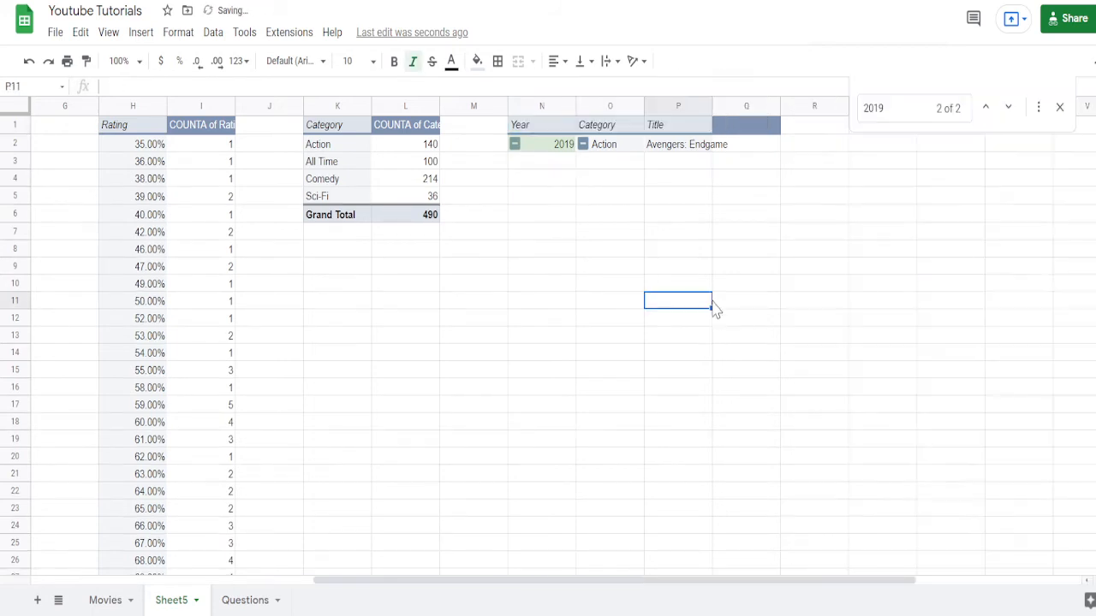
- Close the search for 2019 and return to the pivot table at N1 to review its Title column
key("ctrl+Up")
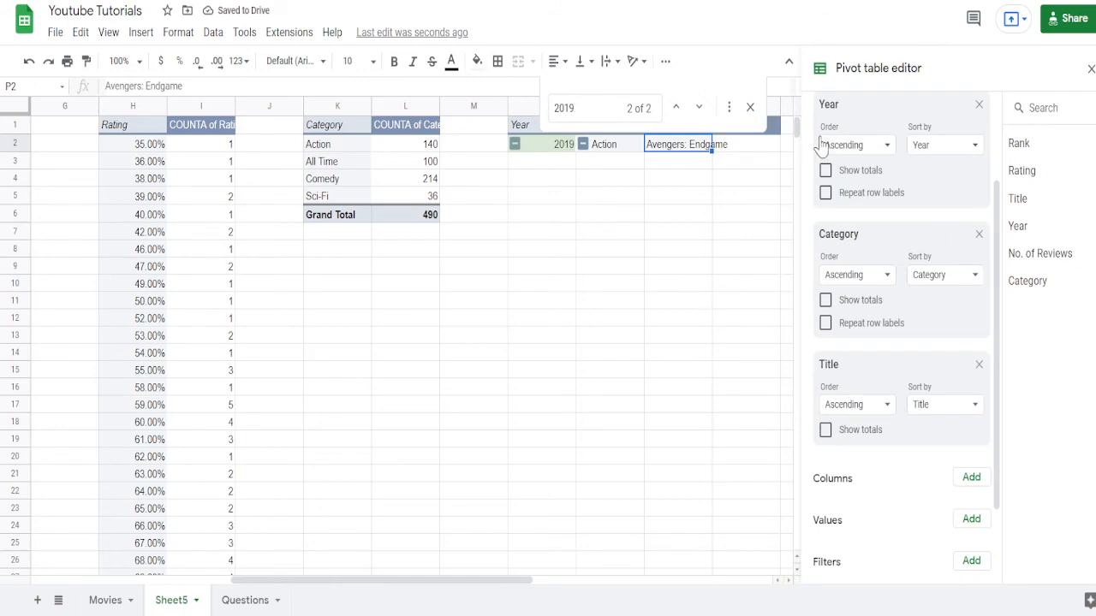
left_click(750, 107)
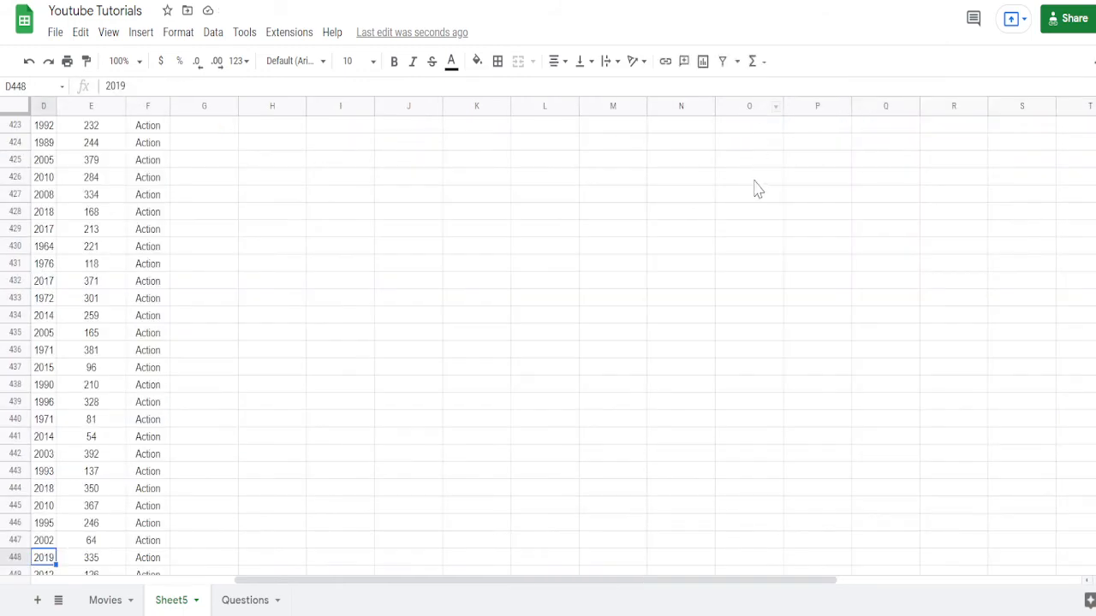
scroll(698, 263, "up", 20)
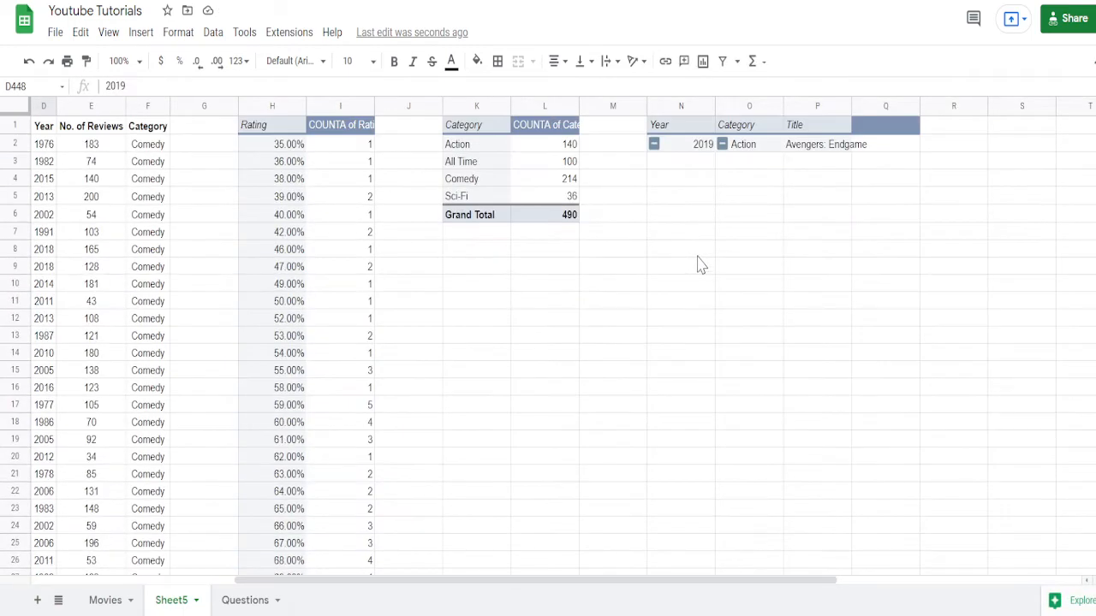
left_click(741, 215)
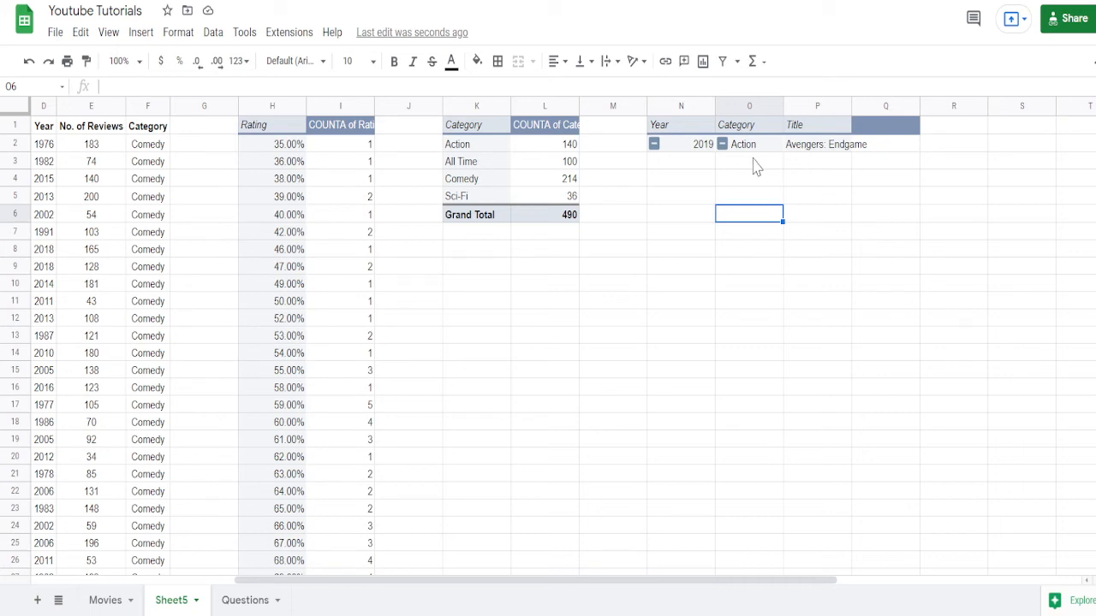
- Check question 6 on the Questions sheet and return to Sheet5
key("ctrl+shift+Page_Down")
key("Down")
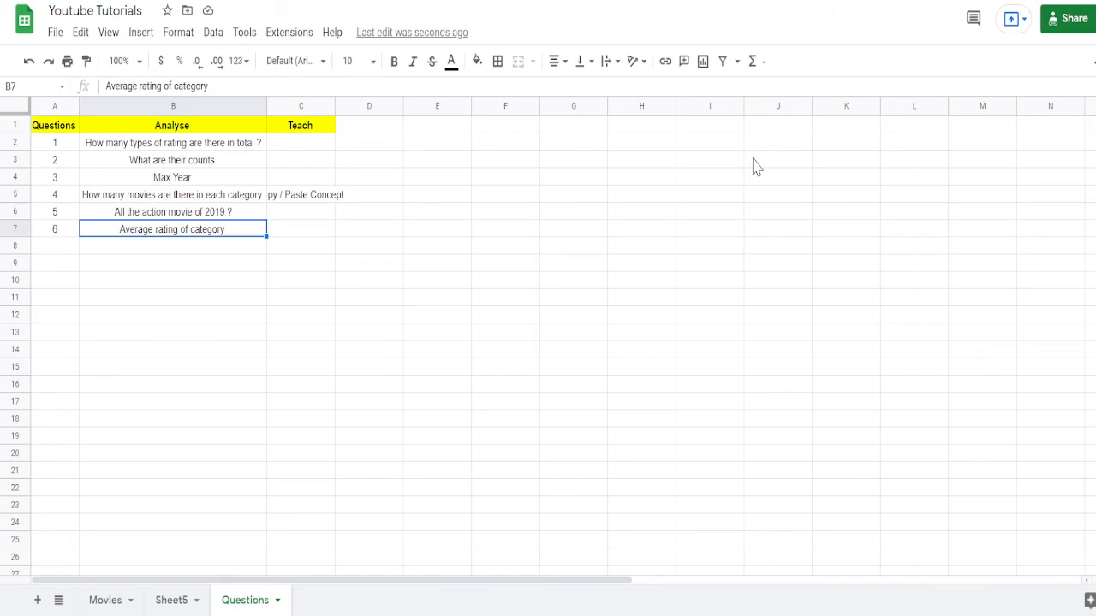
key("ctrl+shift+Page_Up")
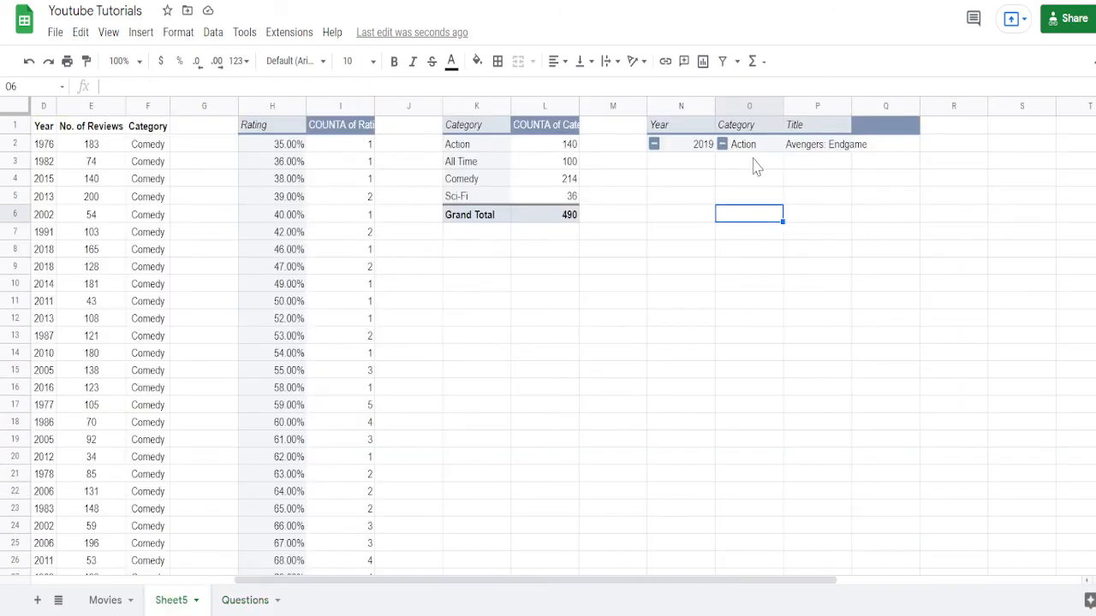
- Examine the Category and Rating columns of the source movie data on Sheet5
key("Left")
key("Left")
key("Left")
key("Left")
key("Left")
key("Left")
key("Left")
key("Left")
key("Left")
key("Left")
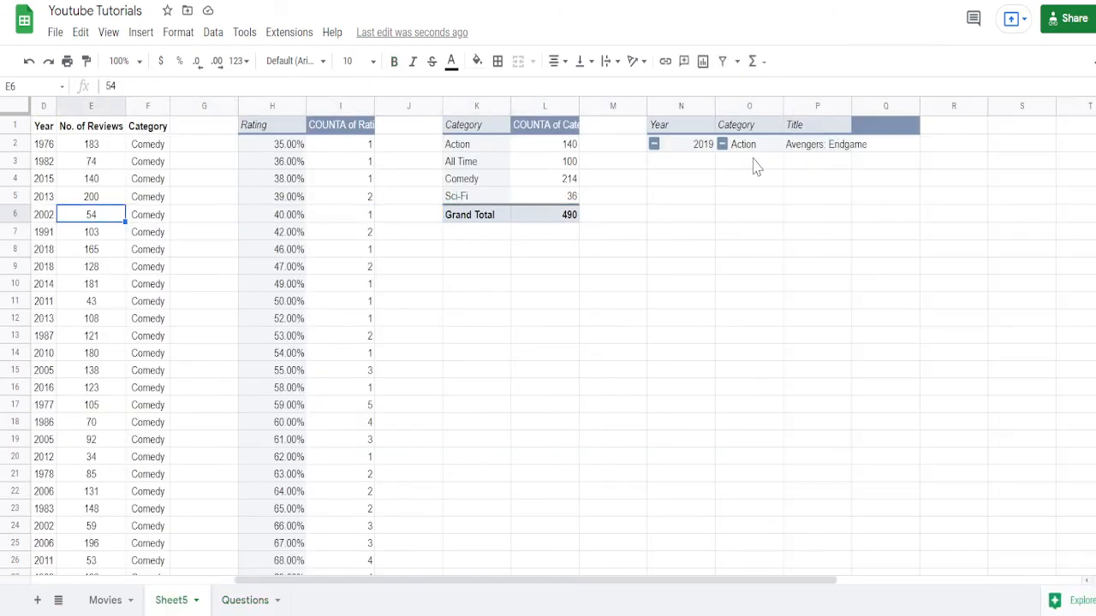
key("Left")
key("Left")
key("Left")
key("Left")
key("ctrl+Up")
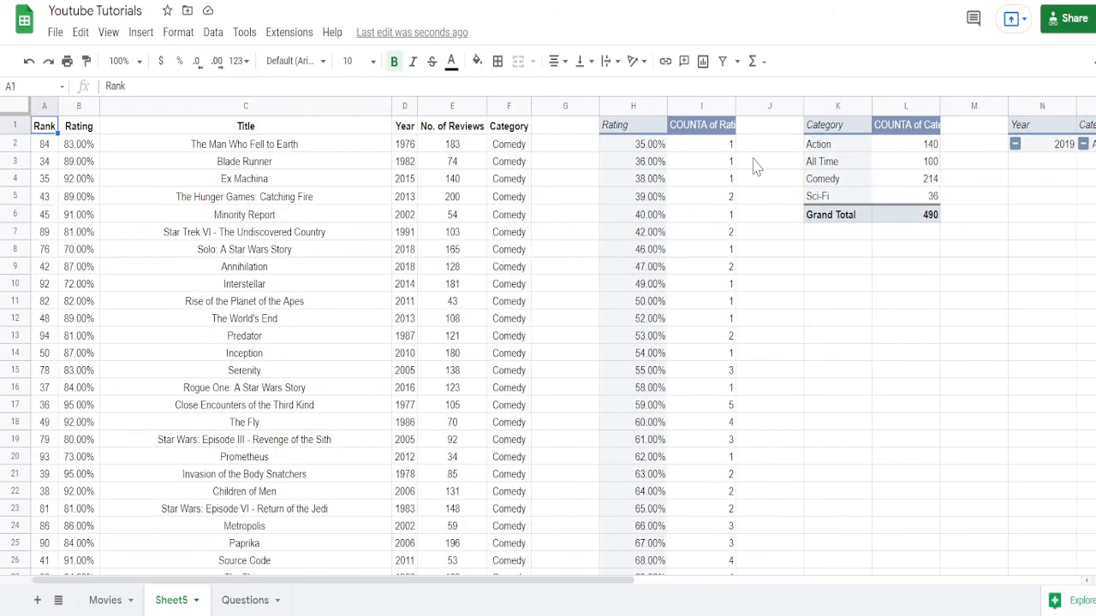
key("Right")
key("Right")
key("Right")
key("Right")
key("Right")
key("Down")
key("Down")
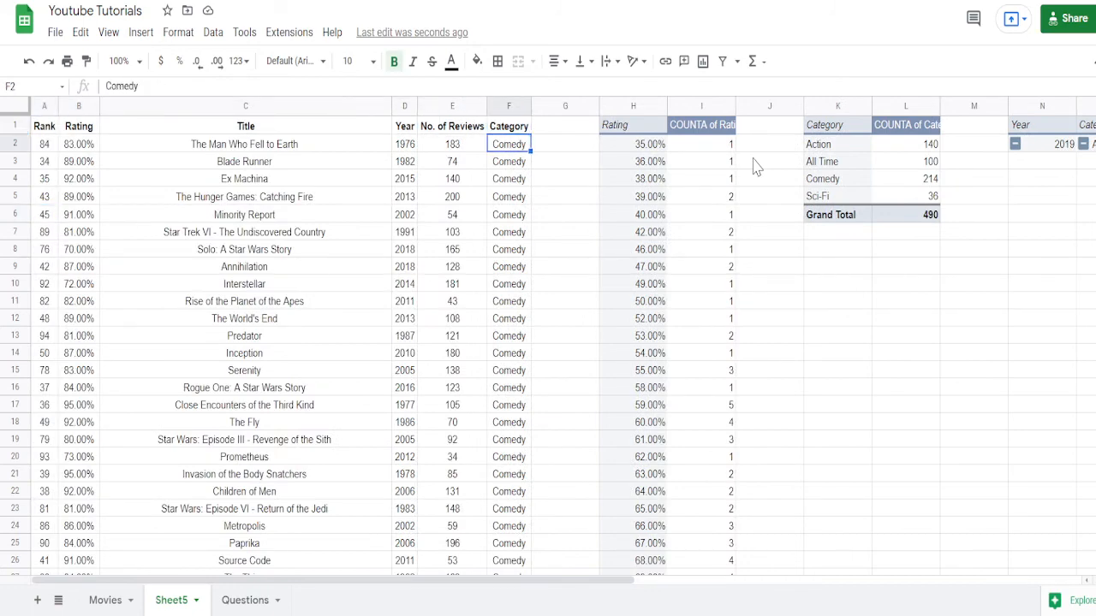
key("ctrl+Down")
key("Up")
key("Up")
key("ctrl+Up")
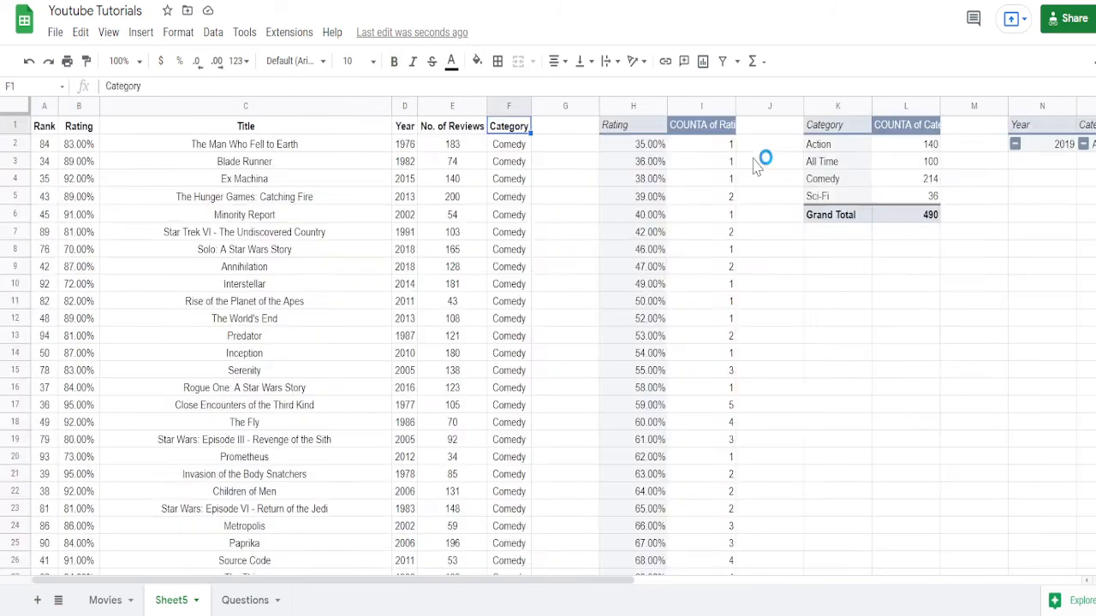
key("Down")
key("Down")
key("Down")
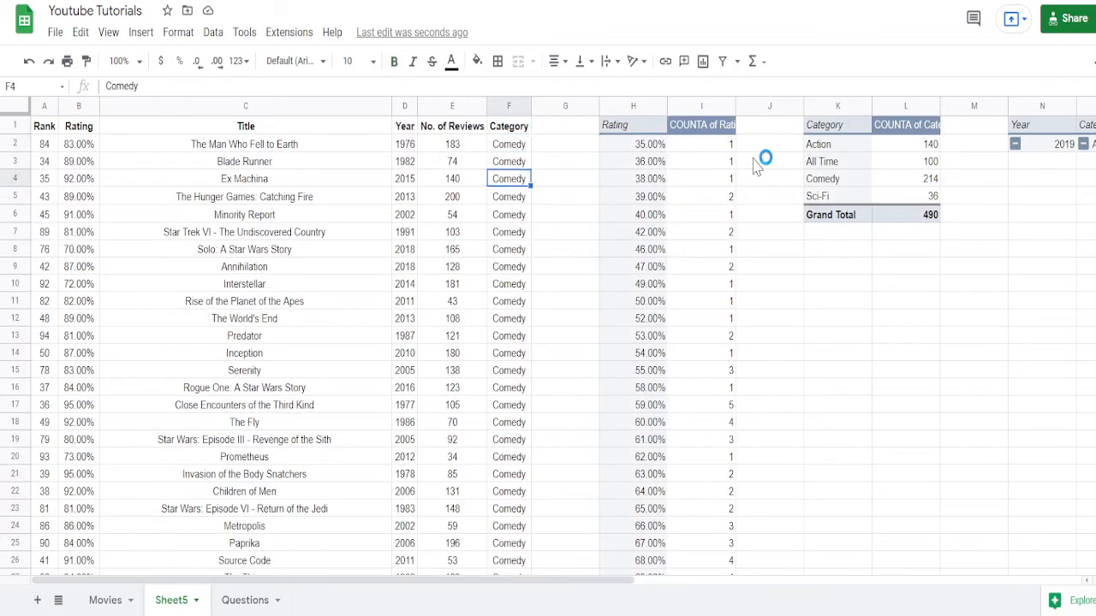
key("Left")
key("Left")
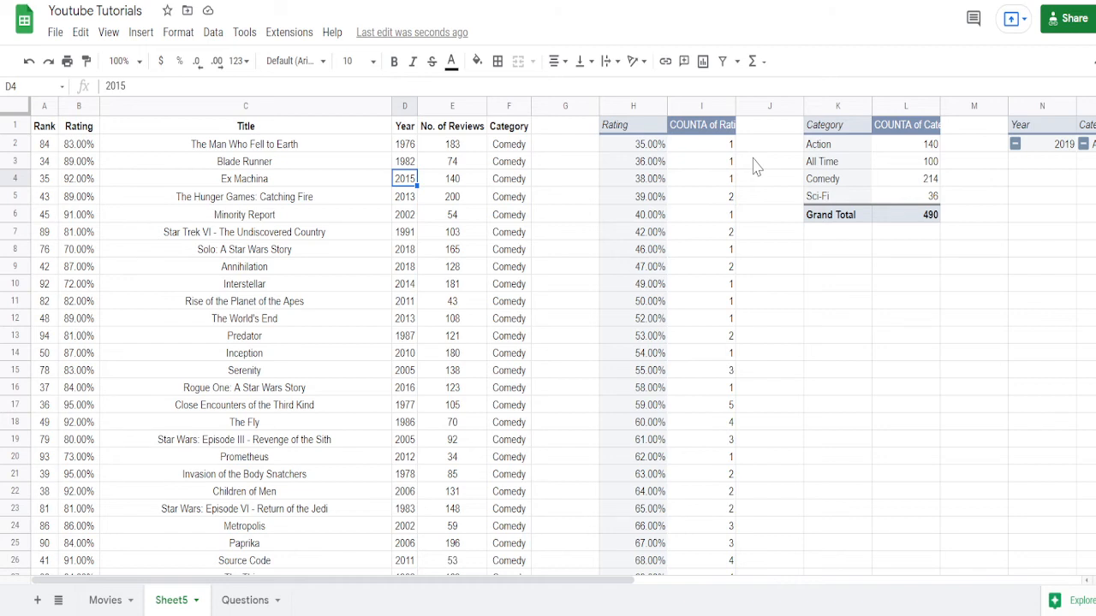
key("Left")
key("Left")
- Copy the pivot table at N1 and paste it at S1 on Sheet5
key("Right")
key("Right")
key("Right")
key("Right")
key("Right")
key("Right")
key("Right")
key("Right")
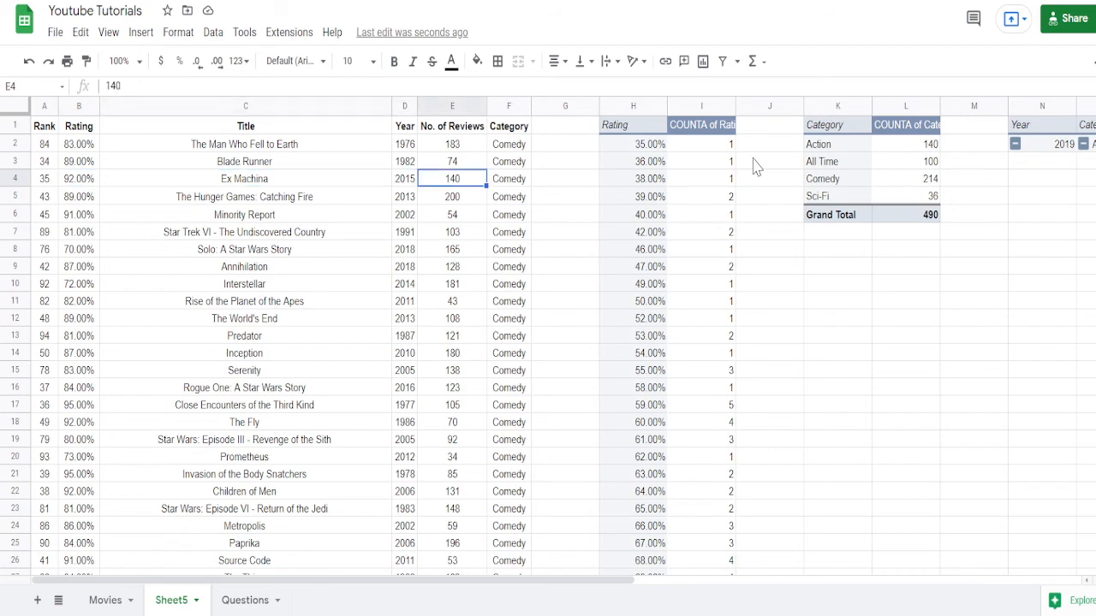
key("Right")
key("Right")
key("Right")
key("Right")
key("Right")
key("Right")
key("Right")
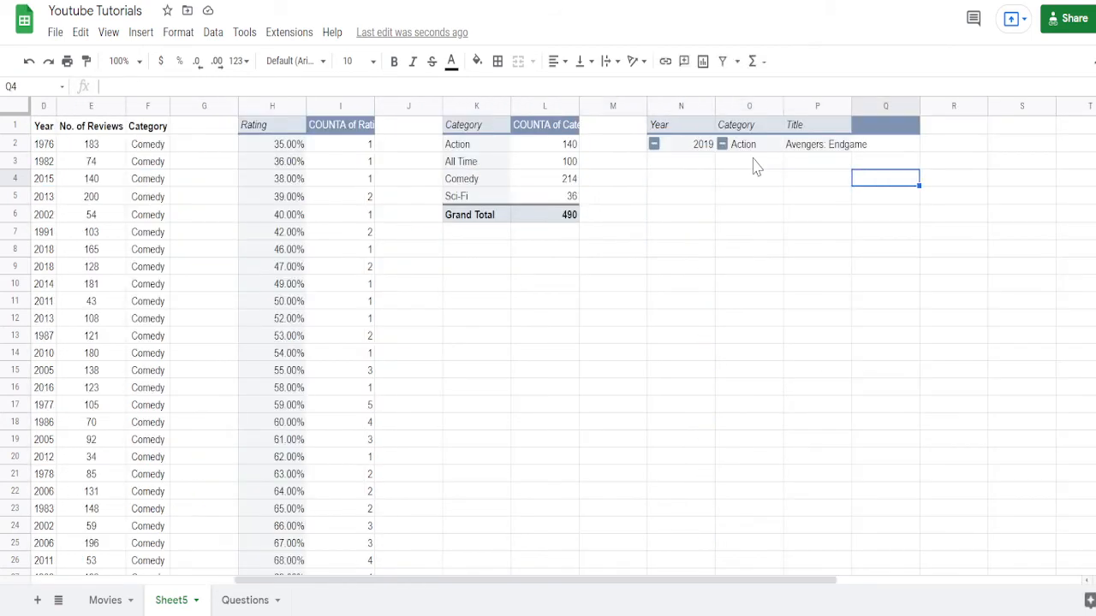
key("Left")
key("Left")
key("Left")
key("Left")
key("Left")
key("Right")
key("Right")
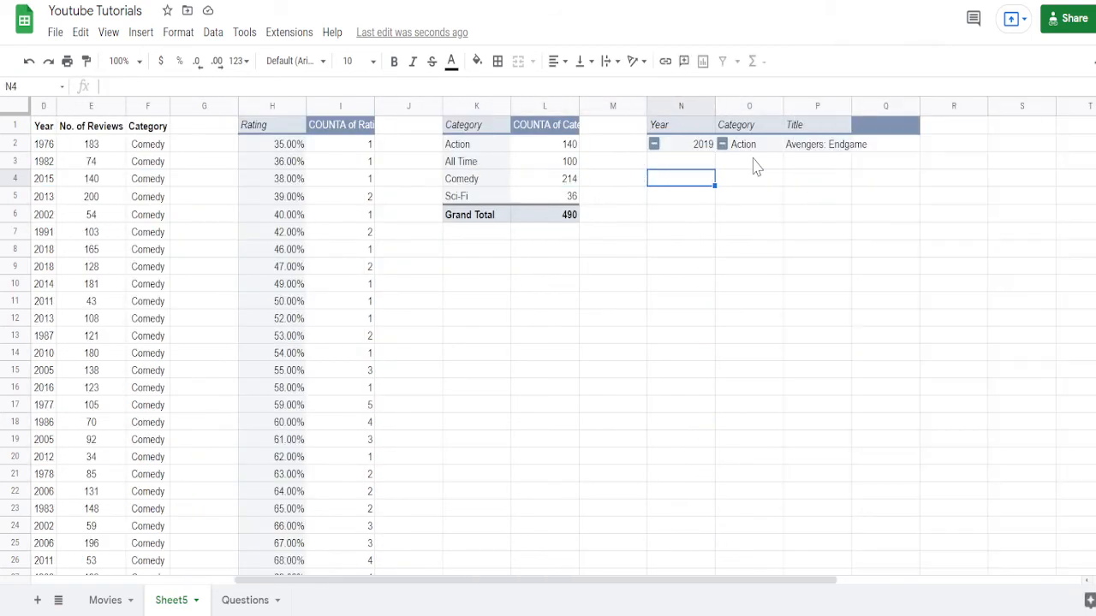
key("Up")
key("Up")
key("Up")
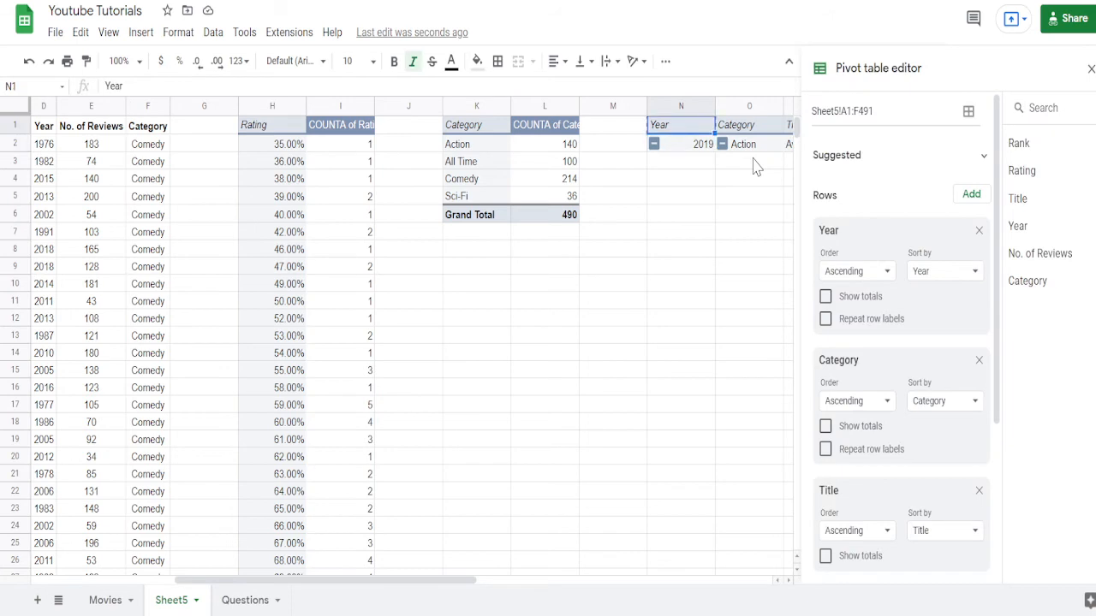
key("Right")
key("Right")
key("Right")
key("Right")
key("Right")
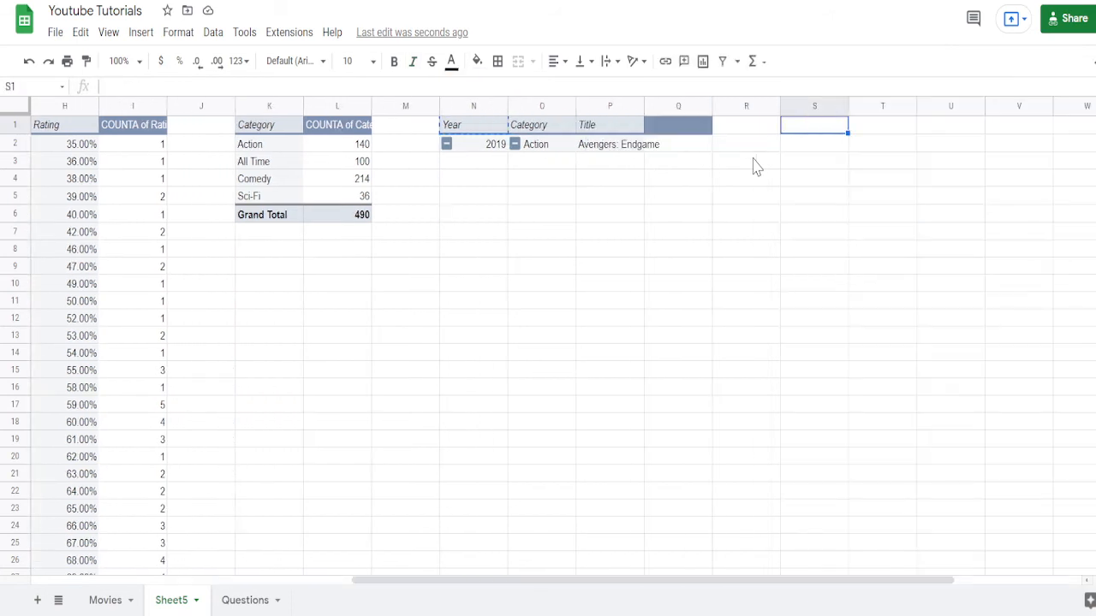
key("ctrl+v")
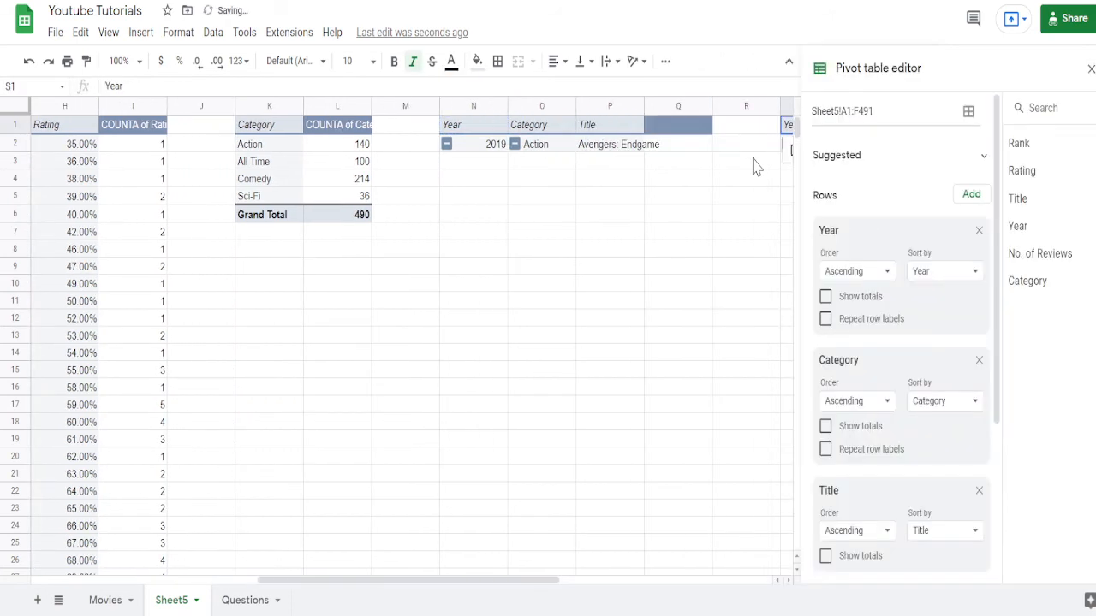
- Remove the Year, Category and Title row fields from the pivot table at S1
left_click(978, 231)
left_click(978, 232)
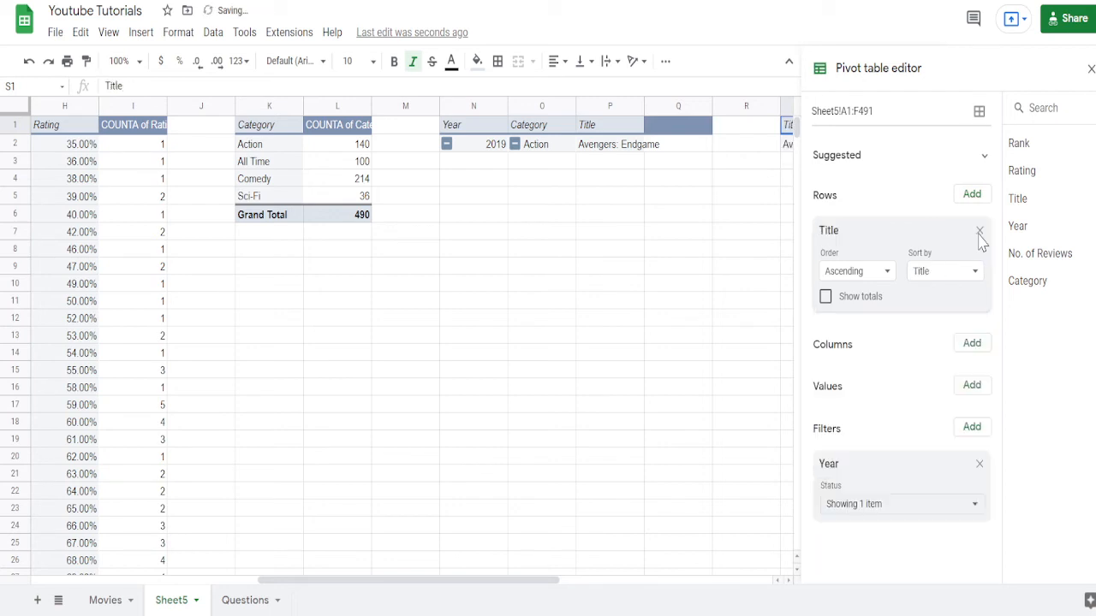
left_click(979, 231)
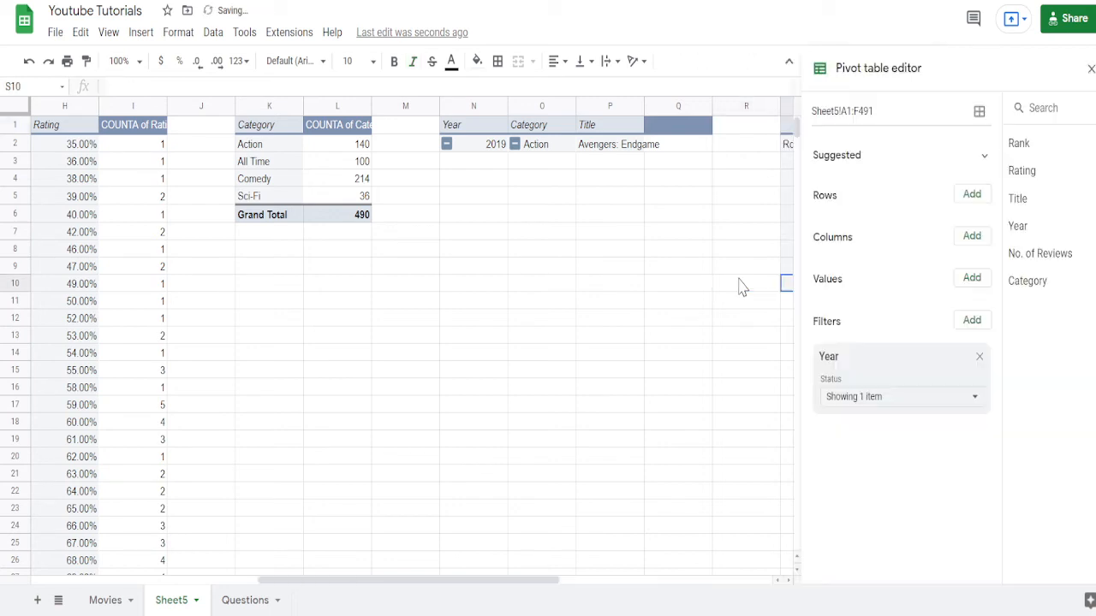
- Add Category as the row field of the pivot table at S1
key("Down")
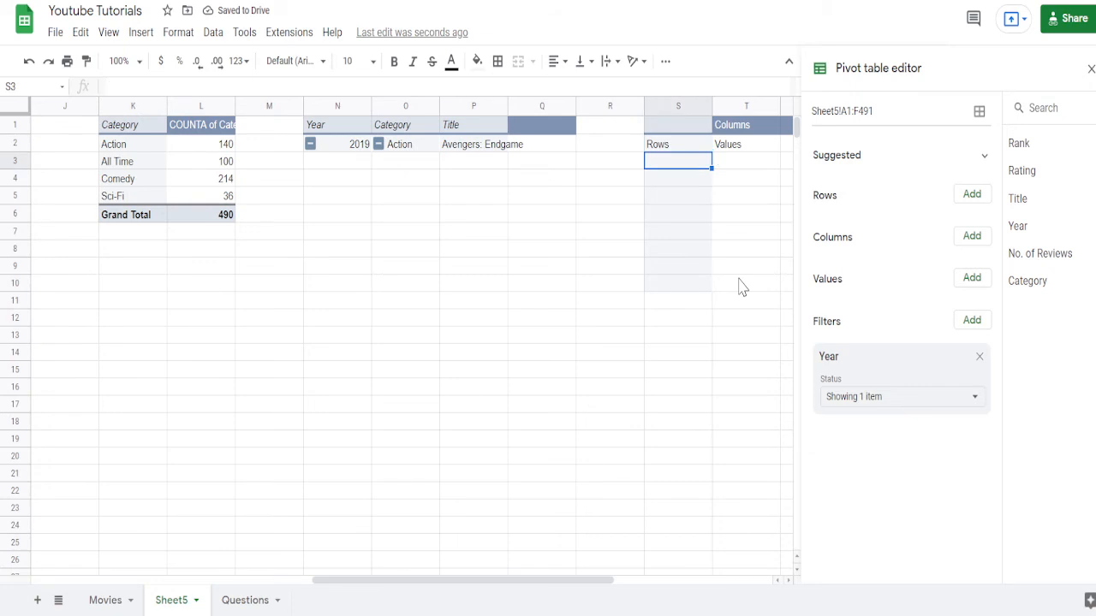
left_click(973, 194)
left_click(983, 351)
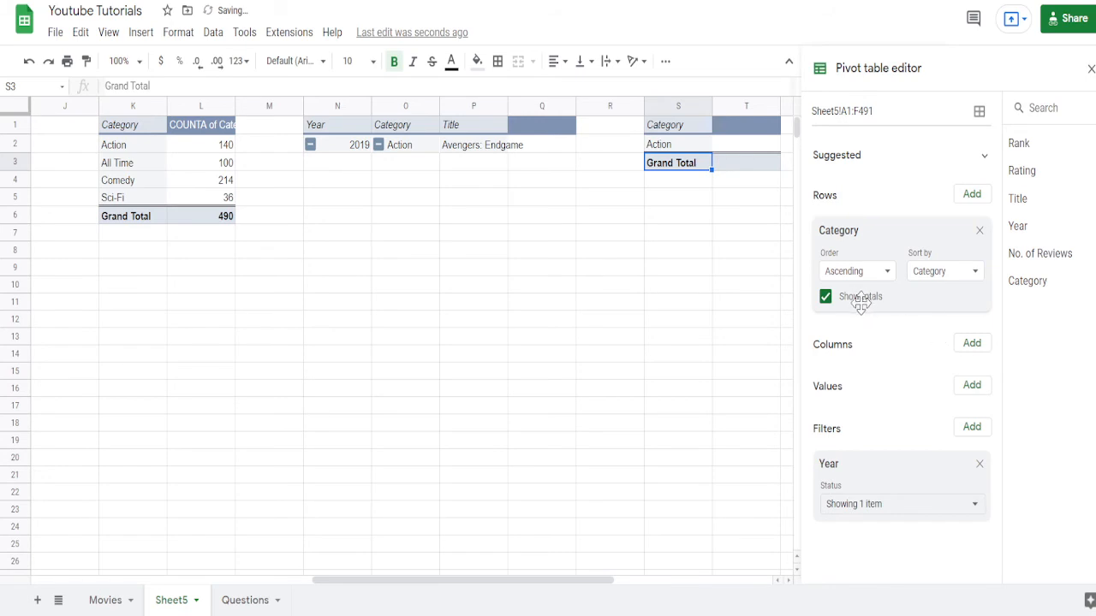
left_click(734, 306)
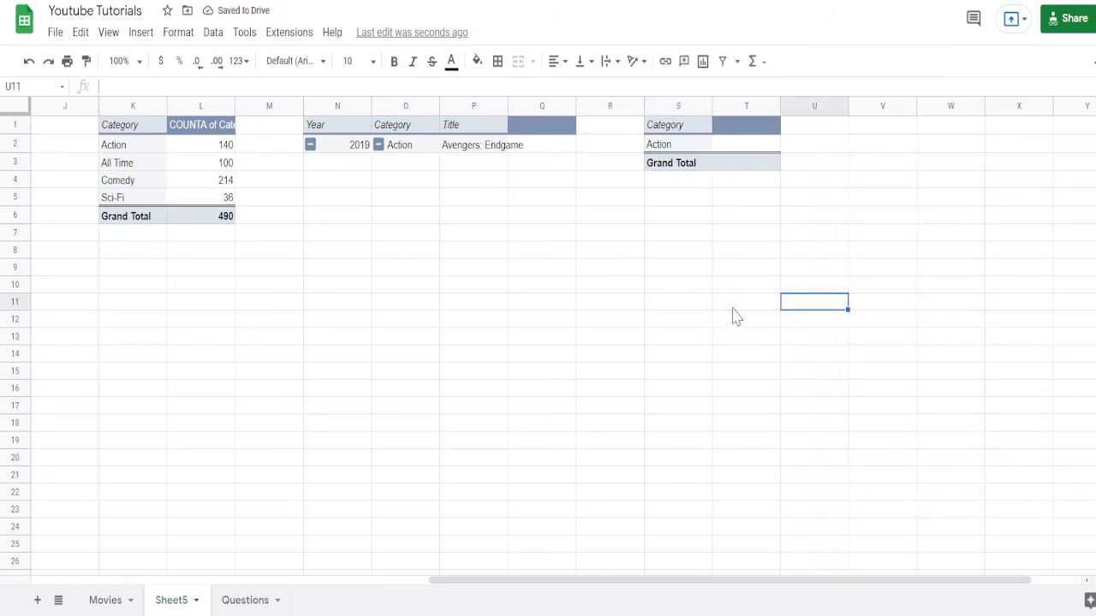
- Remove the Year filter from the pivot table at S1
key("Left")
key("ctrl+Up")
key("ctrl+Up")
key("Down")
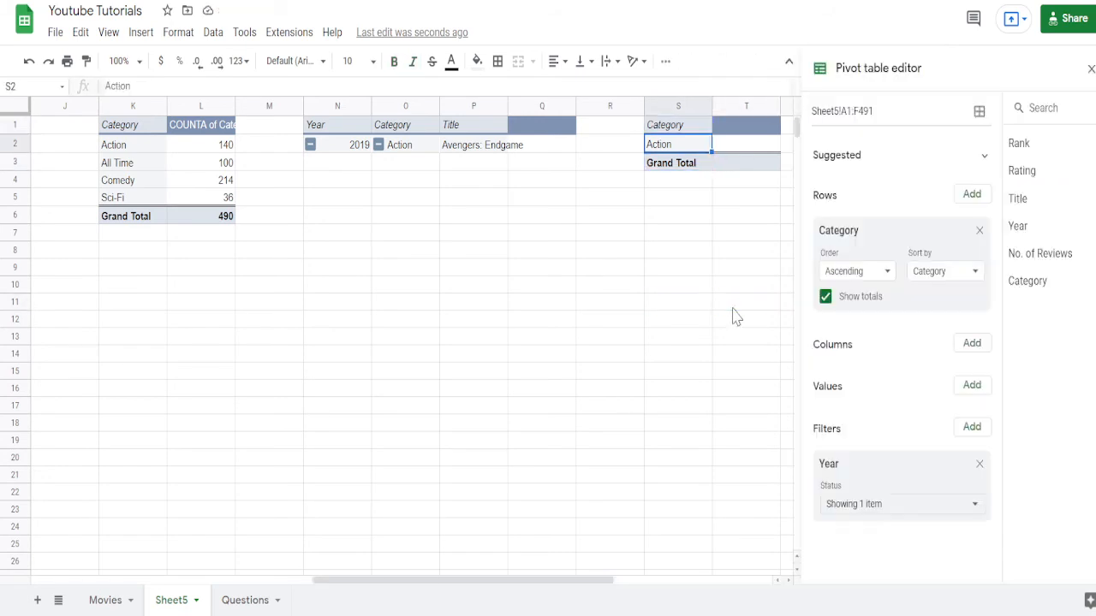
left_click(979, 465)
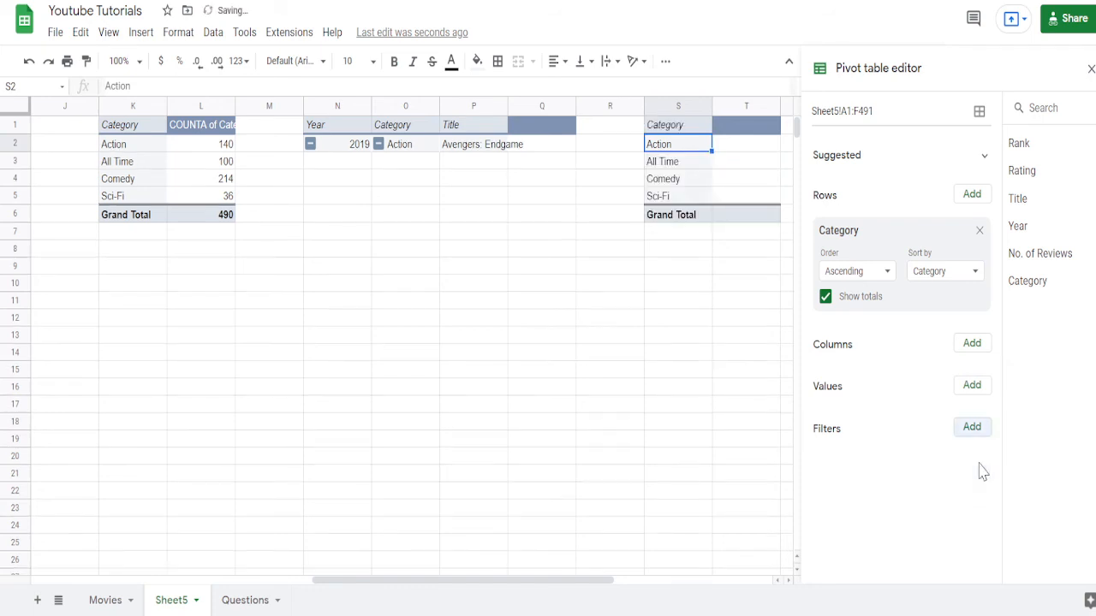
- Review the categories listed in the pivot table at S1
left_click(717, 358)
key("Left")
key("Up")
key("Up")
key("Up")
key("Up")
key("Up")
key("Up")
key("Up")
key("Up")
key("Up")
key("Up")
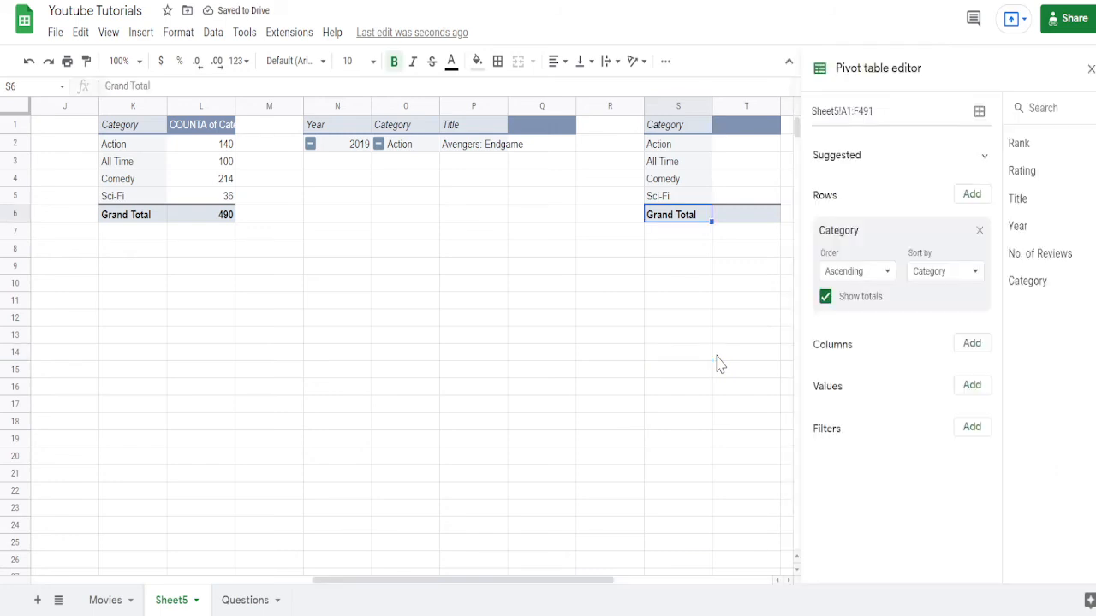
key("Up")
key("Up")
key("Right")
key("Right")
key("Right")
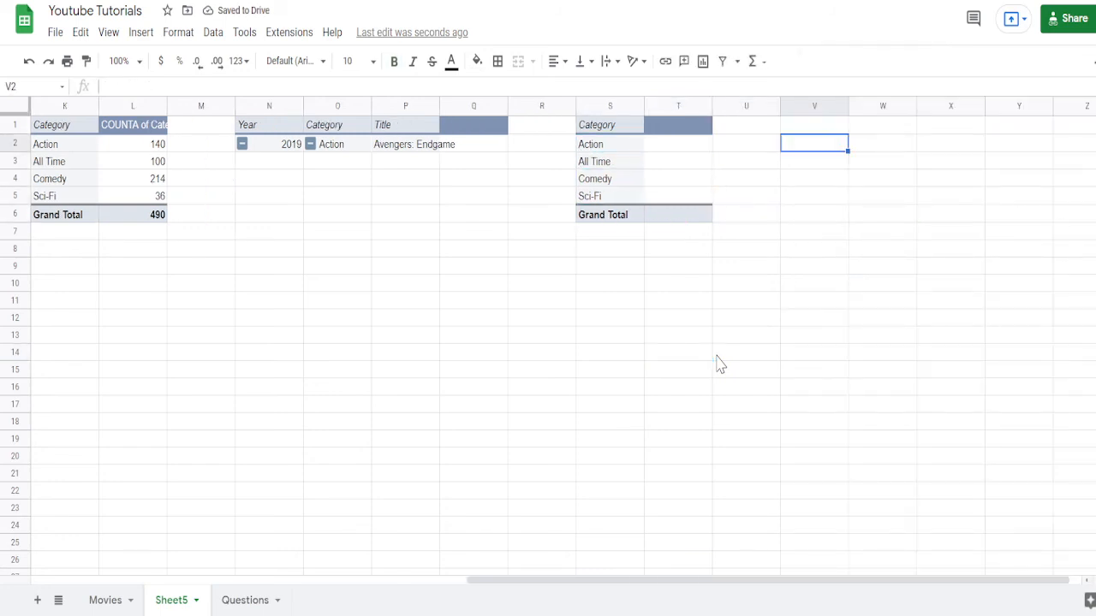
- Add Rating as a value in the pivot table at S1, summarized by AVERAGE
left_click(702, 188)
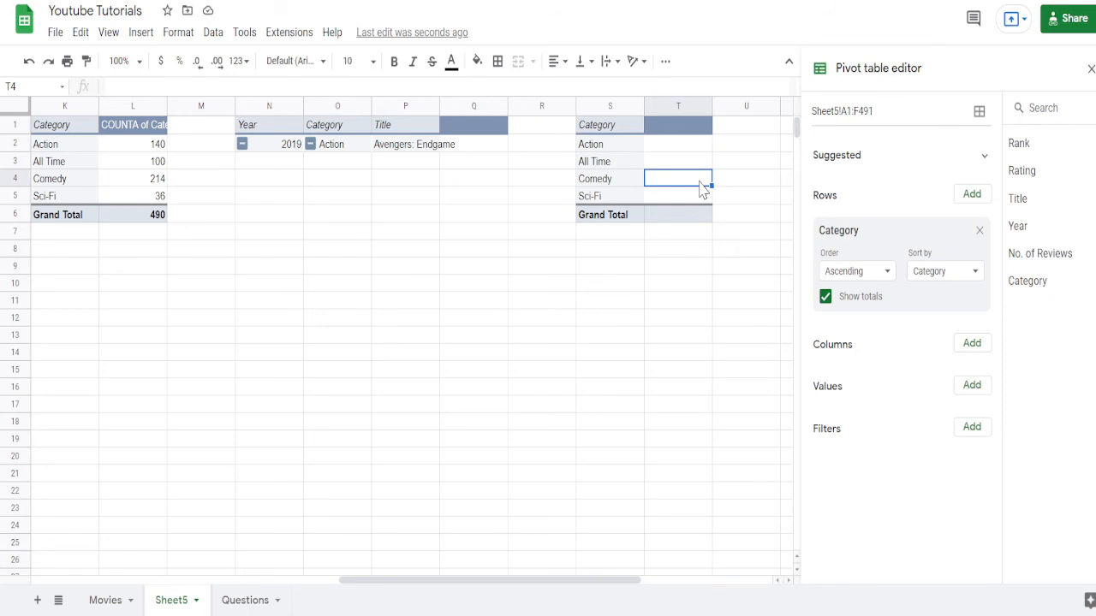
left_click(974, 387)
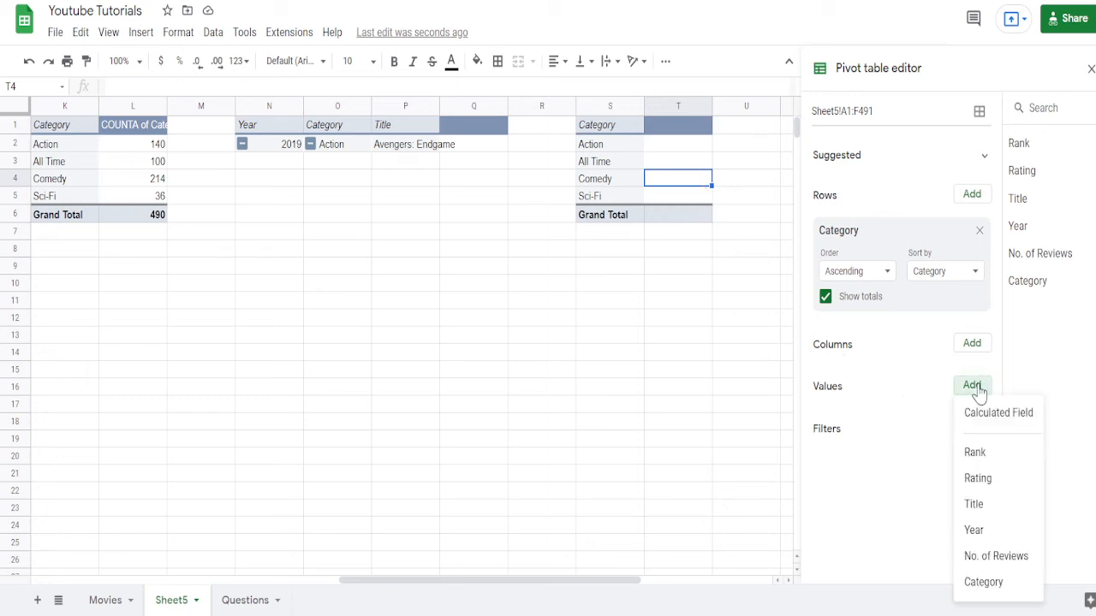
left_click(980, 482)
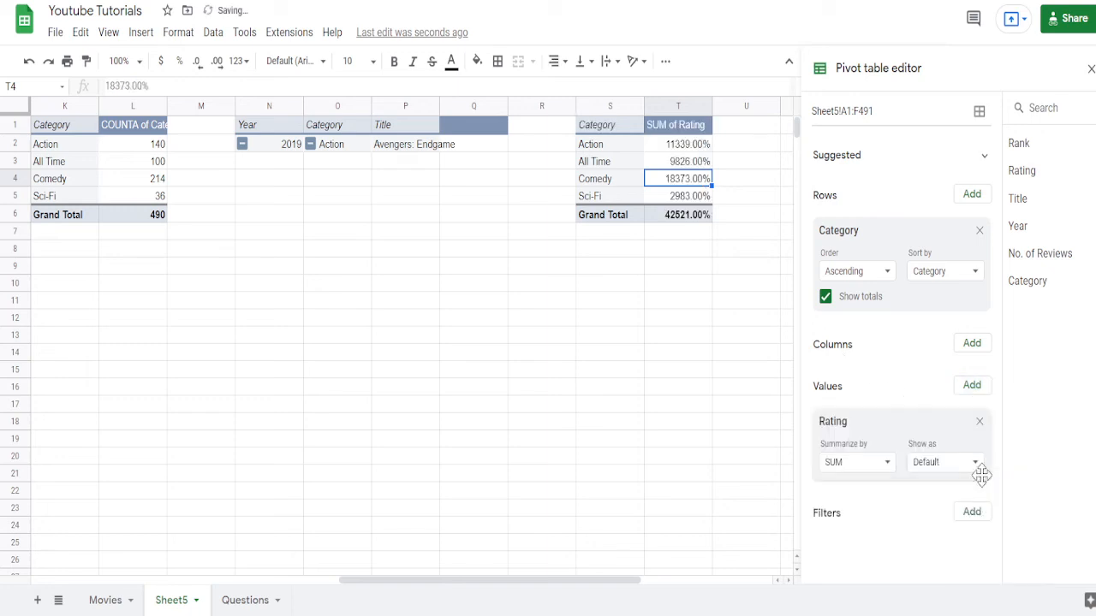
left_click(879, 469)
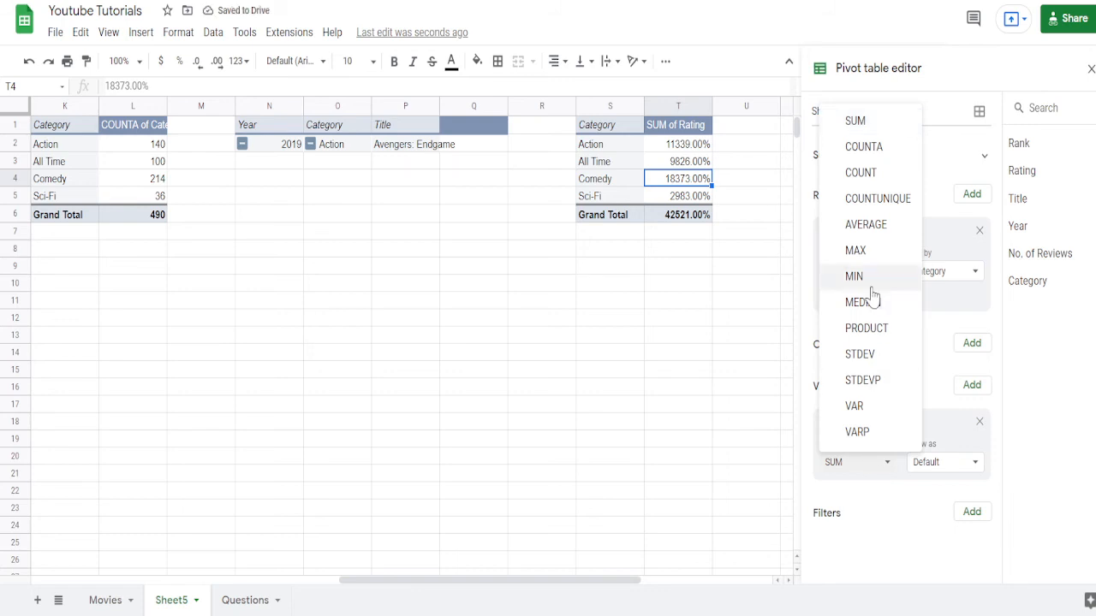
left_click(885, 226)
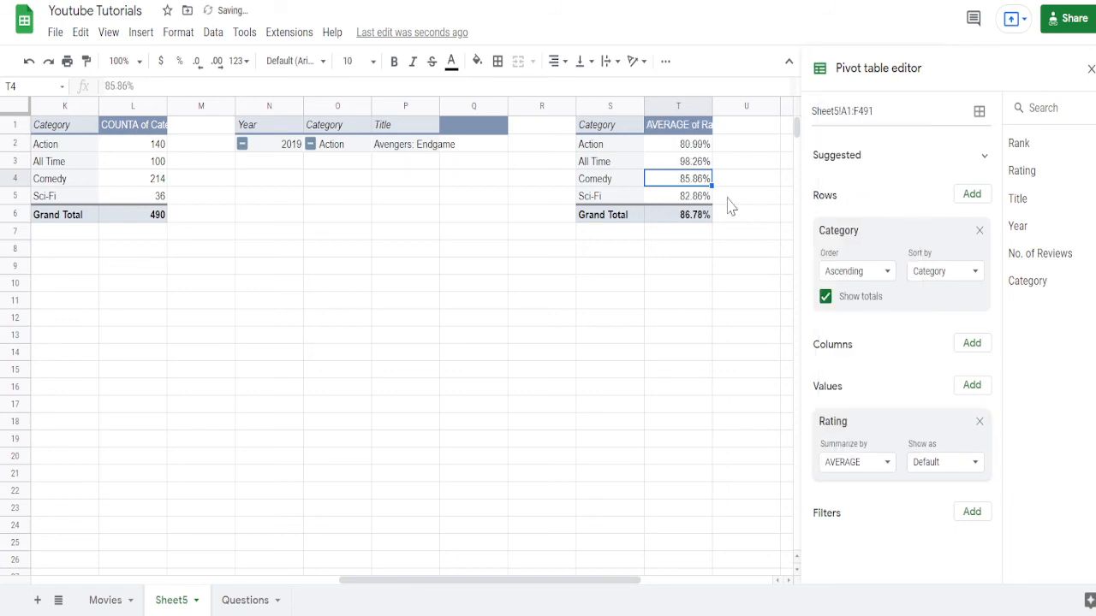
- Examine the average rating of each category in the pivot table at S1
left_click(731, 206)
key("Right")
key("Left")
key("Left")
key("Left")
key("Left")
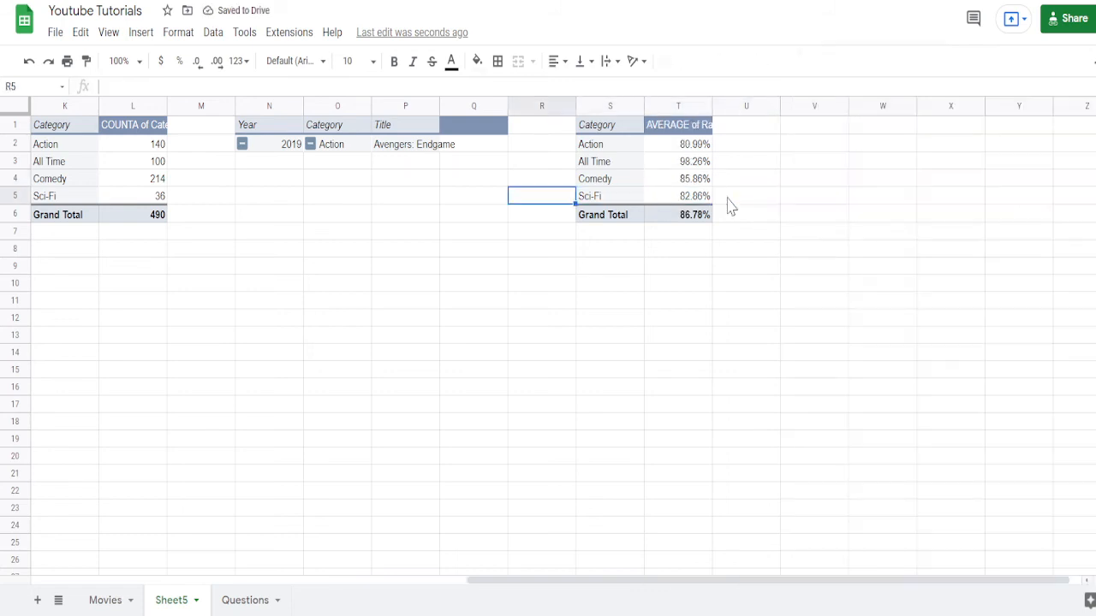
key("Right")
key("Right")
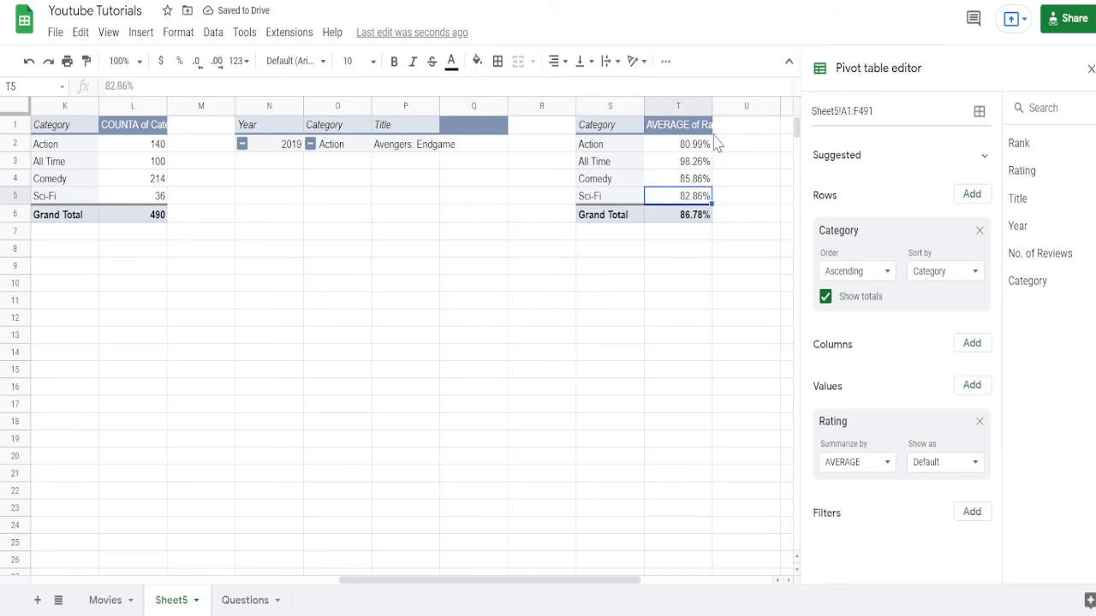
- Format column T to show the average ratings as percentages without decimal places
left_click(681, 106)
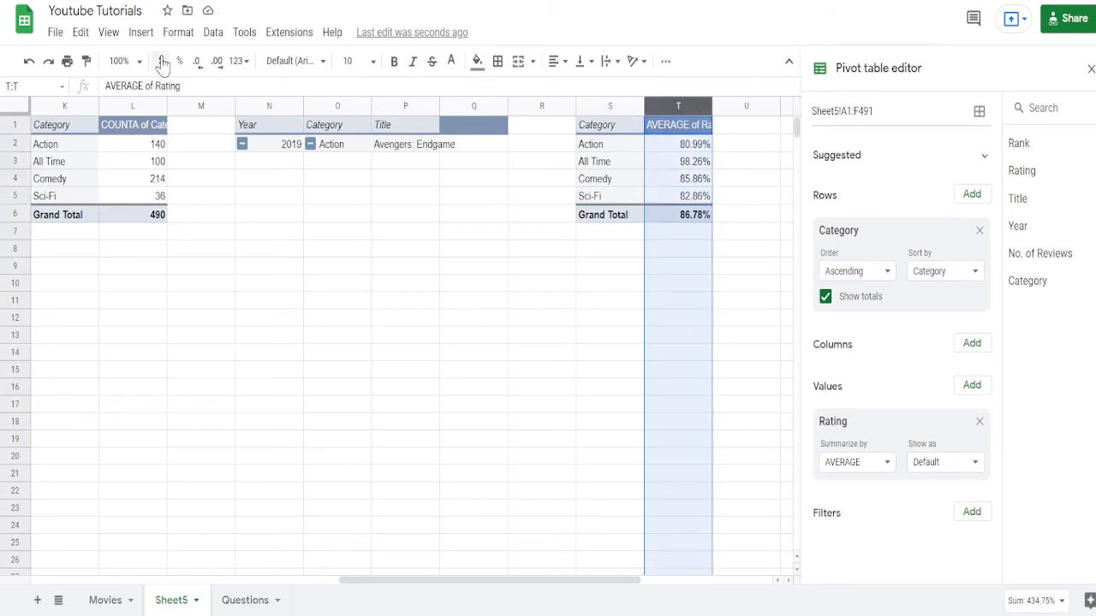
left_click(200, 68)
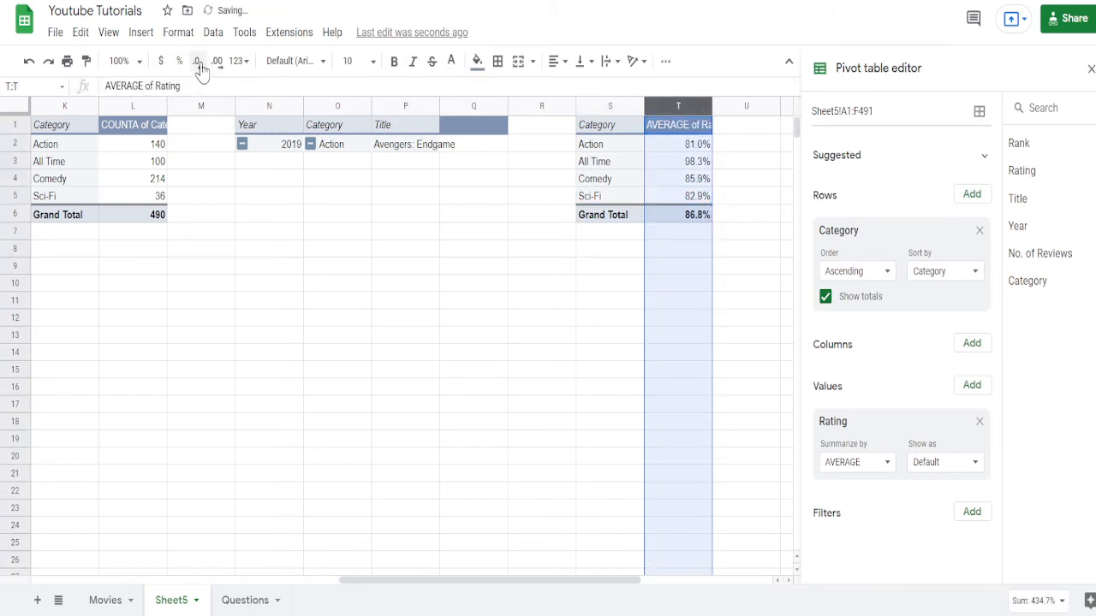
left_click(201, 68)
left_click(503, 182)
- Review the rounded average ratings by category in column T
key("Right")
key("Right")
key("Right")
key("Right")
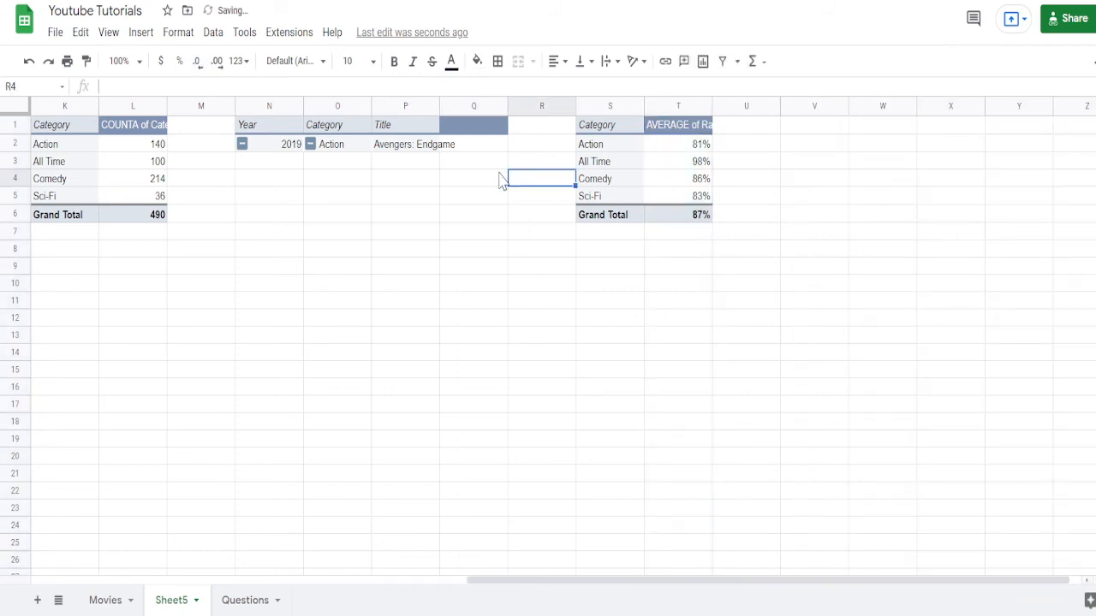
key("Up")
key("Left")
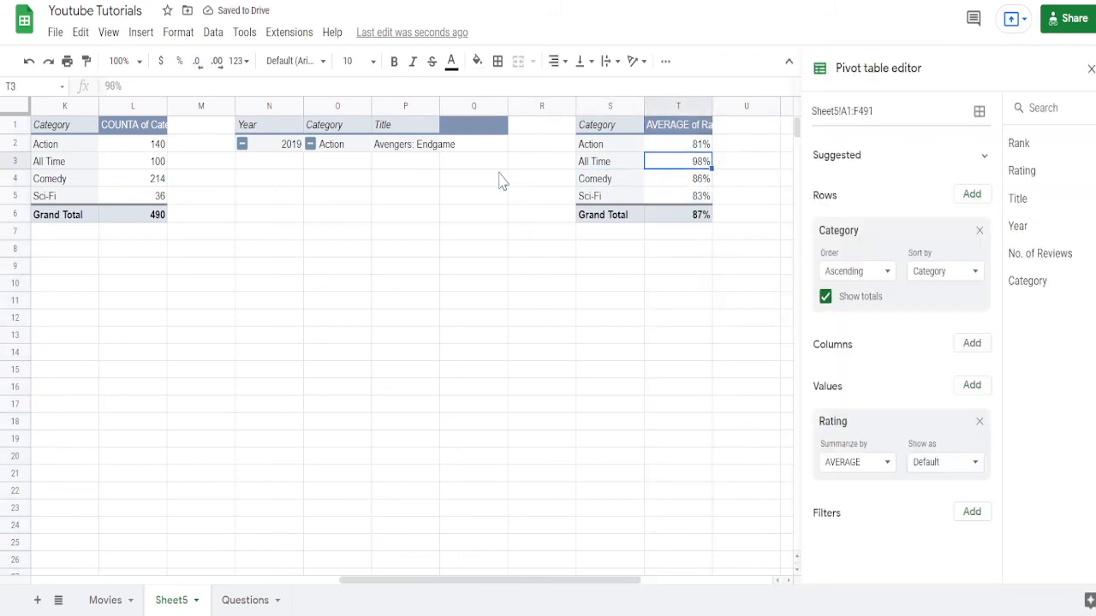
key("Up")
key("Down")
key("Down")
key("Down")
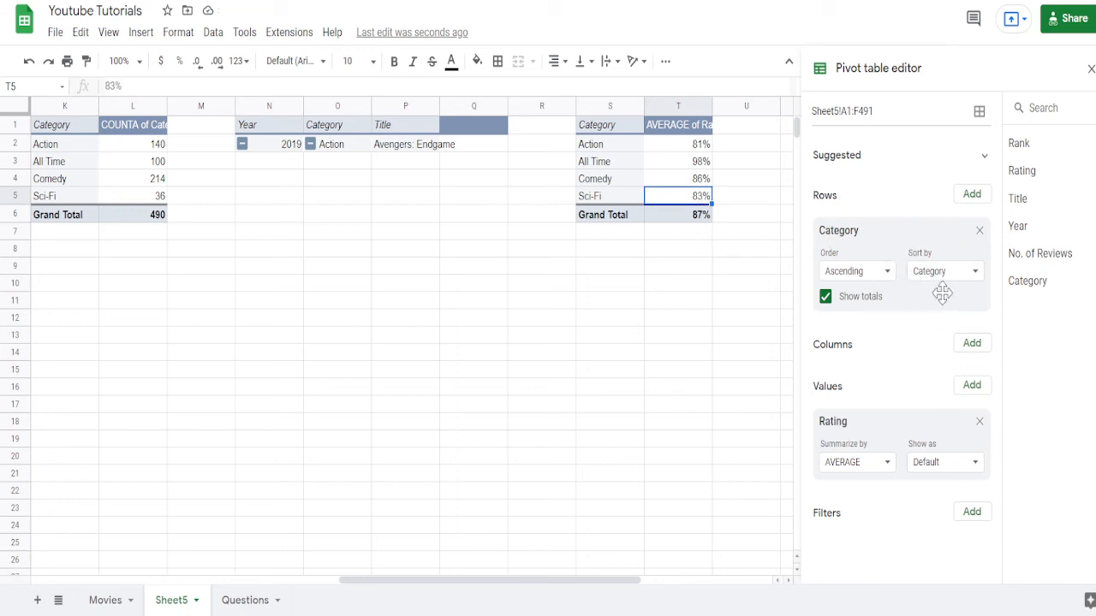
- Sort the Category rows of the pivot table at S1 by AVERAGE of Rating in descending order
left_click(966, 271)
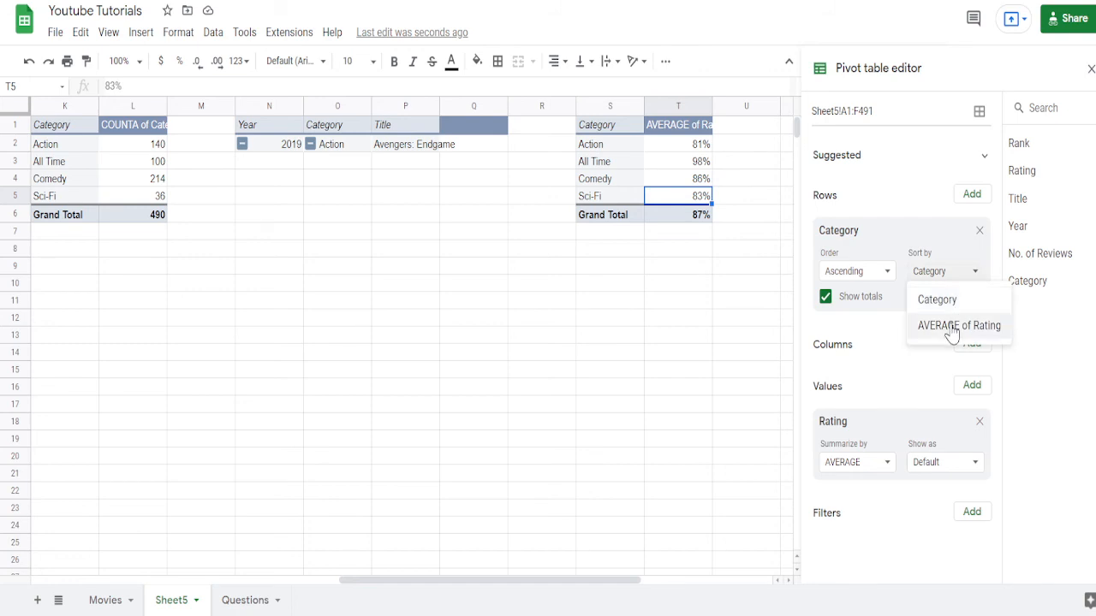
left_click(952, 327)
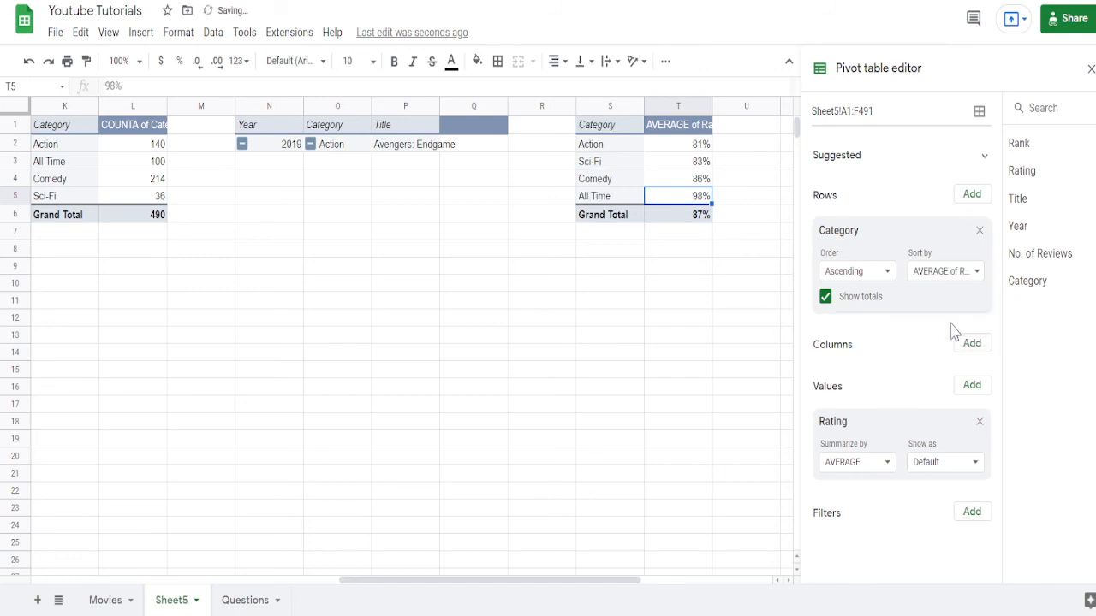
left_click(882, 282)
left_click(873, 324)
key("Up")
key("Up")
key("Up")
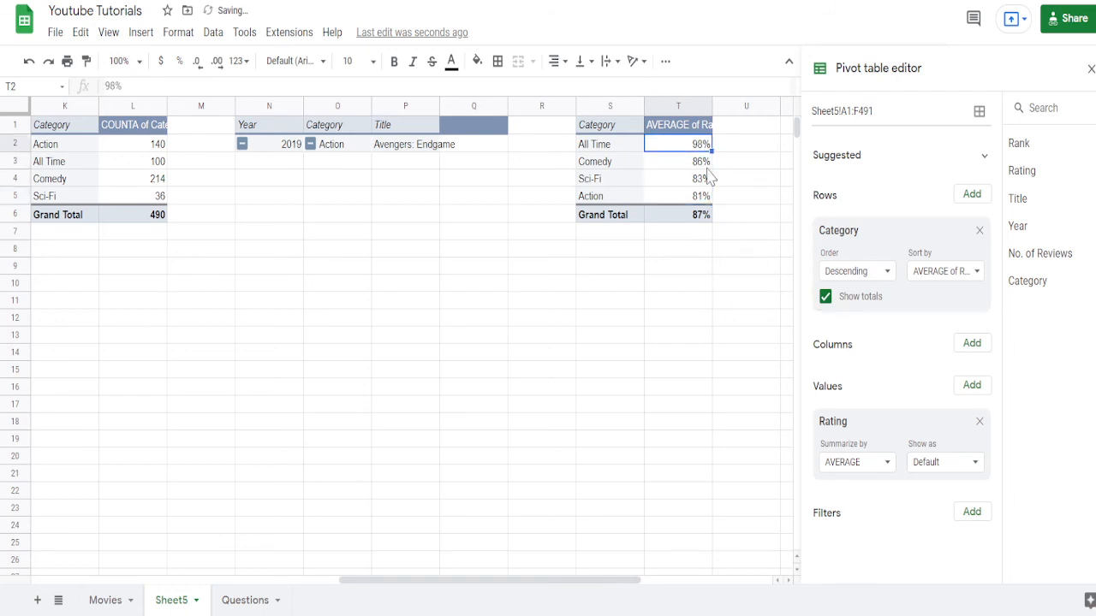
- Examine the top category and its average rating in the sorted pivot table at S1
key("Left")
key("Right")
key("Left")
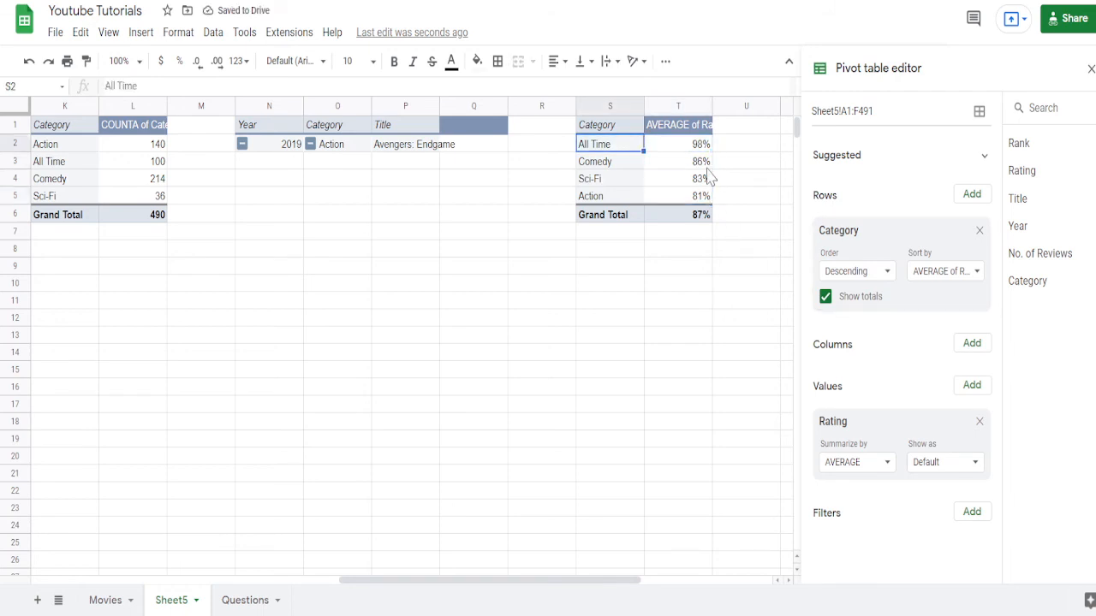
key("Left")
key("Right")
key("Right")
key("Right")
key("Left")
key("Left")
key("Right")
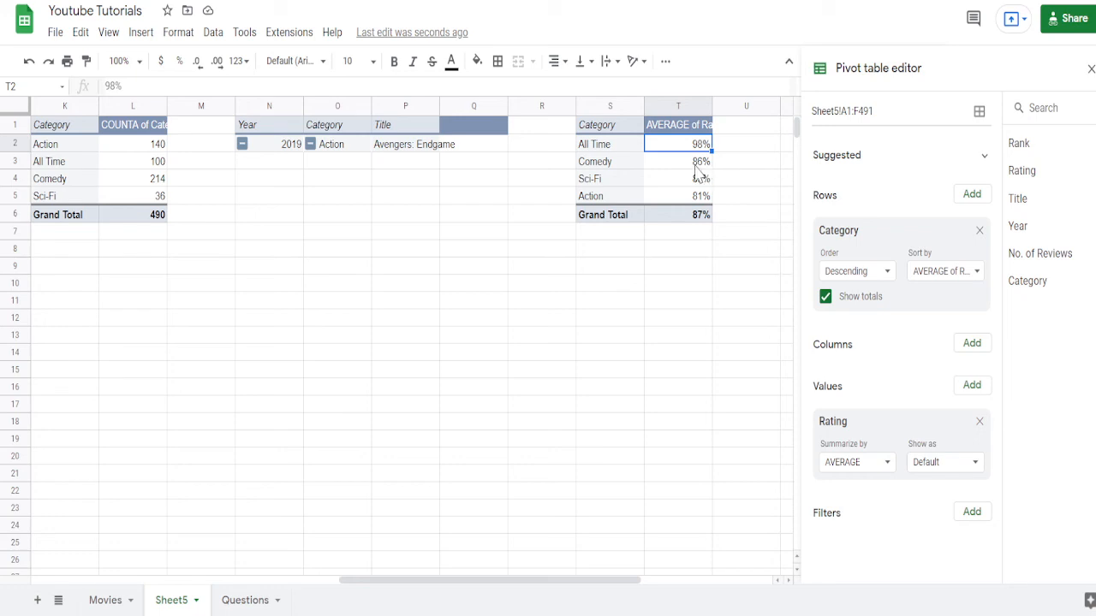
- Hide the totals for the Category rows in the pivot table at S1
left_click(825, 300)
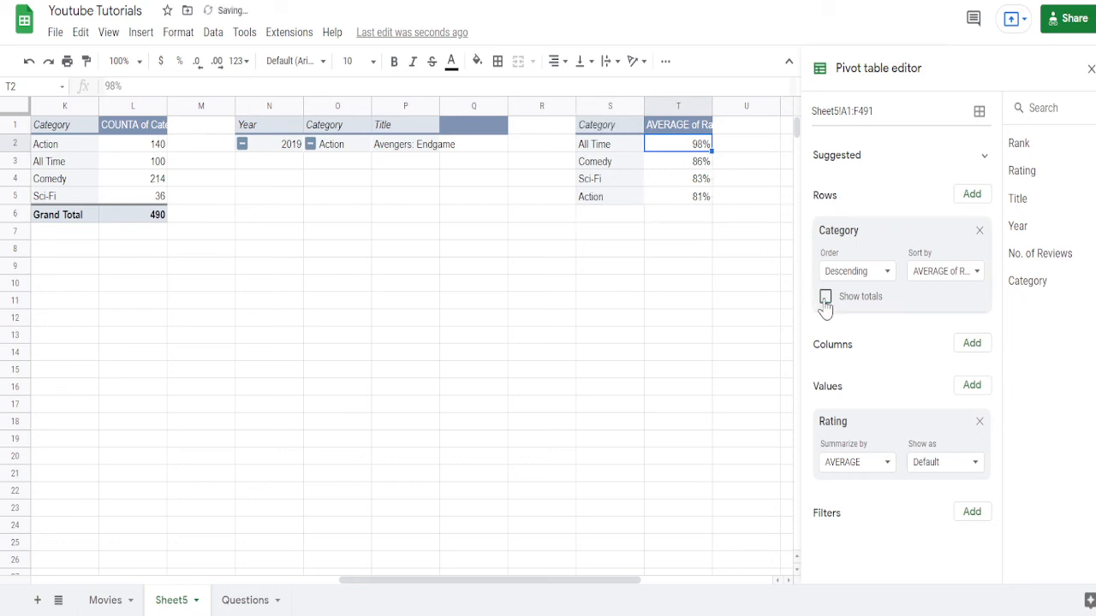
left_click(662, 268)
key("Left")
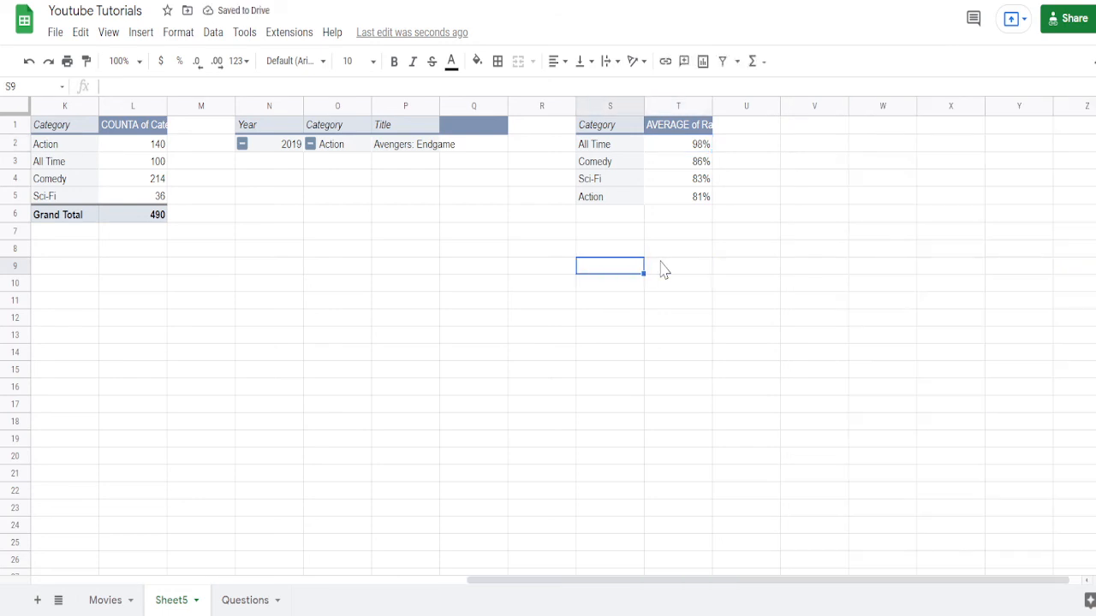
- Review the categories and average ratings in S2:T5 without the Grand Total row
key("Up")
key("Up")
key("Up")
key("Up")
key("Up")
key("Up")
key("Up")
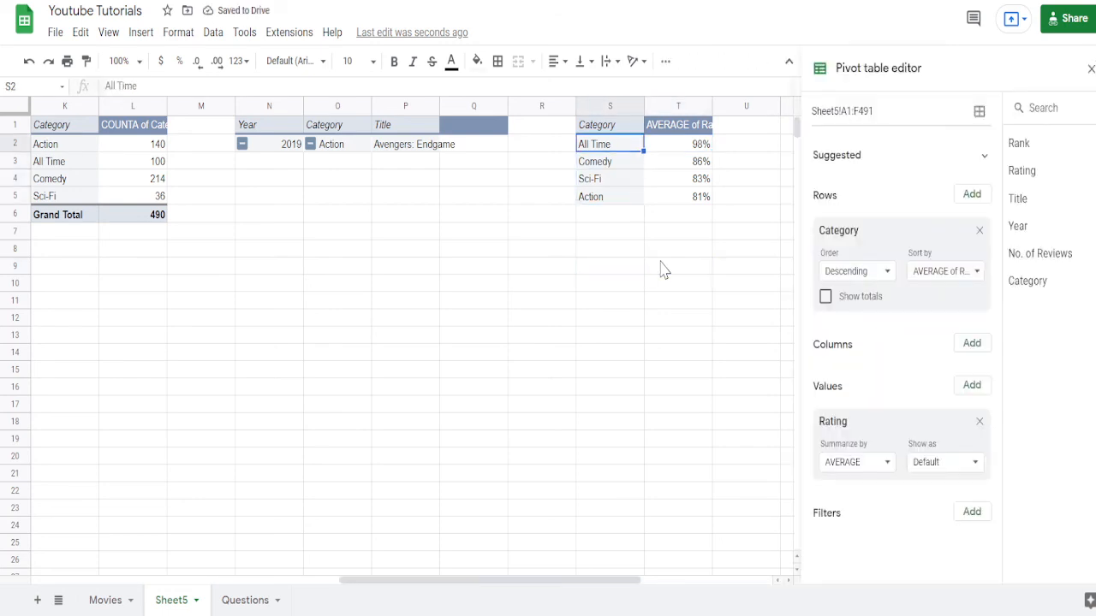
key("Down")
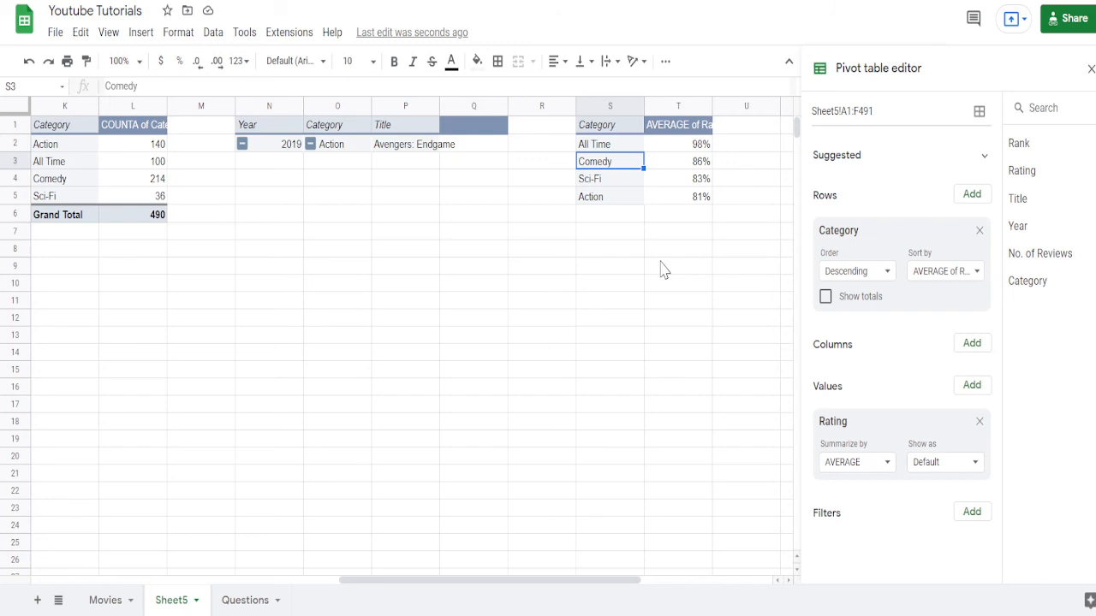
key("Right")
key("Right")
key("Left")
key("Up")
key("Left")
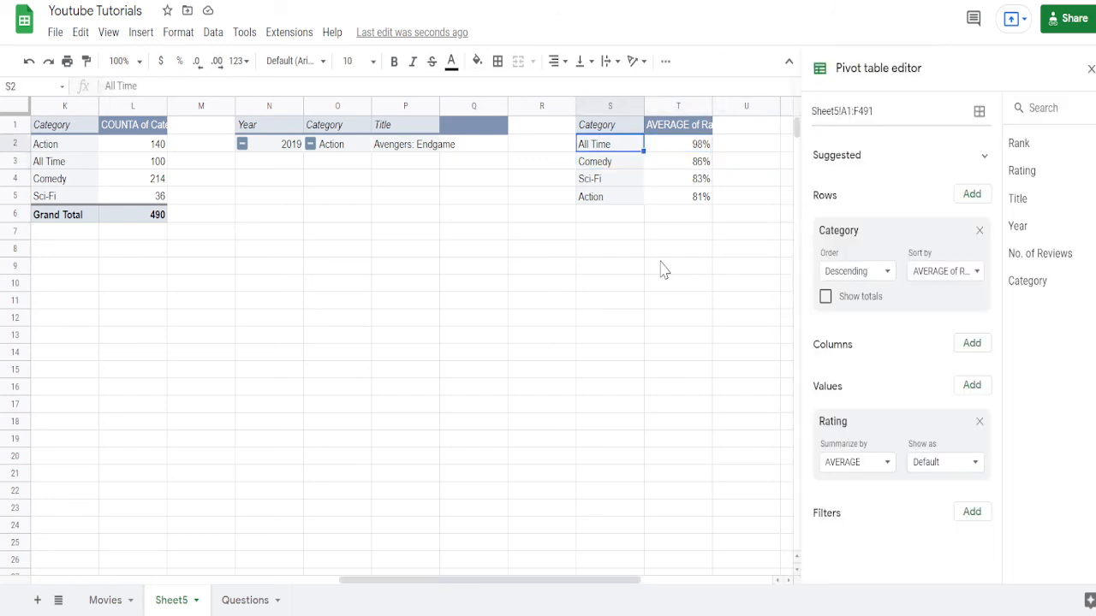
- Copy the whole pivot table S1:T5, including its headers, to V1
key("Up")
key("shift+Right")
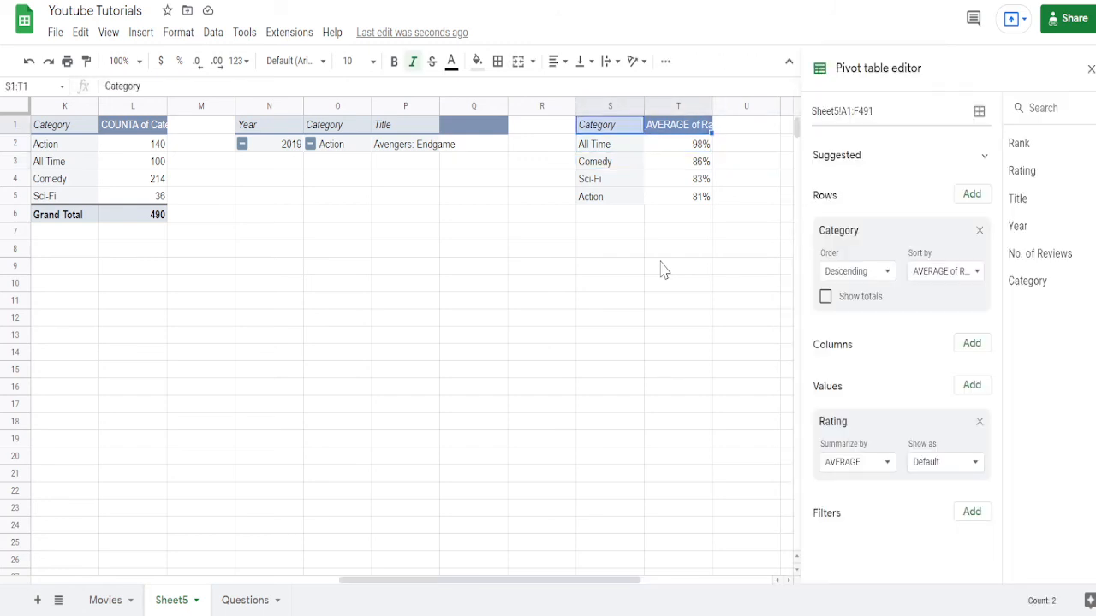
key("ctrl+shift+Down")
key("Right")
key("Right")
key("Right")
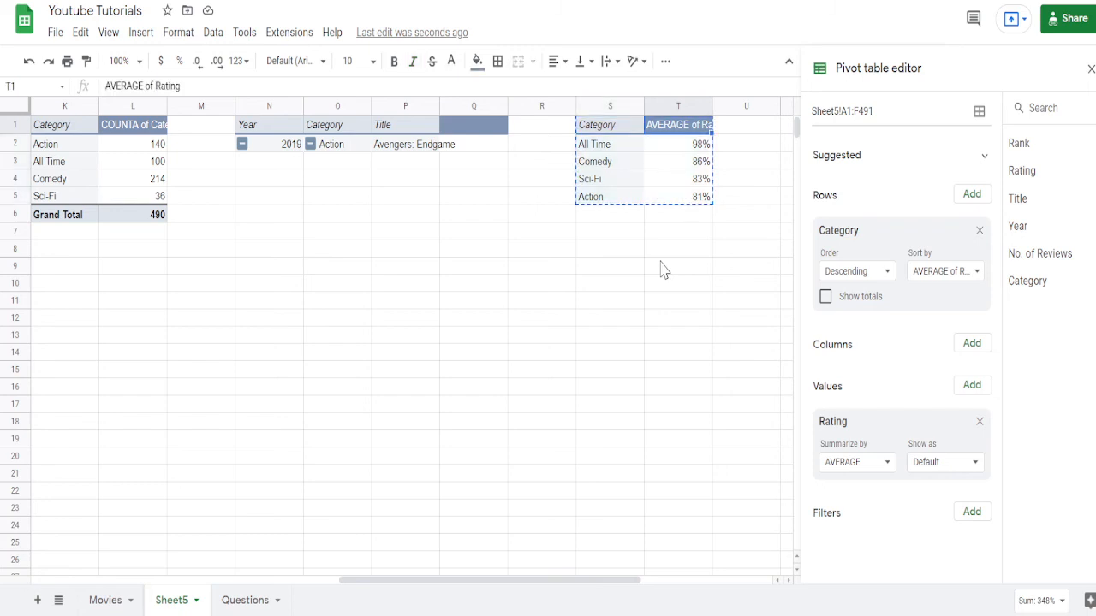
key("ctrl+v")
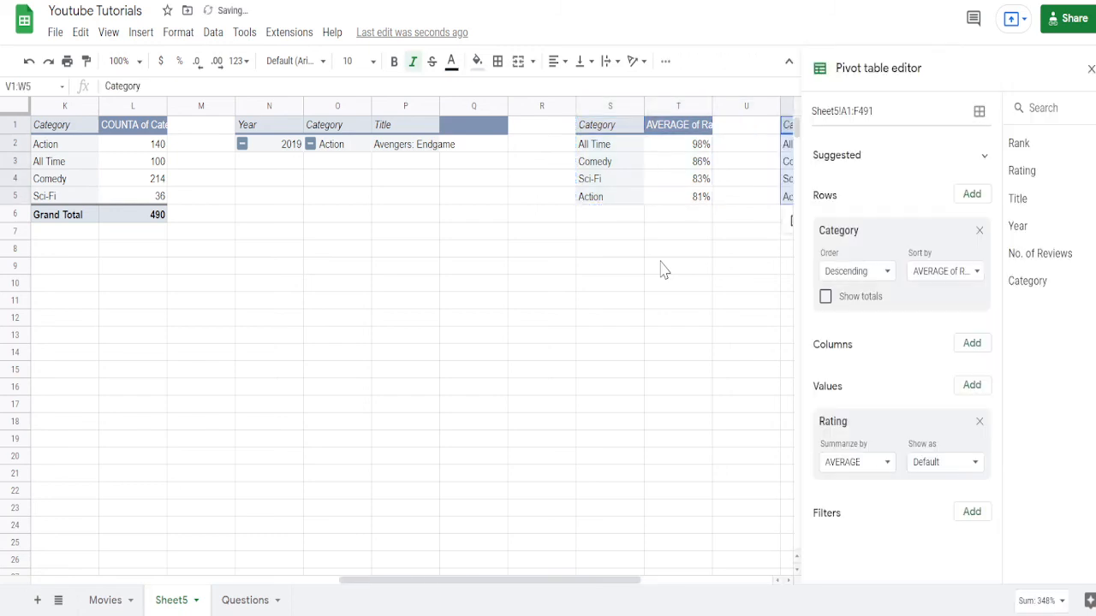
key("Right")
key("Right")
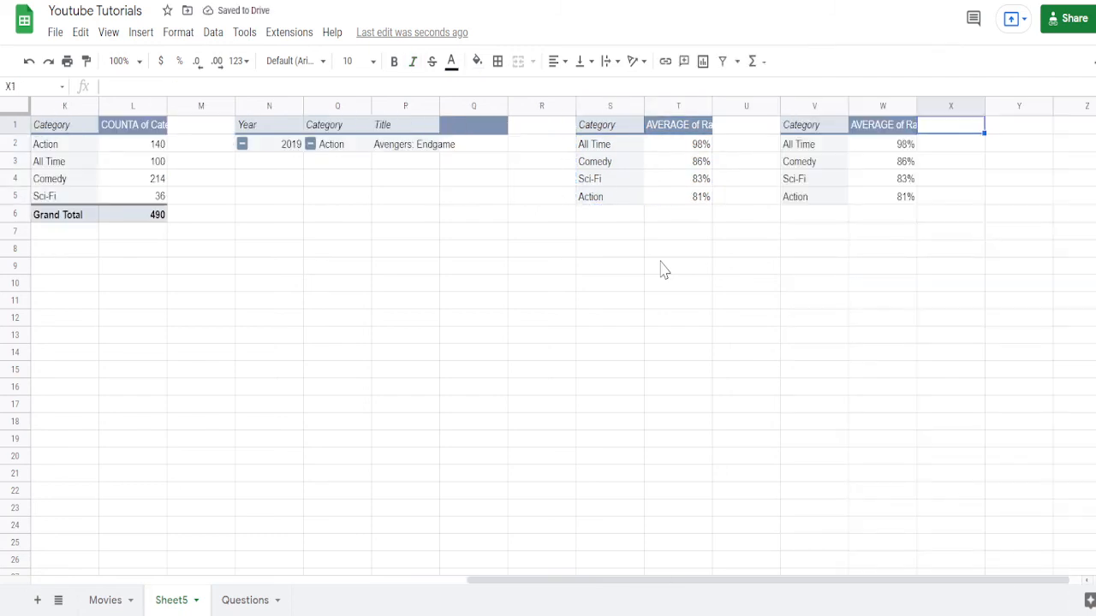
- Undo the pasted copy of the pivot table at V1
key("ctrl+z")
key("Left")
key("Left")
key("Left")
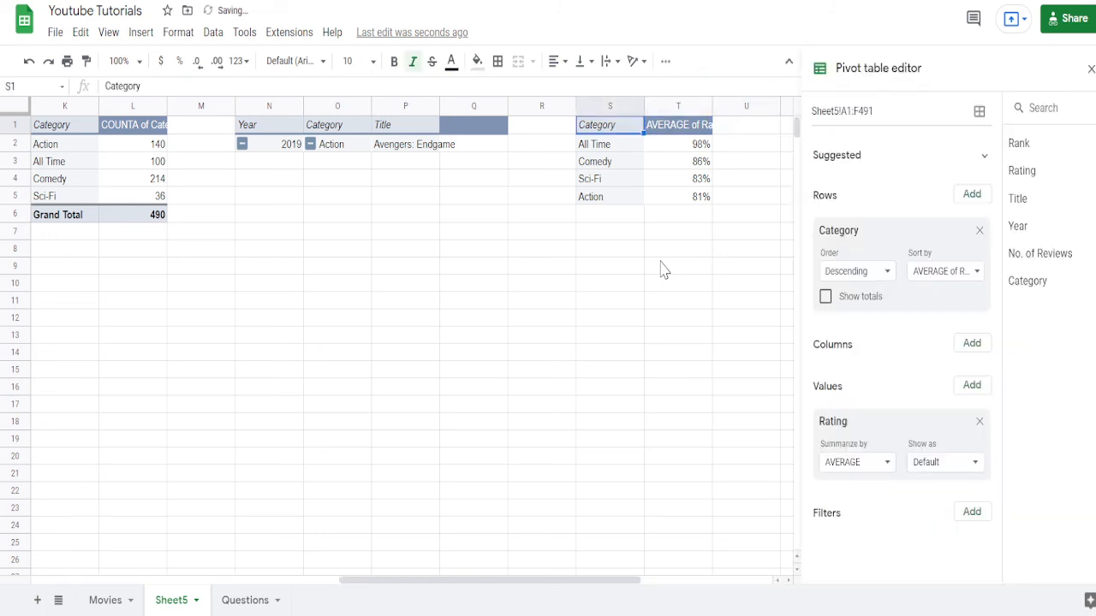
- Copy only the category names and average ratings in S2:T5, without the headers, to V2
key("Down")
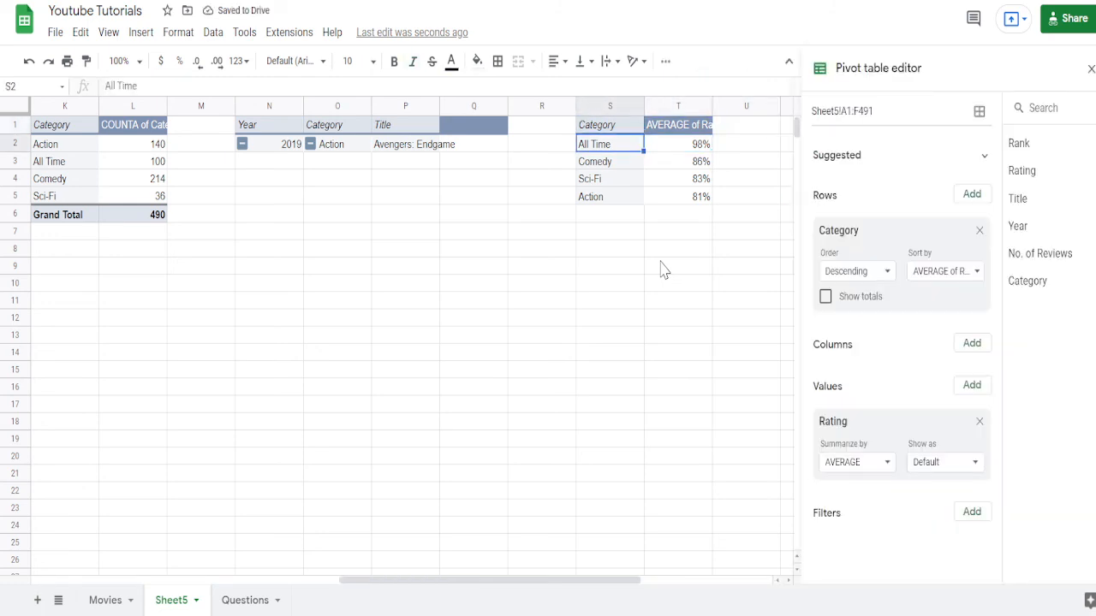
key("shift+Right")
key("ctrl+shift+Down")
key("ctrl+c")
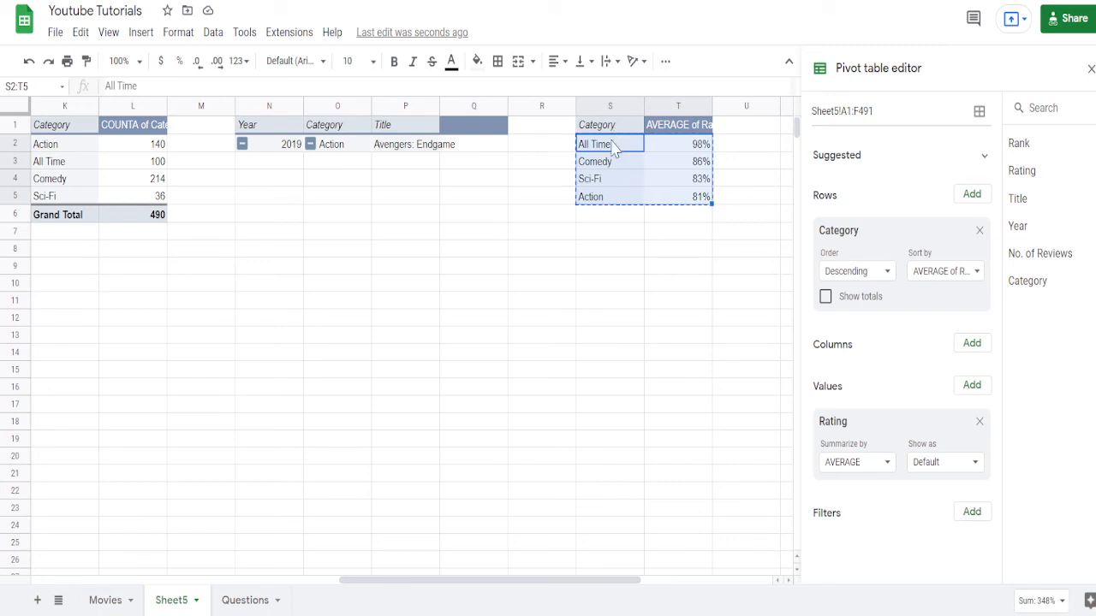
key("Right")
key("Right")
key("Right")
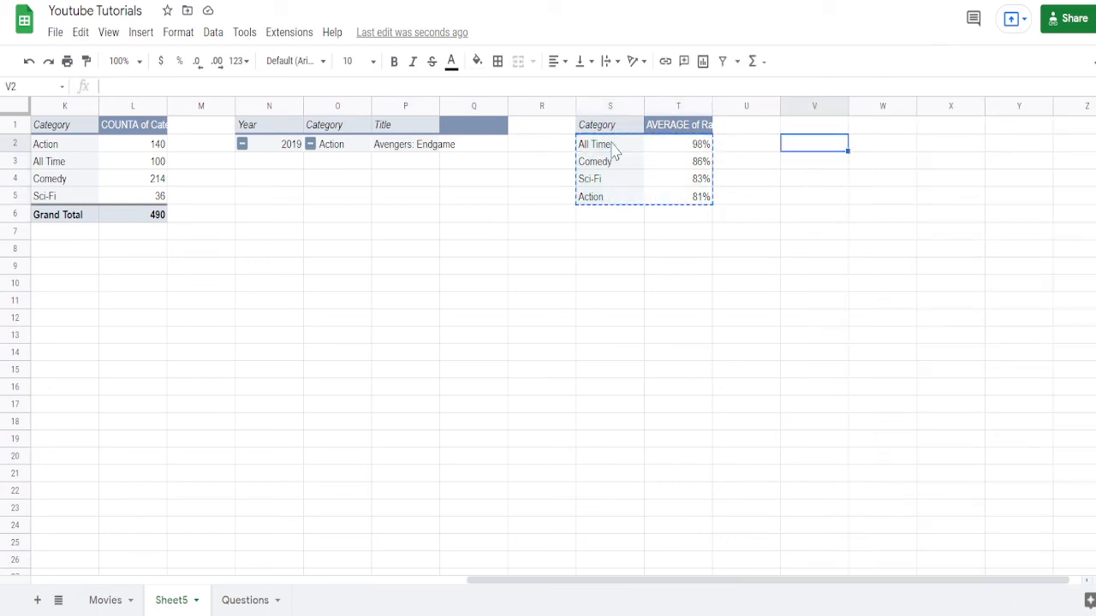
key("ctrl+v")
- Inspect the pasted category names and ratings in V2:W5
key("Right")
key("Left")
key("Left")
key("Right")
key("Right")
key("Right")
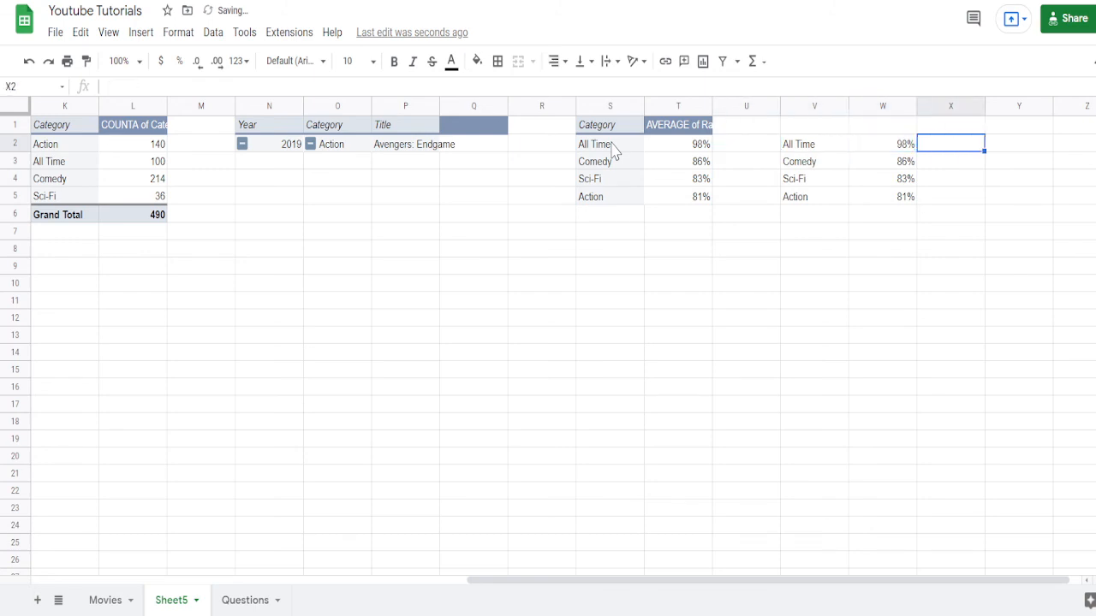
key("Left")
key("Left")
key("shift+Right")
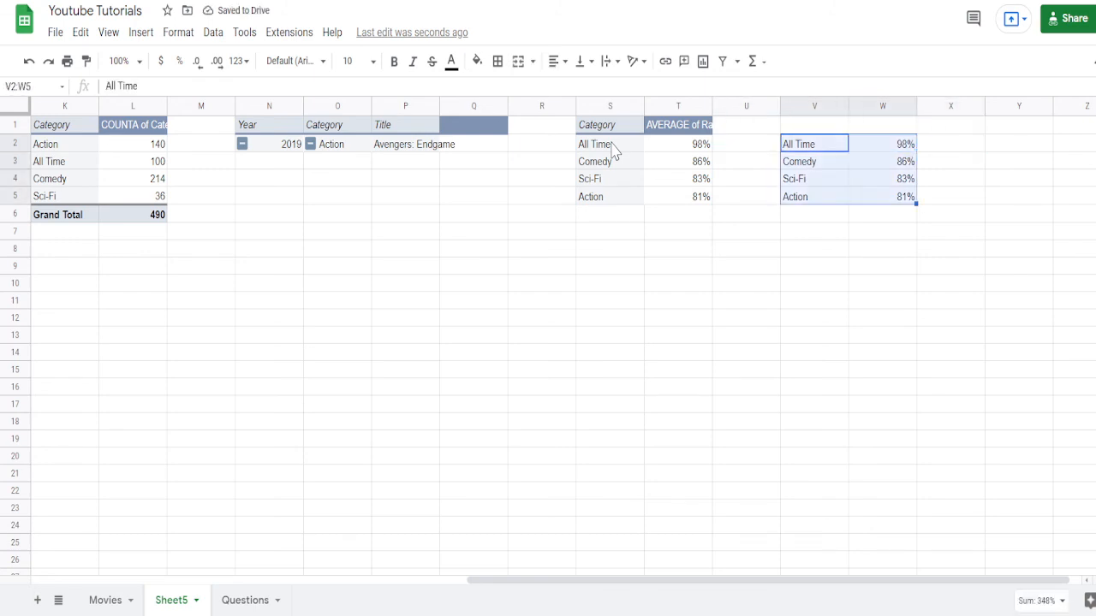
key("Right")
key("Left")
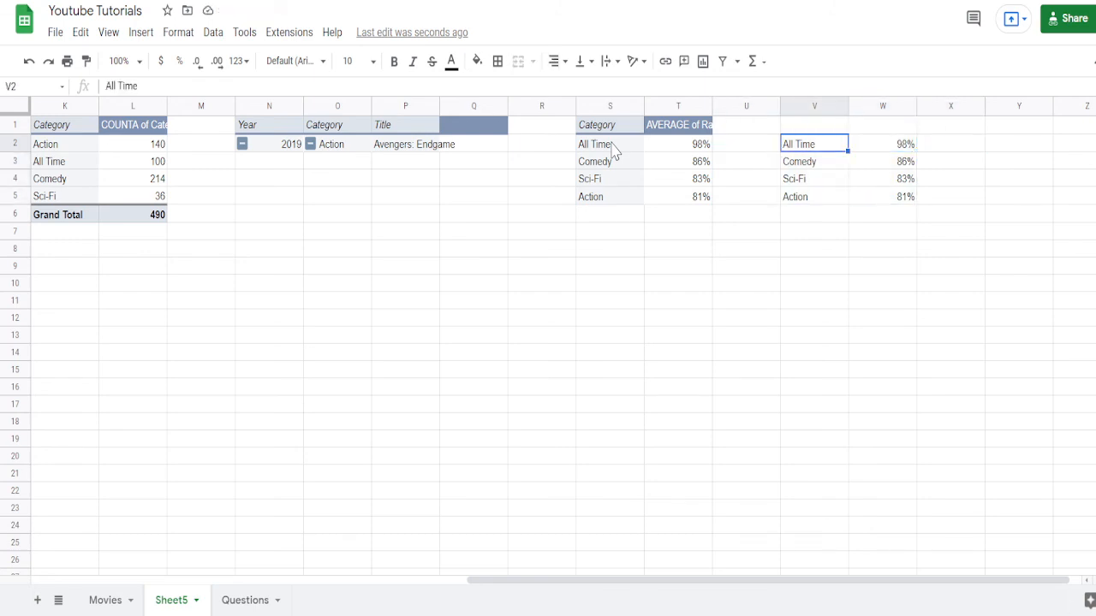
key("Right")
key("Left")
key("shift+Right")
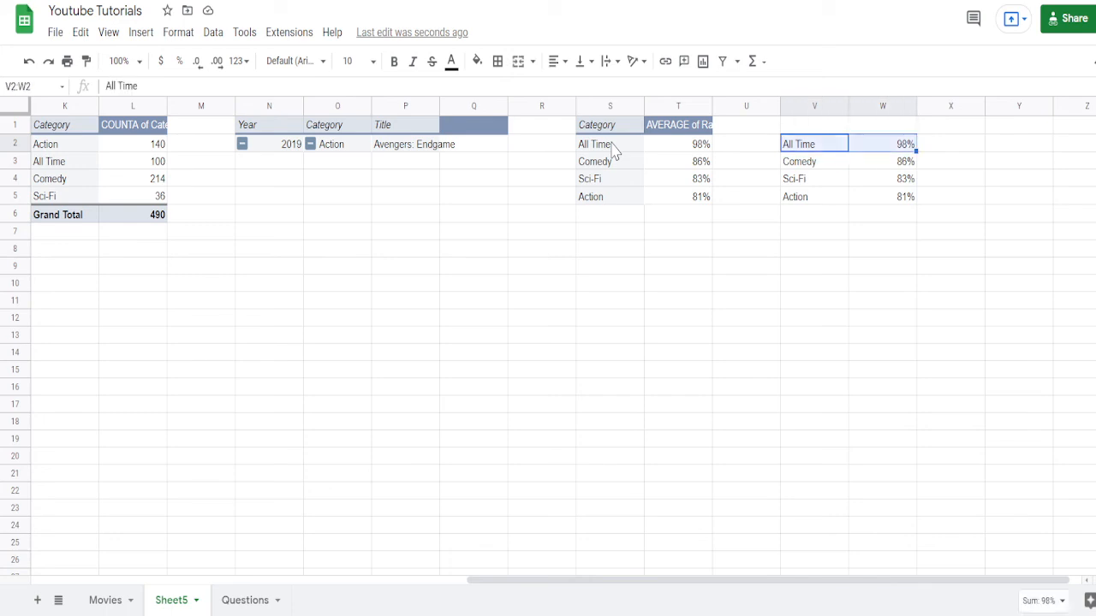
key("shift+Right")
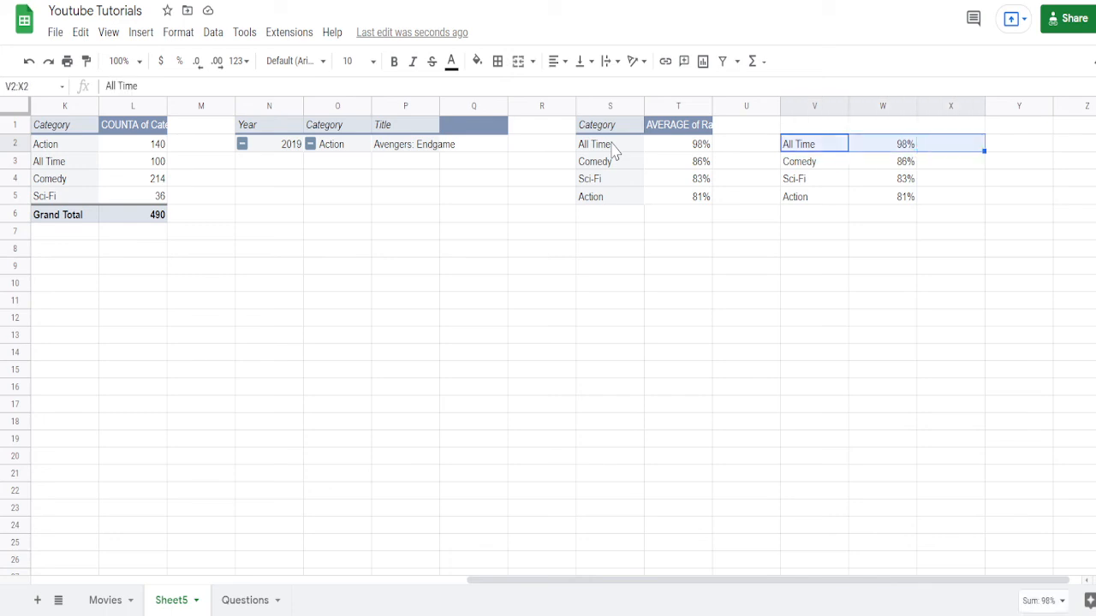
key("Left")
key("Left")
key("Right")
key("Right")
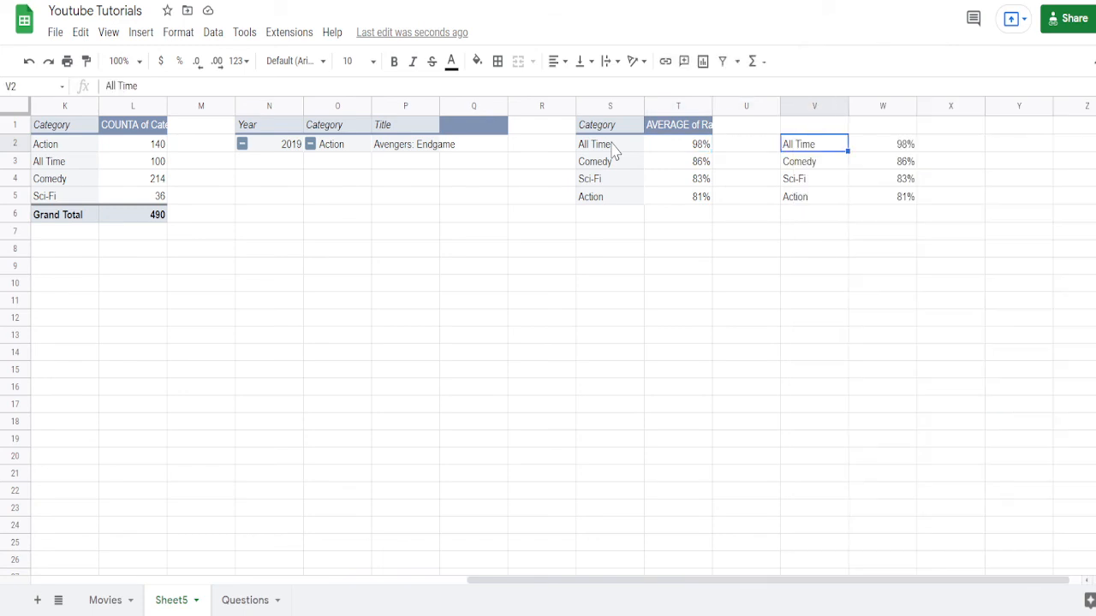
key("shift+Right")
key("shift+Down")
key("shift+Down")
key("shift+Down")
key("Left")
key("Left")
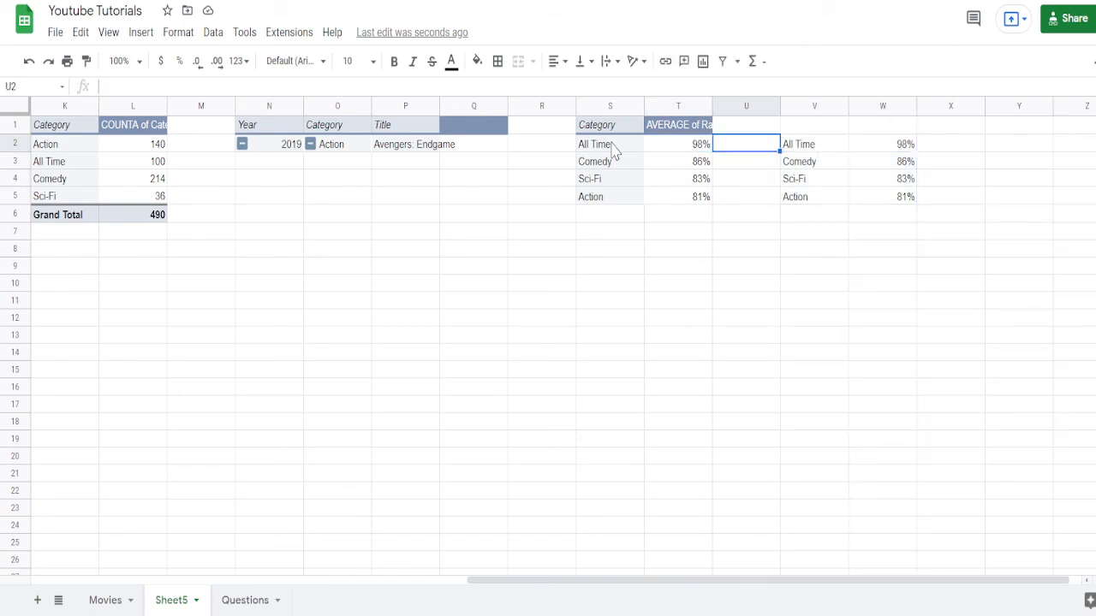
- Compare the pivot table cells in columns S and T with the pasted copy in columns V and W
key("Left")
key("Left")
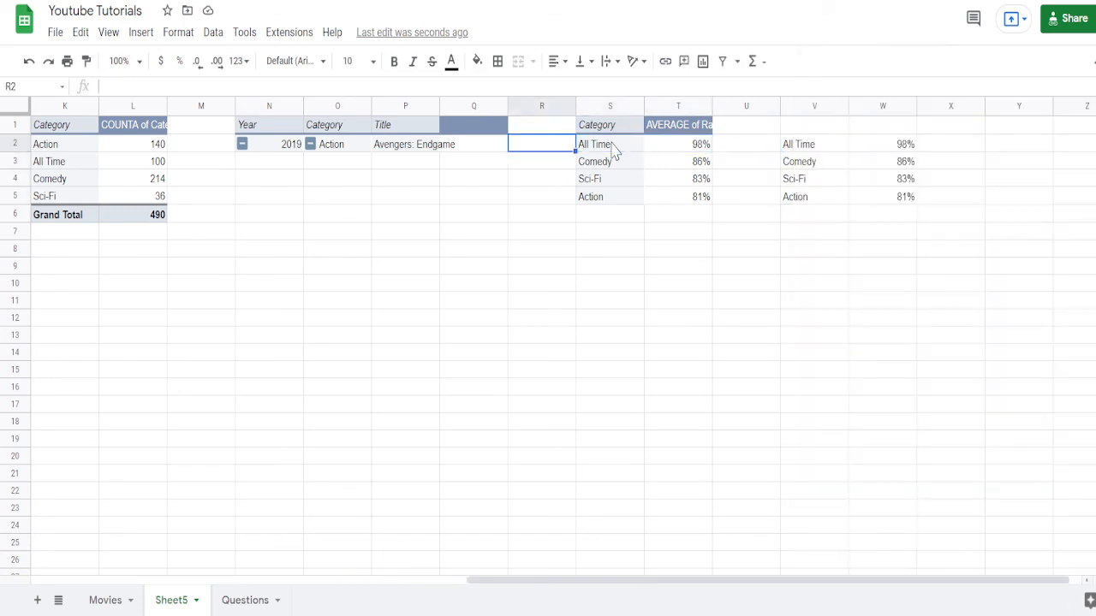
key("Right")
key("Right")
key("Right")
key("Right")
key("Left")
key("Left")
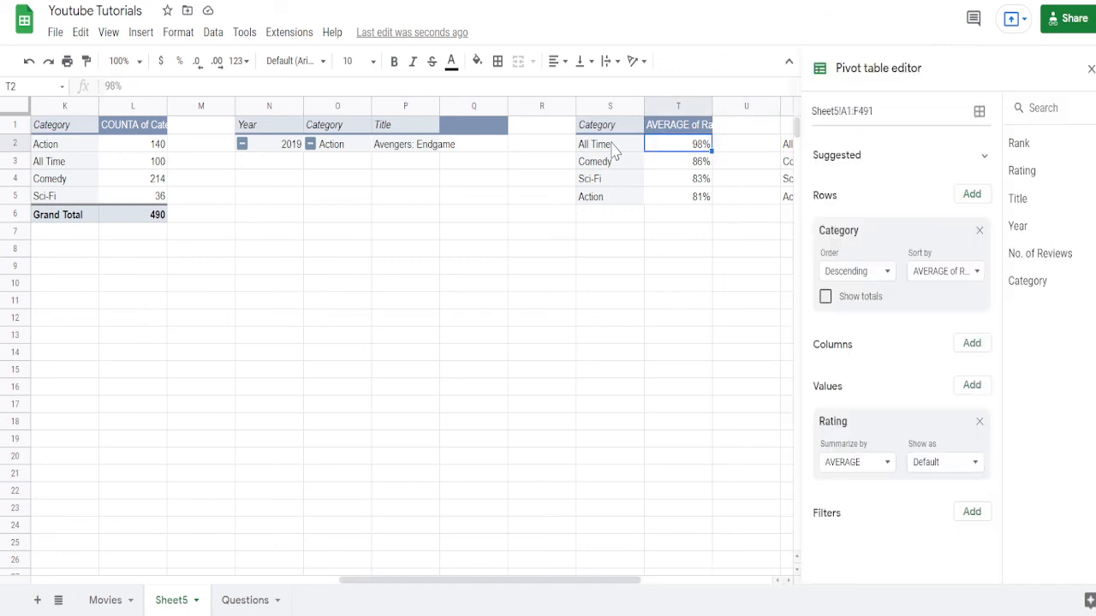
key("Down")
key("Down")
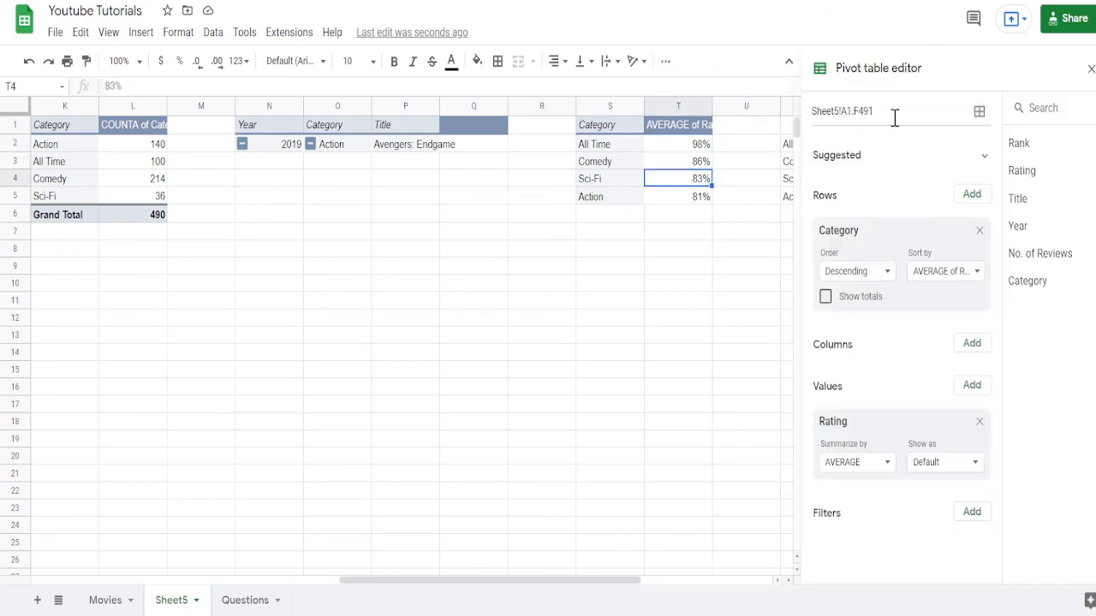
key("Right")
key("Right")
key("Up")
key("Up")
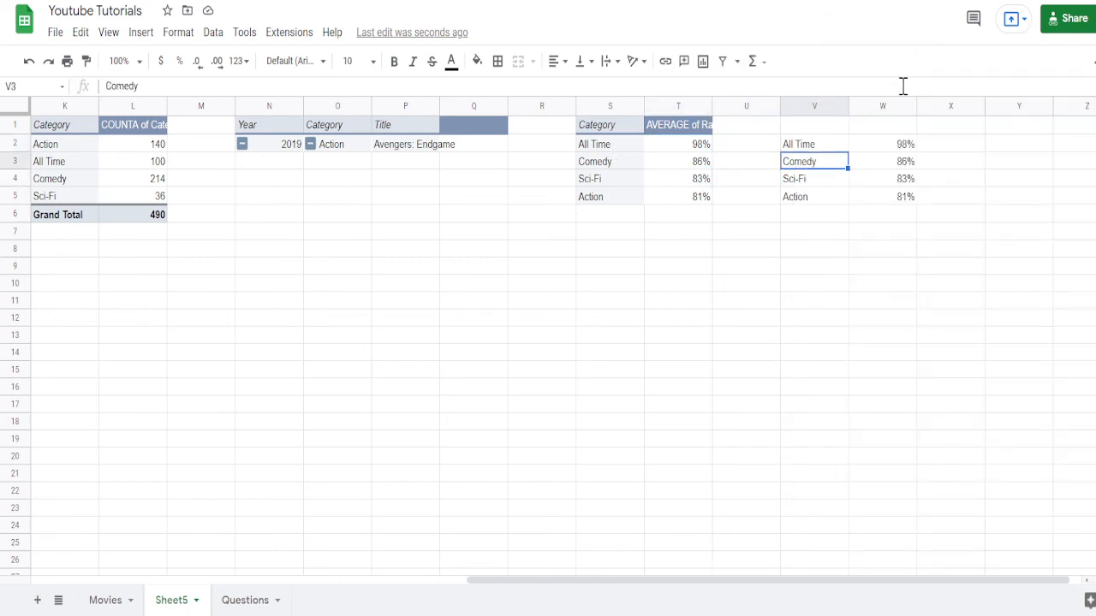
key("Left")
key("Left")
key("Left")
key("Left")
key("Right")
key("Right")
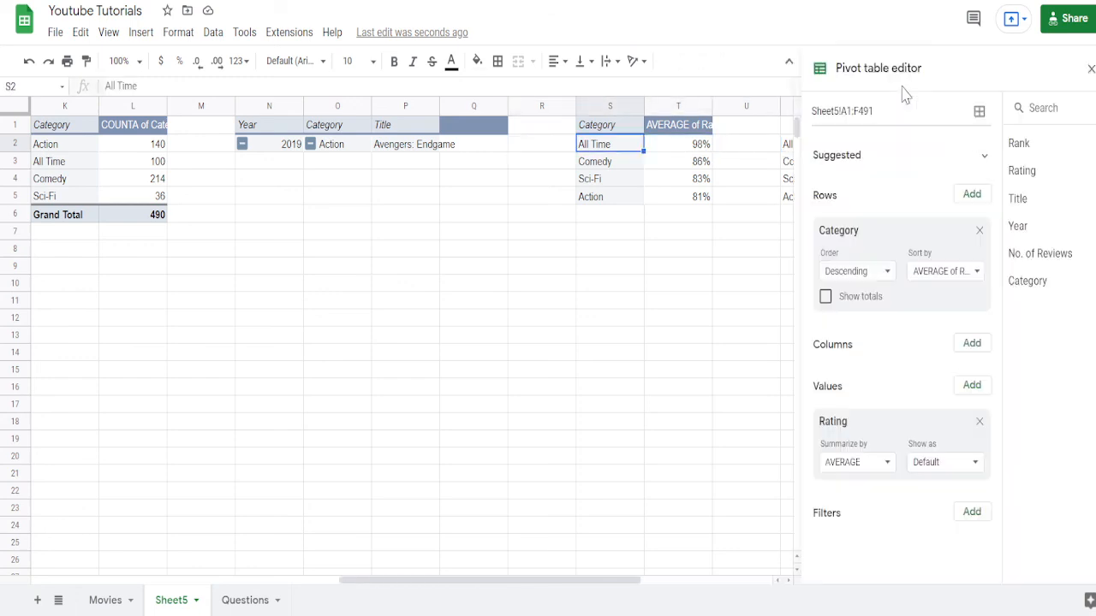
key("Right")
key("Right")
key("Right")
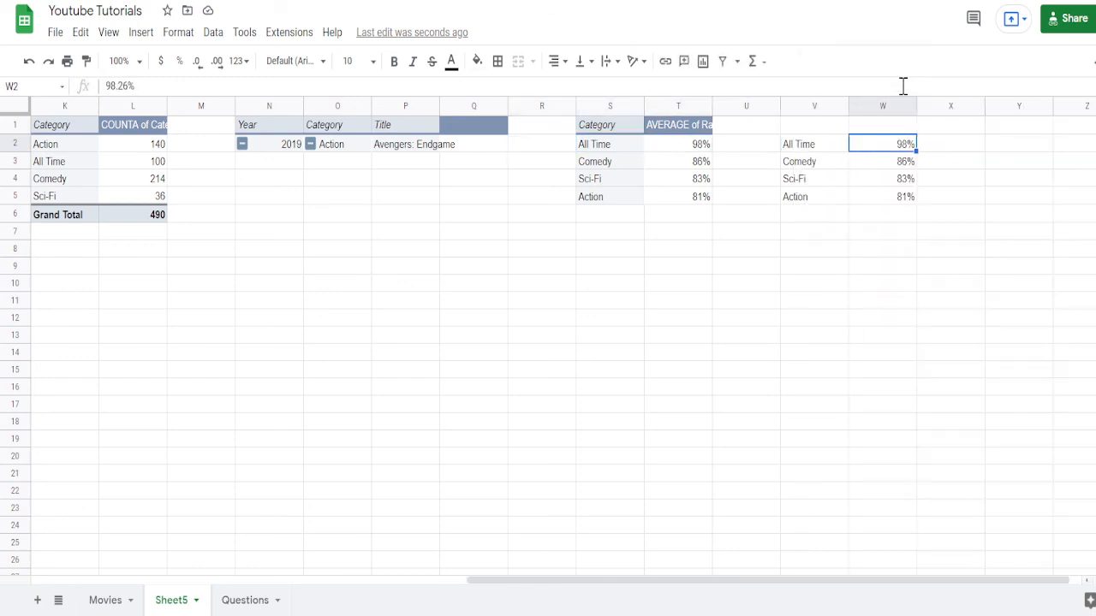
- Make the pasted category names and ratings in V2:W5 bold
key("Left")
key("shift+Right")
key("ctrl+shift+Down")
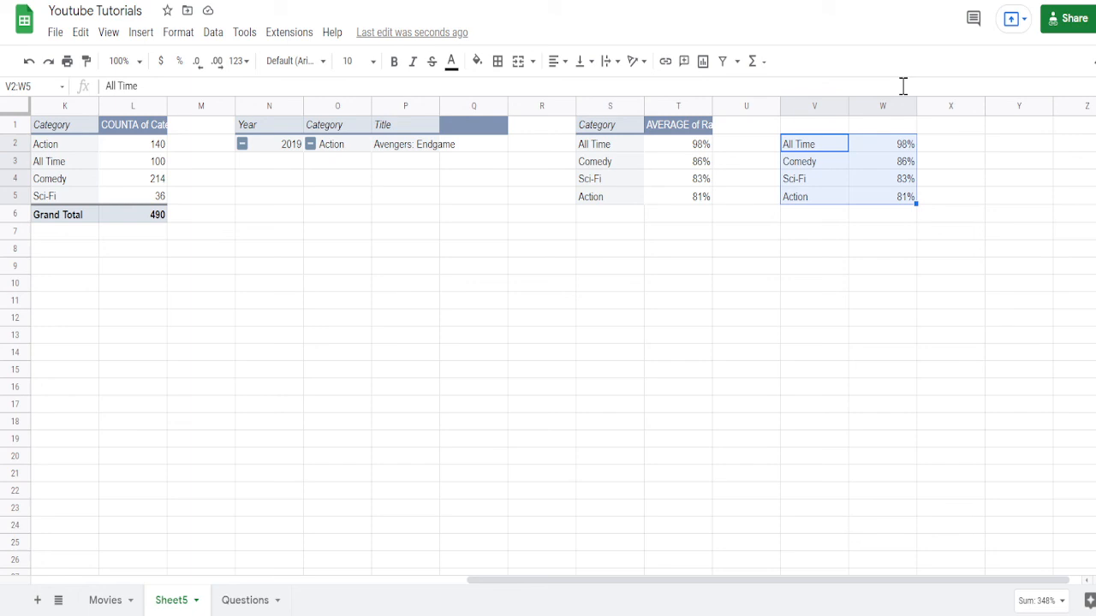
key("ctrl+b")
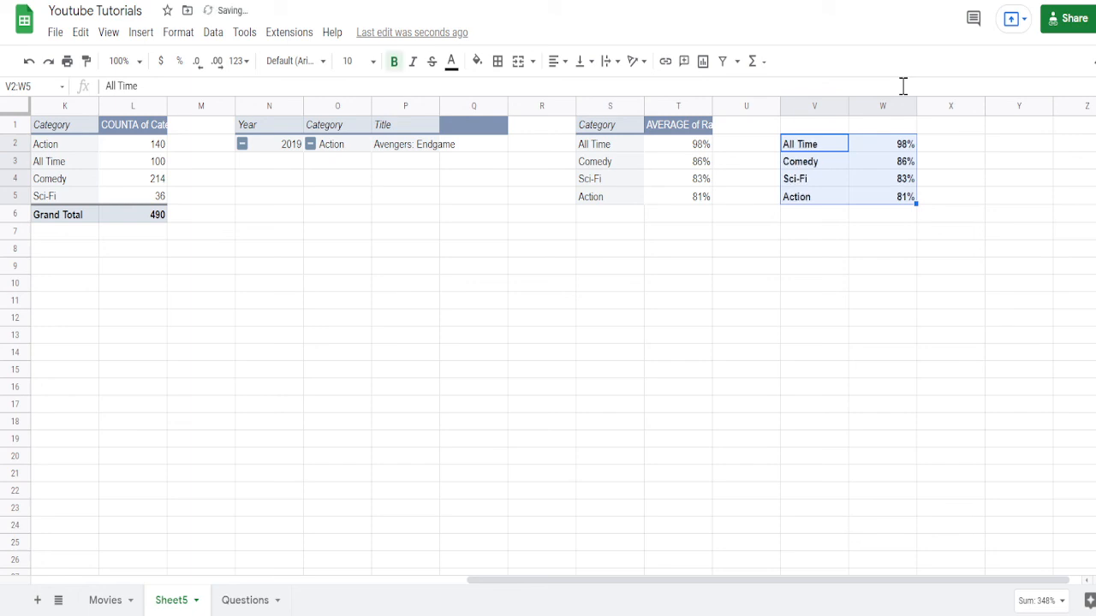
- Enter the headers Category in V1 and Avg Rating in W1 above the copied values
left_click(802, 130)
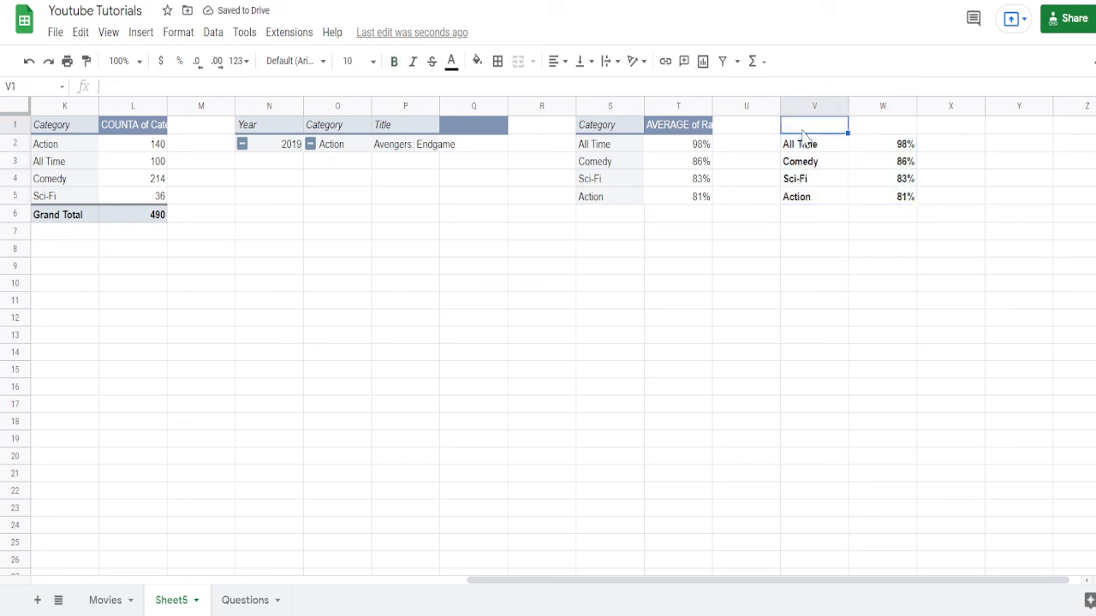
type("Categor")
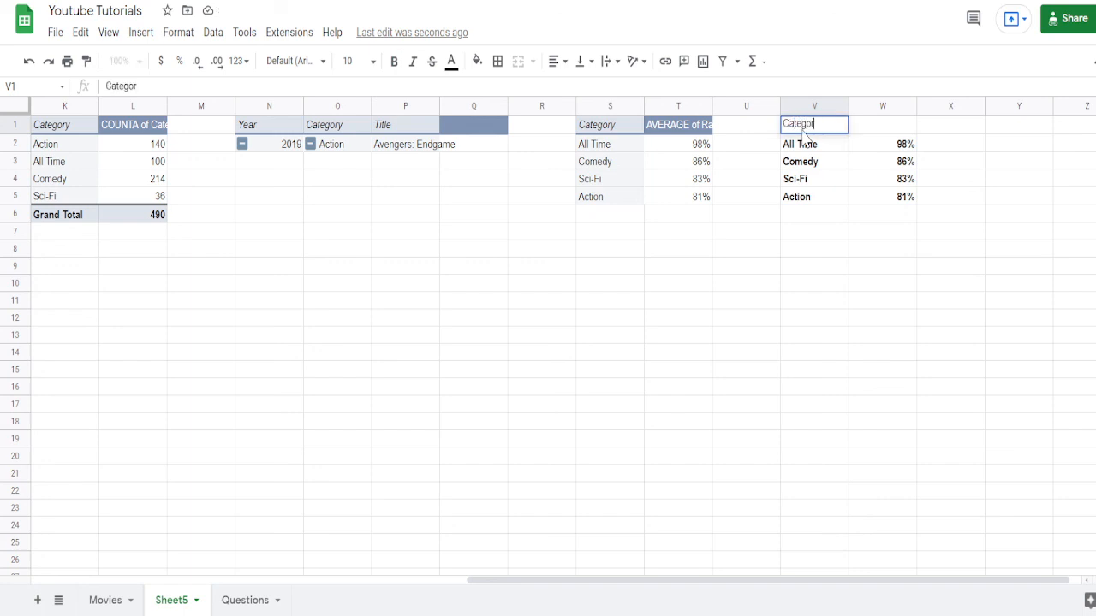
type("y")
key("Tab")
type("A")
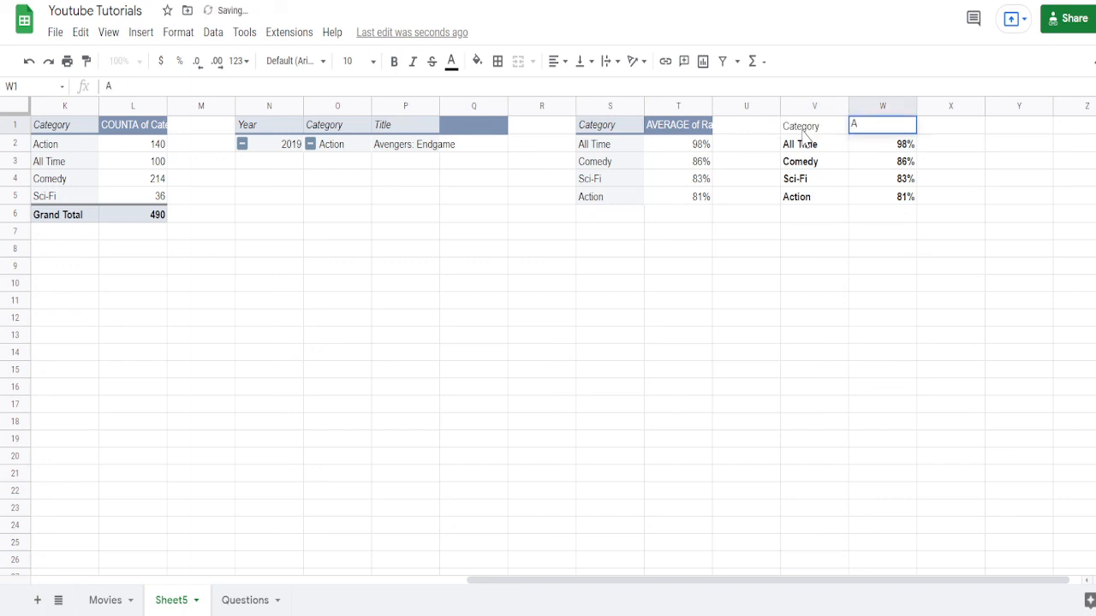
type("vg Rating")
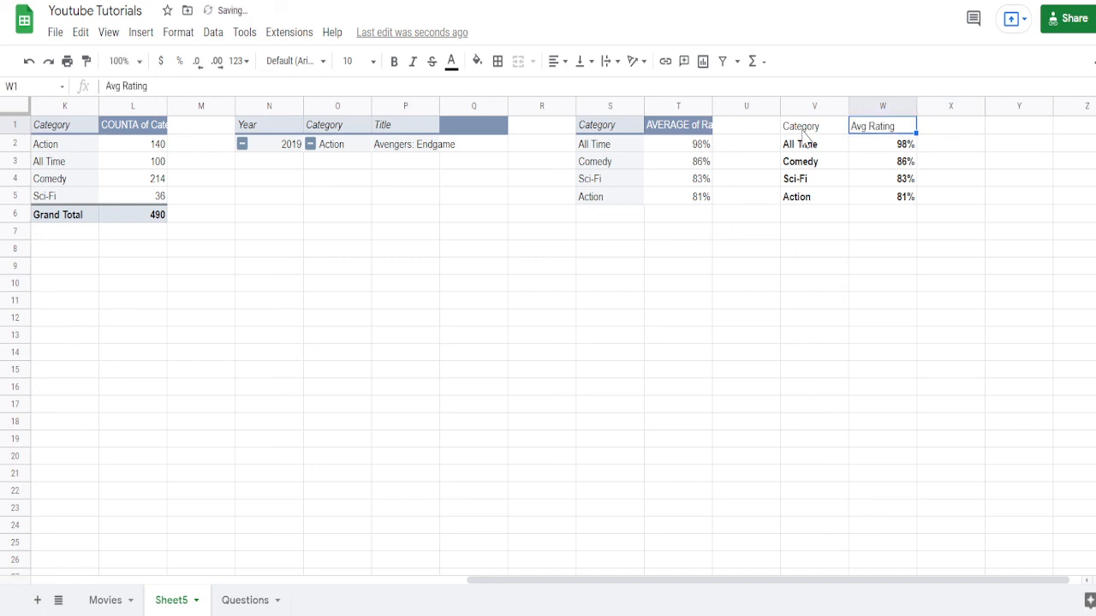
- Make the headers in V1:W1 bold and fill them with the standard yellow colour
left_click(803, 133)
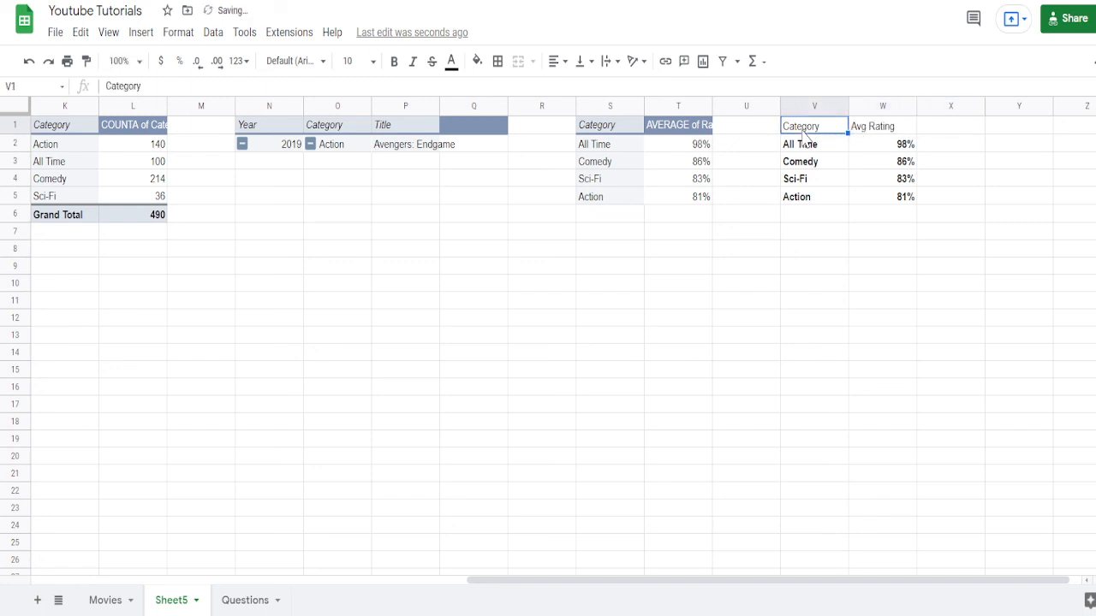
key("shift+Right")
key("ctrl+b")
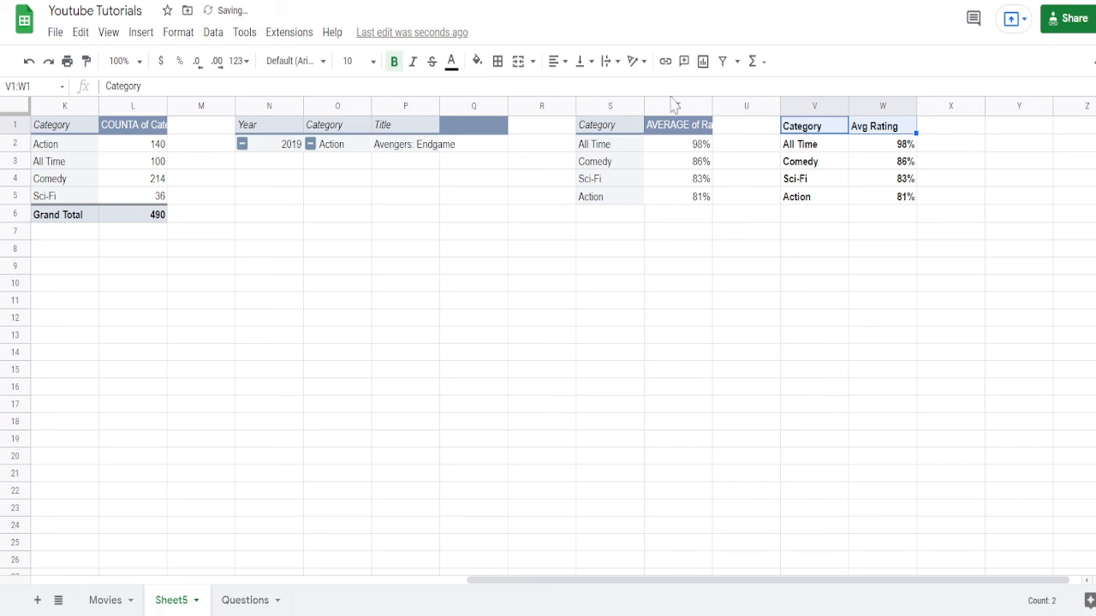
left_click(478, 62)
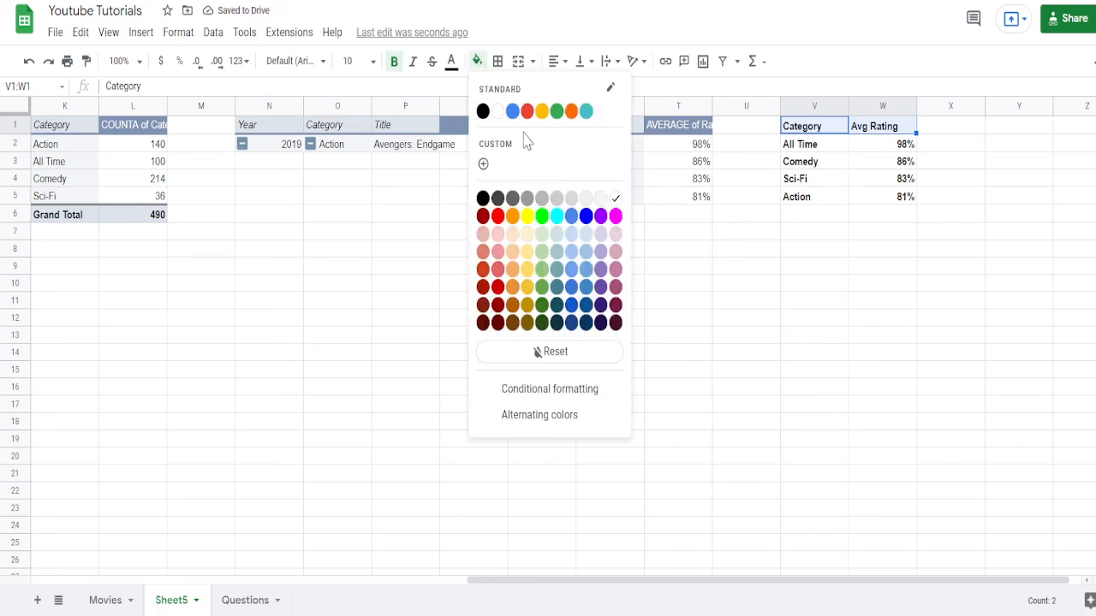
left_click(543, 115)
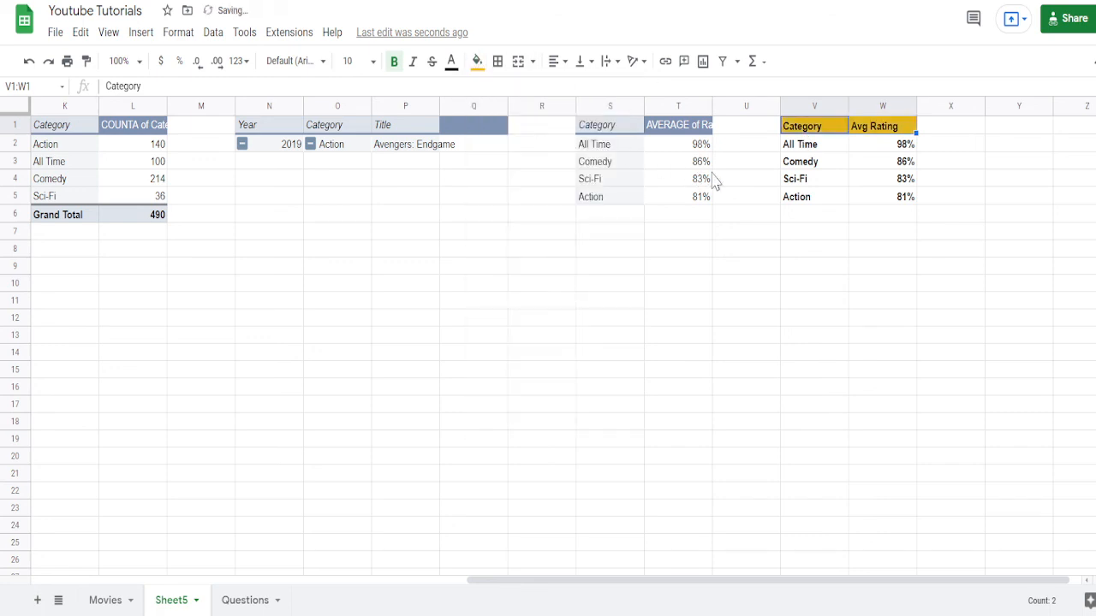
- Remove the bold from the category names and ratings in V2:W5 and center them horizontally
left_click(796, 163)
key("Up")
key("shift+Right")
key("shift+Down")
key("shift+Down")
key("shift+Down")
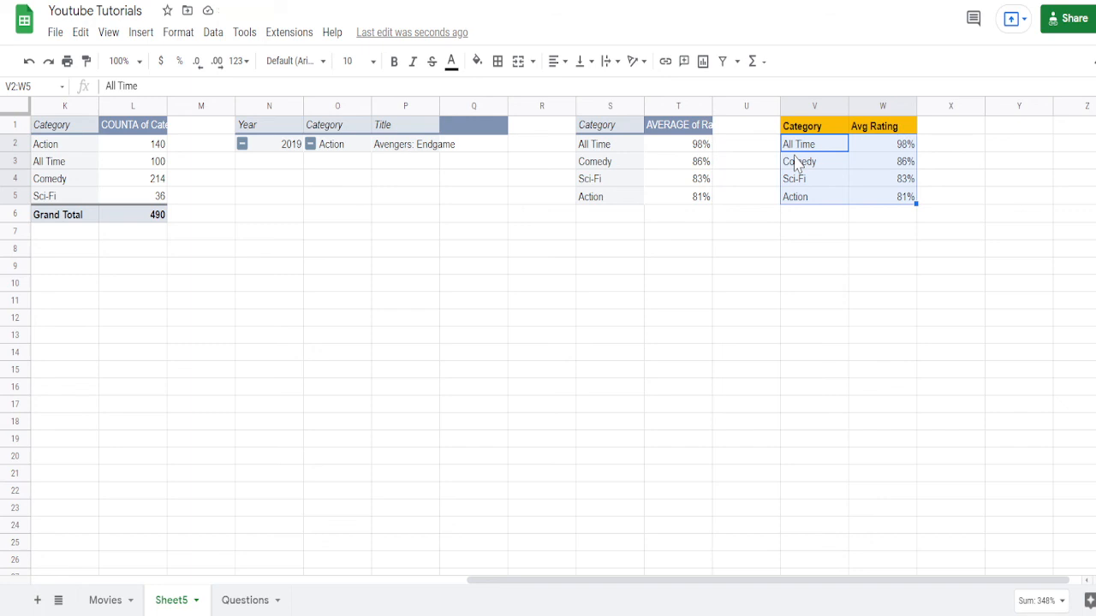
key("ctrl+shift+e")
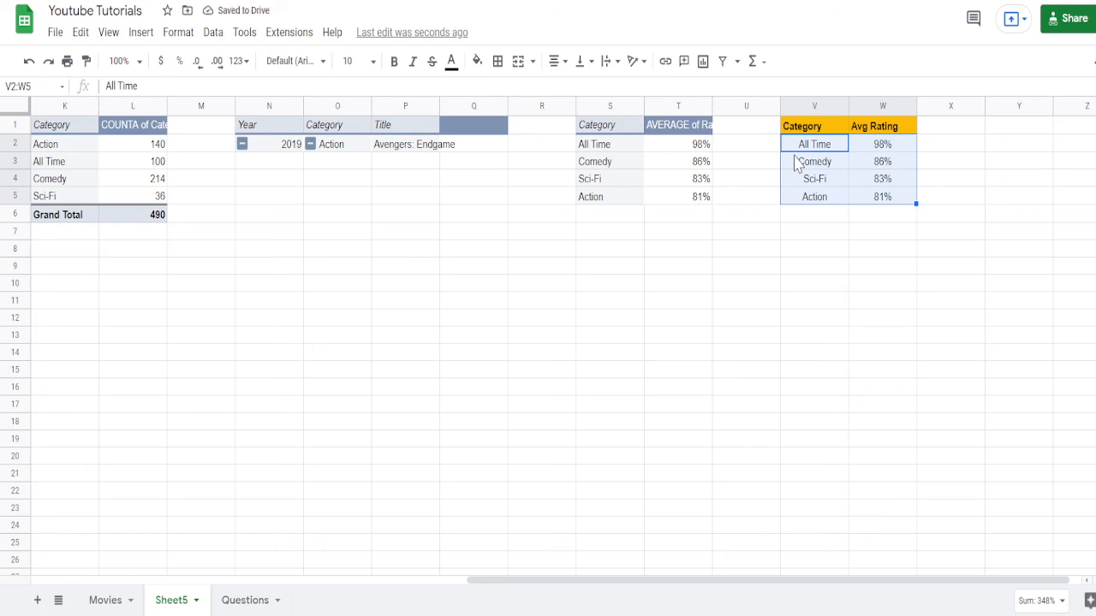
- Try left and right alignment on V2:W5 and return the cells to center alignment
key("ctrl+shift+l")
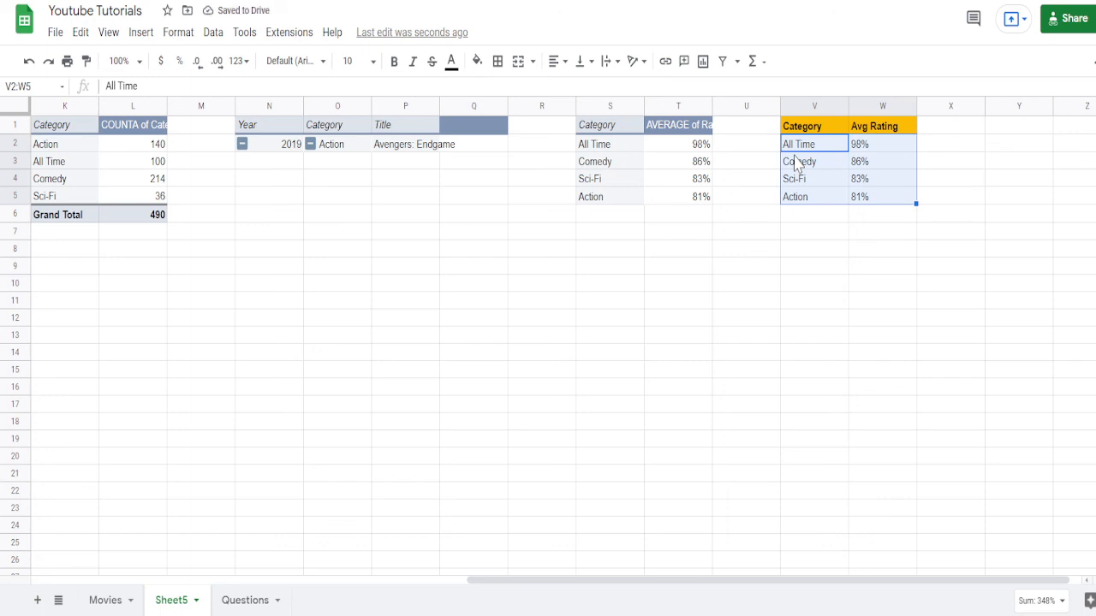
key("ctrl+shift+r")
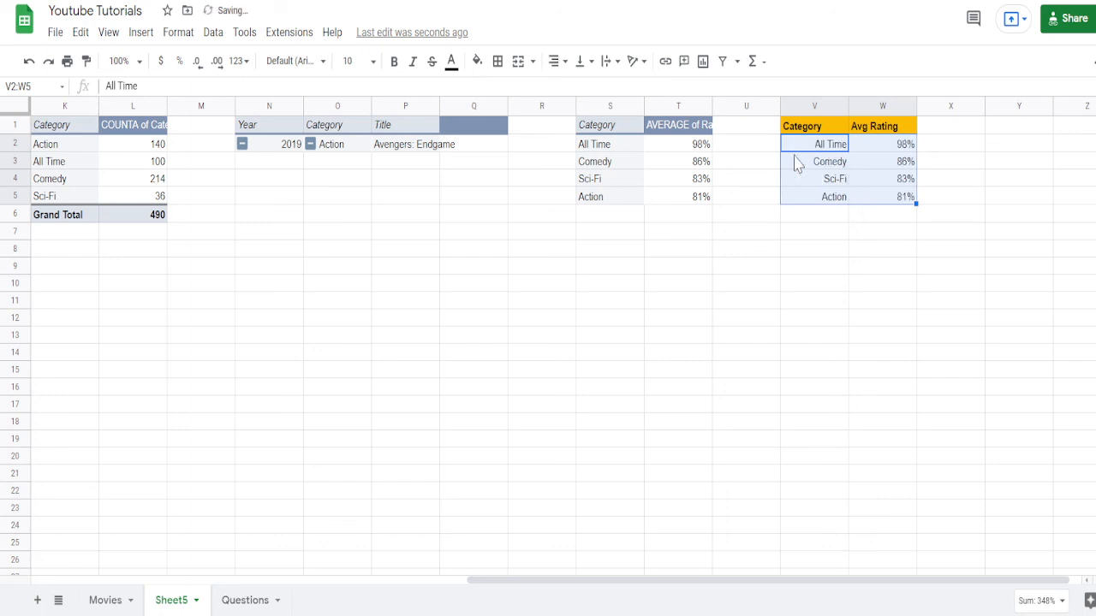
key("ctrl+shift+e")
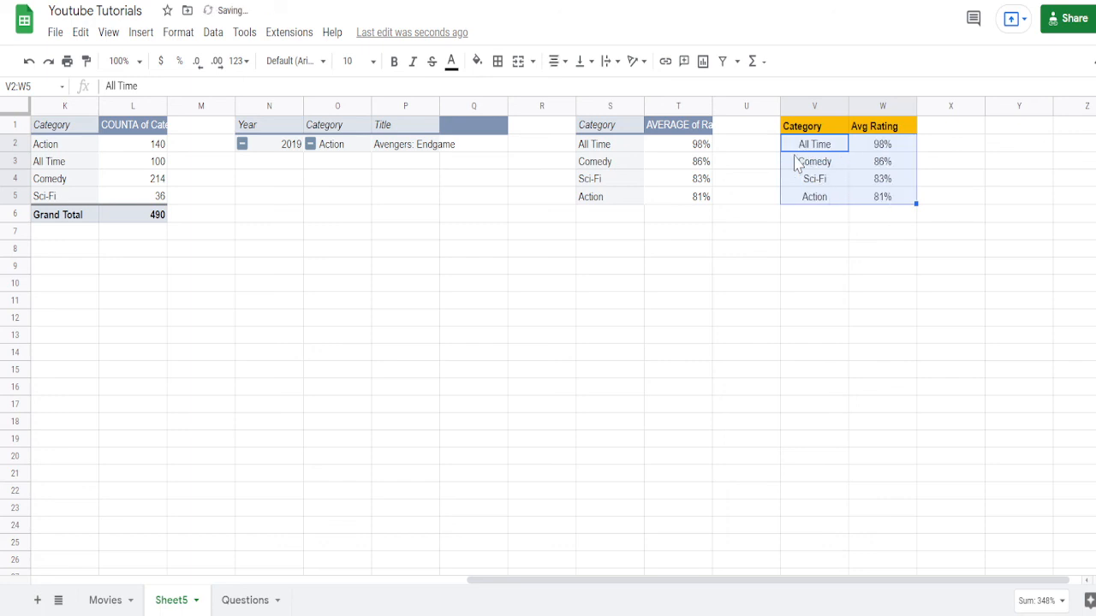
left_click(823, 199)
key("Right")
key("Left")
key("Left")
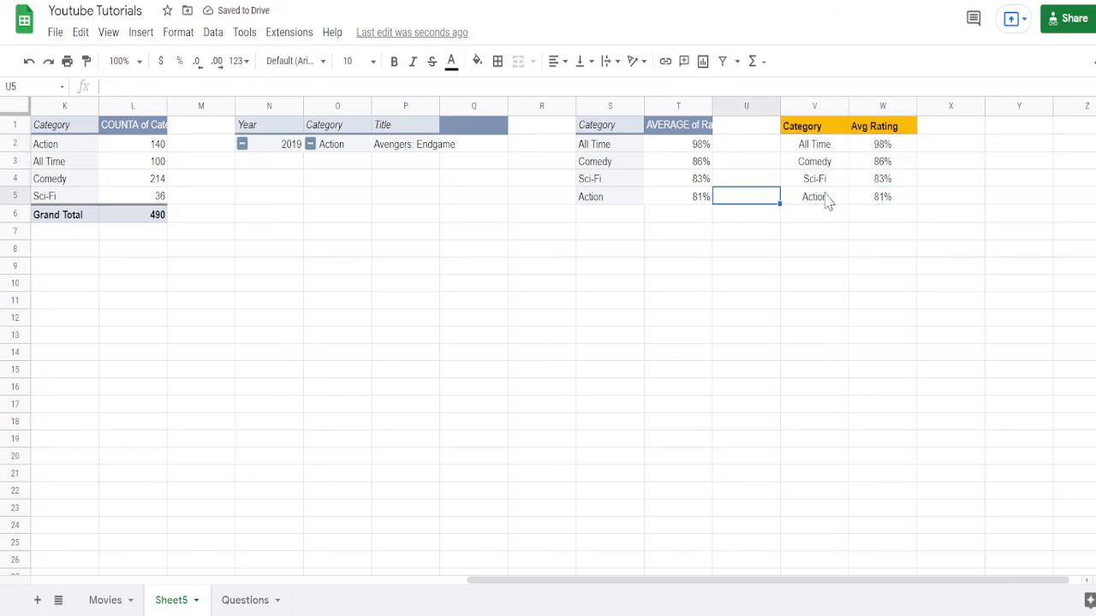
key("Left")
key("Right")
key("Right")
key("Right")
key("Left")
key("Right")
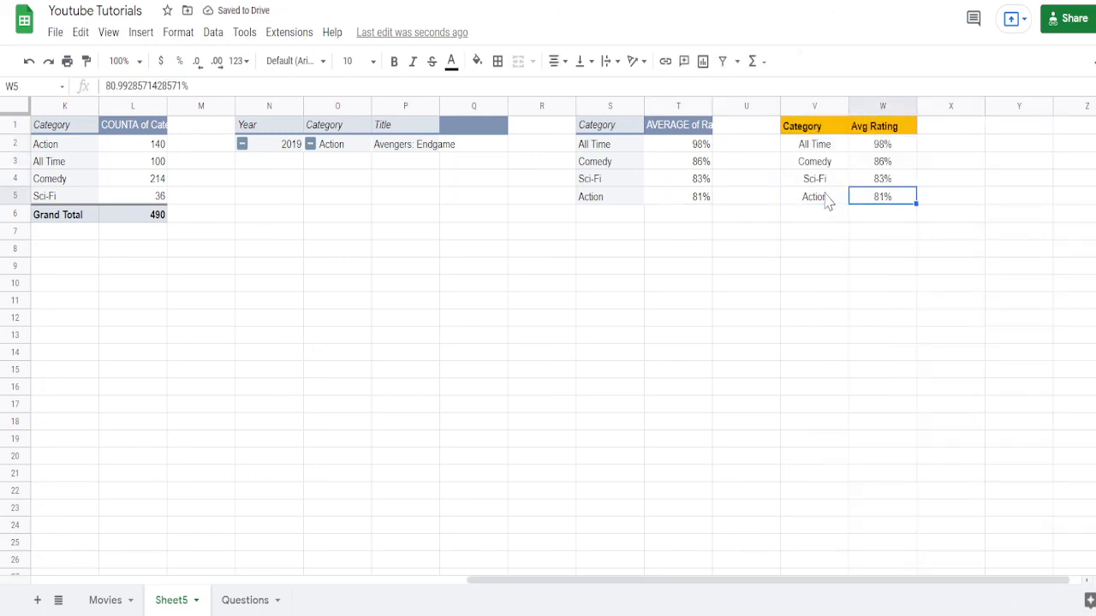
key("Right")
key("Right")
key("Left")
key("Left")
key("Left")
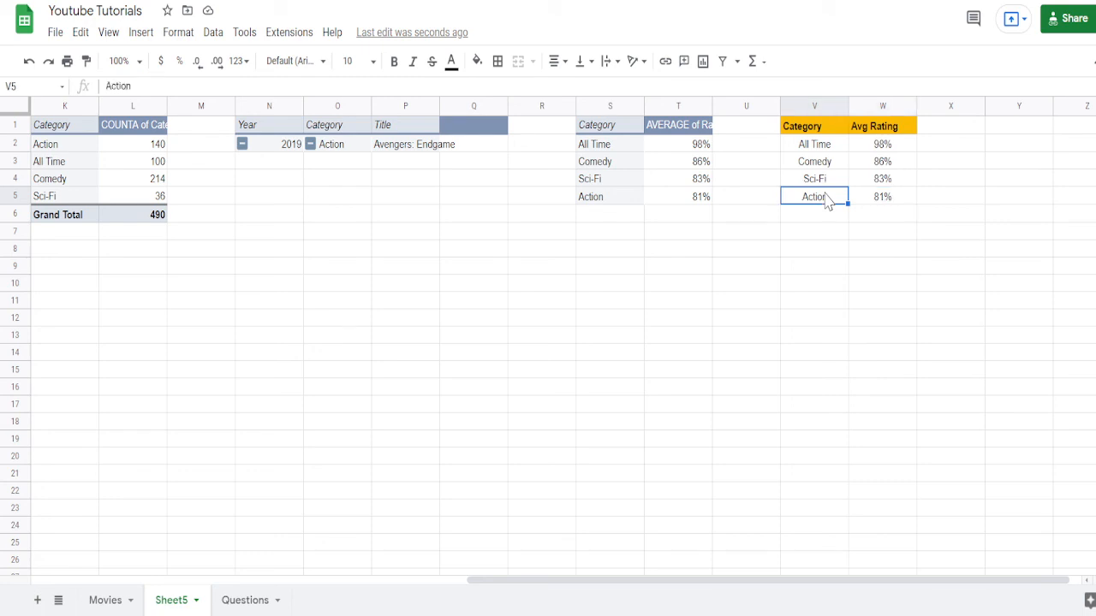
- Insert a column chart of average rating by category from V2:W5
key("Up")
key("Up")
key("Up")
key("Up")
key("Down")
key("shift+Right")
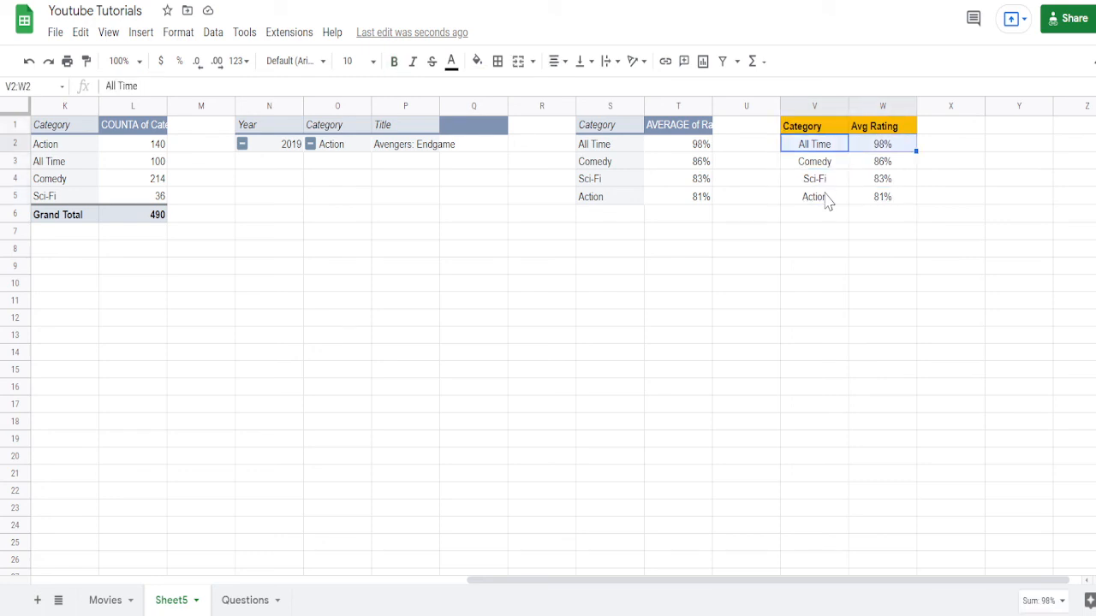
key("shift+Down")
key("shift+Down")
key("shift+Down")
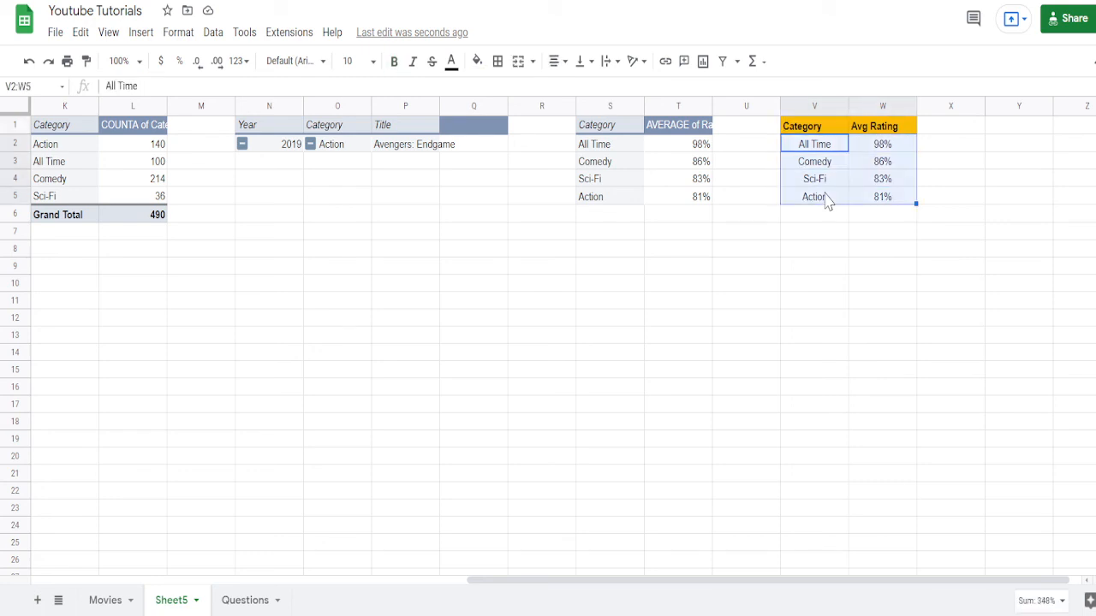
left_click(139, 40)
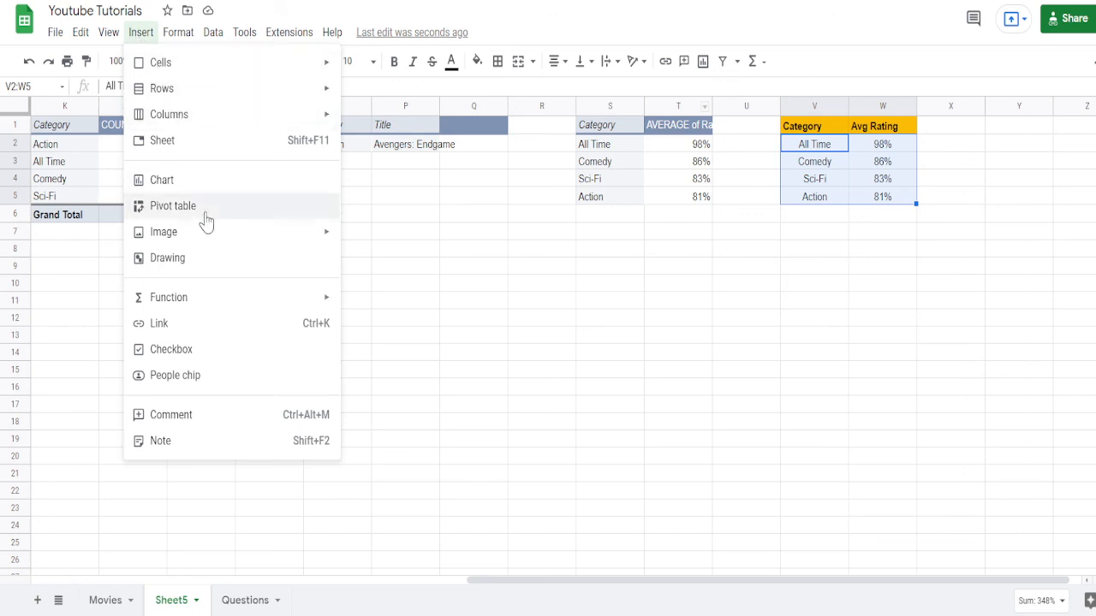
mouse_move(262, 233)
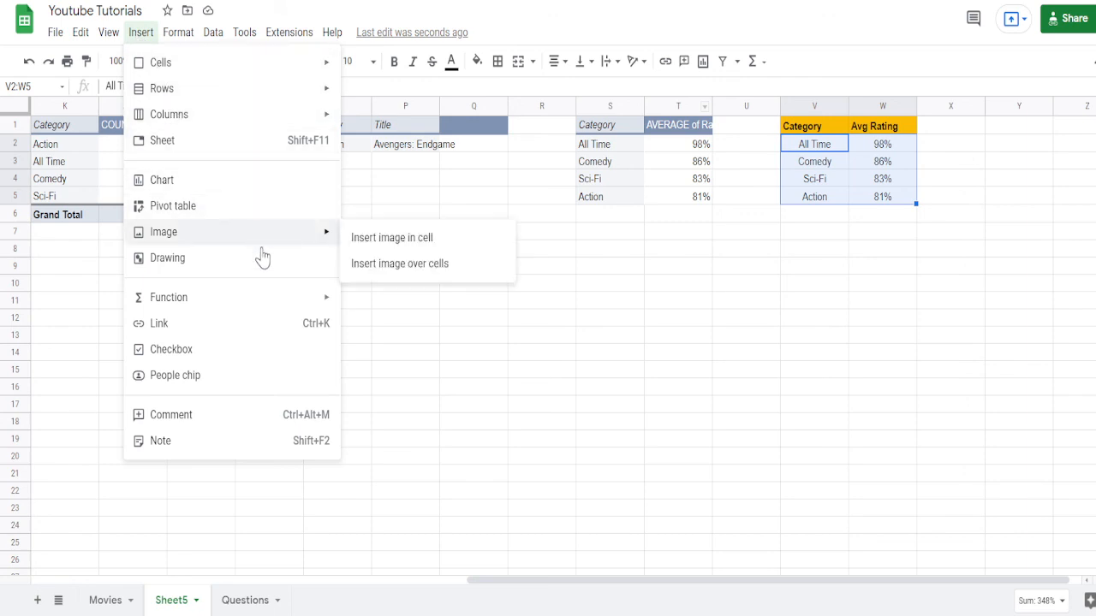
left_click(285, 190)
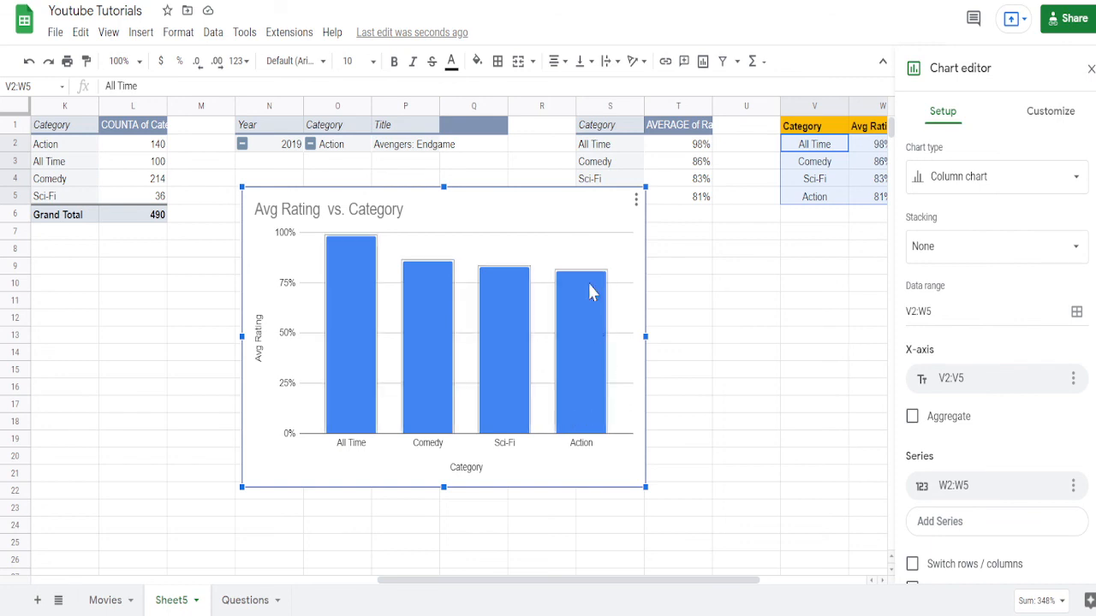
- Shrink the Avg Rating vs. Category chart slightly and move it beneath the formatted table in columns V and W
left_click_drag(593, 241, 795, 296)
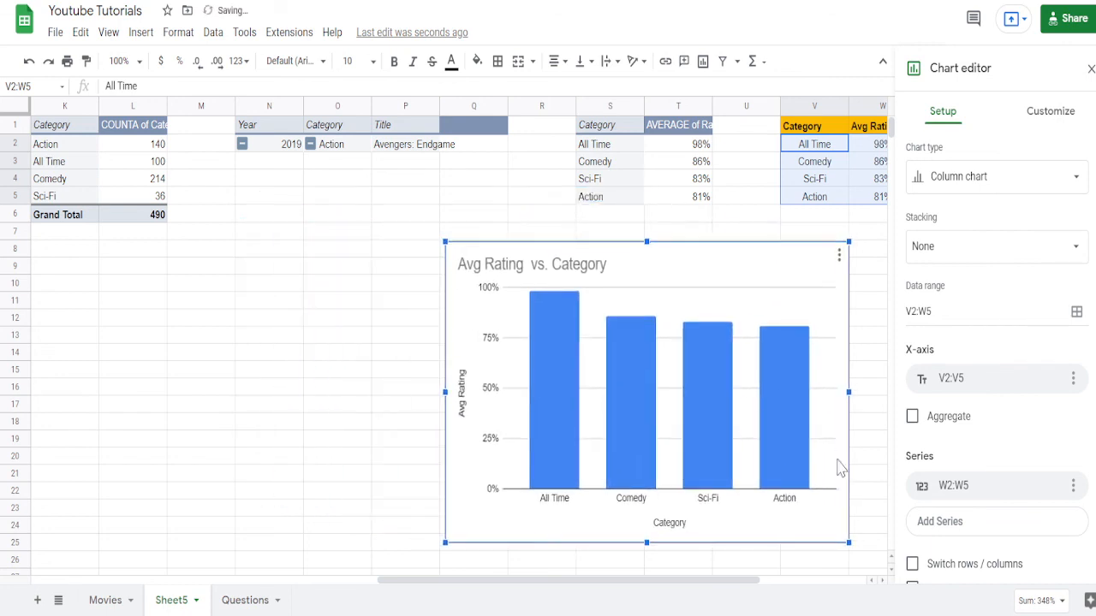
left_click_drag(850, 543, 796, 502)
left_click(818, 493)
key("Right")
key("Right")
key("Right")
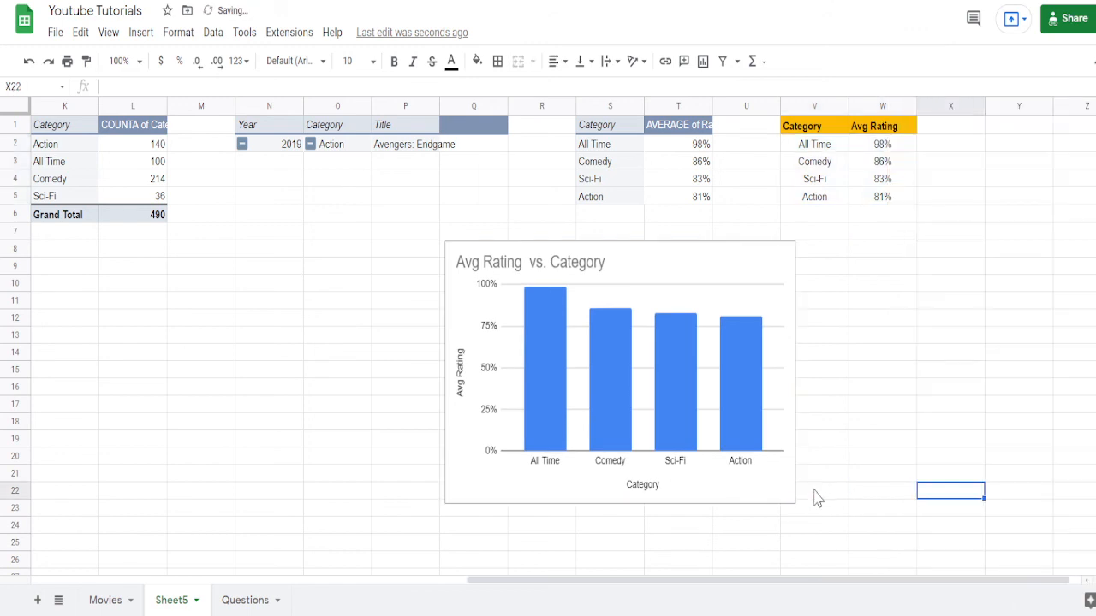
left_click(752, 279)
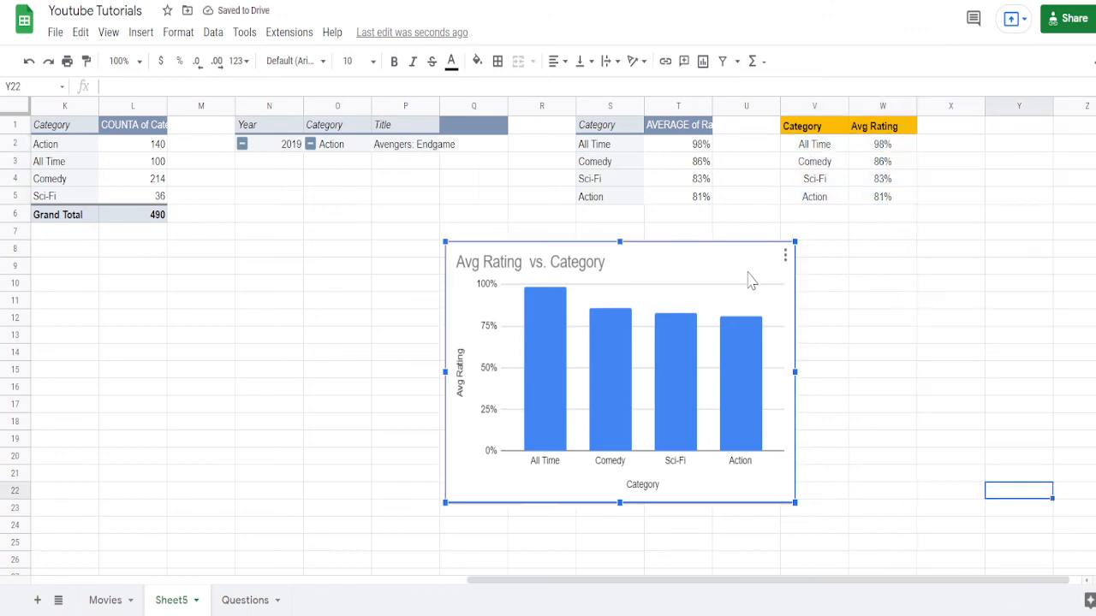
left_click_drag(750, 279, 1019, 254)
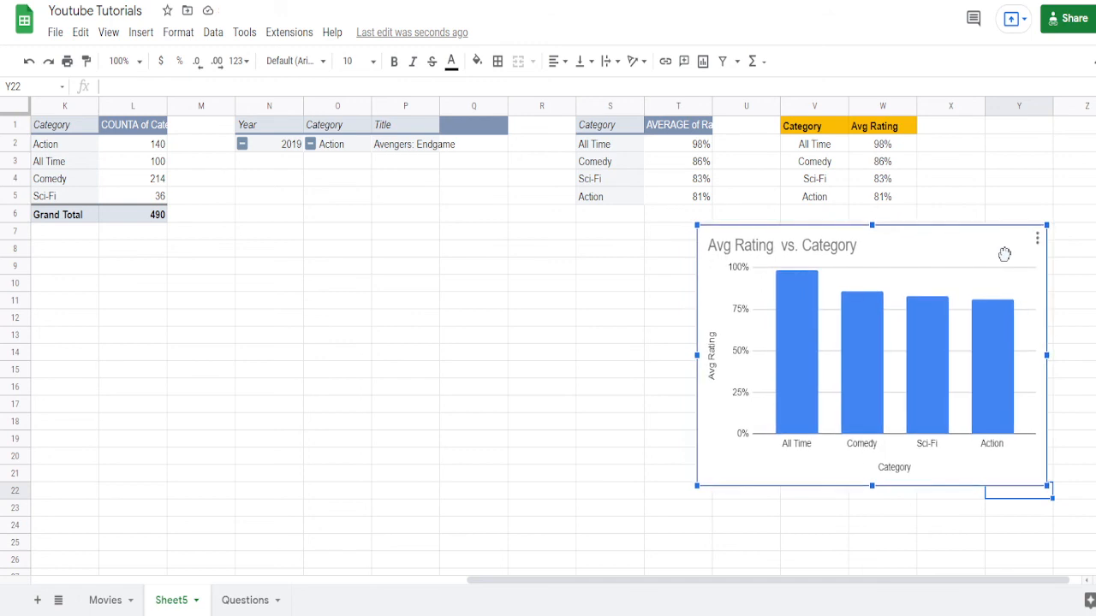